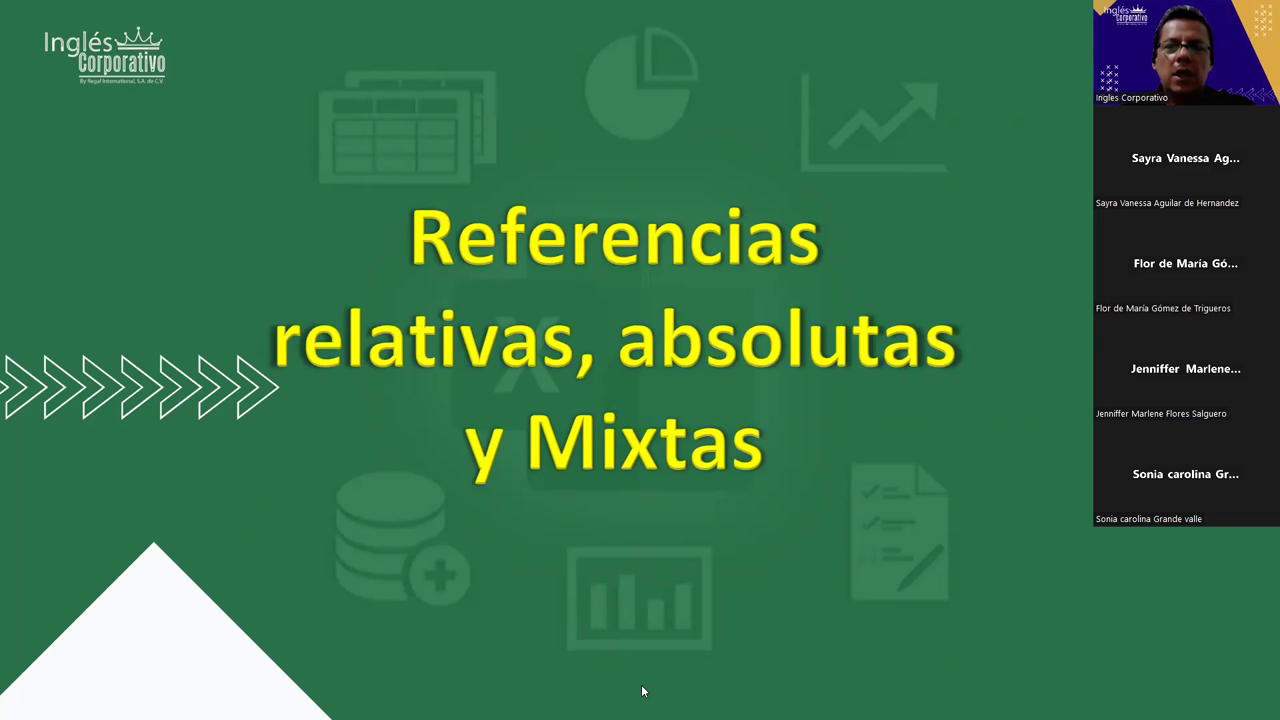
Advance the slideshow to the Objetivo slide, then switch over to the Excel workbook
{"action": "left_click", "coordinate": [797, 490]}
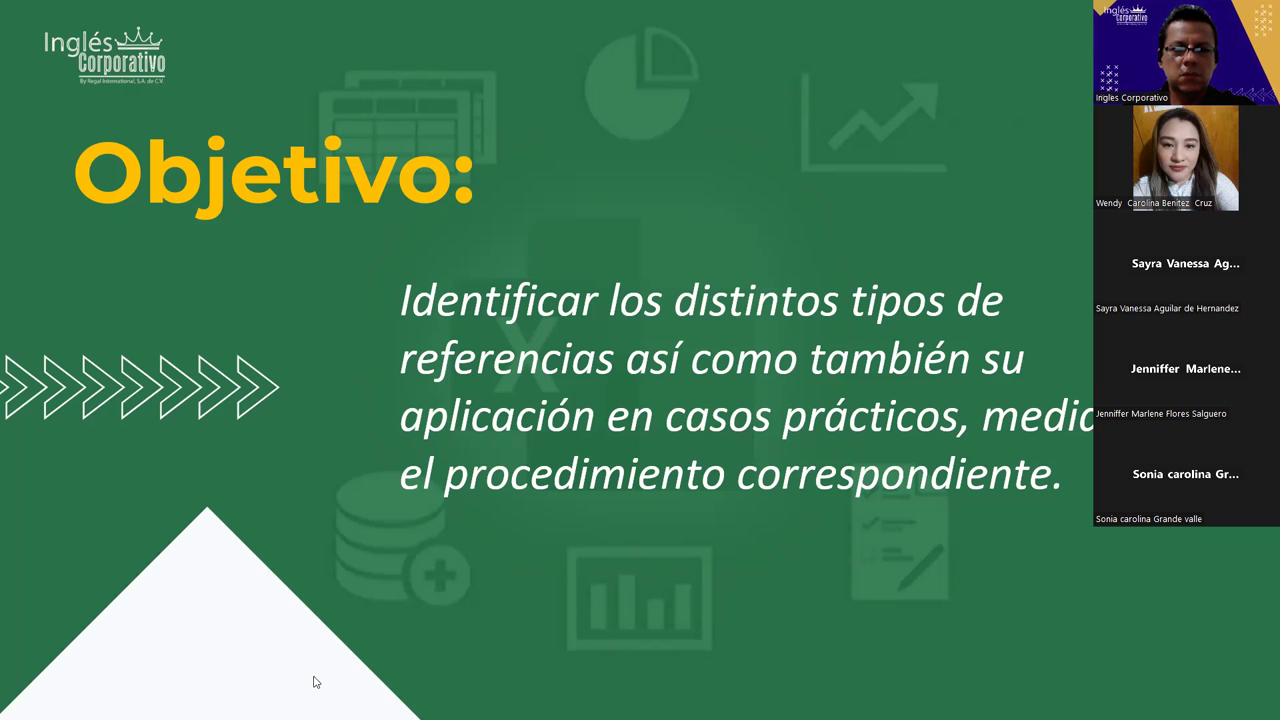
{"action": "key", "text": "alt+Tab"}
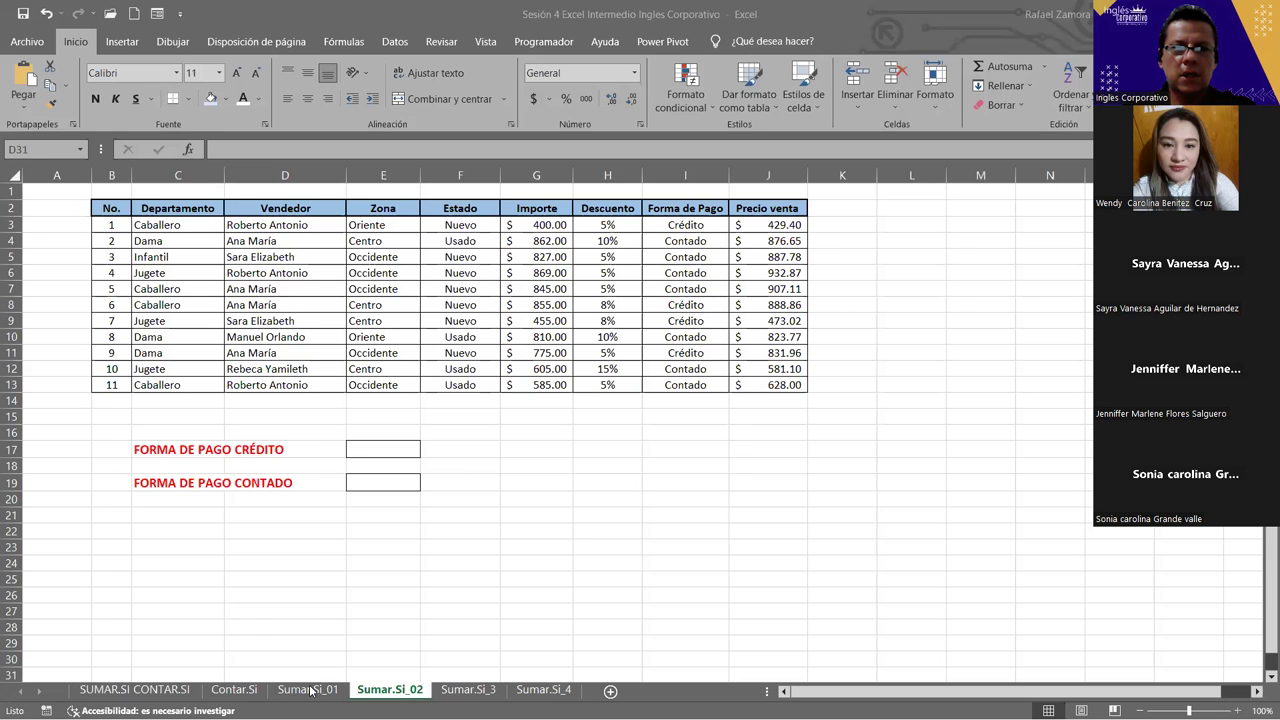
Show the Sumar.Si_01 sheet and select B4:B15 to confirm the $20,447.00 total
{"action": "left_click", "coordinate": [311, 690]}
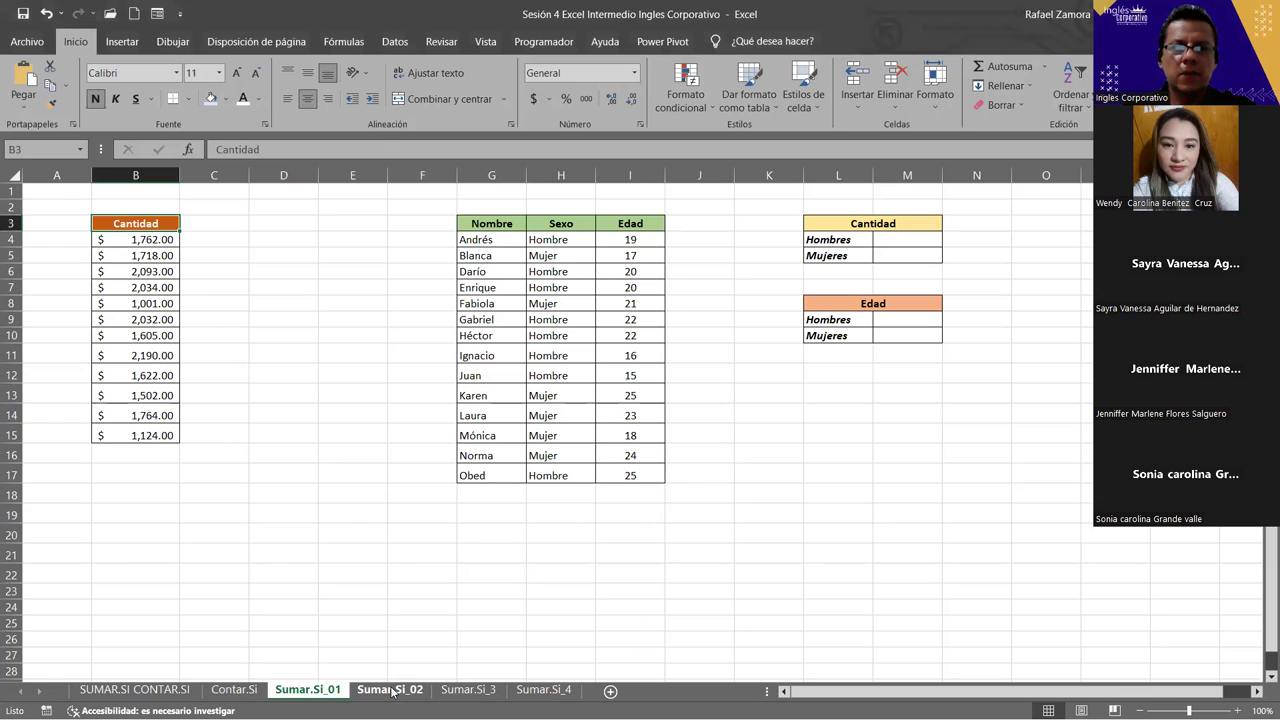
{"action": "left_click", "coordinate": [392, 690]}
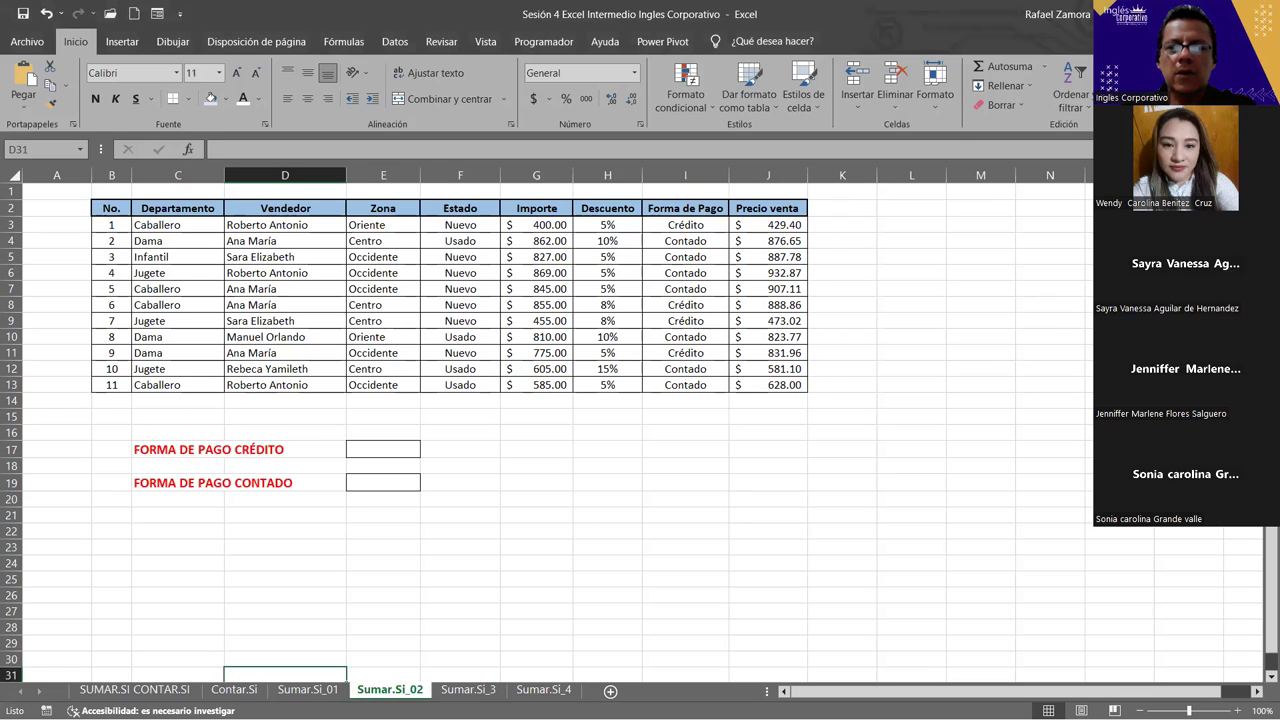
{"action": "left_click", "coordinate": [322, 696]}
{"action": "left_click_drag", "start_coordinate": [130, 254], "coordinate": [135, 335]}
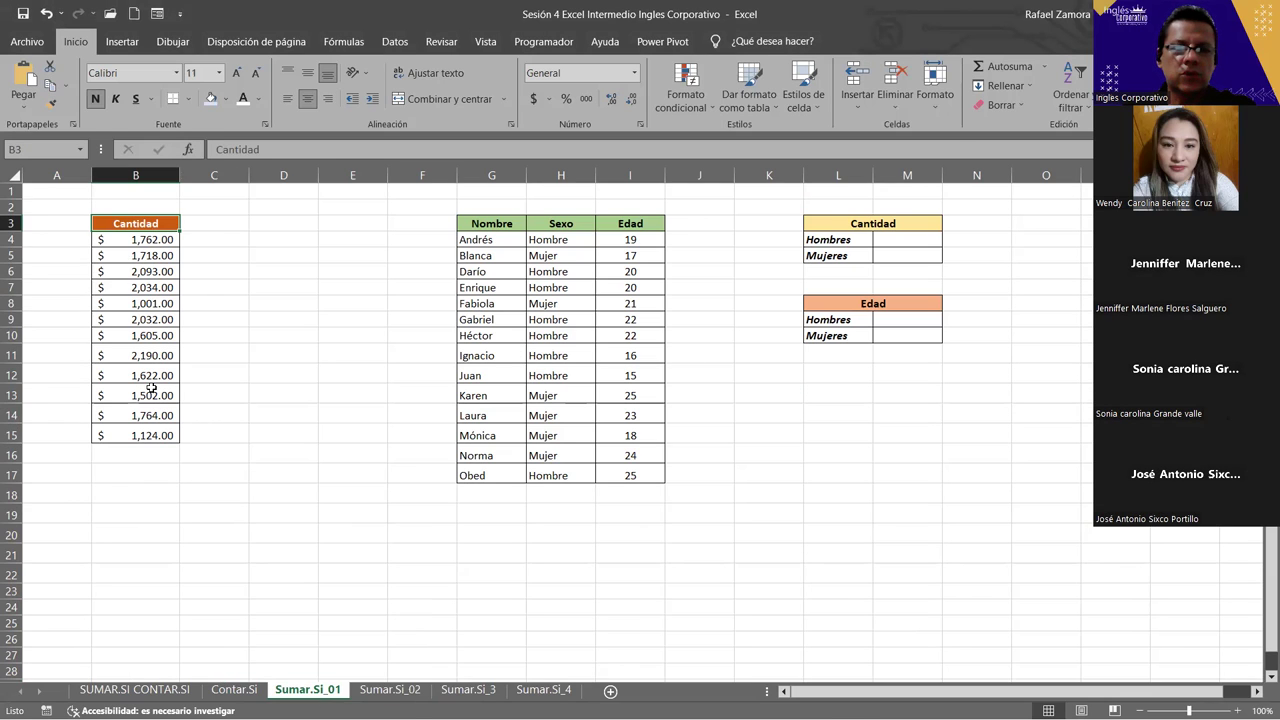
{"action": "key", "text": "shift+Down"}
{"action": "key", "text": "shift+Down"}
{"action": "key", "text": "shift+Down"}
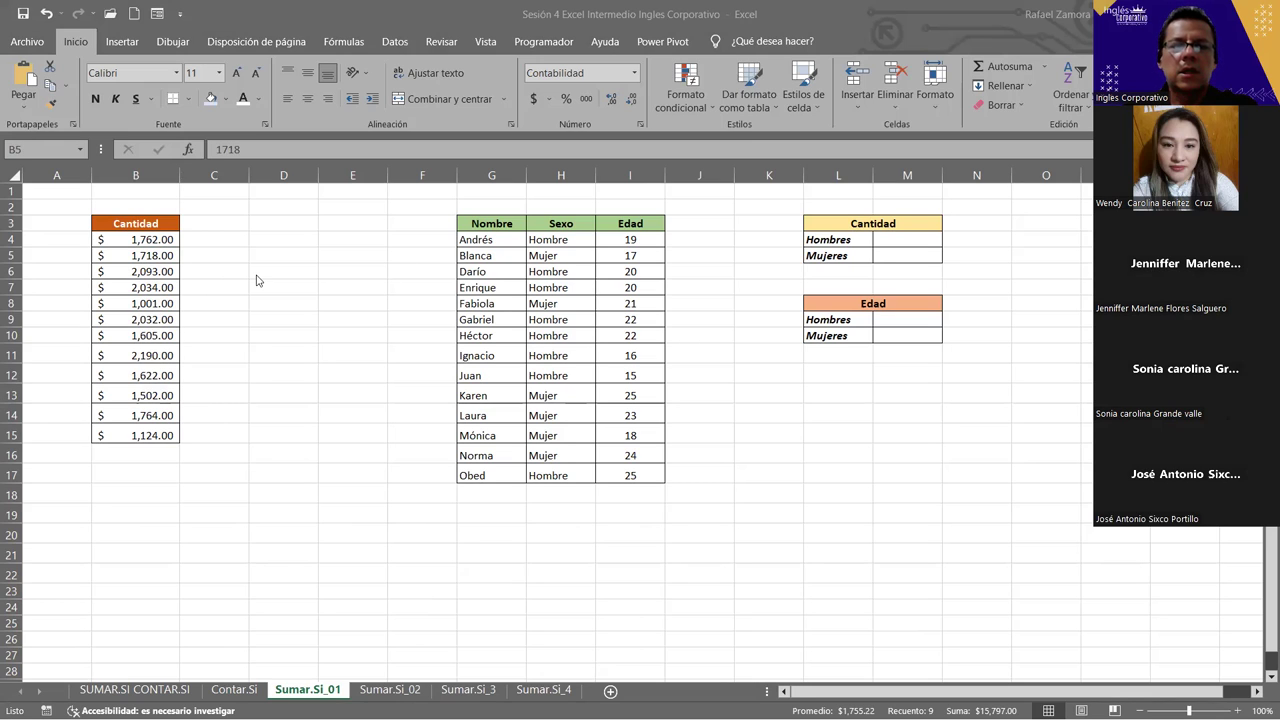
{"action": "left_click_drag", "start_coordinate": [160, 242], "coordinate": [151, 428]}
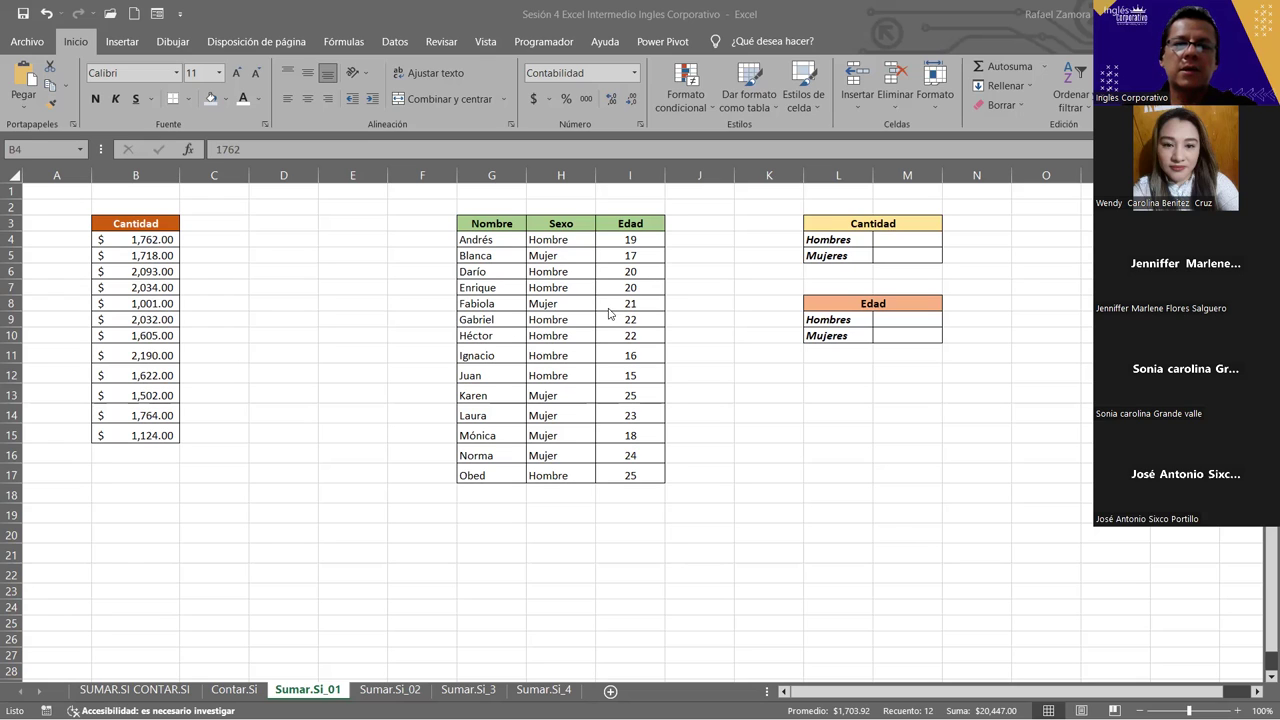
Enter the label 'Mayor a 2000' in D3 and begin a formula with = in D5
{"action": "left_click", "coordinate": [313, 414]}
{"action": "left_click", "coordinate": [214, 271]}
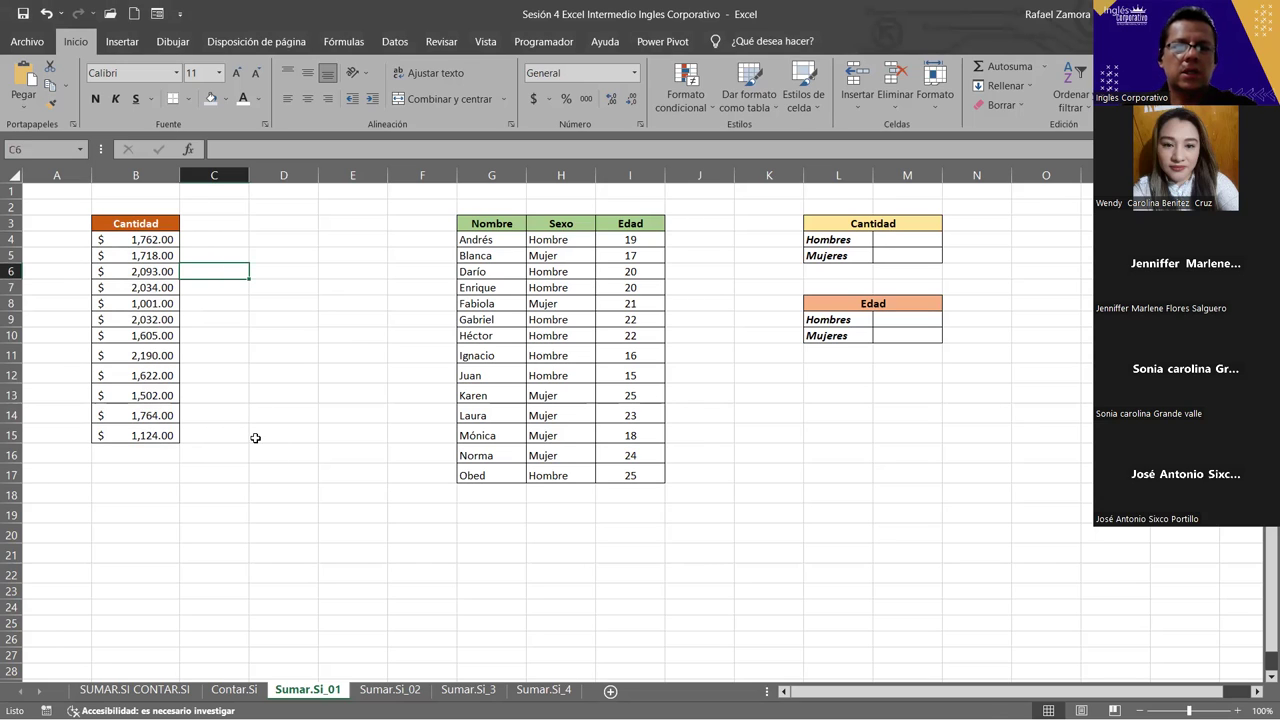
{"action": "left_click", "coordinate": [296, 456]}
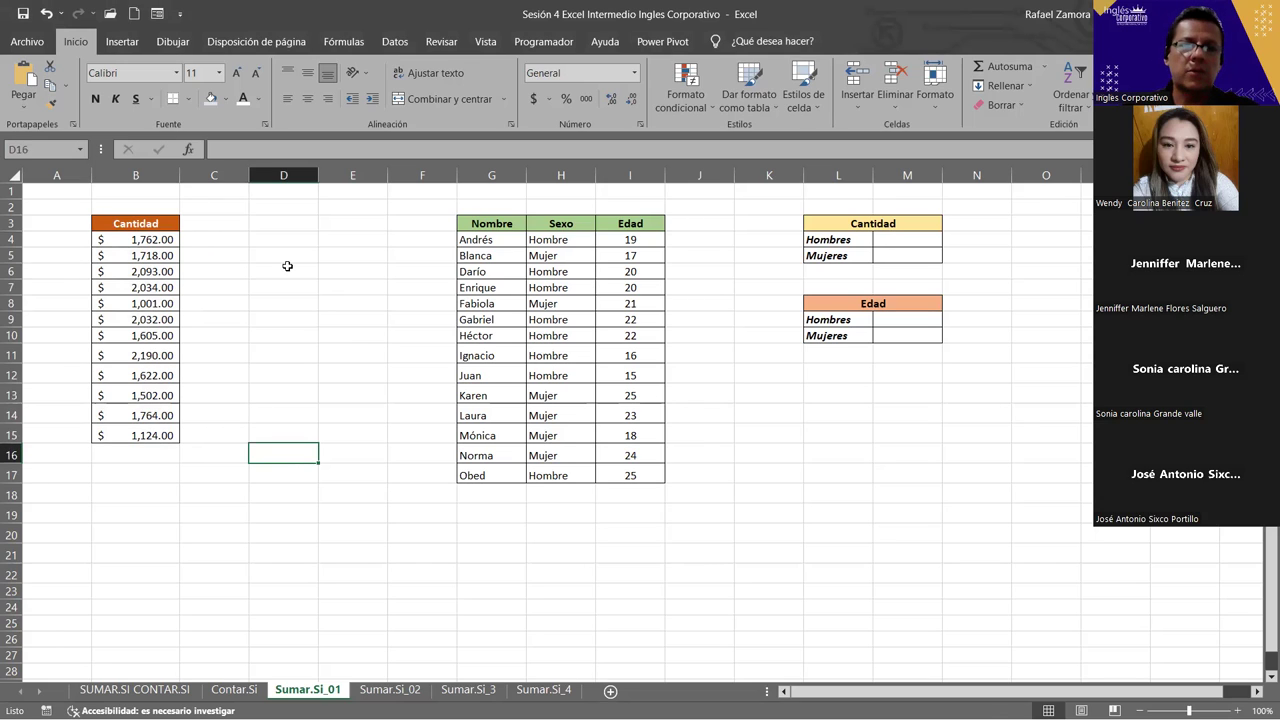
{"action": "left_click", "coordinate": [271, 225]}
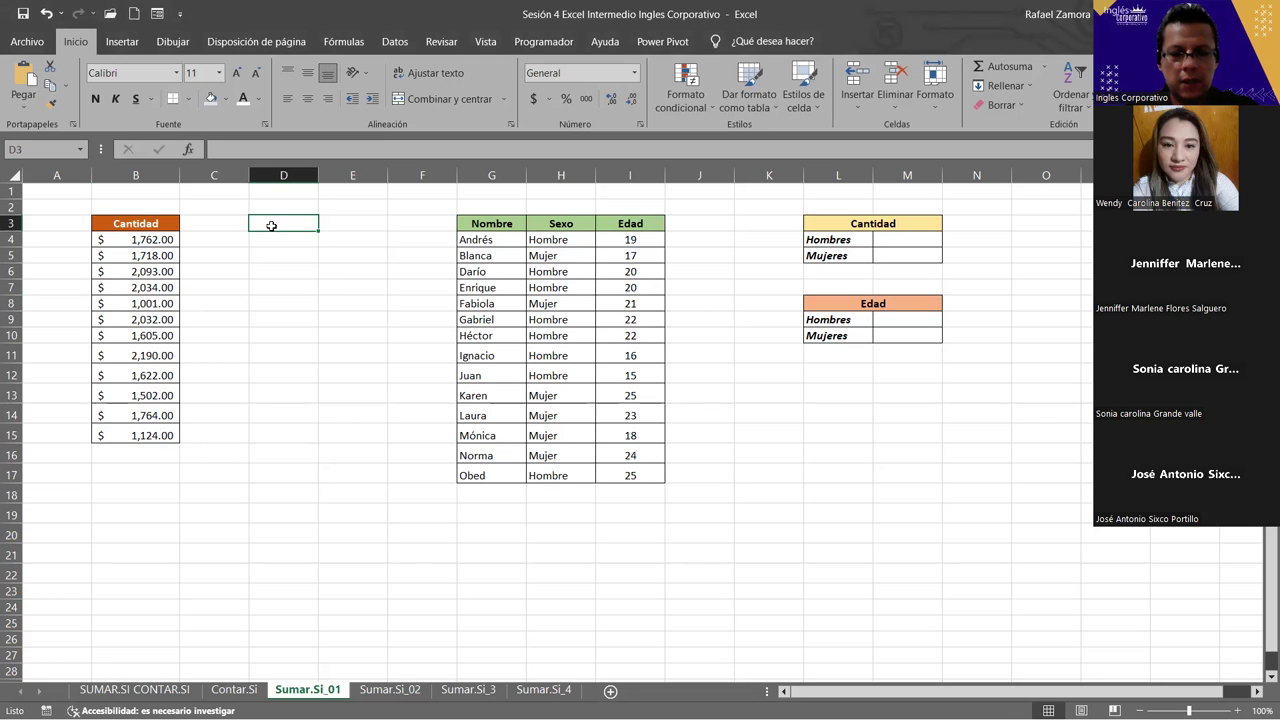
{"action": "type", "text": "Mayor"}
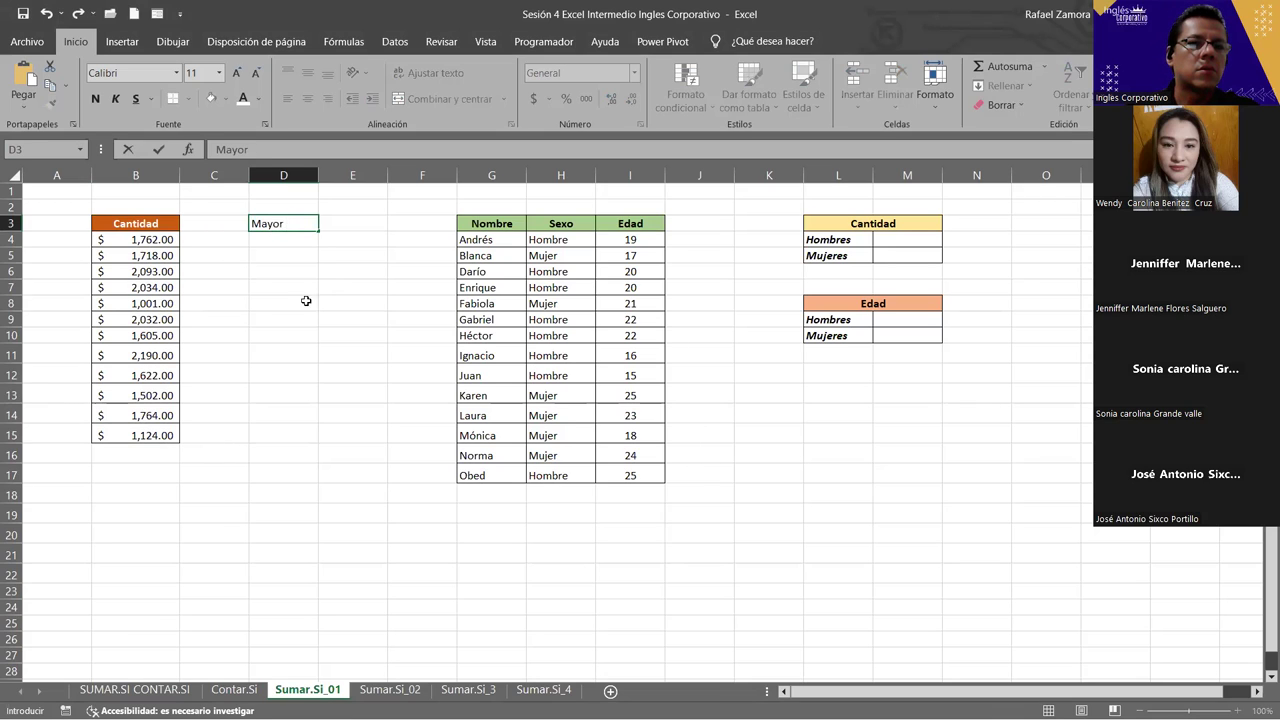
{"action": "type", "text": " a 2000"}
{"action": "key", "text": "Return"}
{"action": "key", "text": "Return"}
{"action": "type", "text": "=s"}
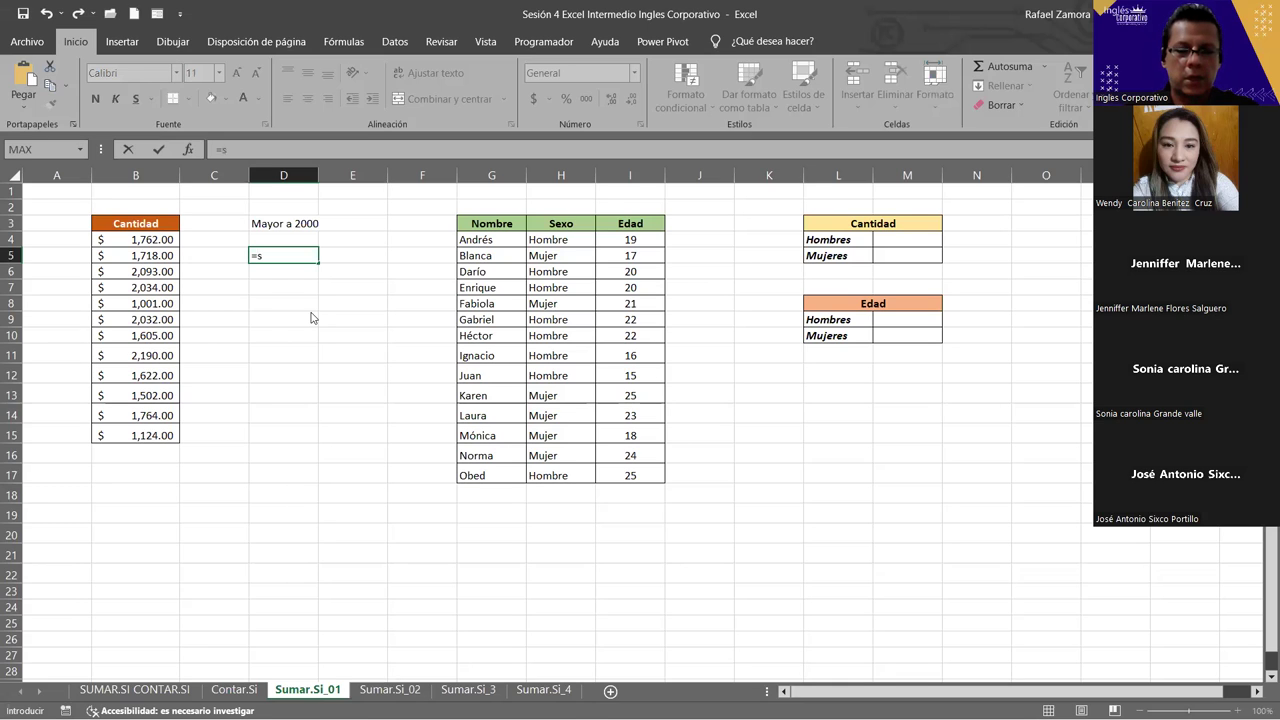
Type =SUMAR.SI(B4:B15,"> in D5, correcting stray characters along the way
{"action": "type", "text": "umar"}
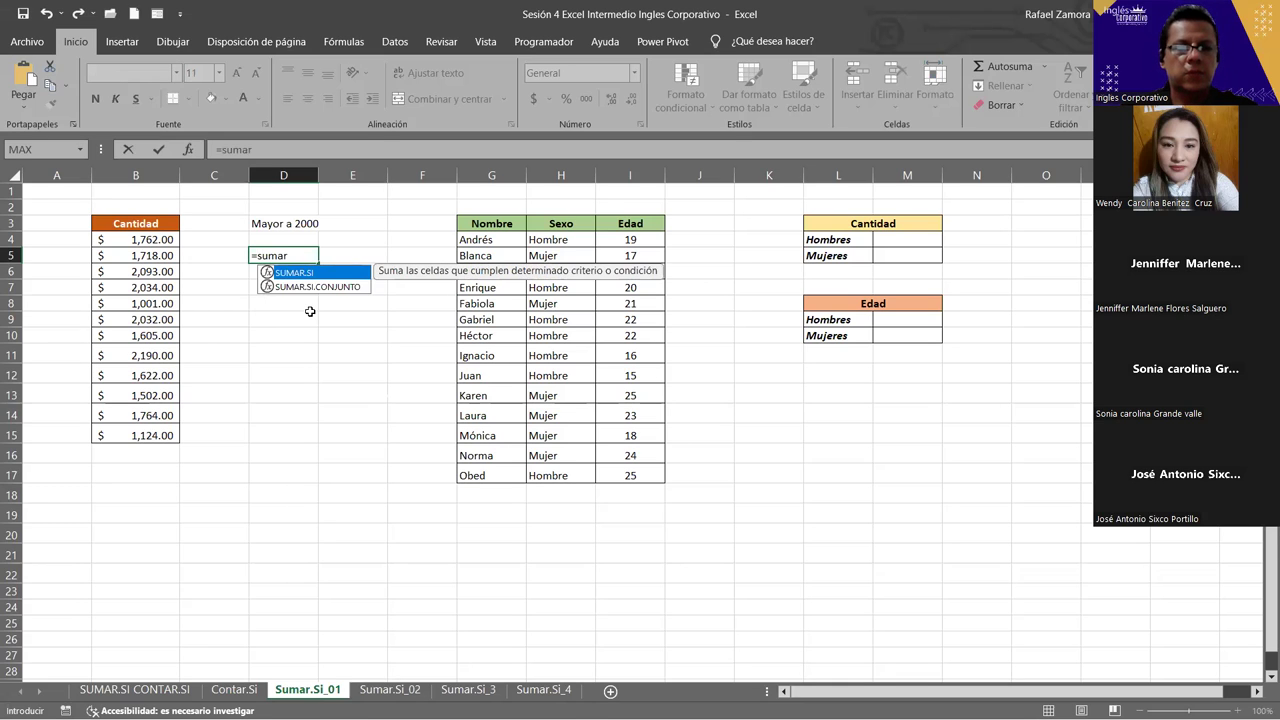
{"action": "key", "text": "Tab"}
{"action": "left_click", "coordinate": [150, 251]}
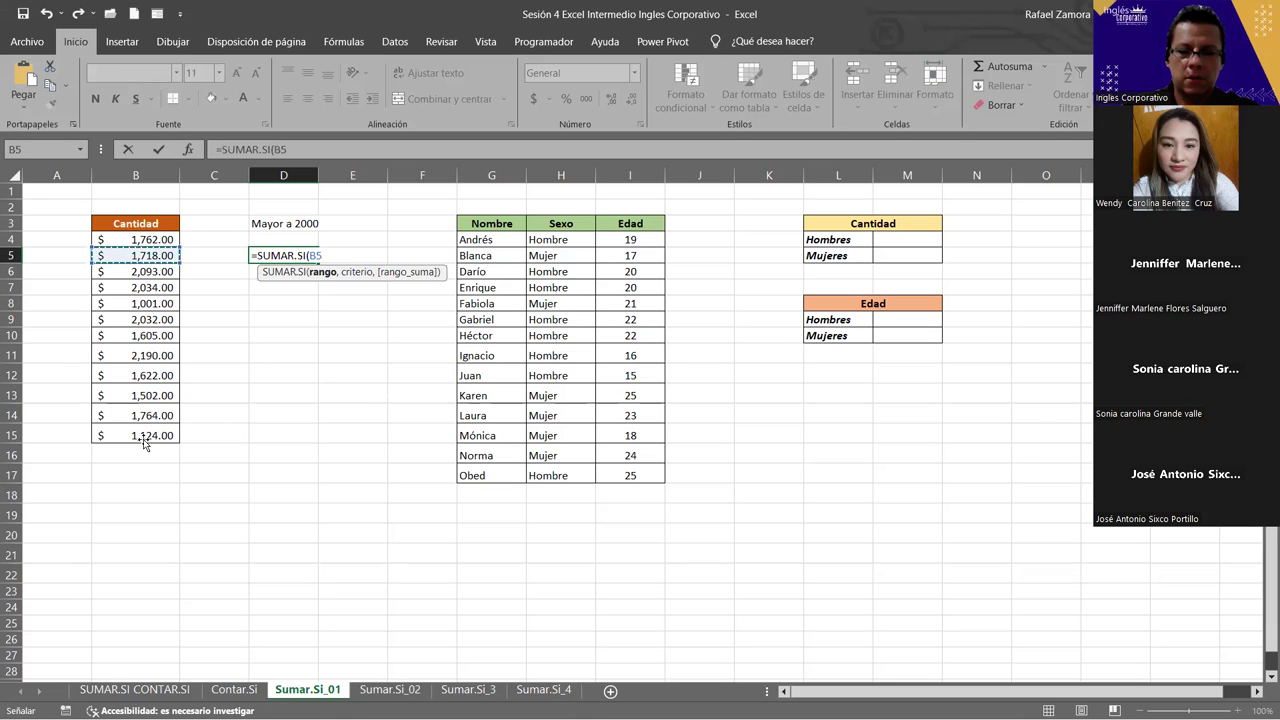
{"action": "left_click_drag", "start_coordinate": [150, 240], "coordinate": [145, 443]}
{"action": "type", "text": ","}
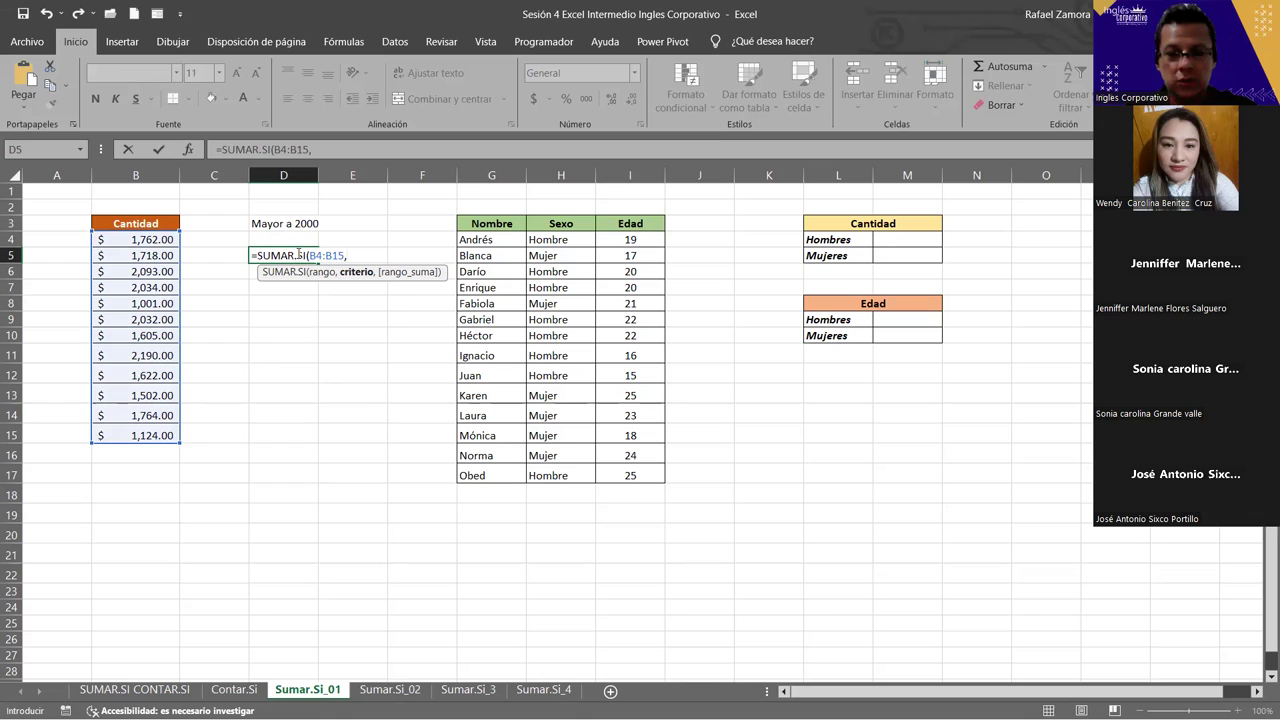
{"action": "type", "text": "["}
{"action": "key", "text": "BackSpace"}
{"action": "type", "text": "\":"}
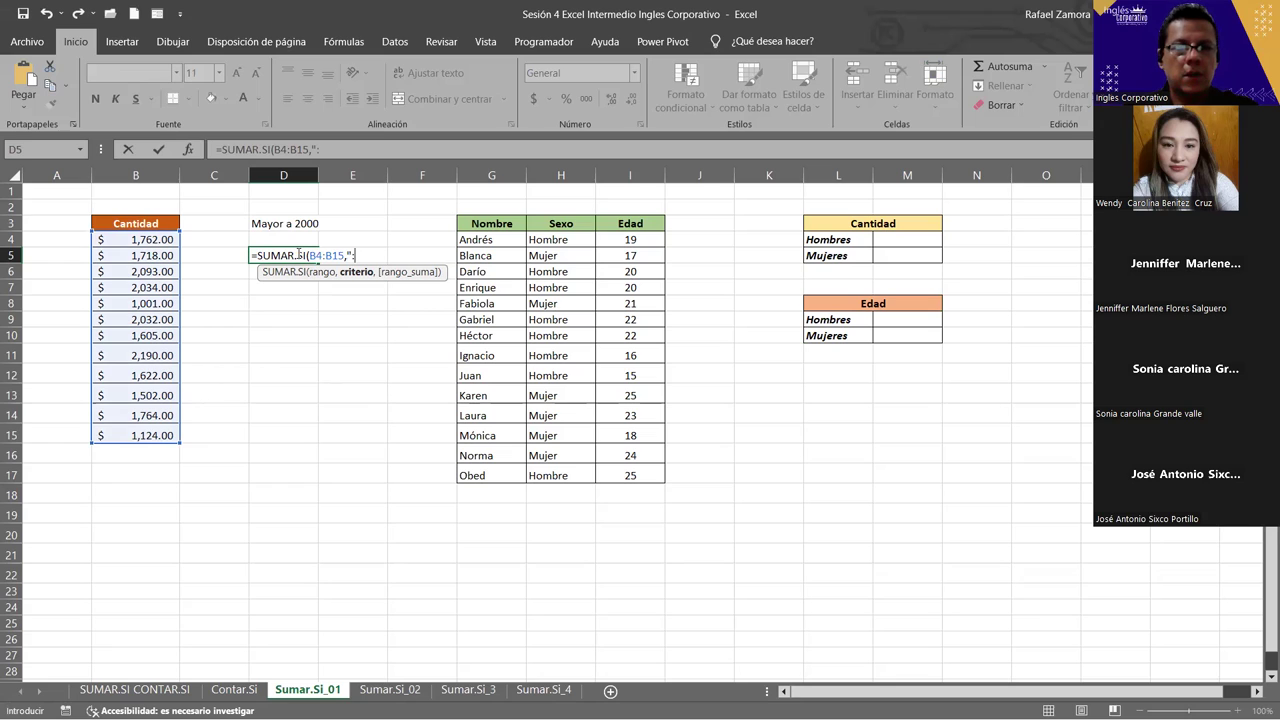
{"action": "key", "text": "BackSpace"}
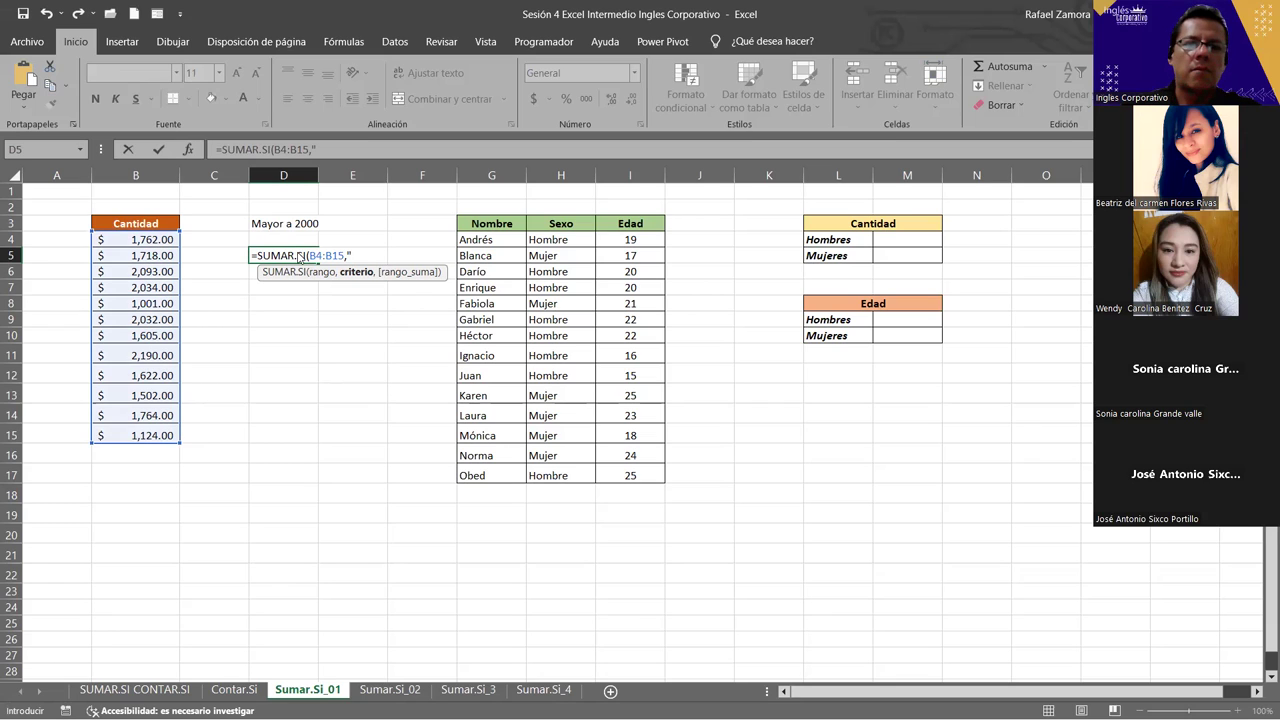
{"action": "type", "text": ">"}
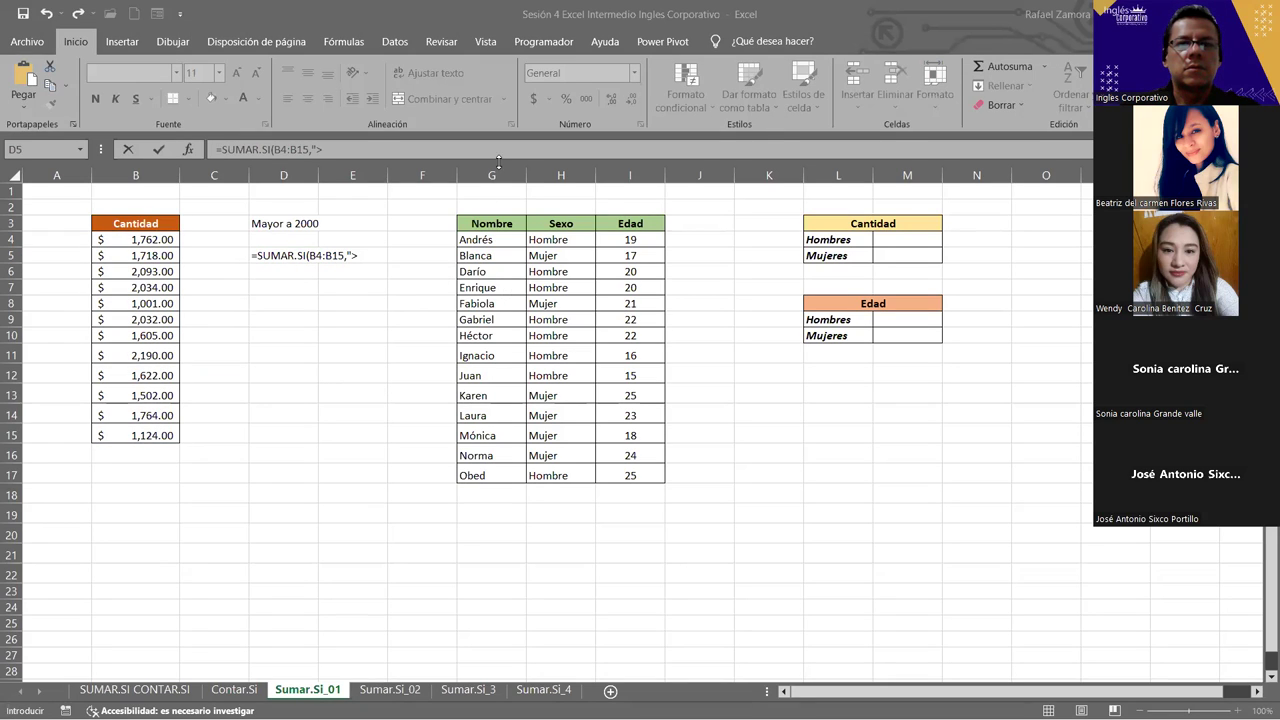
{"action": "left_click", "coordinate": [511, 30]}
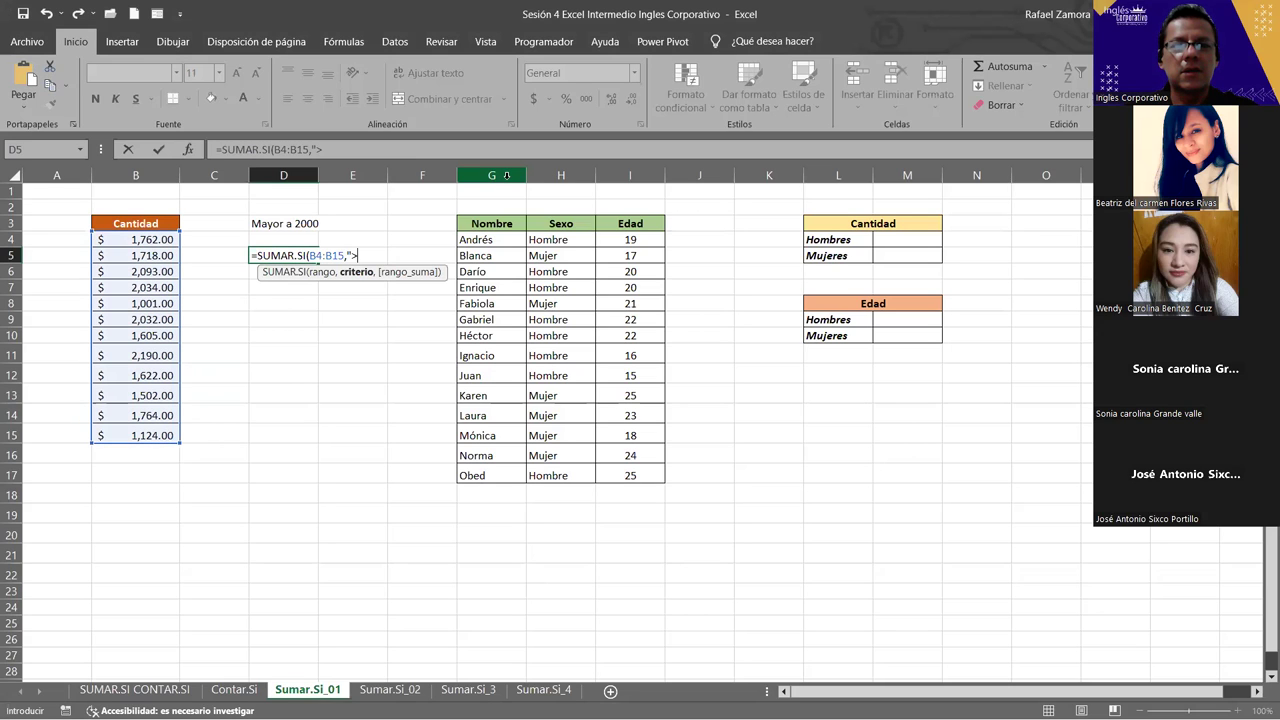
Discard the unfinished SUMAR.SI entry in D5, leaving the cell empty
{"action": "left_click", "coordinate": [610, 306]}
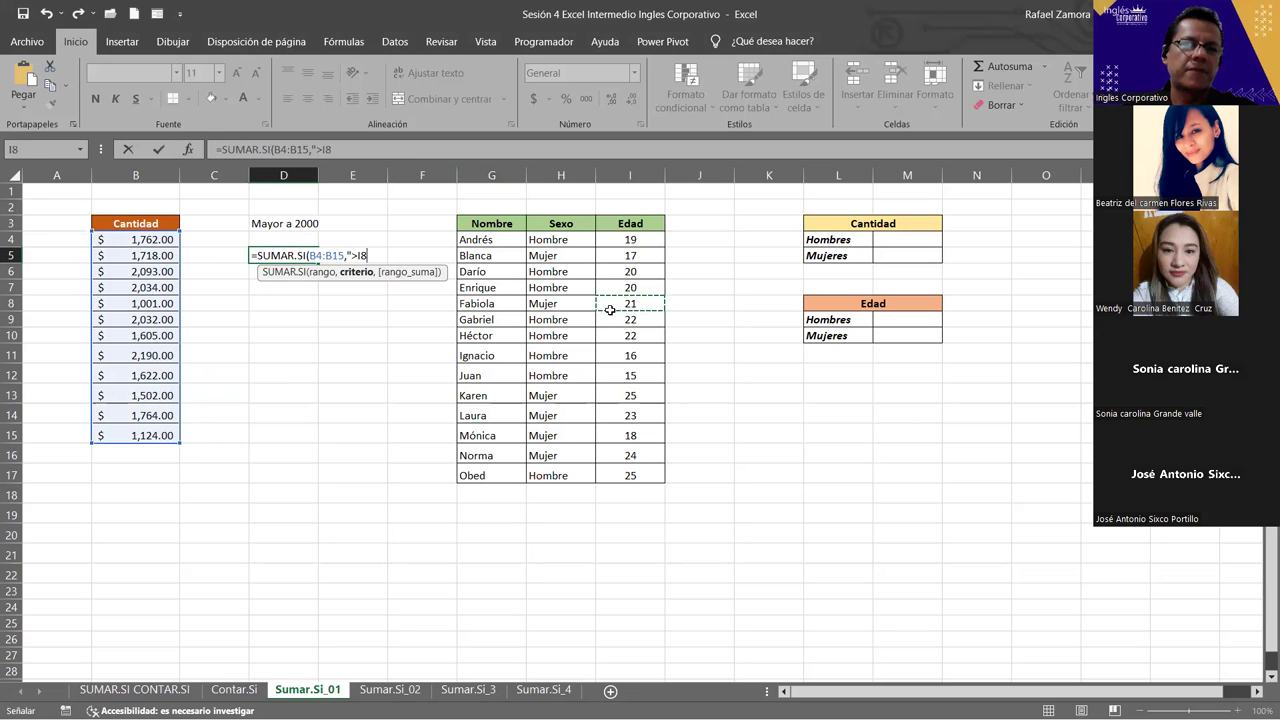
{"action": "key", "text": "Escape"}
{"action": "left_click", "coordinate": [506, 350]}
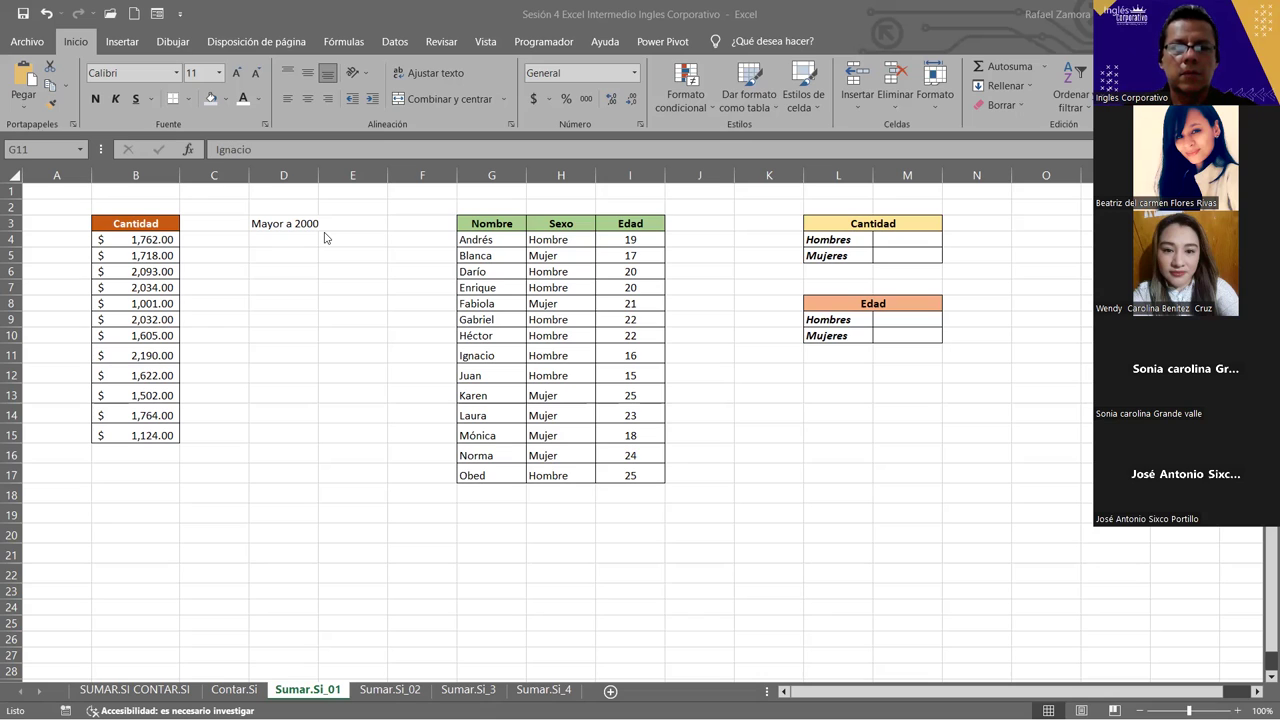
{"action": "key", "text": "alt+Tab"}
{"action": "left_click", "coordinate": [300, 373]}
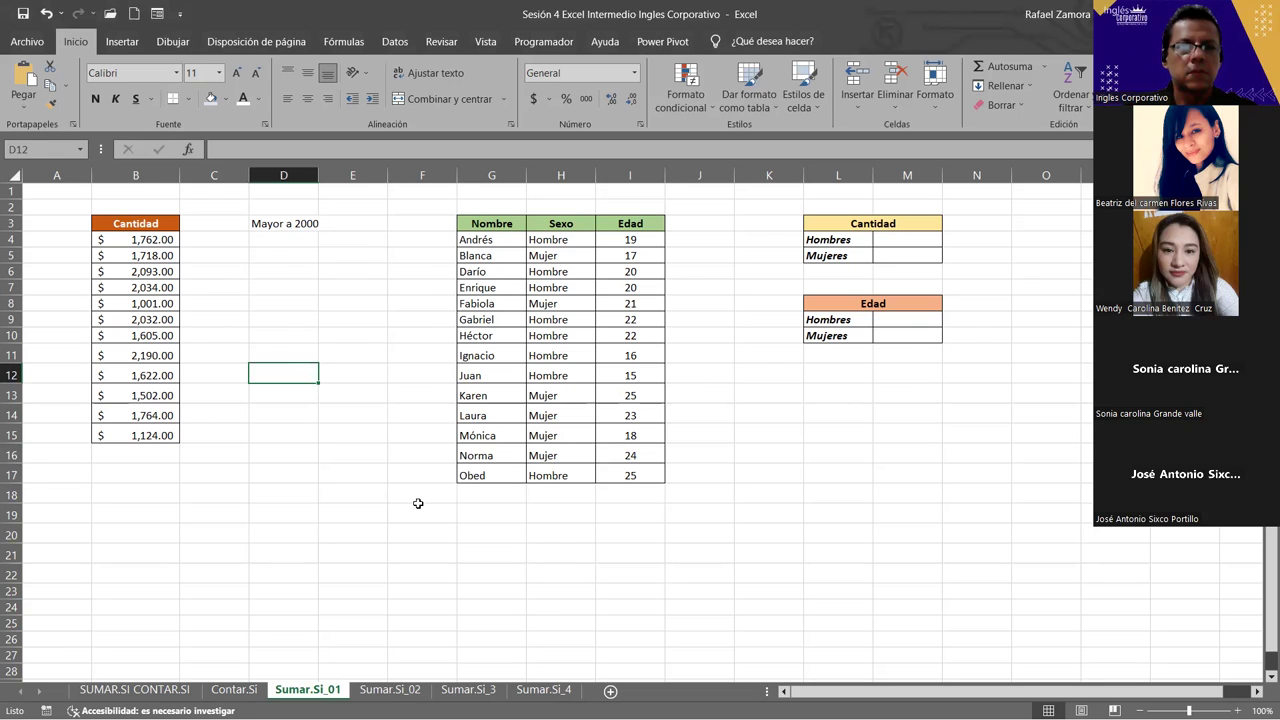
Zoom the sheet to 115% and point out the names table and the 'Mayor a 2000' label
{"action": "scroll", "coordinate": [421, 503], "scroll_direction": "up", "scroll_amount": 1, "text": "ctrl"}
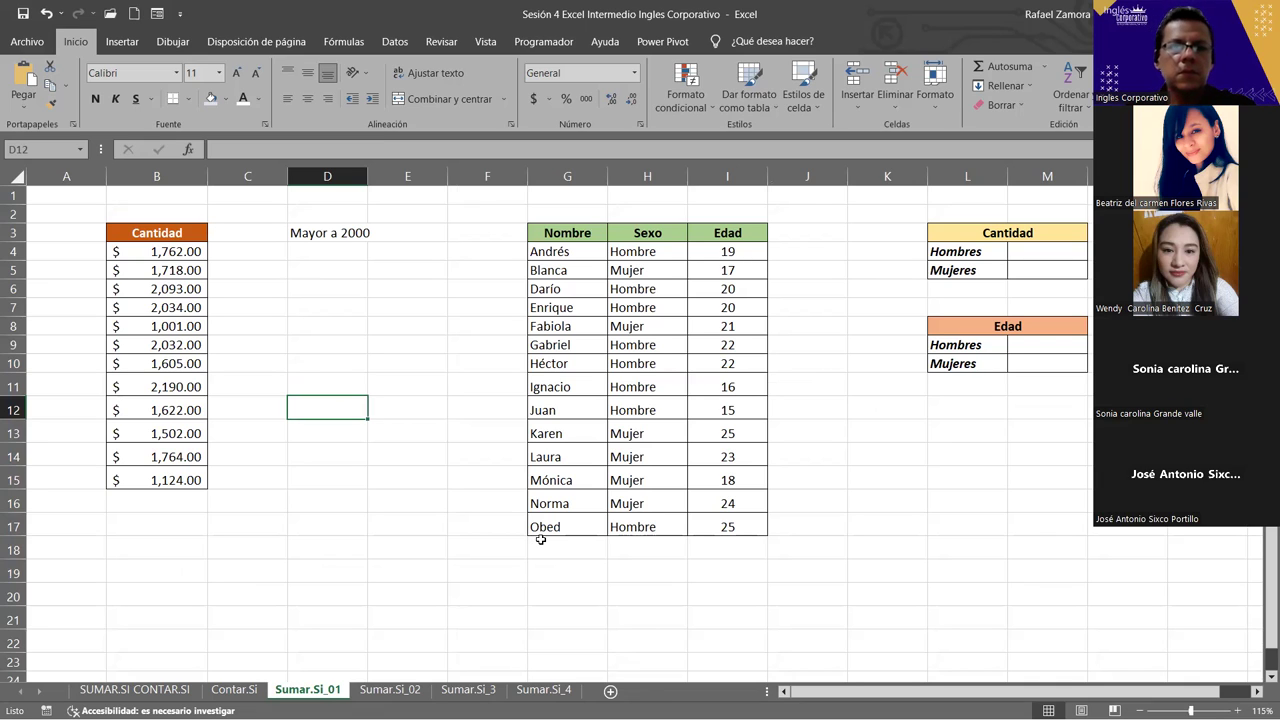
{"action": "left_click", "coordinate": [540, 545]}
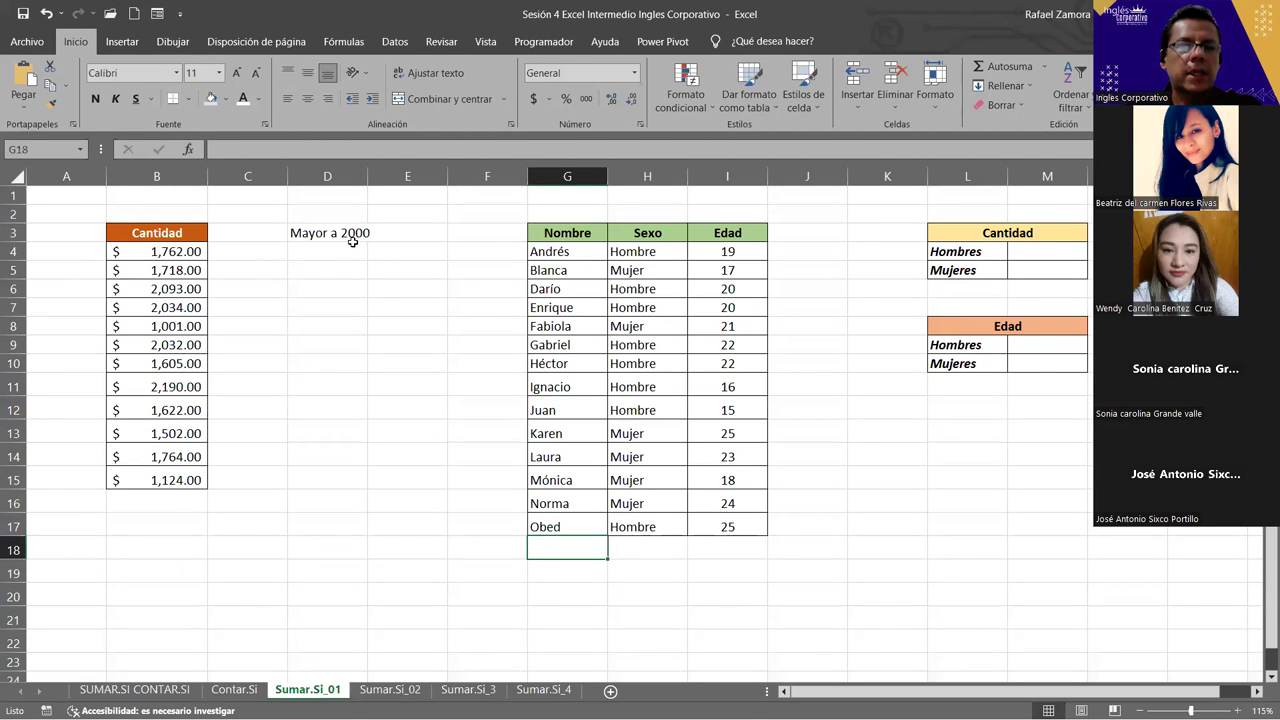
{"action": "left_click", "coordinate": [350, 238]}
Enter =SUMAR.SI(B4:B15,">2000") in D5, returning $8,349.00
{"action": "left_click", "coordinate": [345, 269]}
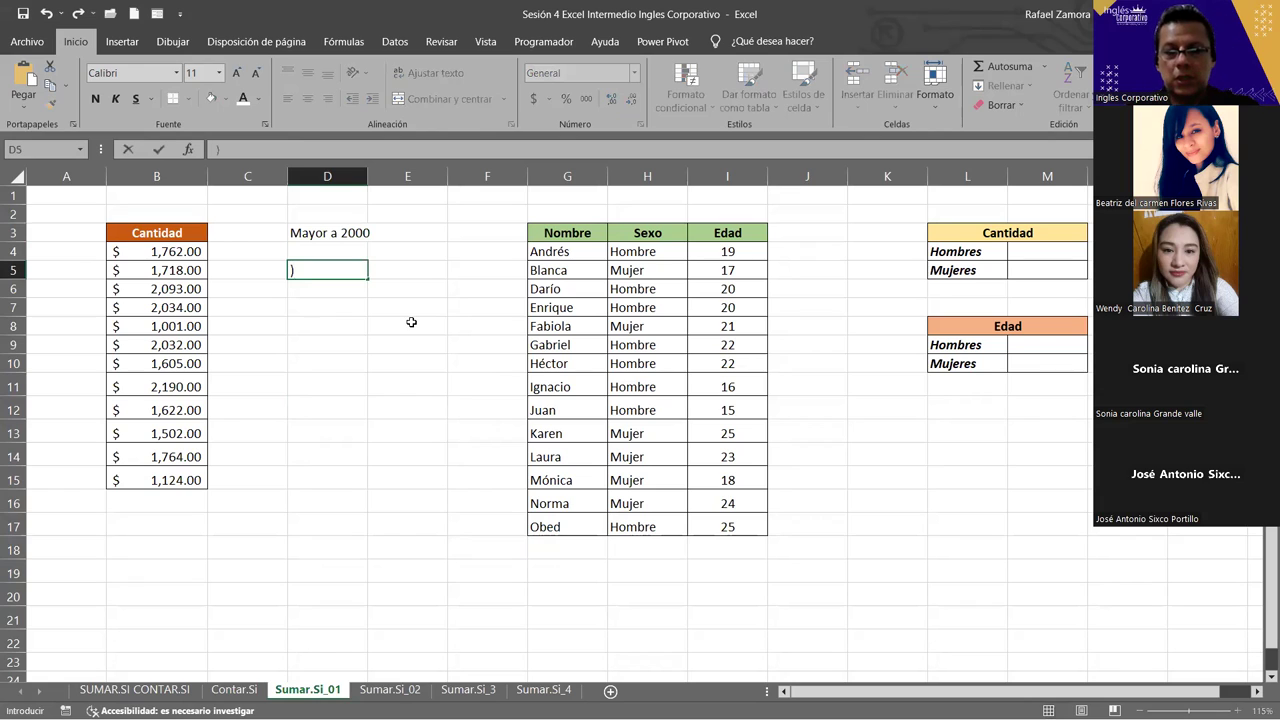
{"action": "type", "text": "="}
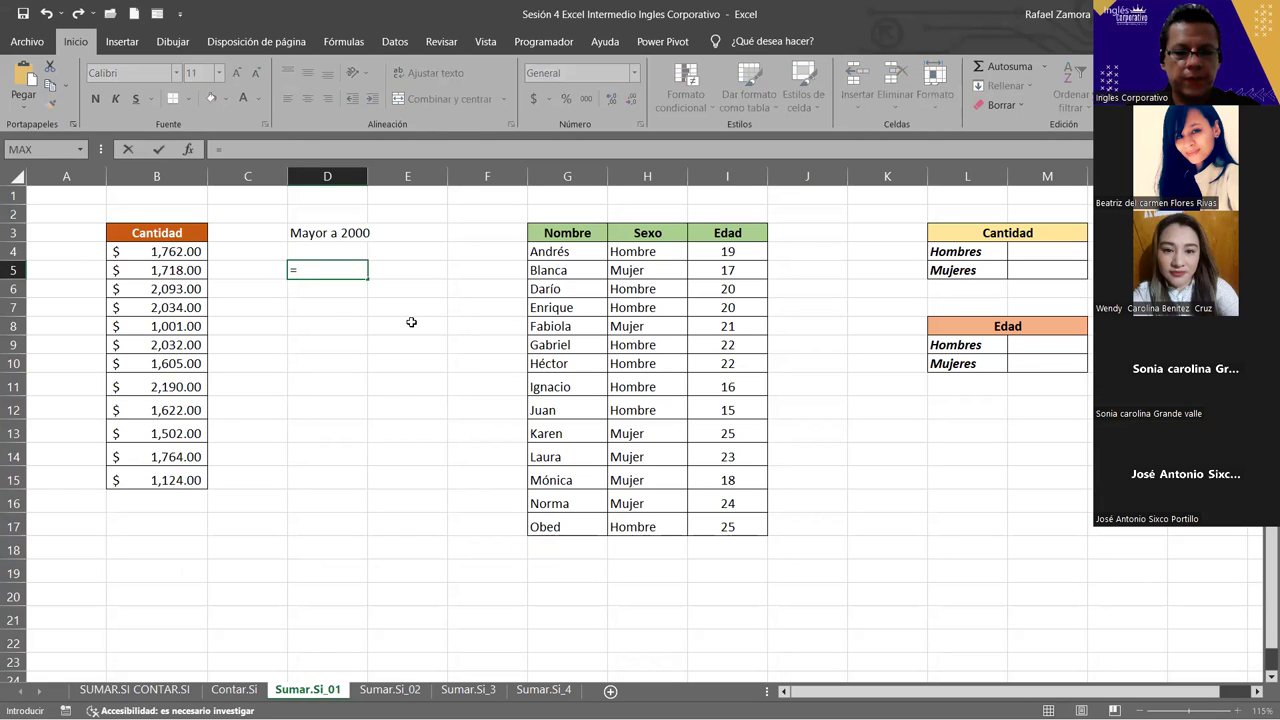
{"action": "type", "text": "sumar"}
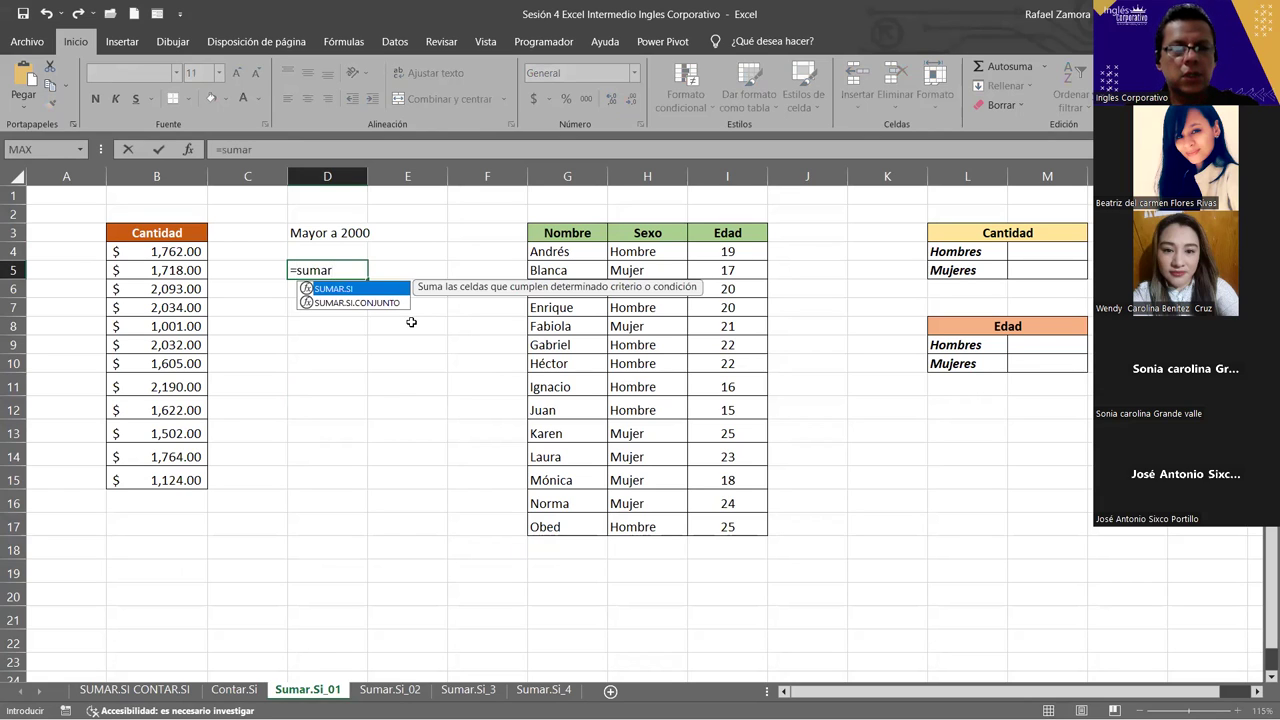
{"action": "key", "text": "Tab"}
{"action": "left_click", "coordinate": [178, 254]}
{"action": "left_click_drag", "start_coordinate": [175, 268], "coordinate": [157, 472]}
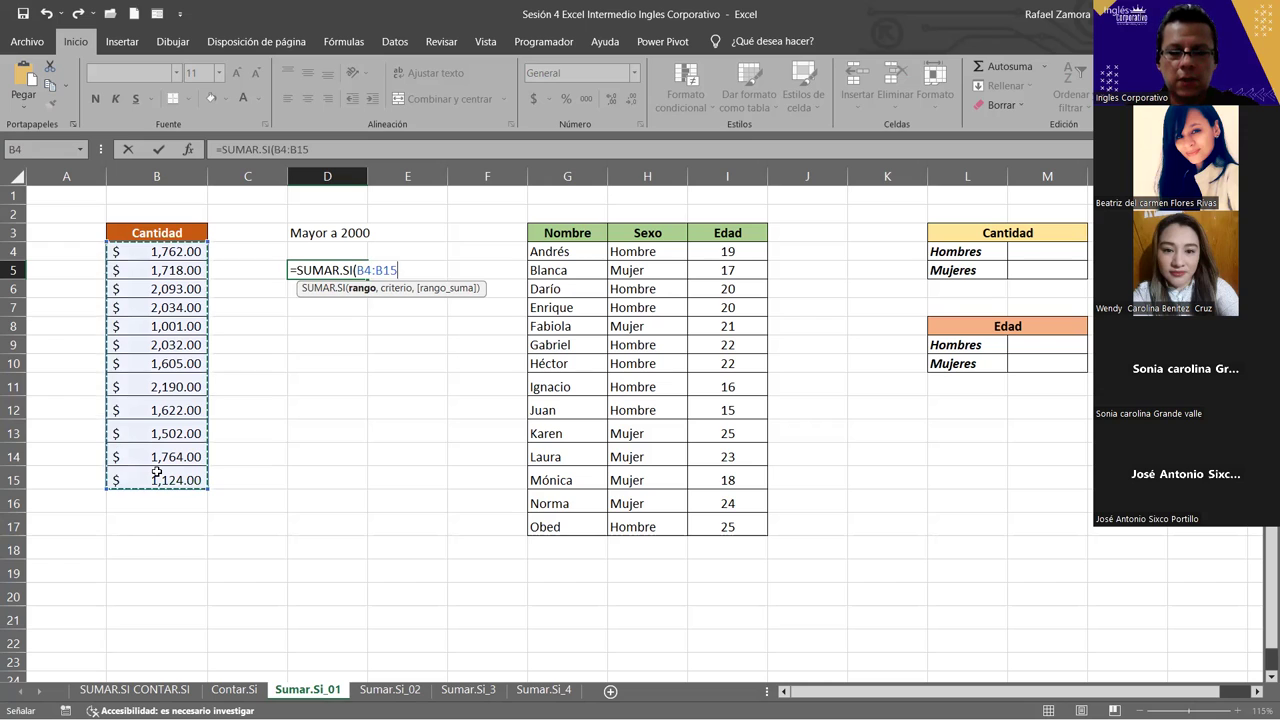
{"action": "type", "text": ","}
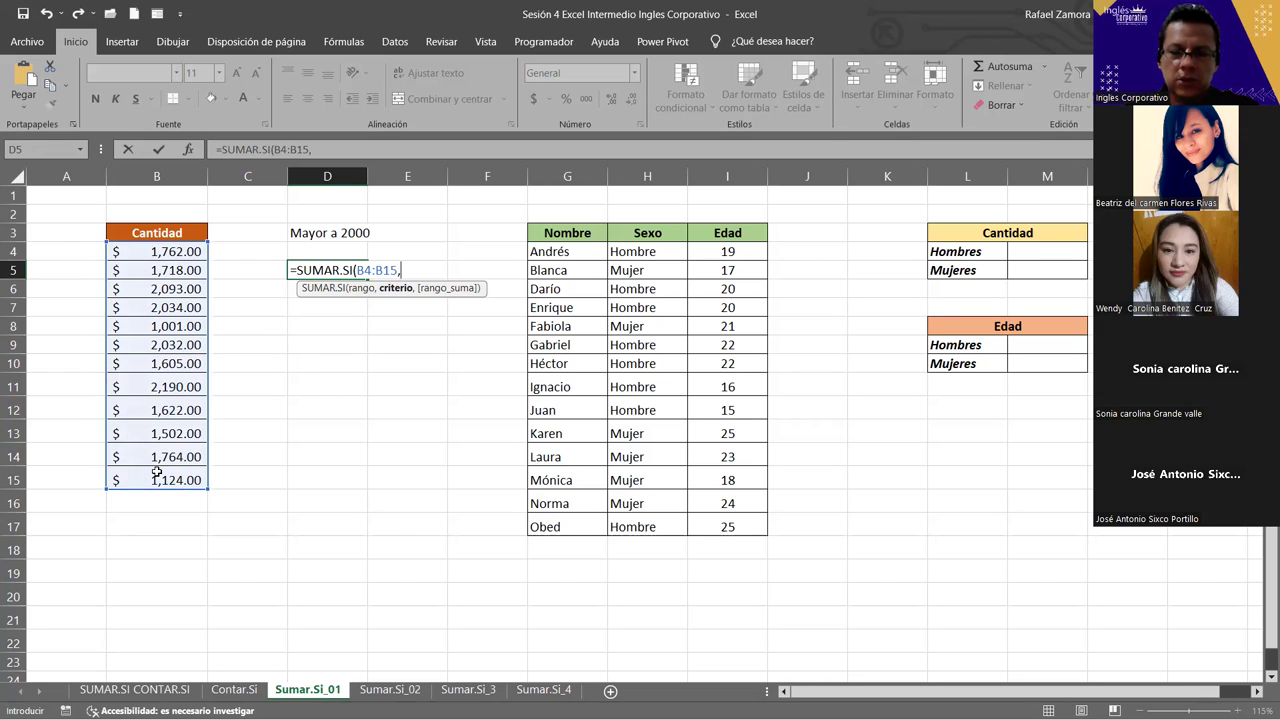
{"action": "type", "text": "\">"}
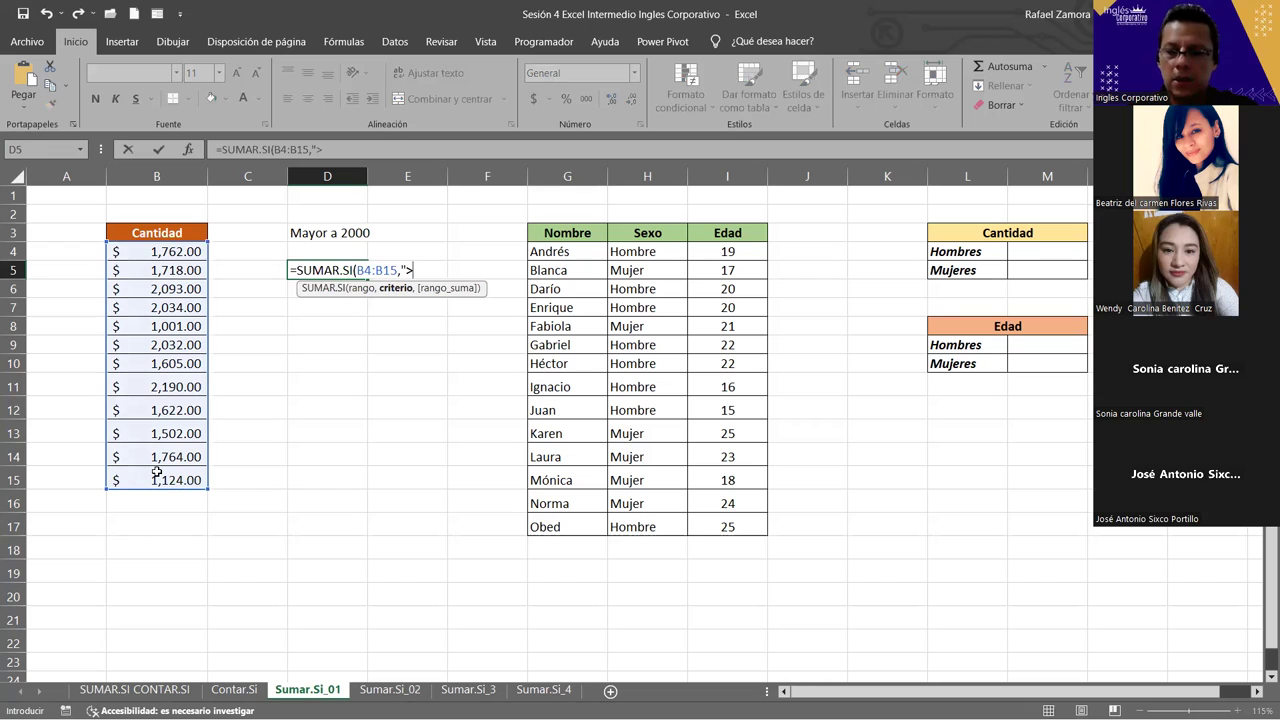
{"action": "type", "text": "2000"}
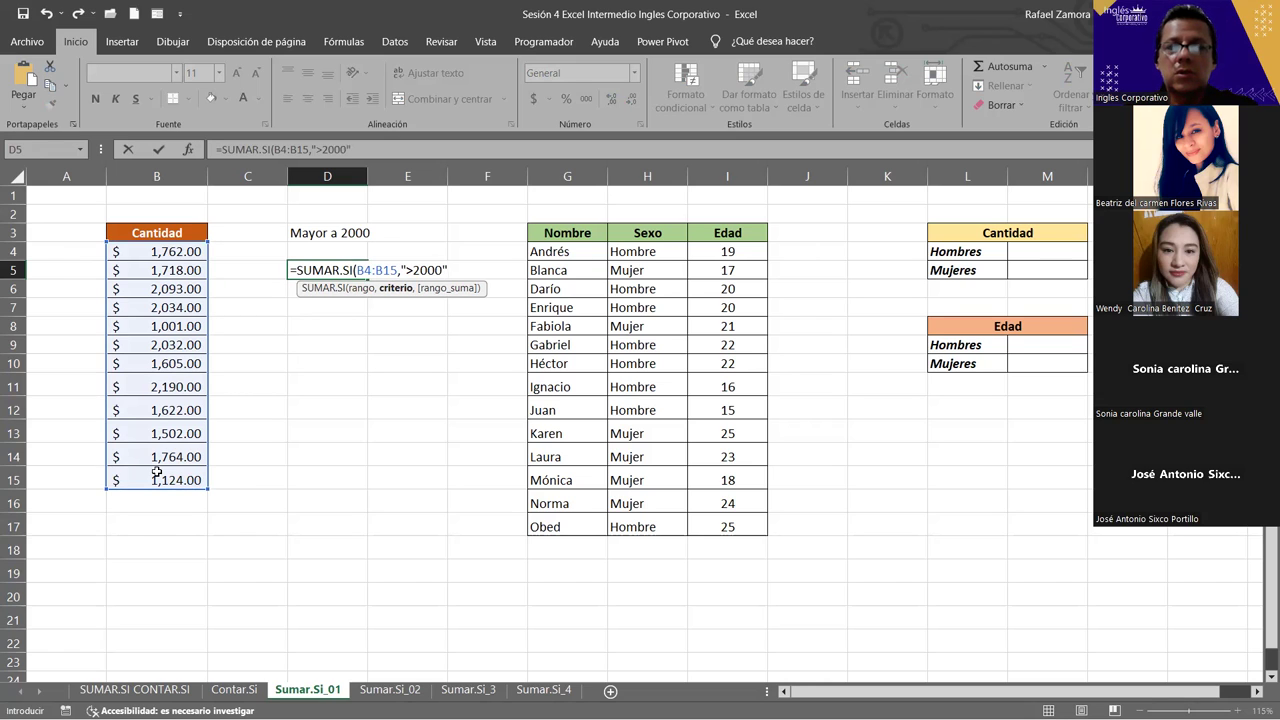
{"action": "type", "text": ")"}
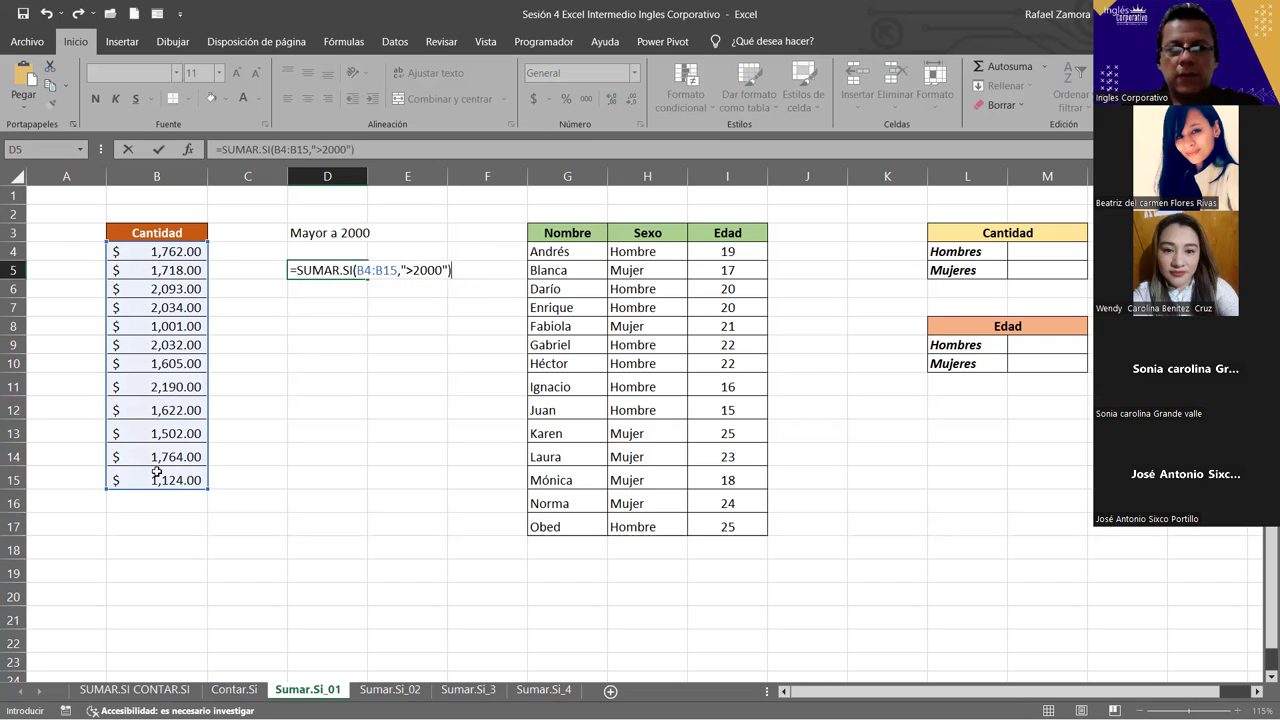
{"action": "key", "text": "Return"}
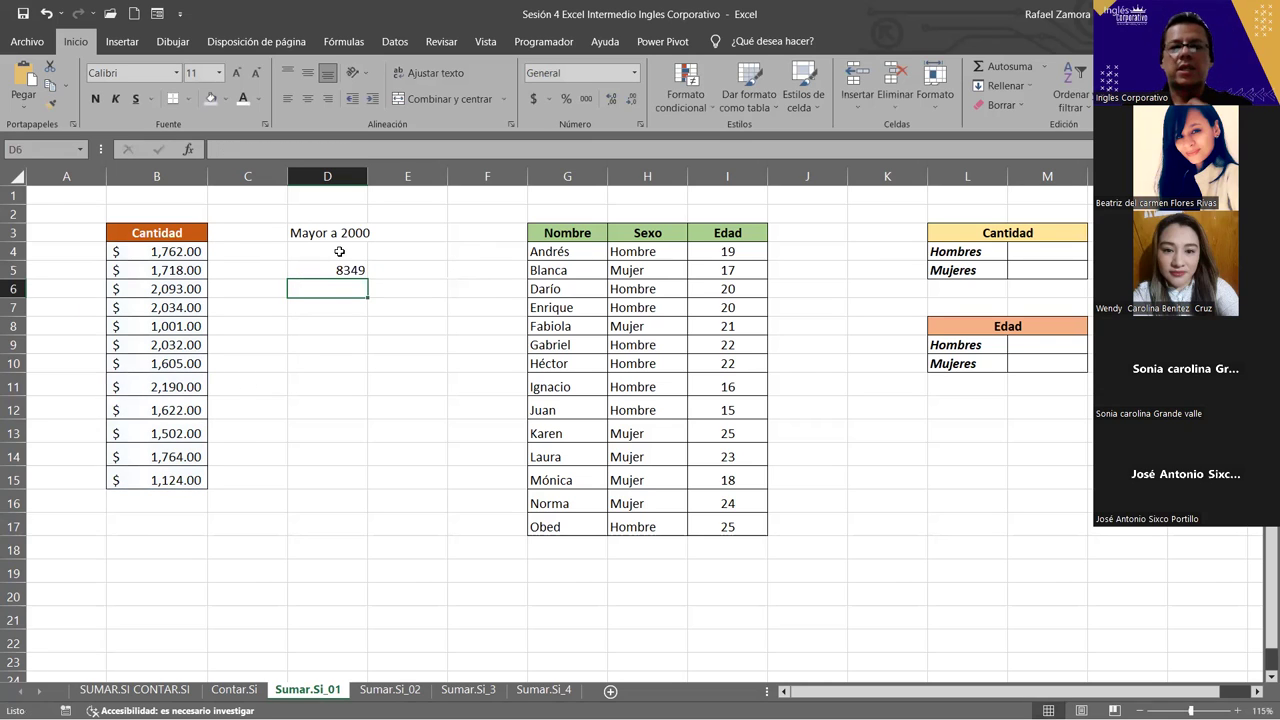
{"action": "left_click", "coordinate": [337, 268]}
{"action": "left_click", "coordinate": [531, 101]}
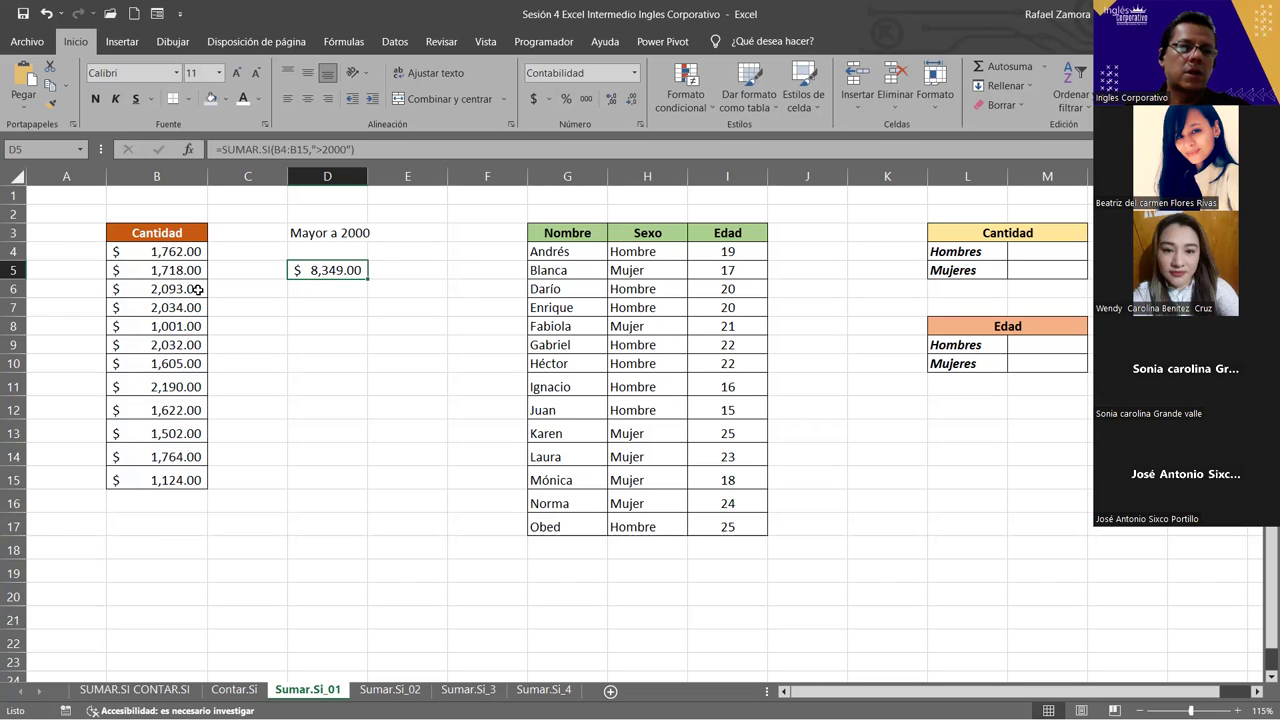
{"action": "left_click_drag", "start_coordinate": [198, 289], "coordinate": [190, 307]}
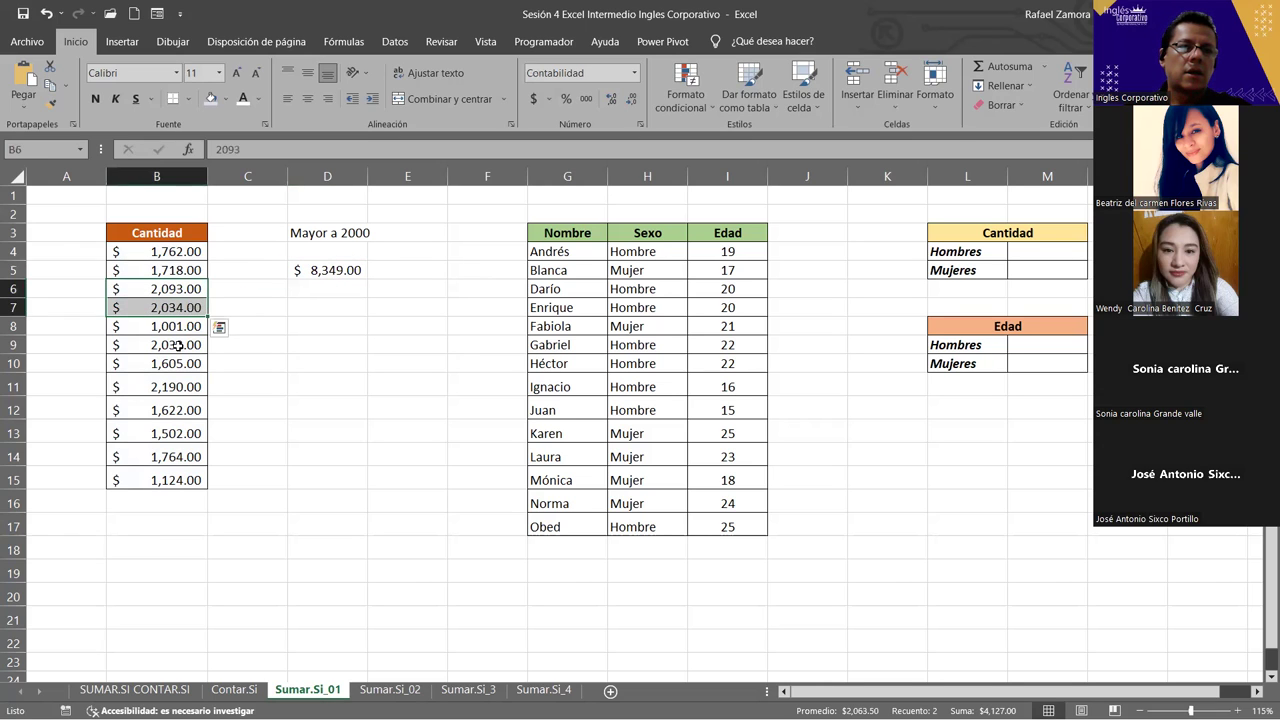
{"action": "left_click", "coordinate": [176, 345], "text": "ctrl"}
{"action": "left_click", "coordinate": [176, 388], "text": "ctrl"}
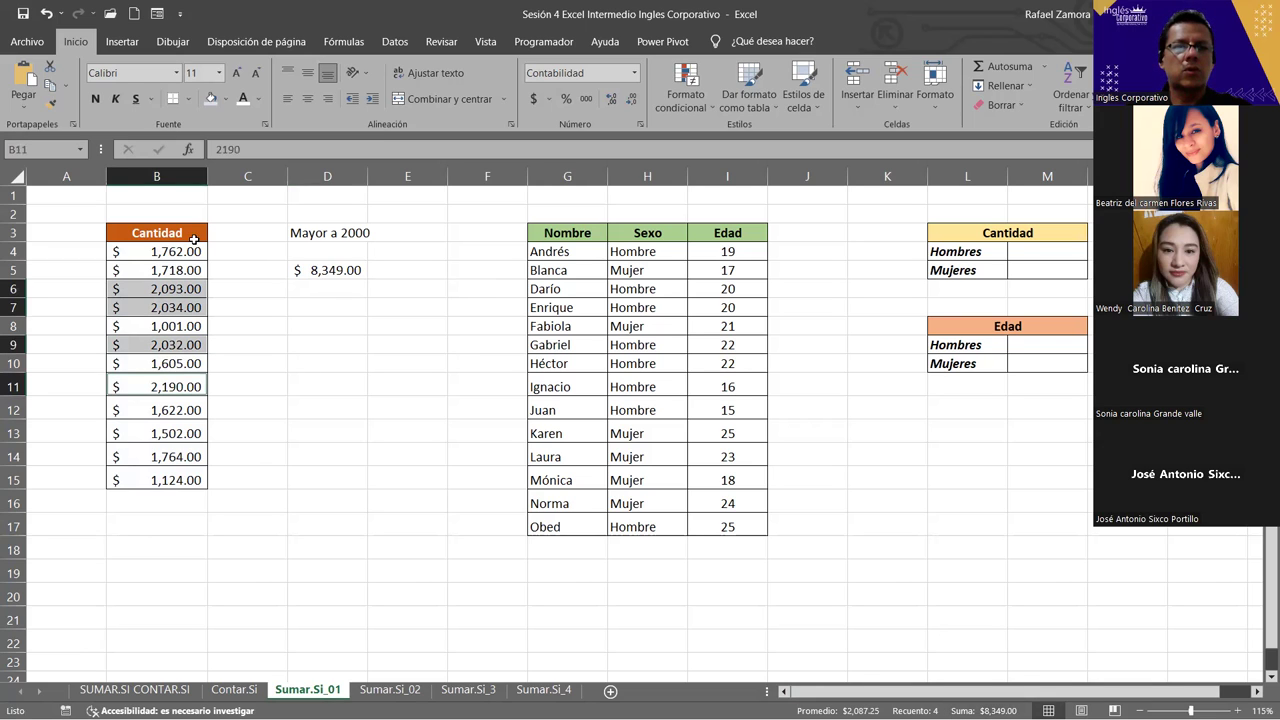
{"action": "left_click", "coordinate": [184, 287]}
{"action": "left_click", "coordinate": [180, 344]}
{"action": "left_click", "coordinate": [180, 410]}
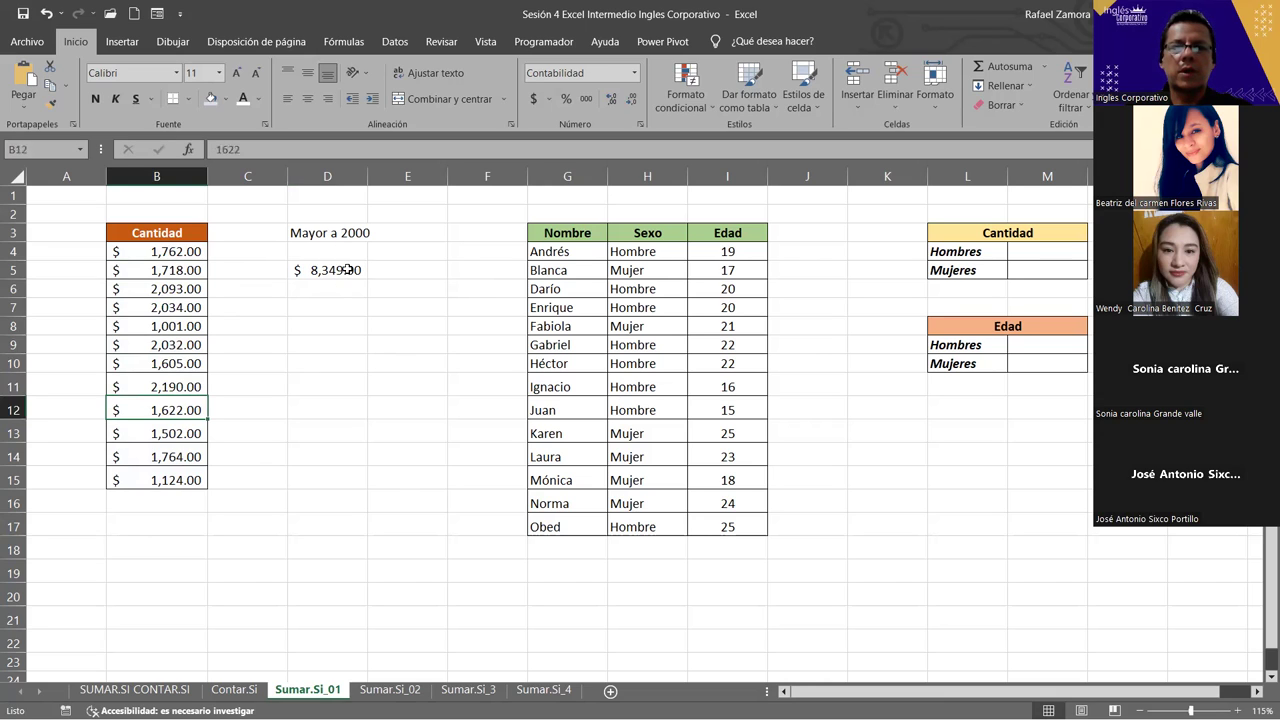
{"action": "left_click", "coordinate": [347, 269]}
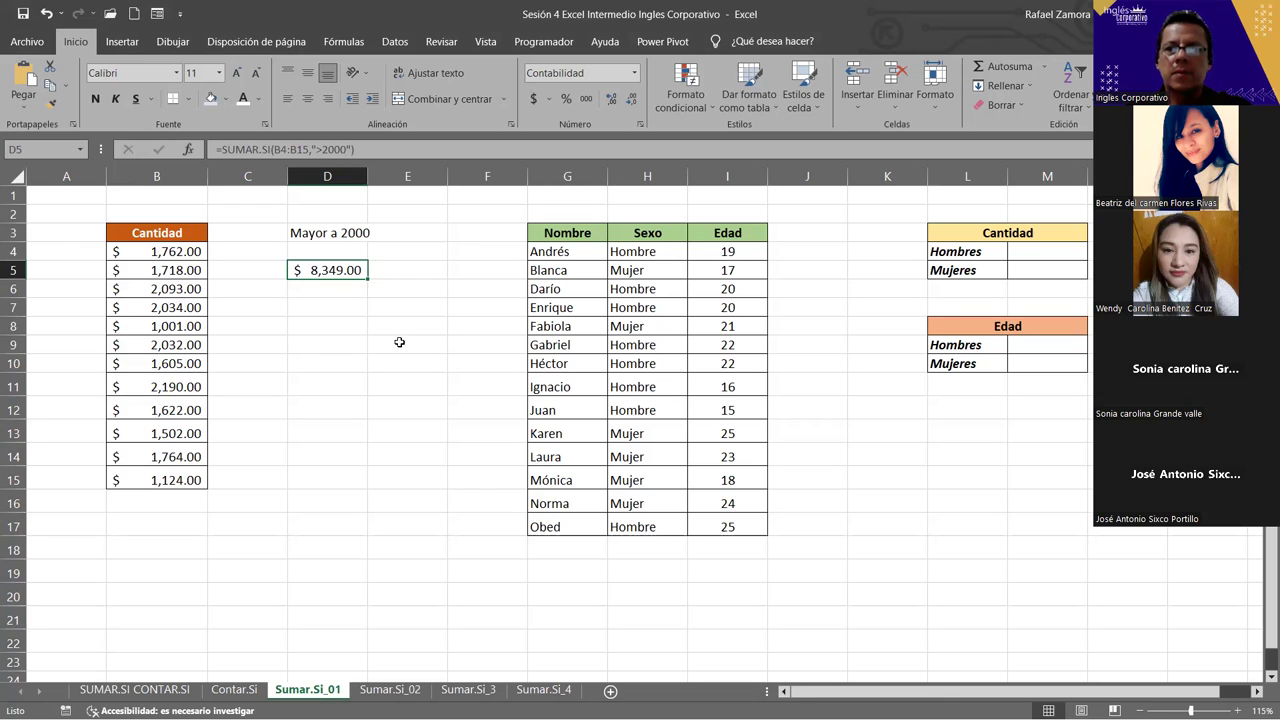
{"action": "left_click", "coordinate": [1052, 189]}
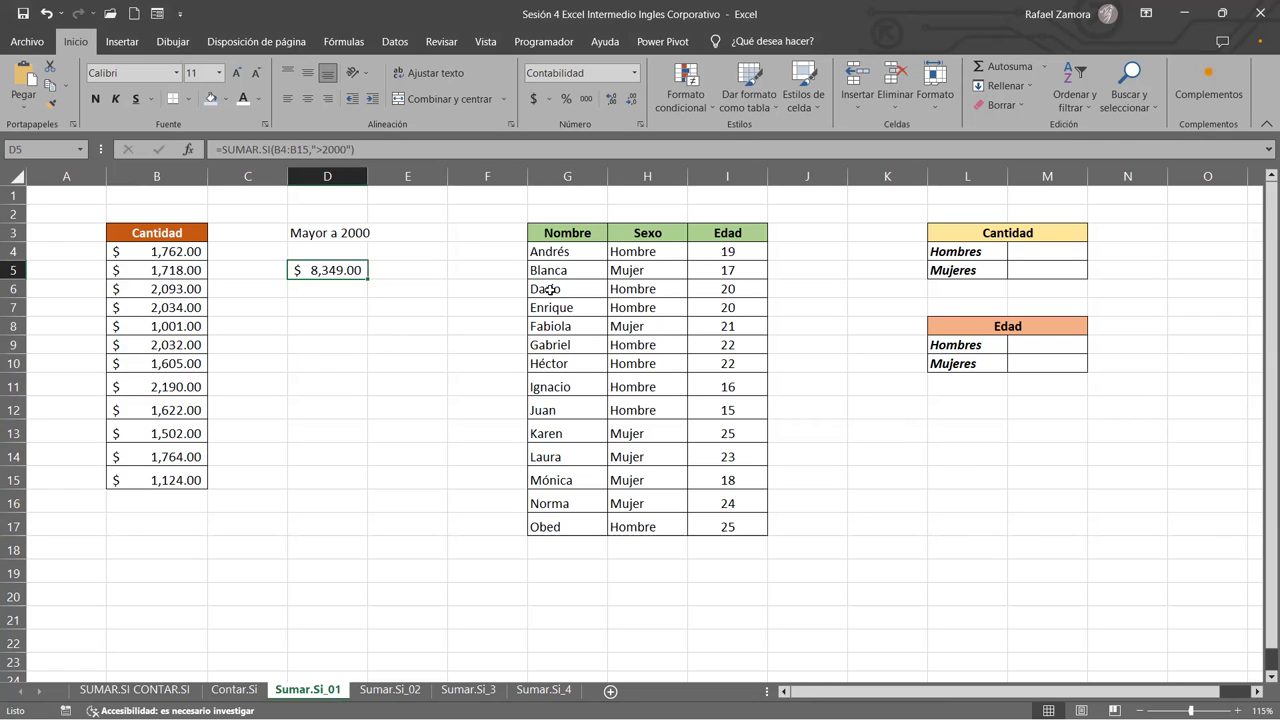
Copy Andrés, Blanca and Darío from G4:G6 and paste them starting at G7
{"action": "left_click_drag", "start_coordinate": [566, 268], "coordinate": [580, 513]}
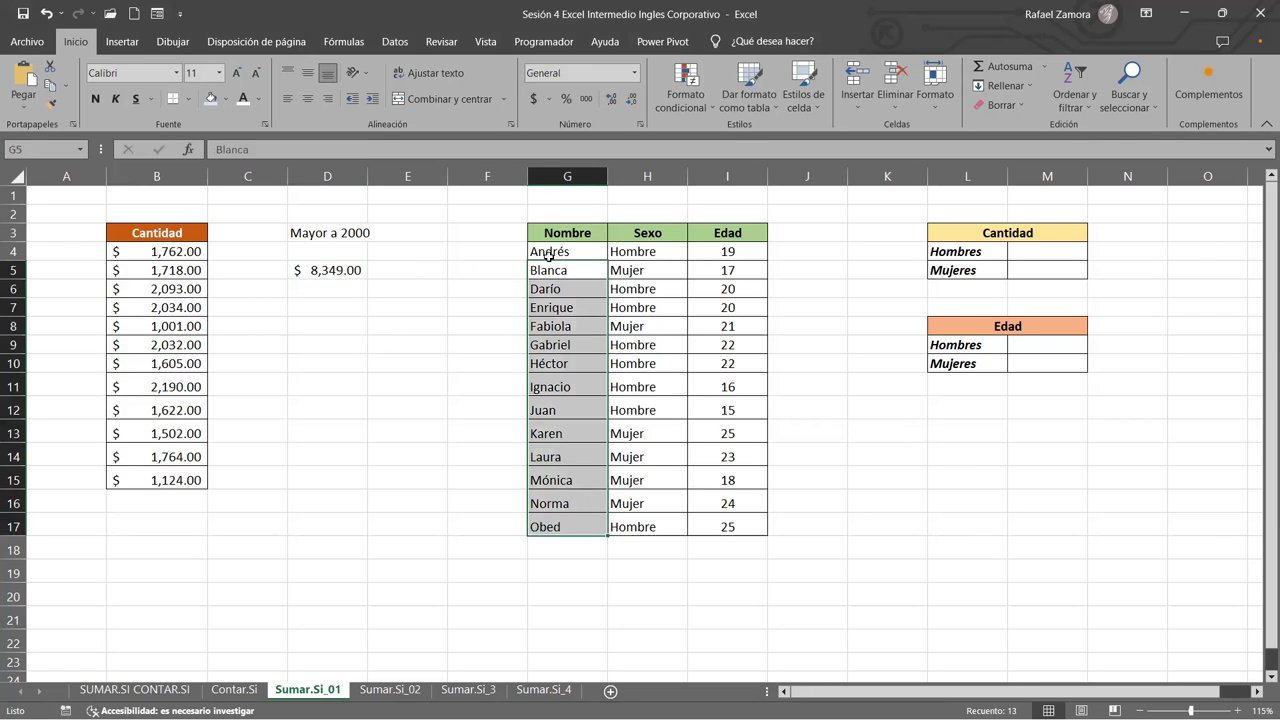
{"action": "left_click", "coordinate": [569, 253]}
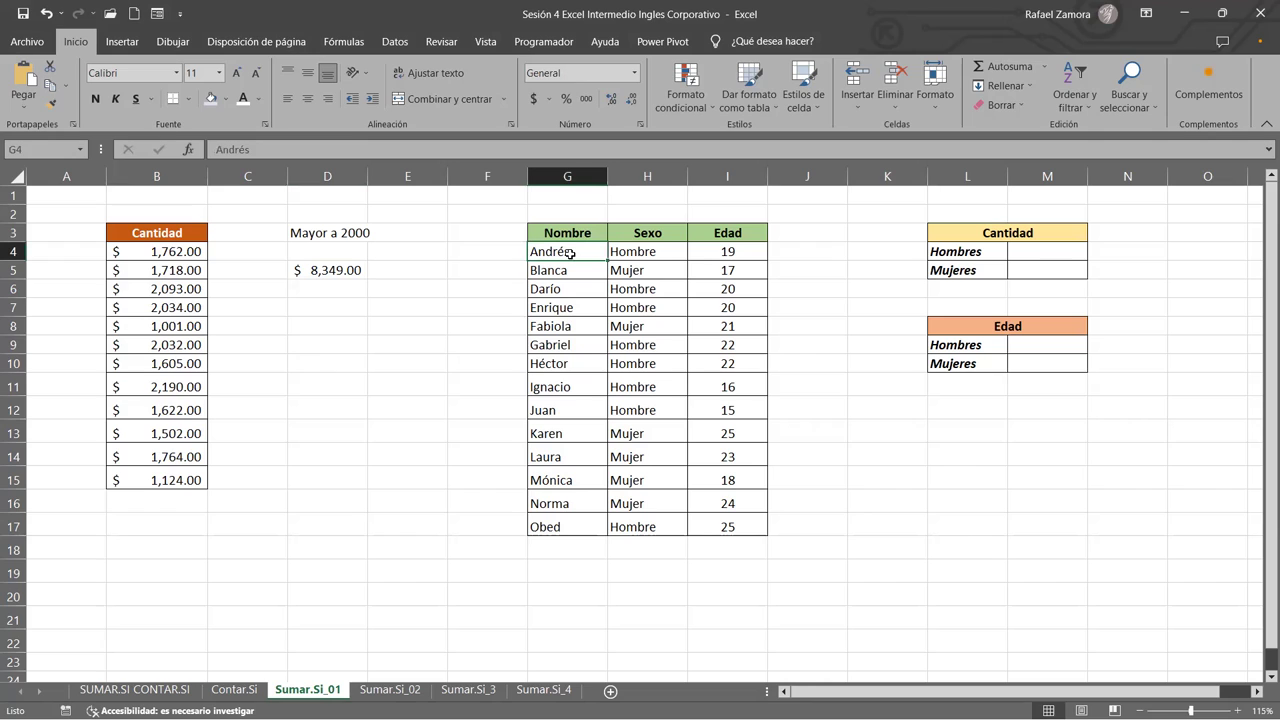
{"action": "left_click_drag", "start_coordinate": [569, 252], "coordinate": [572, 295]}
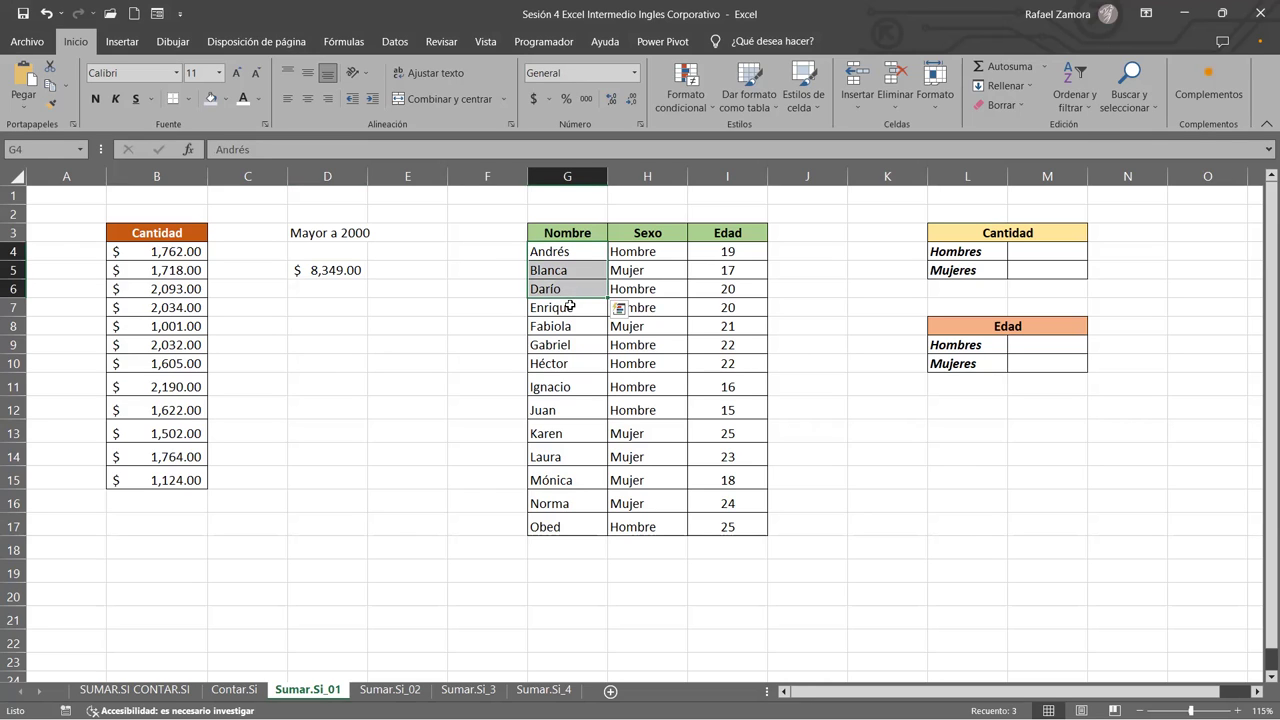
{"action": "key", "text": "ctrl+q"}
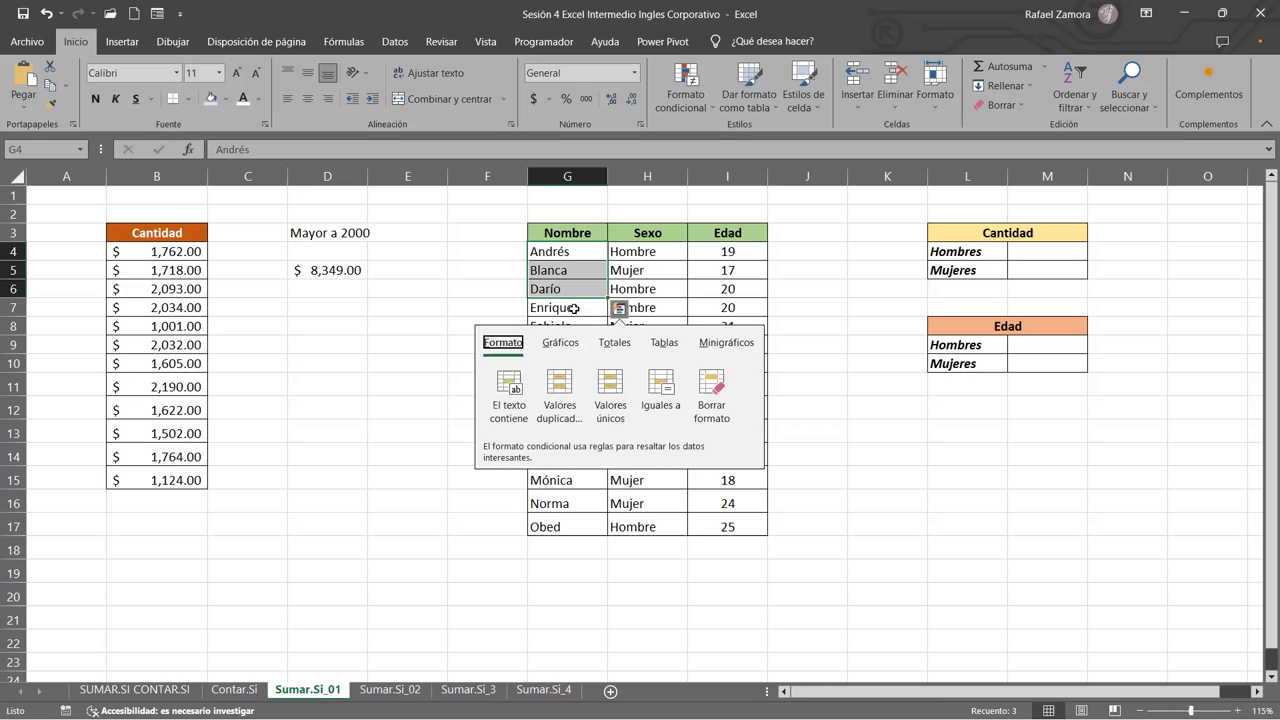
{"action": "key", "text": "Escape"}
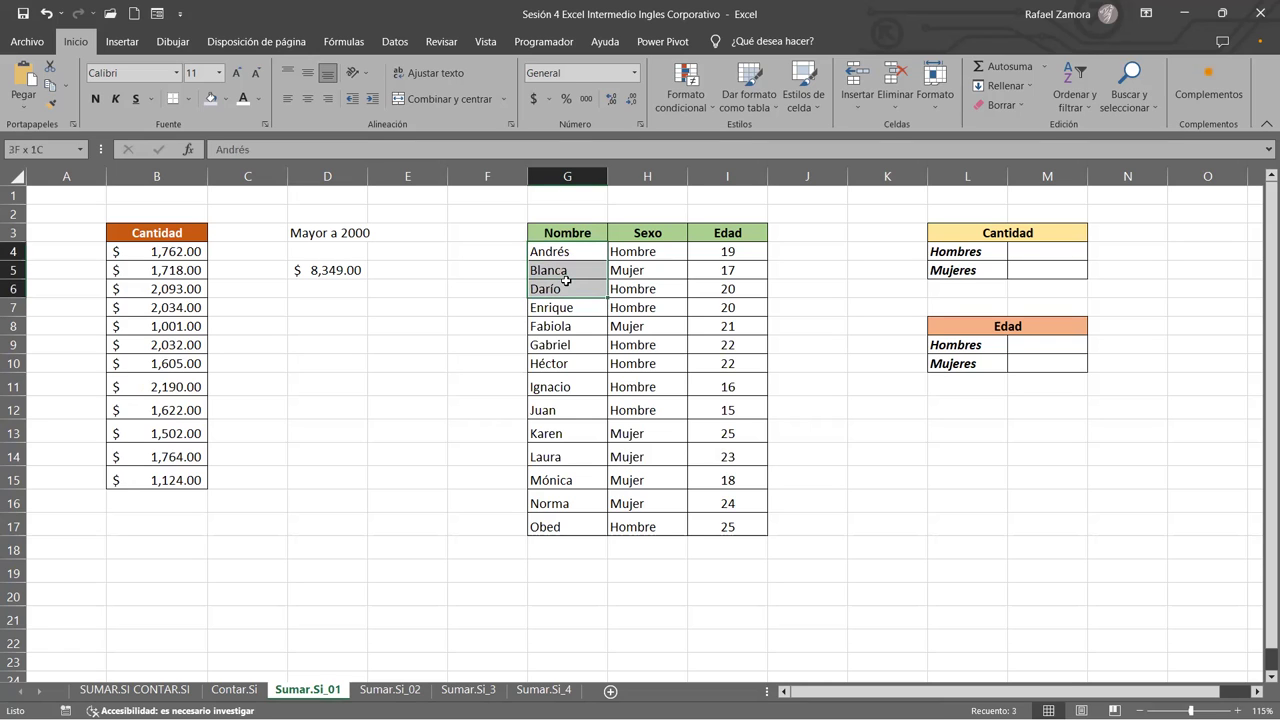
{"action": "key", "text": "ctrl+c"}
{"action": "left_click", "coordinate": [566, 310]}
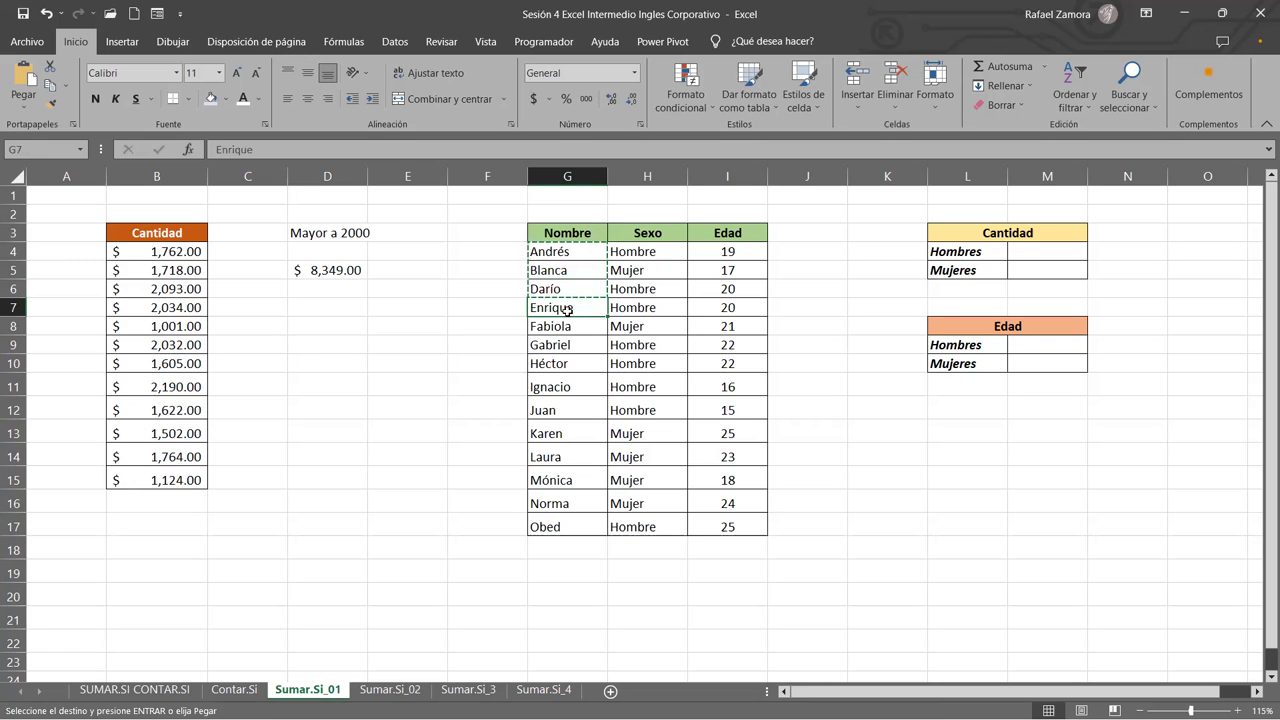
{"action": "key", "text": "ctrl+v"}
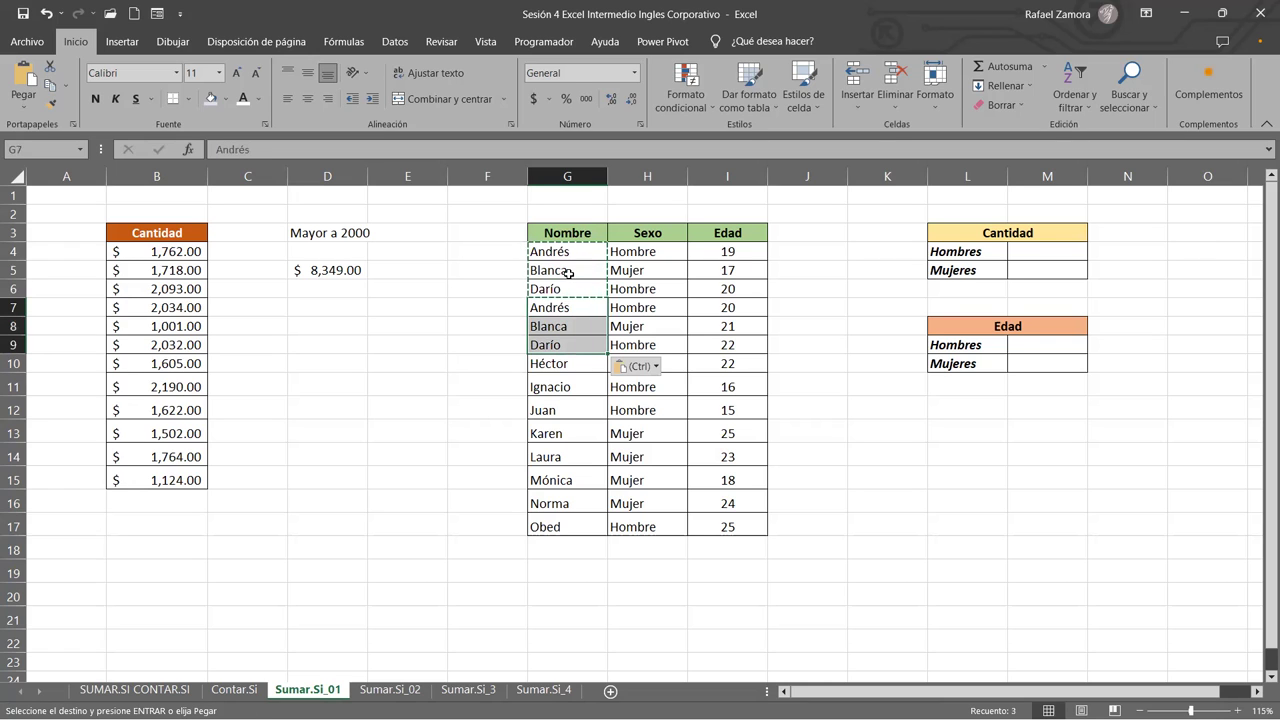
Copy the repeated name blocks and paste them further down at rows 8 and 10
{"action": "left_click_drag", "start_coordinate": [568, 274], "coordinate": [562, 310]}
{"action": "key", "text": "ctrl+c"}
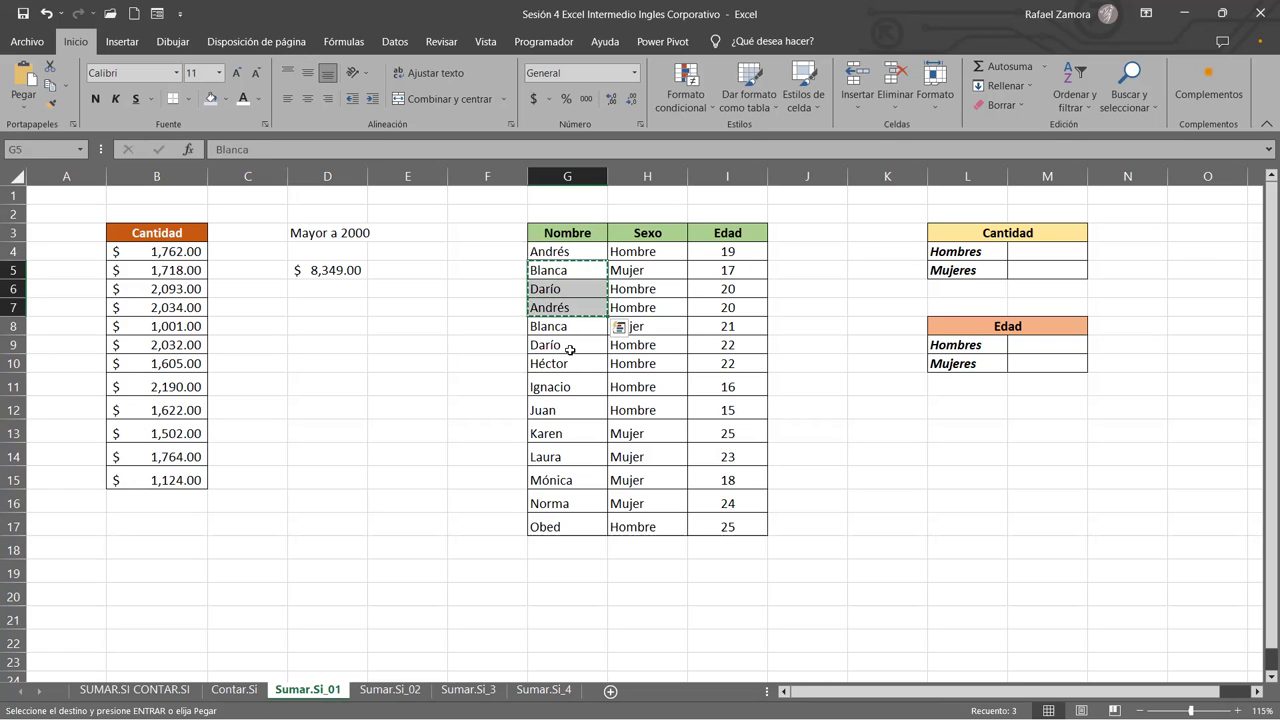
{"action": "left_click", "coordinate": [570, 348]}
{"action": "left_click", "coordinate": [569, 326]}
{"action": "key", "text": "ctrl+v"}
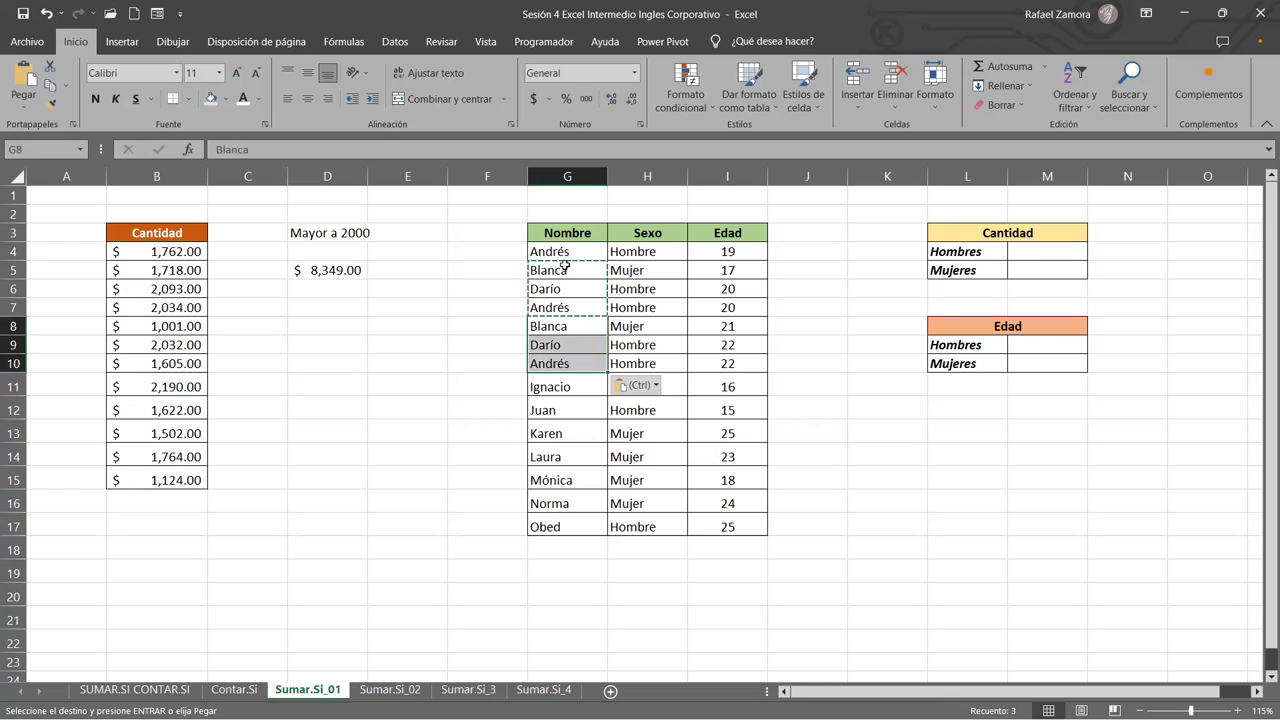
{"action": "left_click_drag", "start_coordinate": [556, 272], "coordinate": [557, 344]}
{"action": "key", "text": "ctrl+c"}
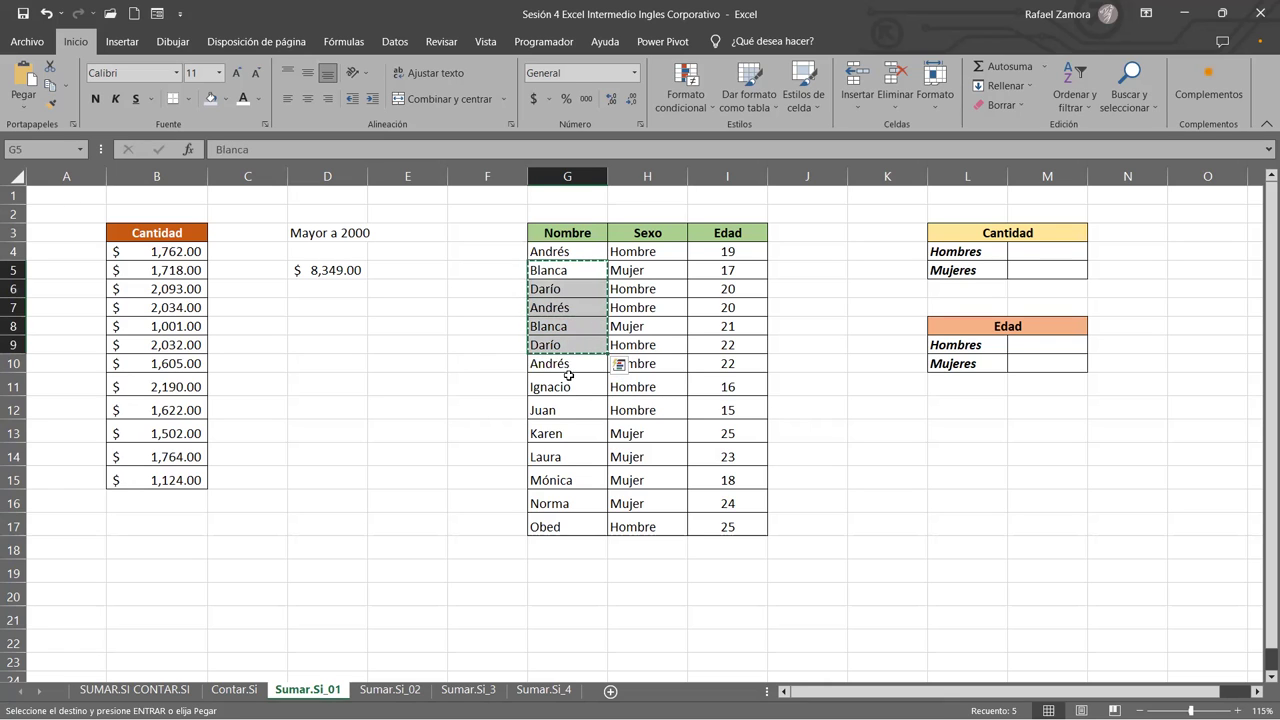
{"action": "left_click", "coordinate": [567, 365]}
{"action": "key", "text": "ctrl+v"}
Fill rows 14 to 17 with the names from rows 7 to 10 and cancel the copy
{"action": "left_click_drag", "start_coordinate": [567, 307], "coordinate": [560, 360]}
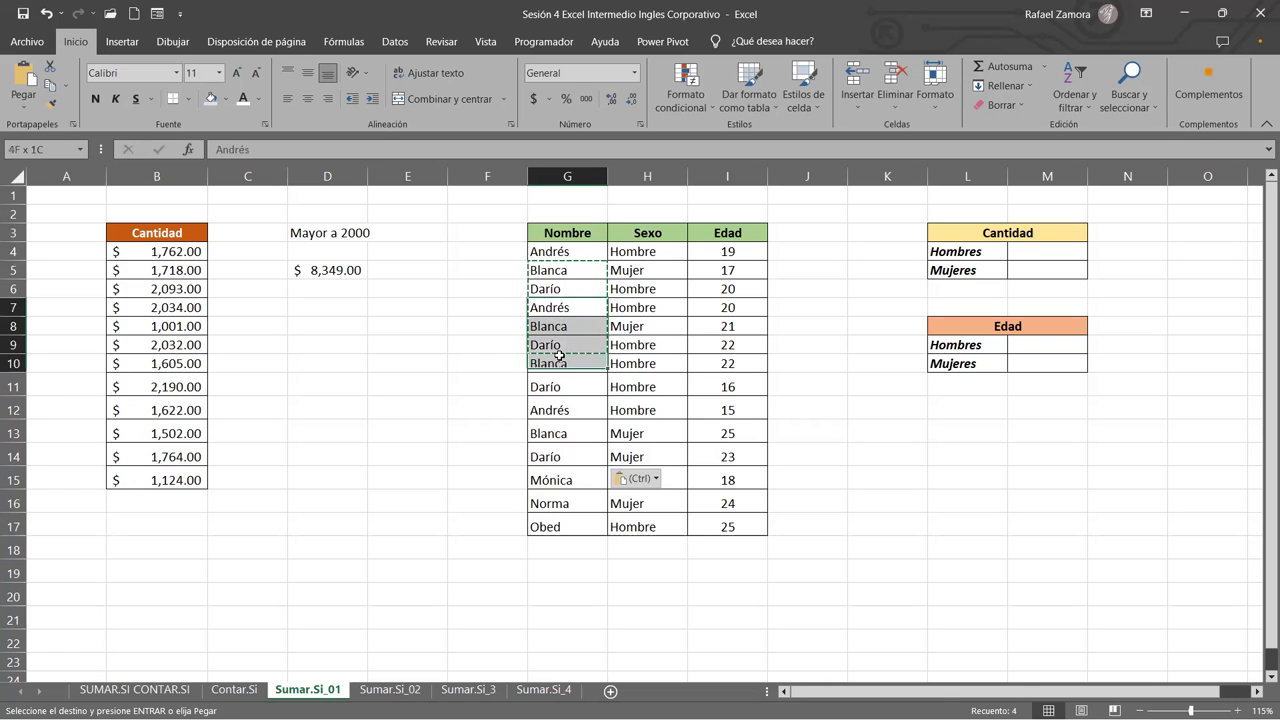
{"action": "key", "text": "ctrl+c"}
{"action": "left_click", "coordinate": [578, 446]}
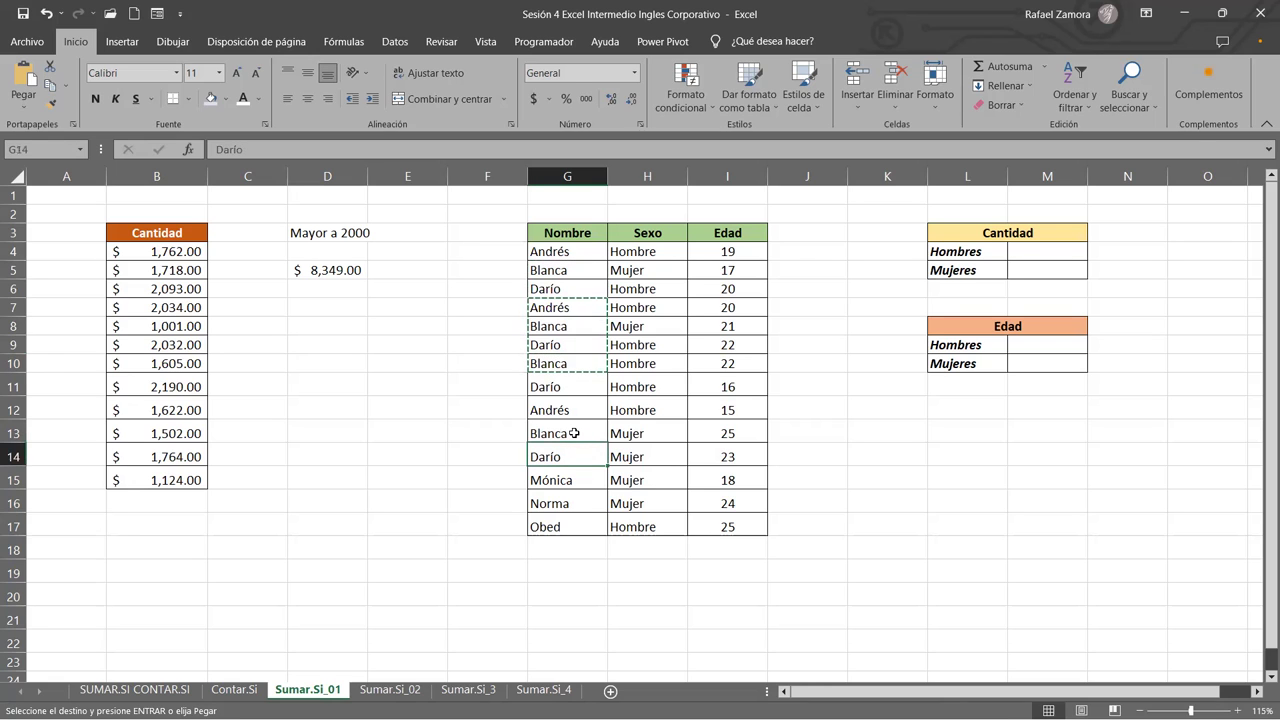
{"action": "key", "text": "ctrl+v"}
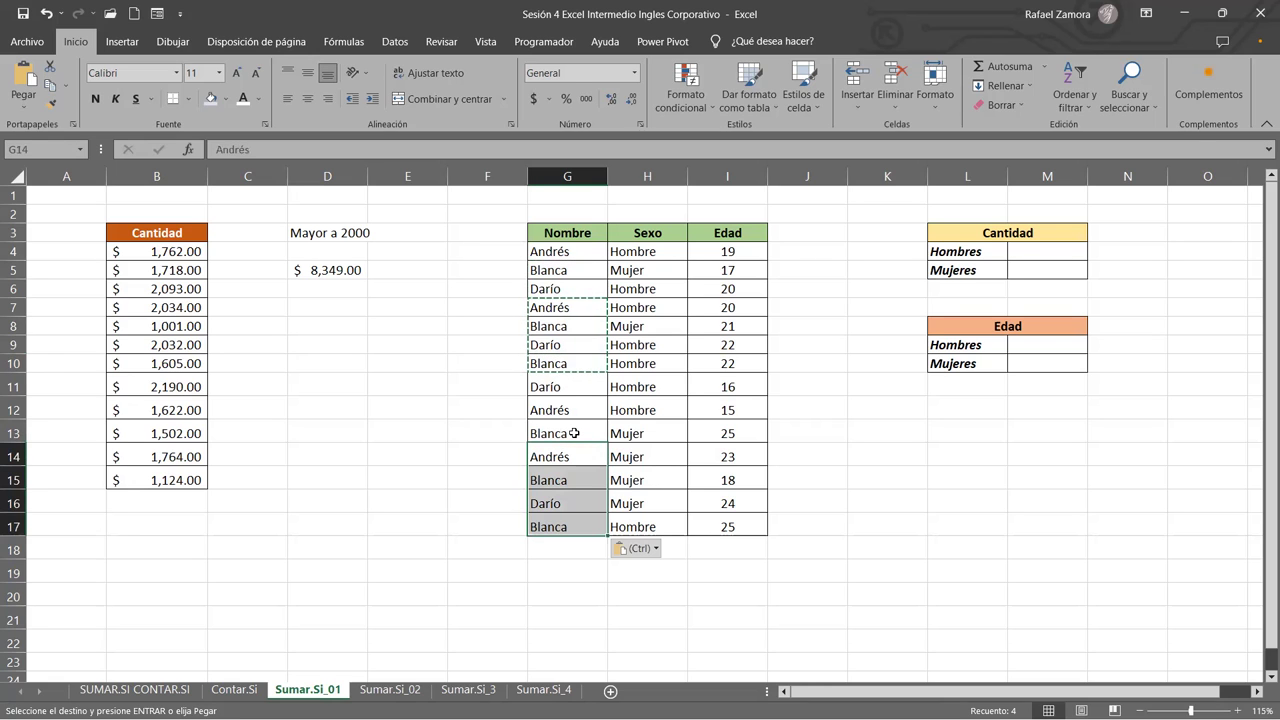
{"action": "left_click", "coordinate": [917, 473]}
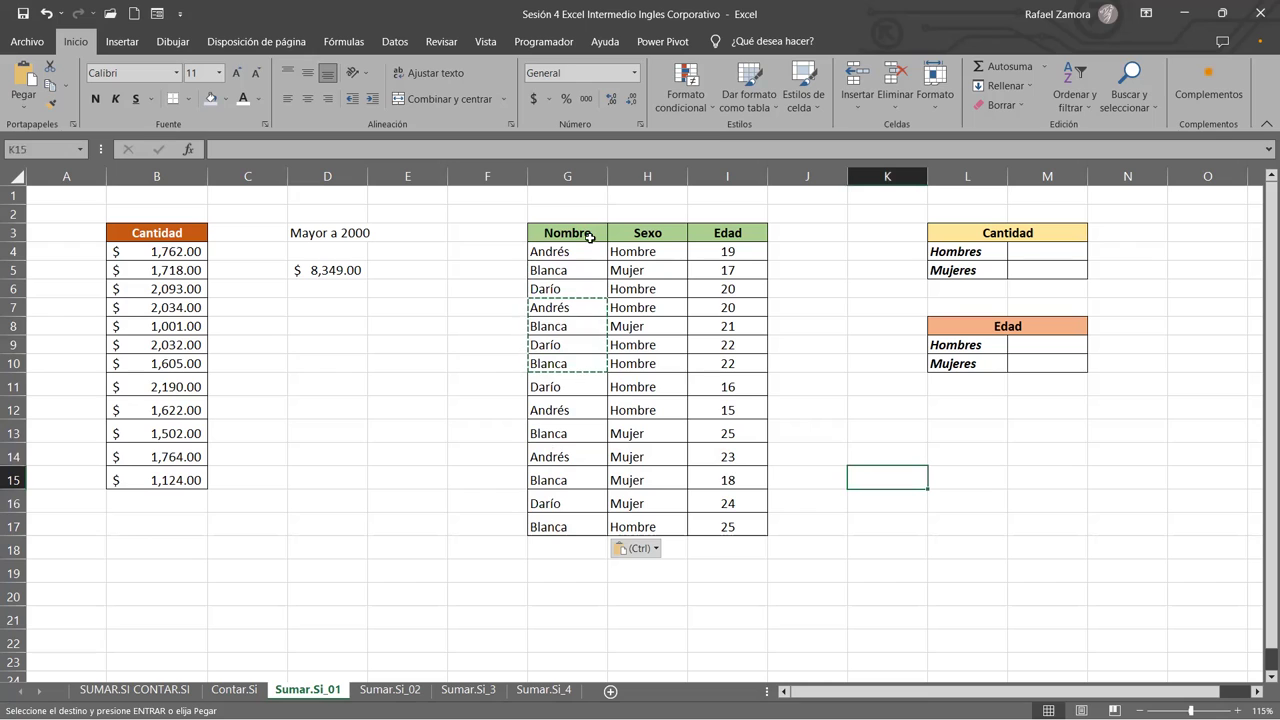
{"action": "key", "text": "Escape"}
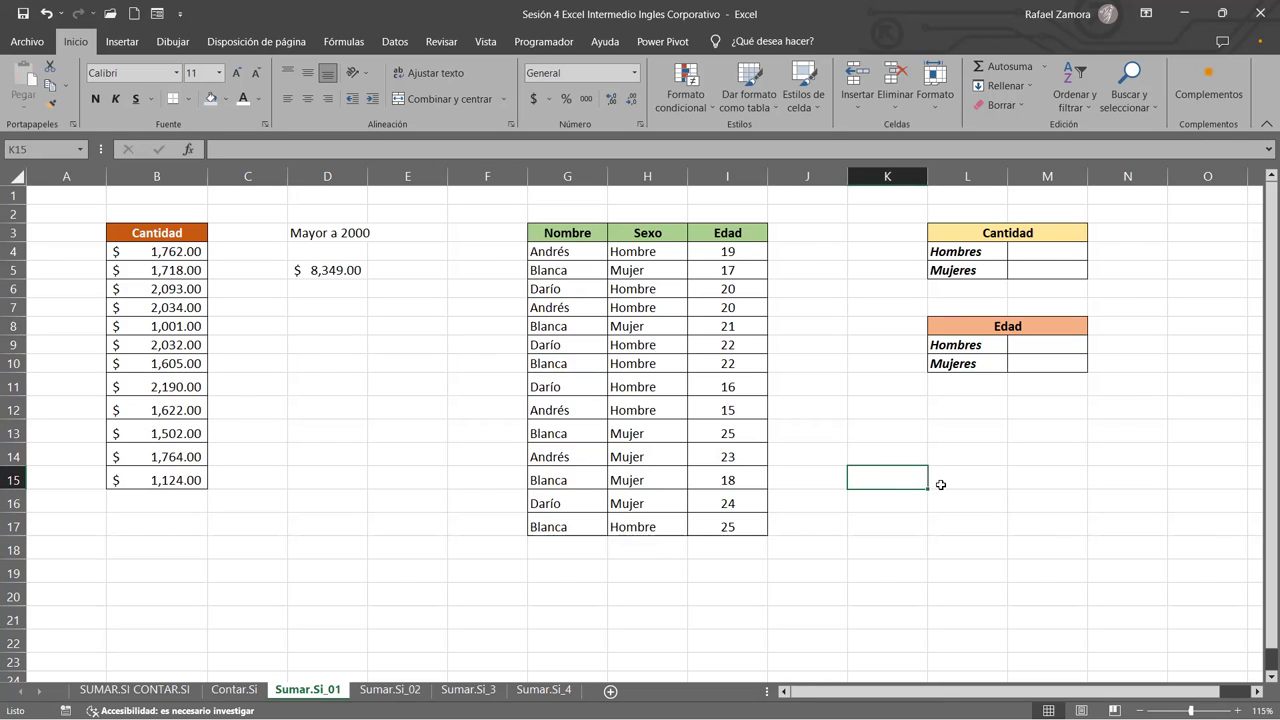
Start a =SUMAR.SI formula in K17, then cancel it so K17 stays empty
{"action": "left_click", "coordinate": [887, 516]}
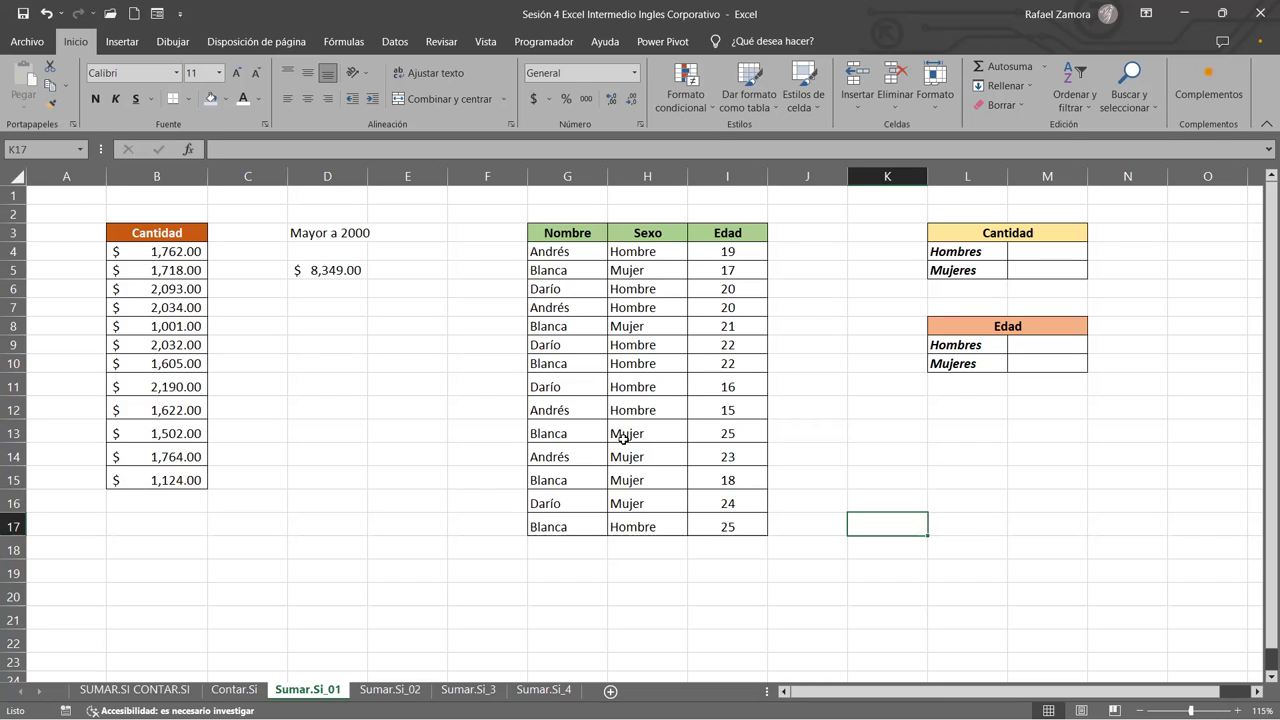
{"action": "type", "text": ")"}
{"action": "key", "text": "BackSpace"}
{"action": "type", "text": "="}
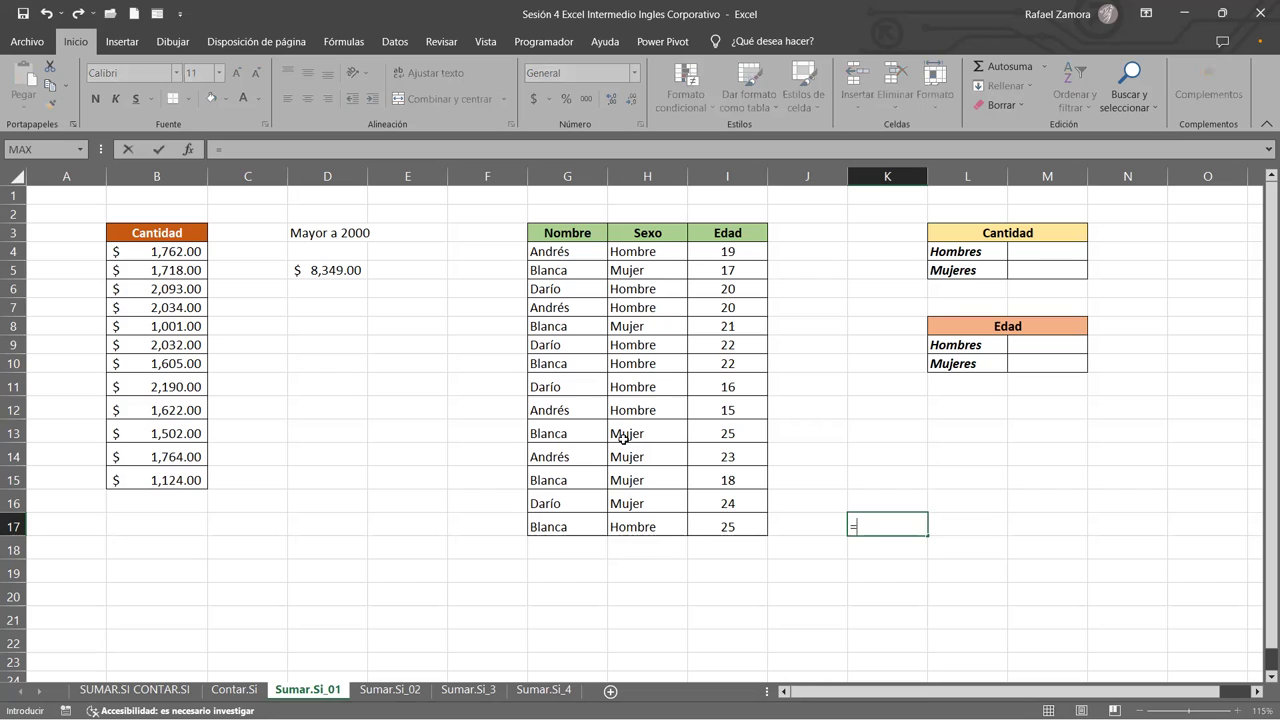
{"action": "type", "text": "sumar.si"}
{"action": "key", "text": "Tab"}
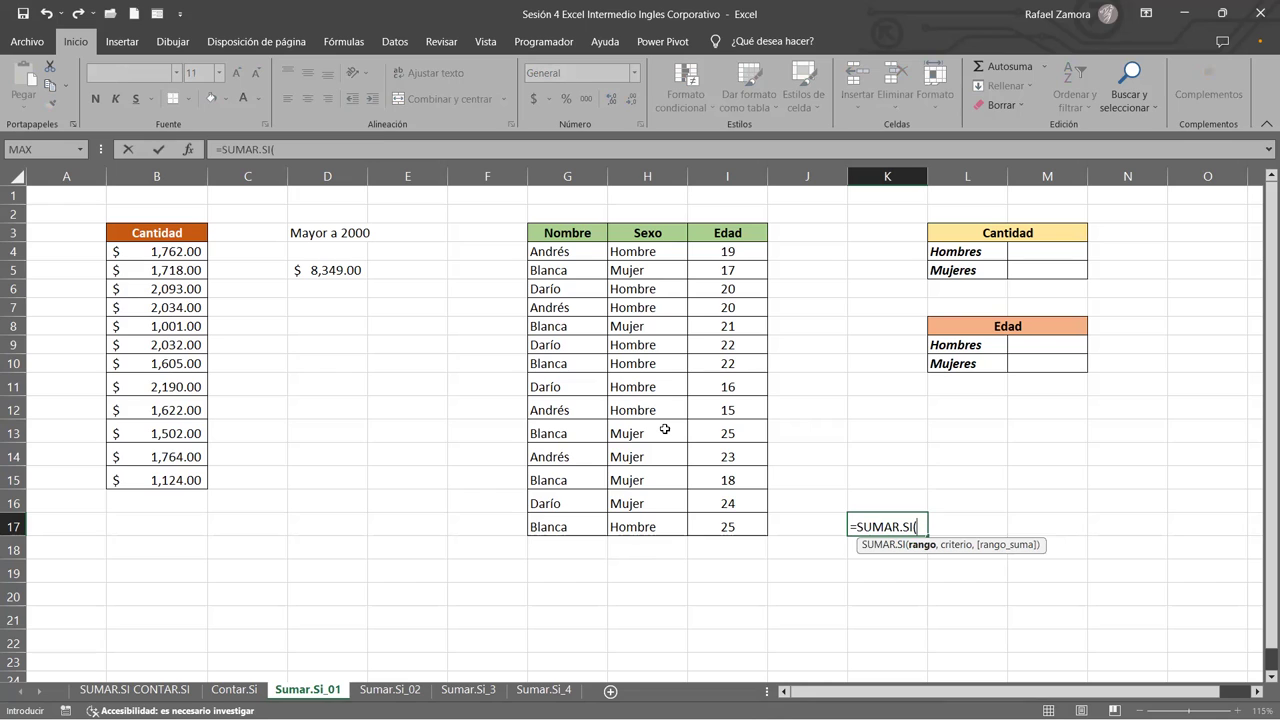
{"action": "key", "text": "Escape"}
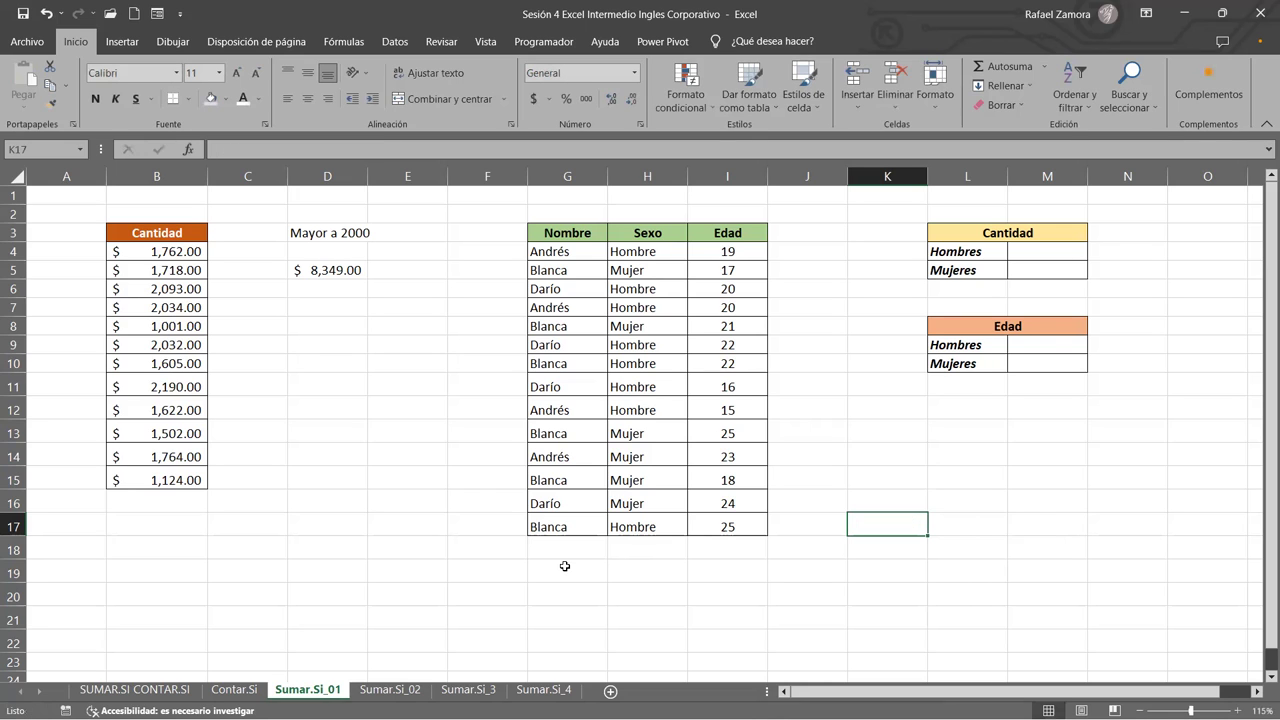
{"action": "left_click", "coordinate": [565, 567]}
Enter the bold label 'Criterio:' in G19
{"action": "type", "text": "Criterio>"}
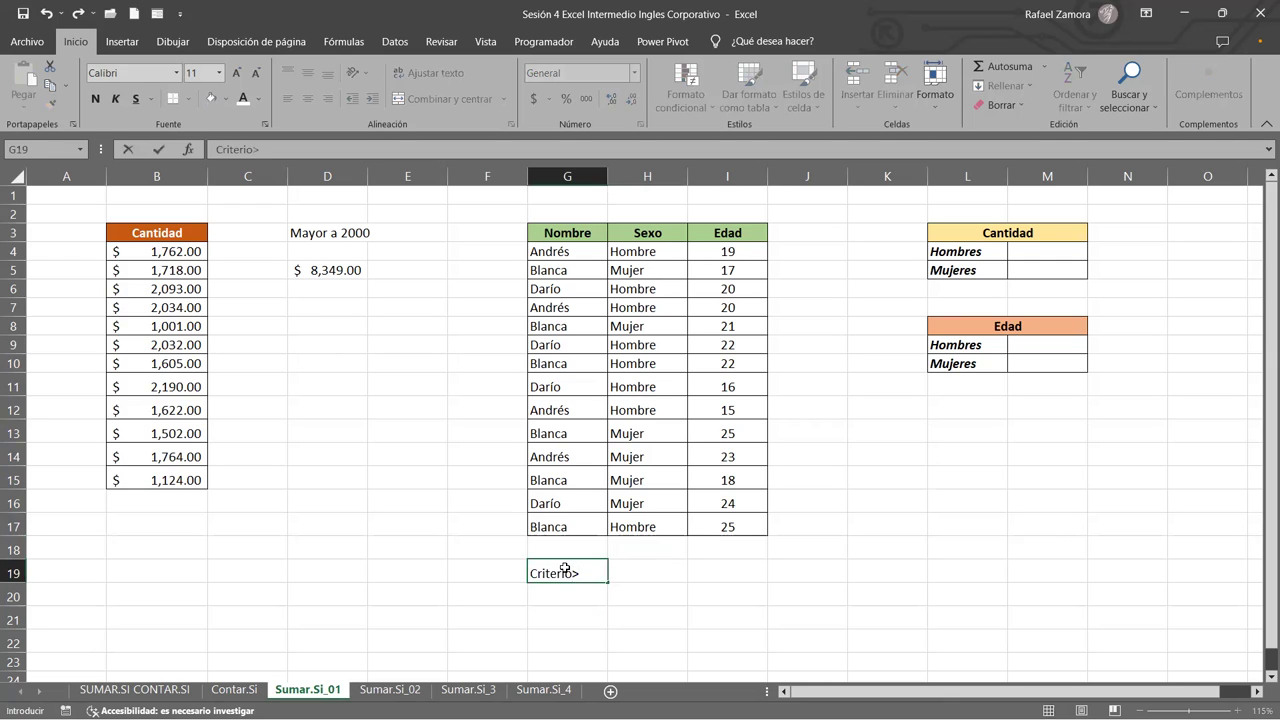
{"action": "key", "text": "Return"}
{"action": "left_click", "coordinate": [565, 569]}
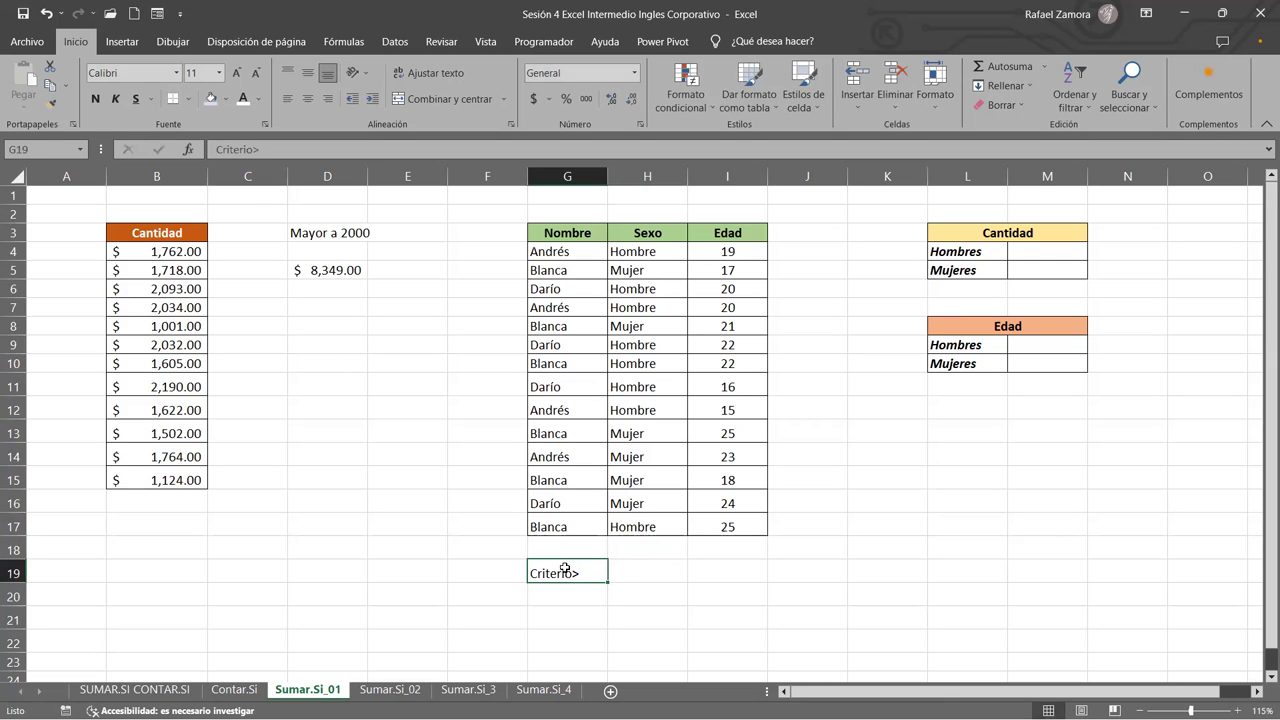
{"action": "key", "text": "F2"}
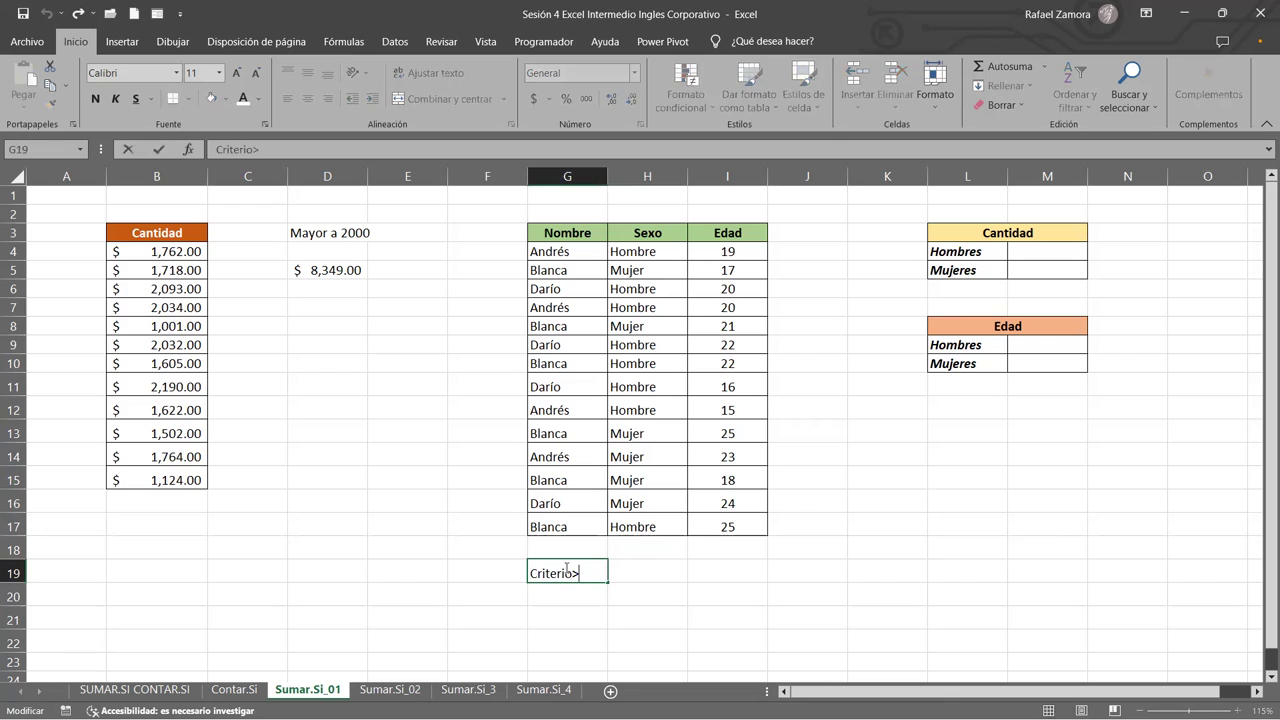
{"action": "key", "text": "BackSpace"}
{"action": "type", "text": ":"}
{"action": "key", "text": "Return"}
{"action": "left_click", "coordinate": [565, 569]}
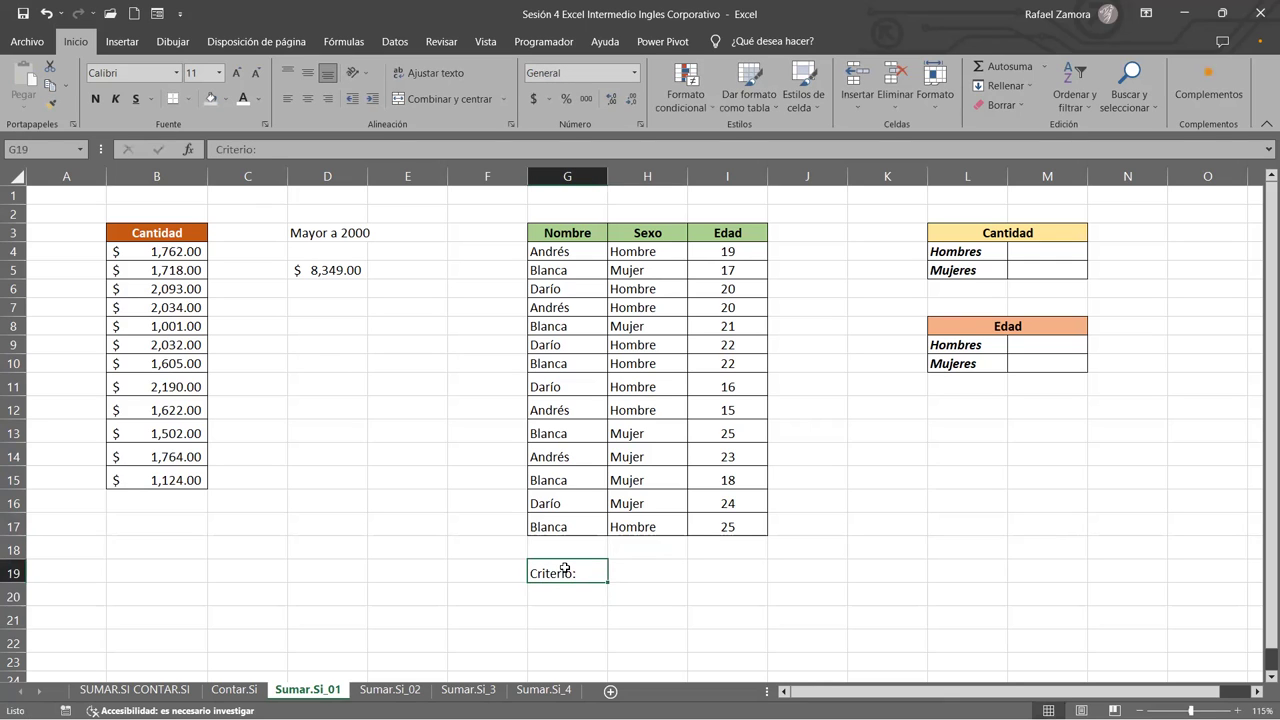
{"action": "key", "text": "ctrl+n"}
Enter Blanca in H19 and apply All Borders to G19:H19
{"action": "left_click", "coordinate": [637, 572]}
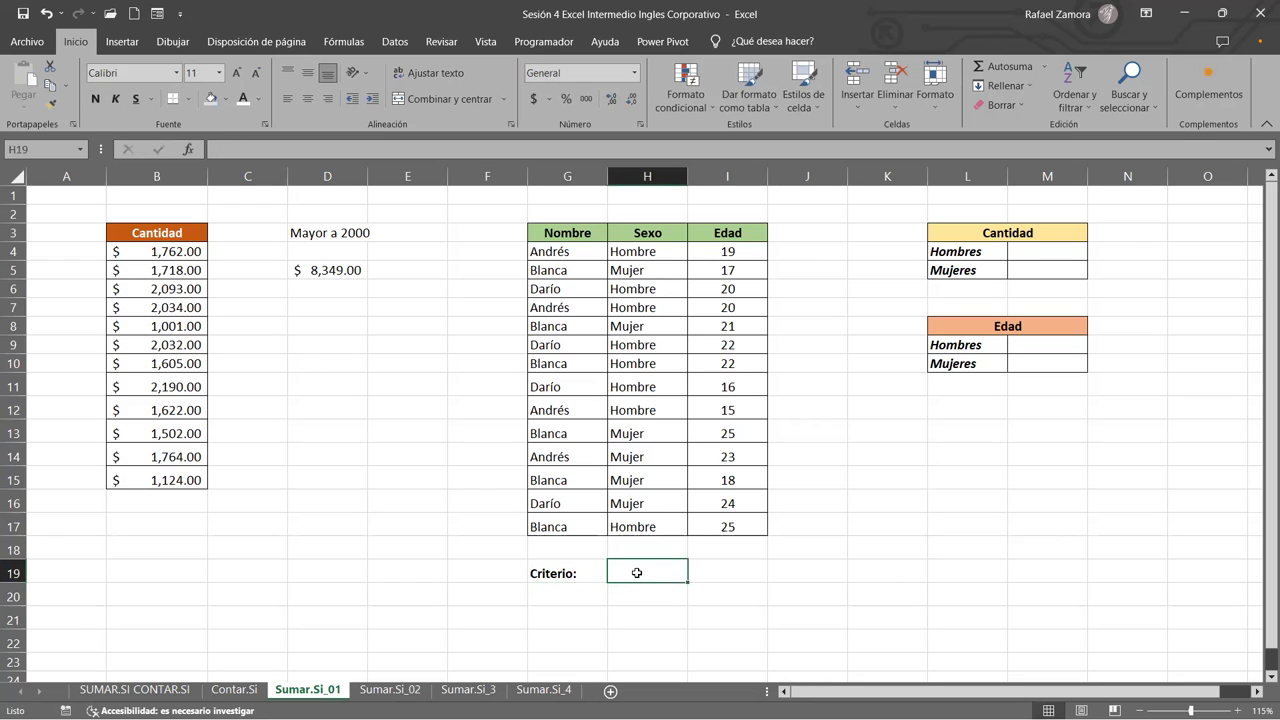
{"action": "type", "text": "Blanca"}
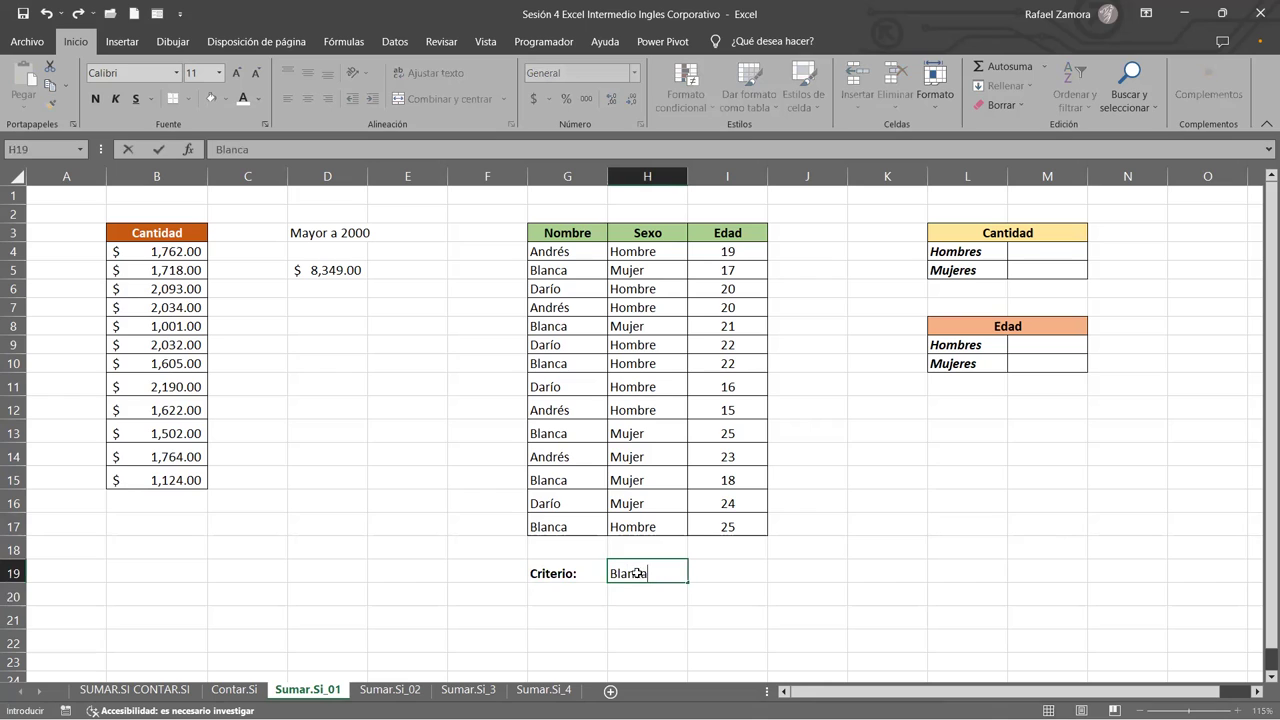
{"action": "key", "text": "Return"}
{"action": "left_click", "coordinate": [637, 572]}
{"action": "left_click_drag", "start_coordinate": [558, 572], "coordinate": [619, 572]}
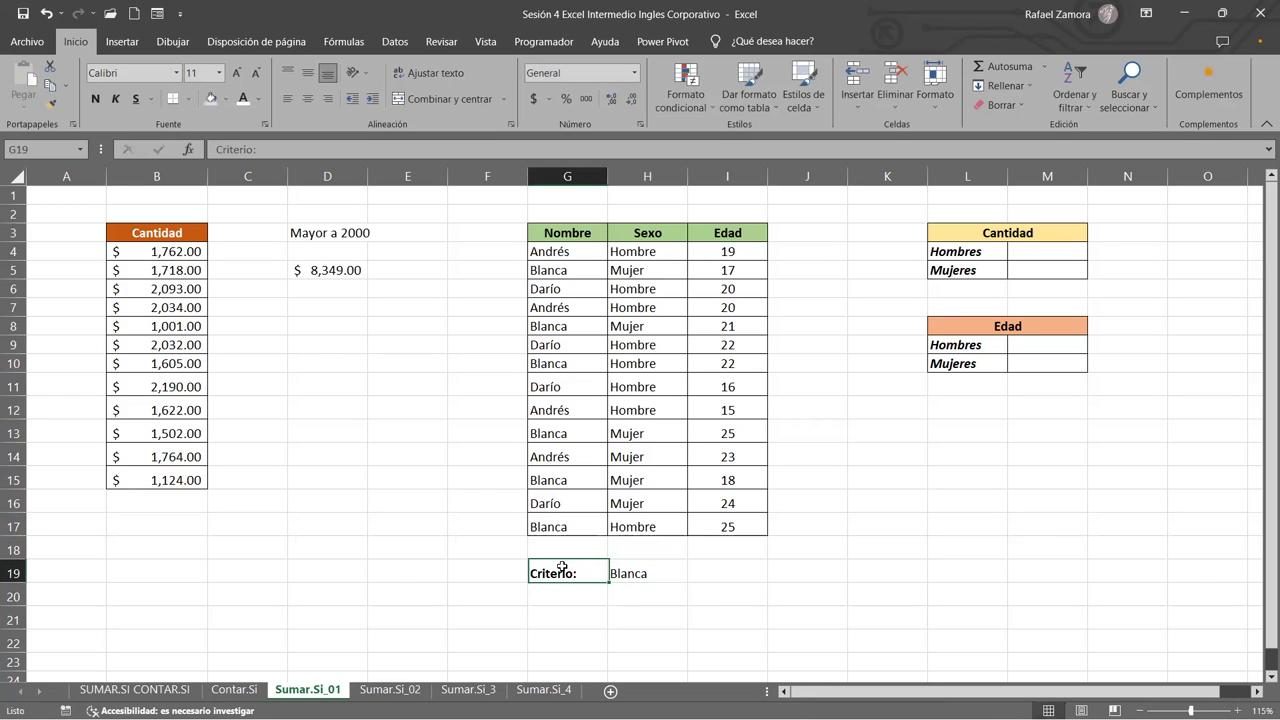
{"action": "left_click", "coordinate": [189, 99]}
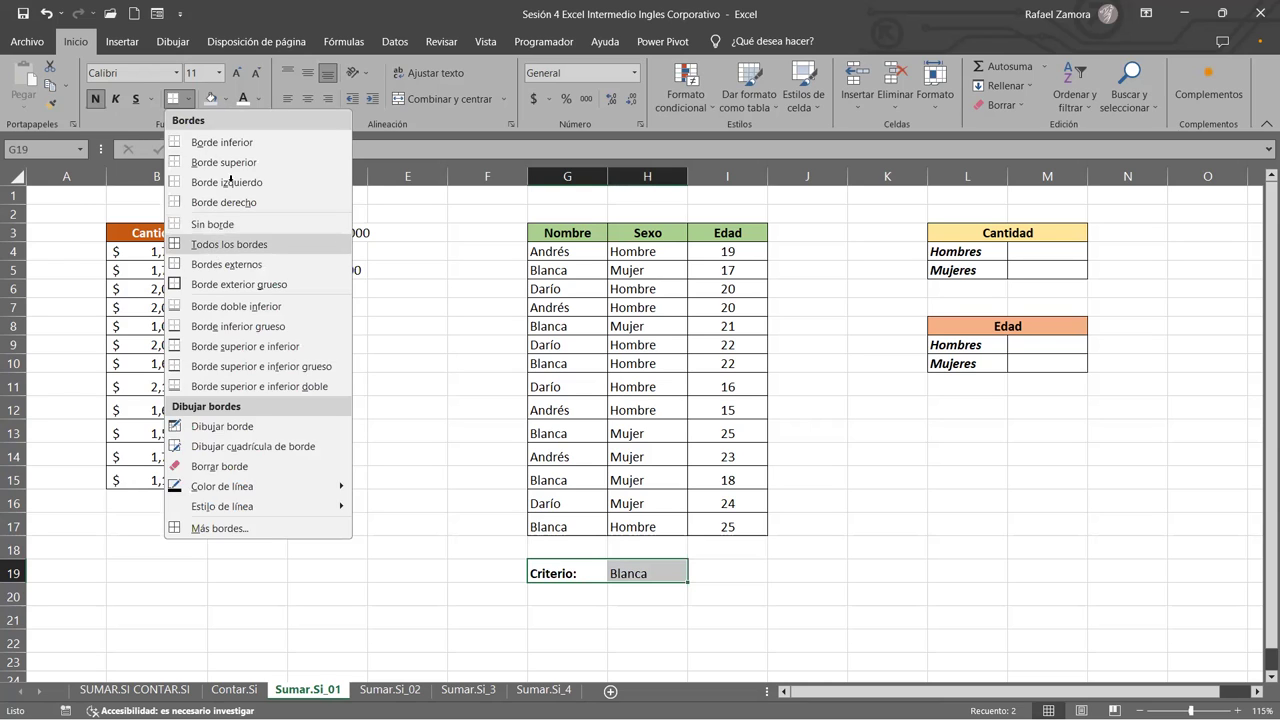
{"action": "left_click", "coordinate": [215, 244]}
Give the Criterio: label cell G19 a light-blue fill
{"action": "left_click", "coordinate": [586, 565]}
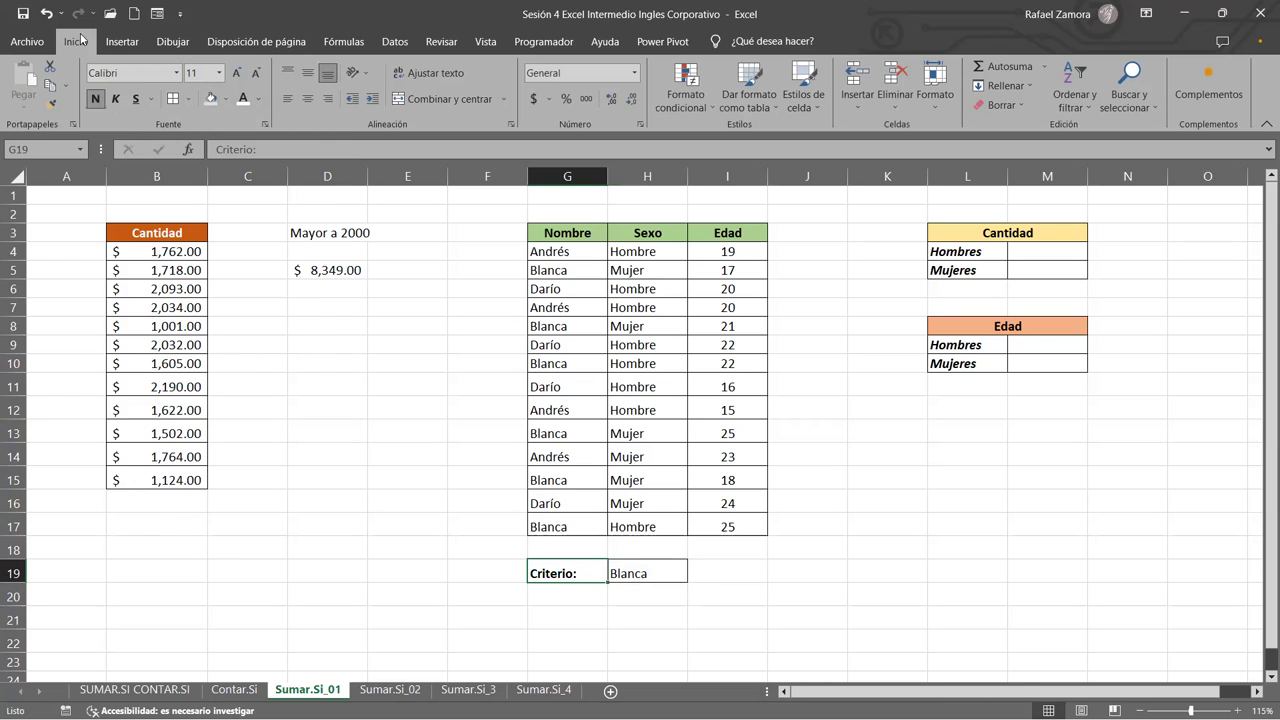
{"action": "left_click", "coordinate": [227, 99]}
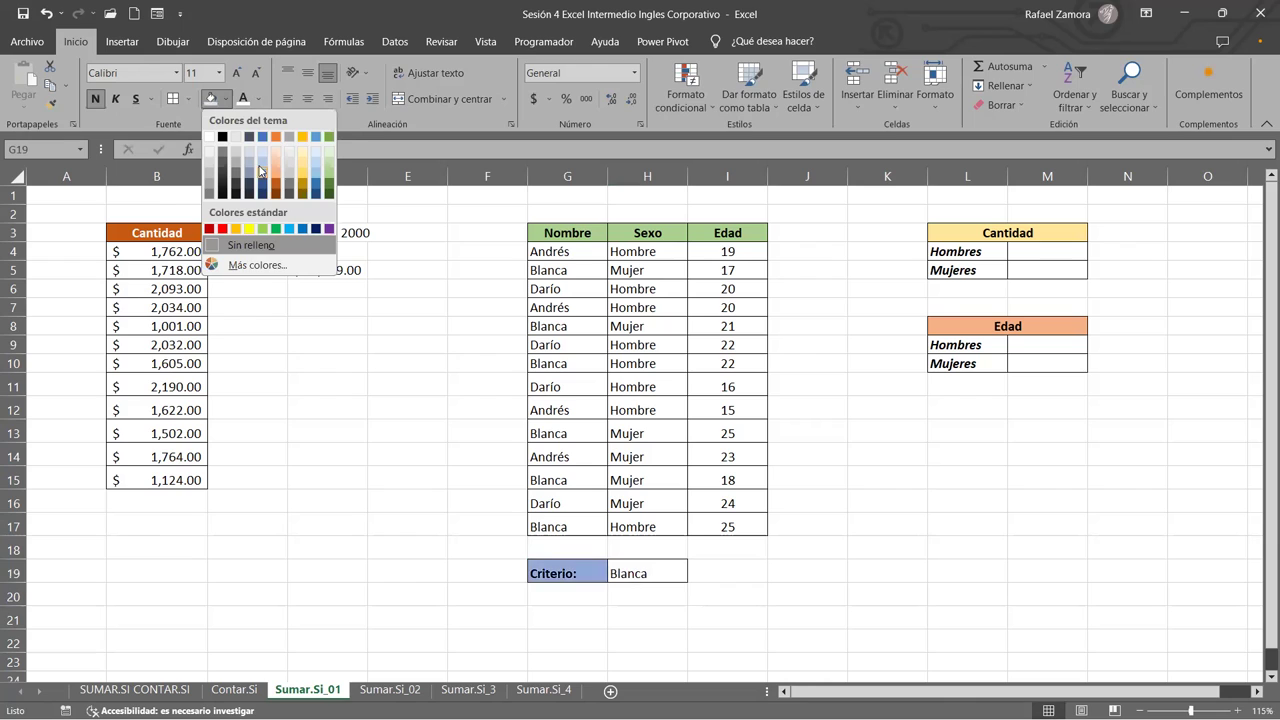
{"action": "left_click", "coordinate": [795, 573]}
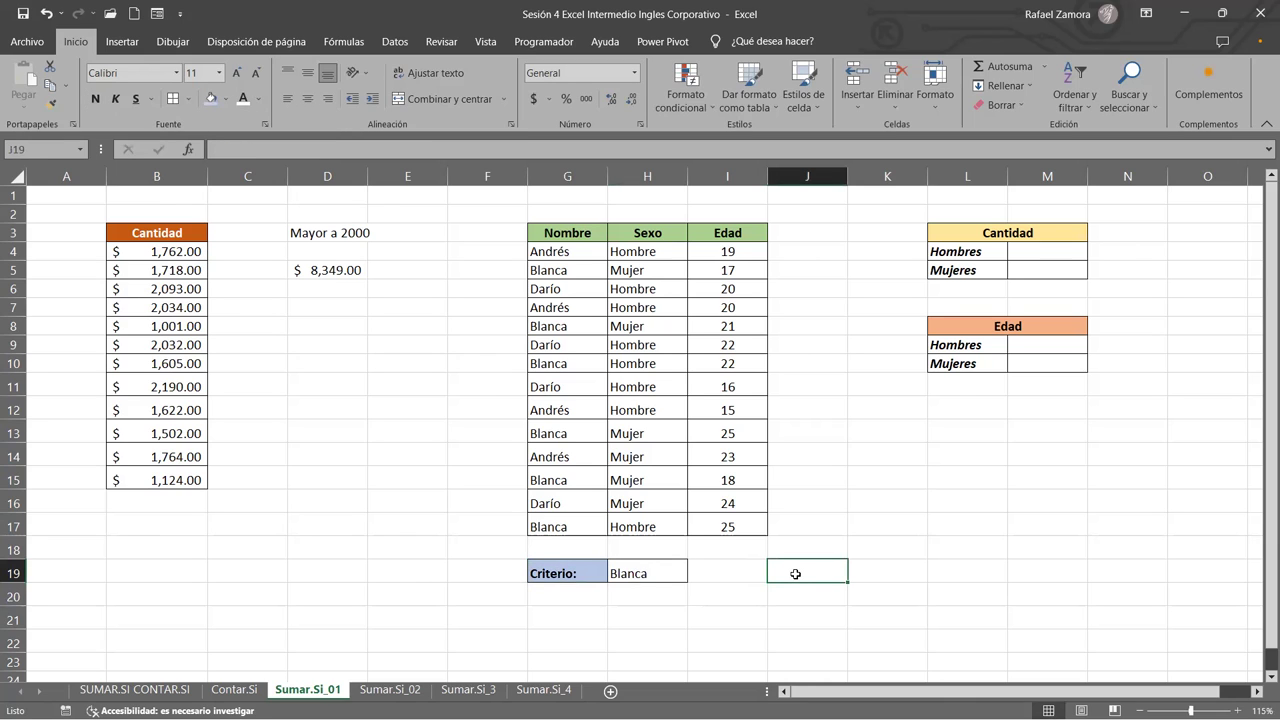
Enter =SUMAR.SI(G4:G17,H19,I4:I17) in J19 to total Blanca's ages, giving 128
{"action": "type", "text": "="}
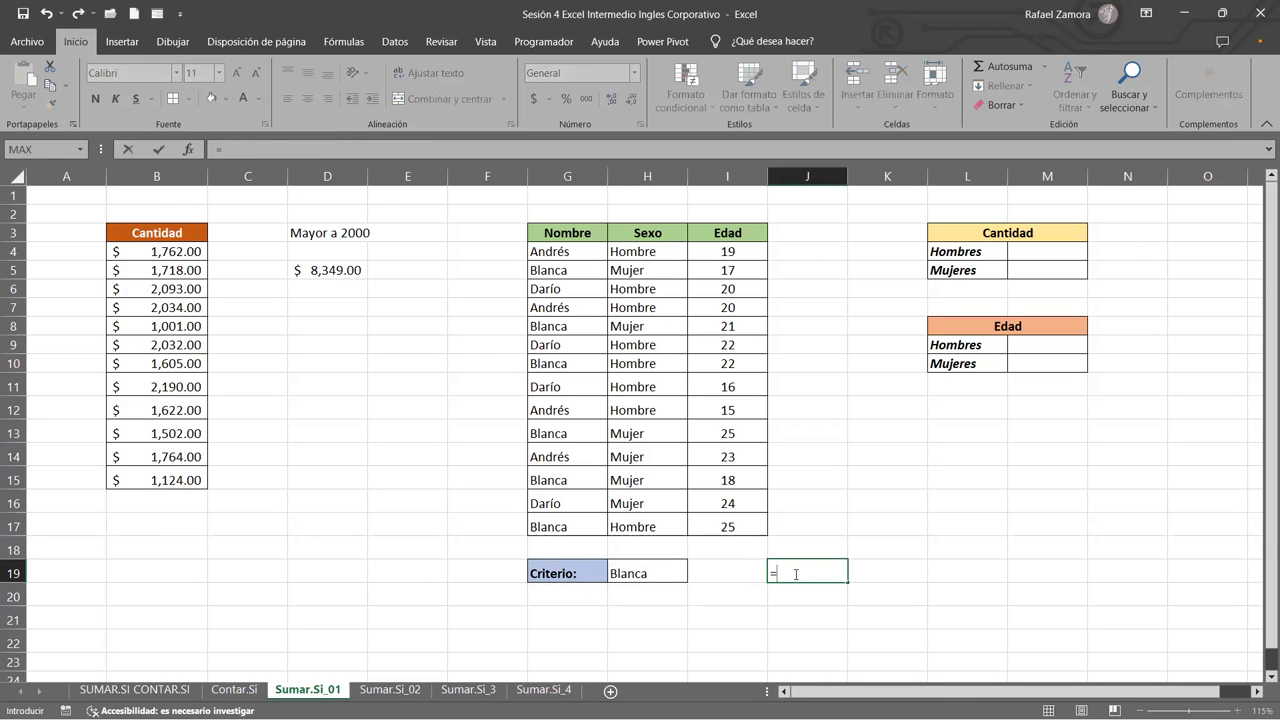
{"action": "type", "text": "sumar"}
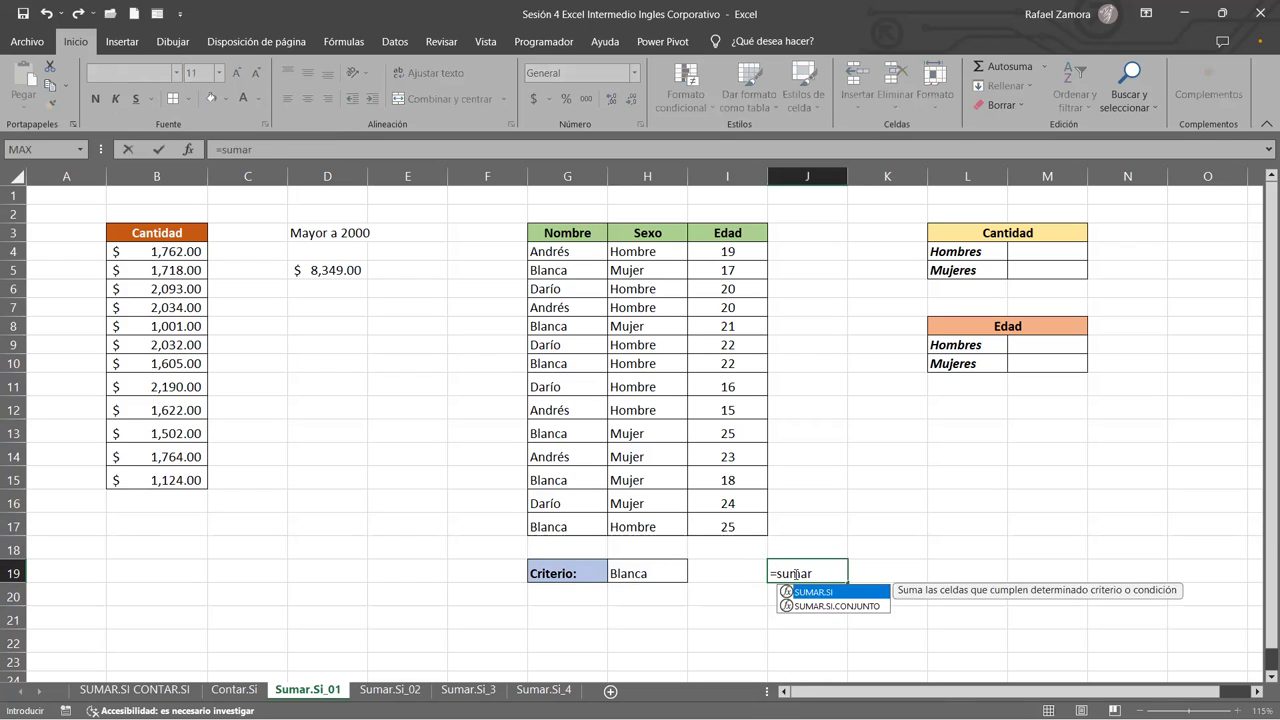
{"action": "key", "text": "Tab"}
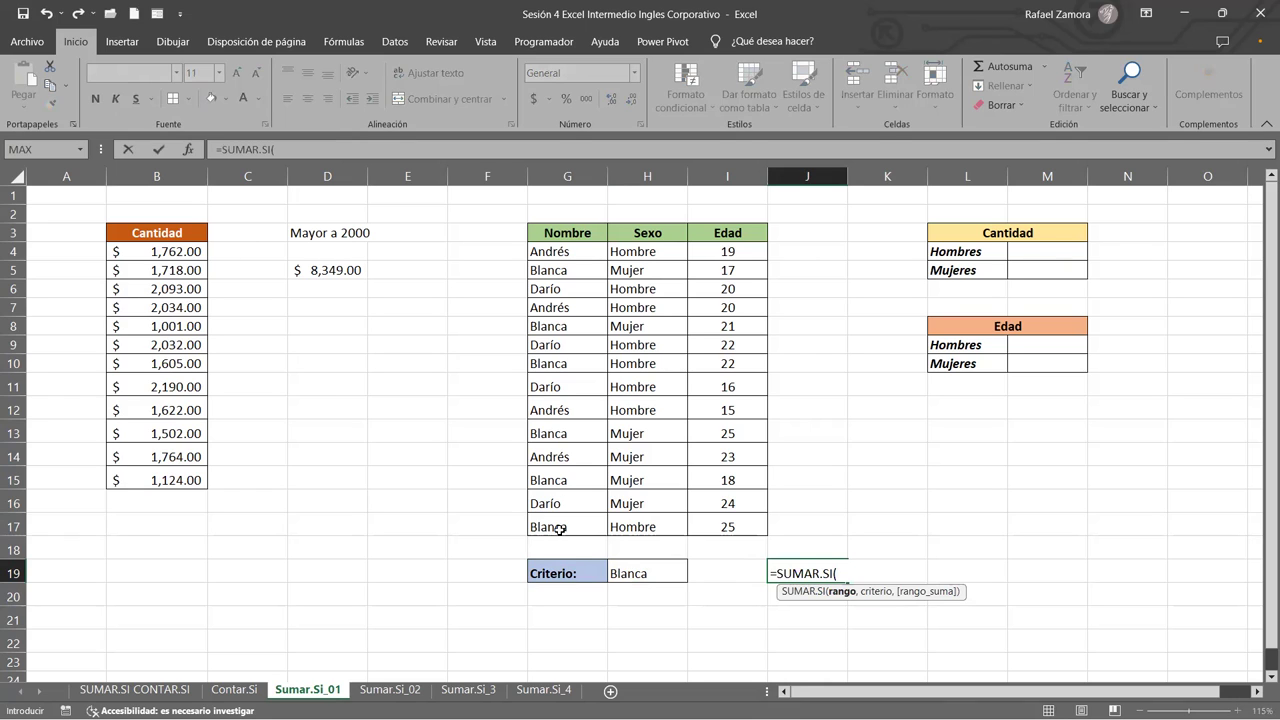
{"action": "left_click_drag", "start_coordinate": [560, 252], "coordinate": [560, 529]}
{"action": "type", "text": ","}
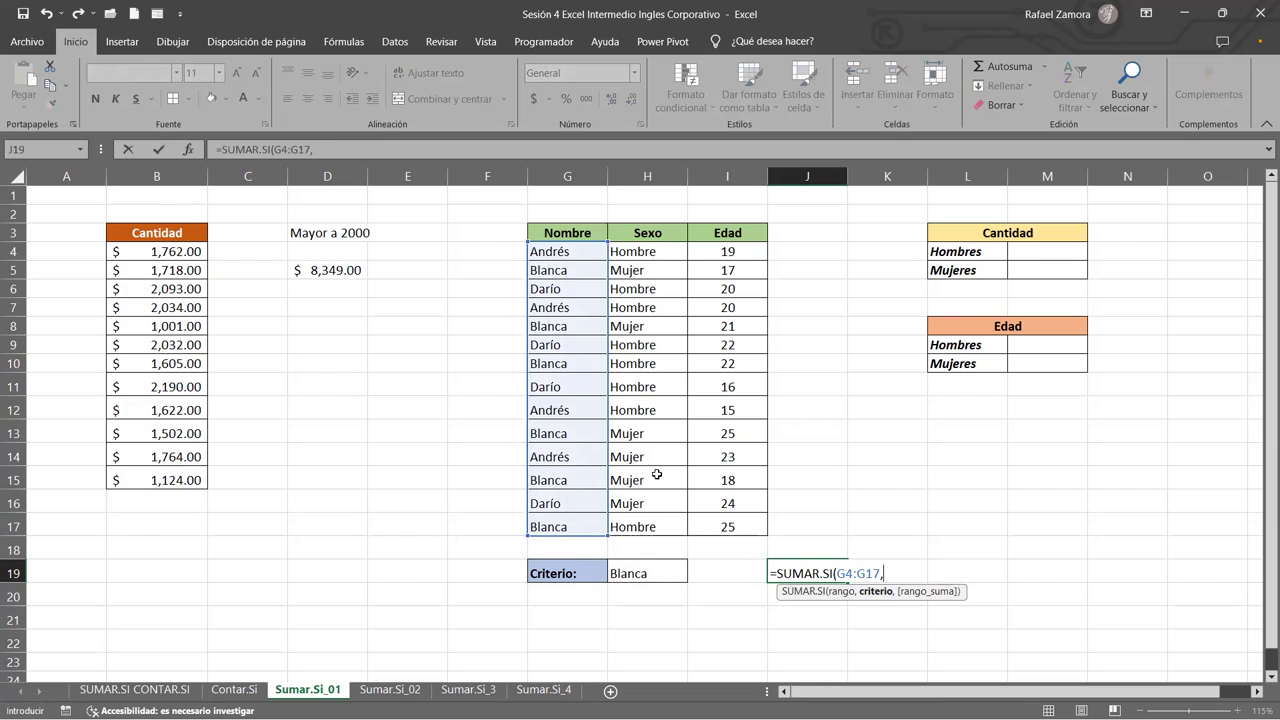
{"action": "left_click", "coordinate": [652, 568]}
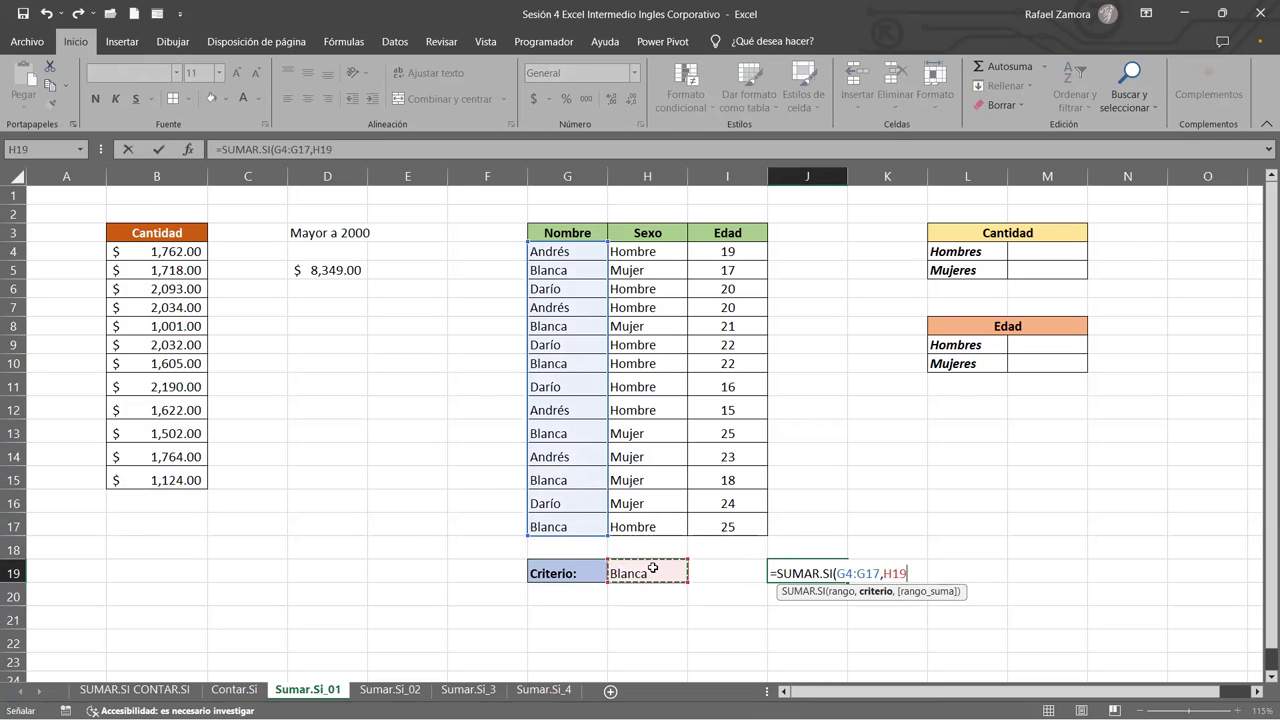
{"action": "type", "text": ","}
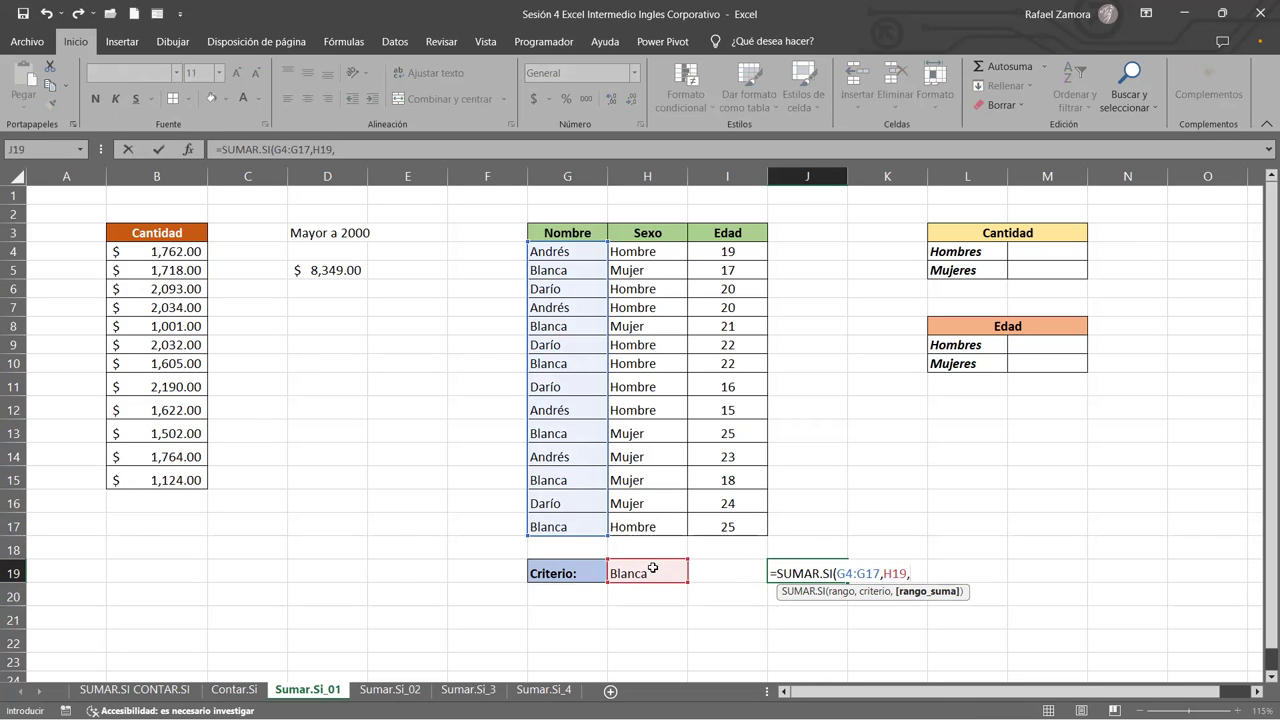
{"action": "left_click", "coordinate": [740, 249]}
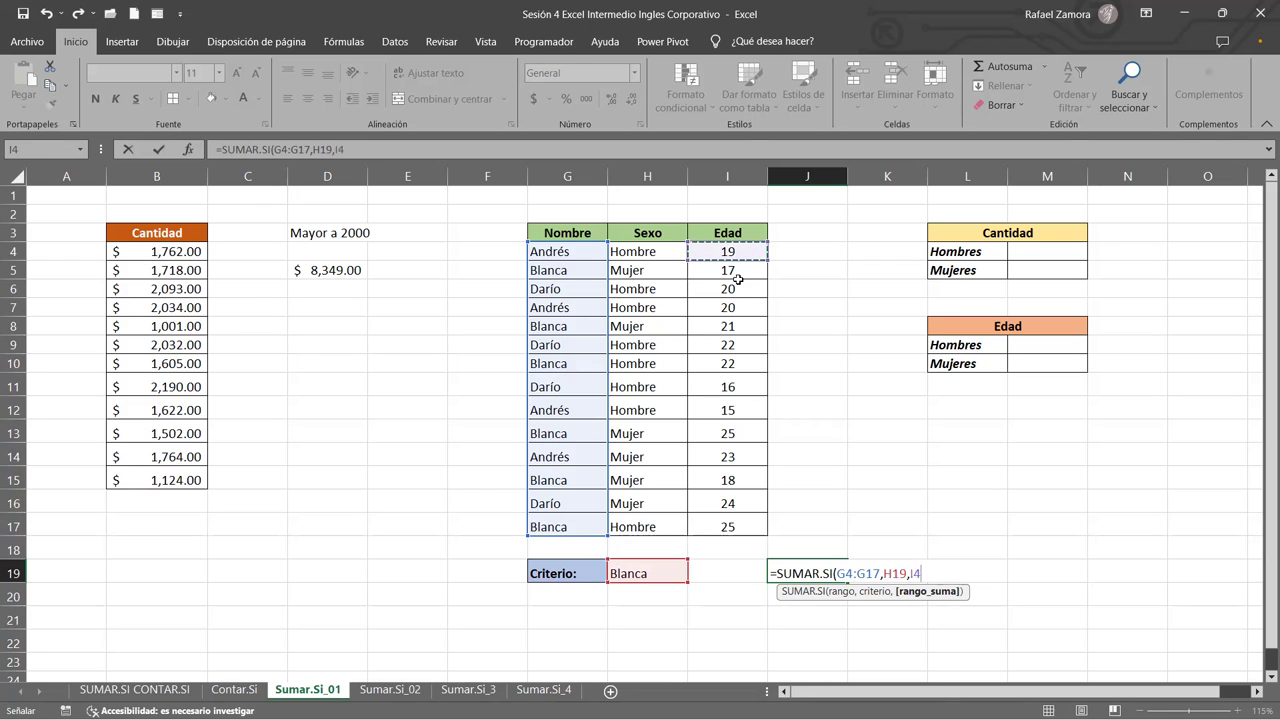
{"action": "left_click", "coordinate": [740, 522], "text": "shift"}
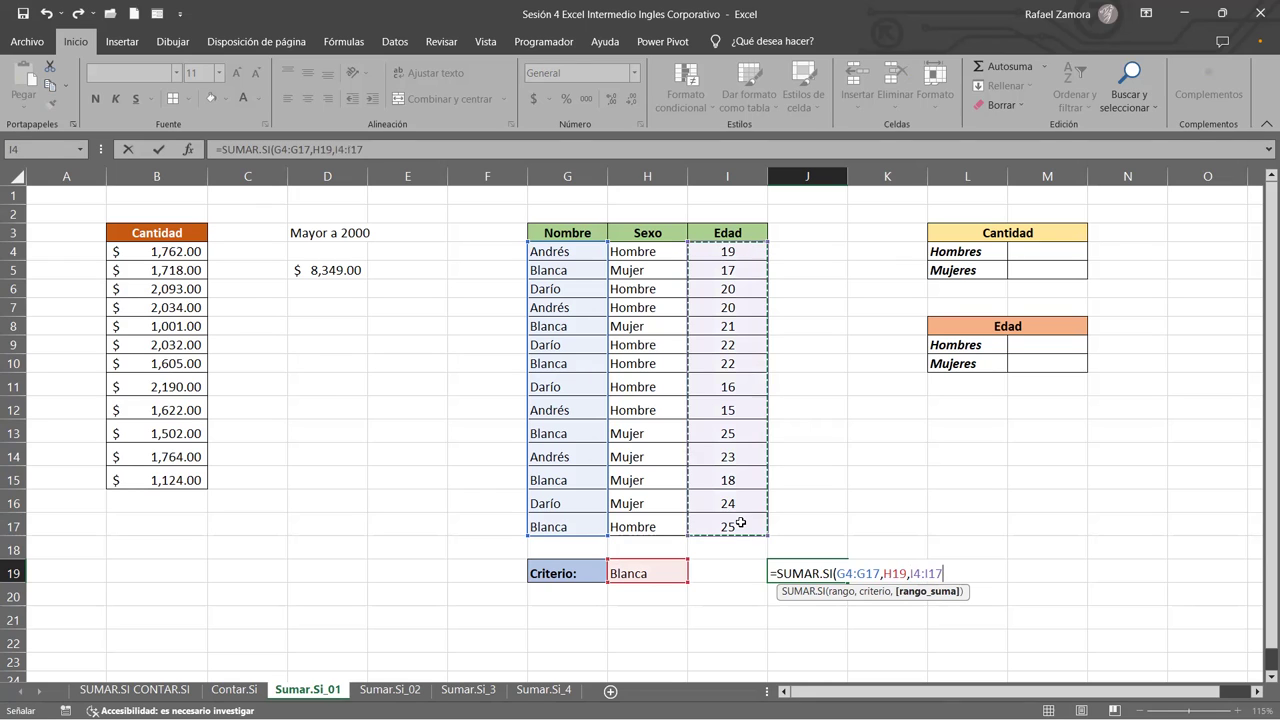
{"action": "type", "text": "("}
{"action": "key", "text": "BackSpace"}
{"action": "key", "text": "Return"}
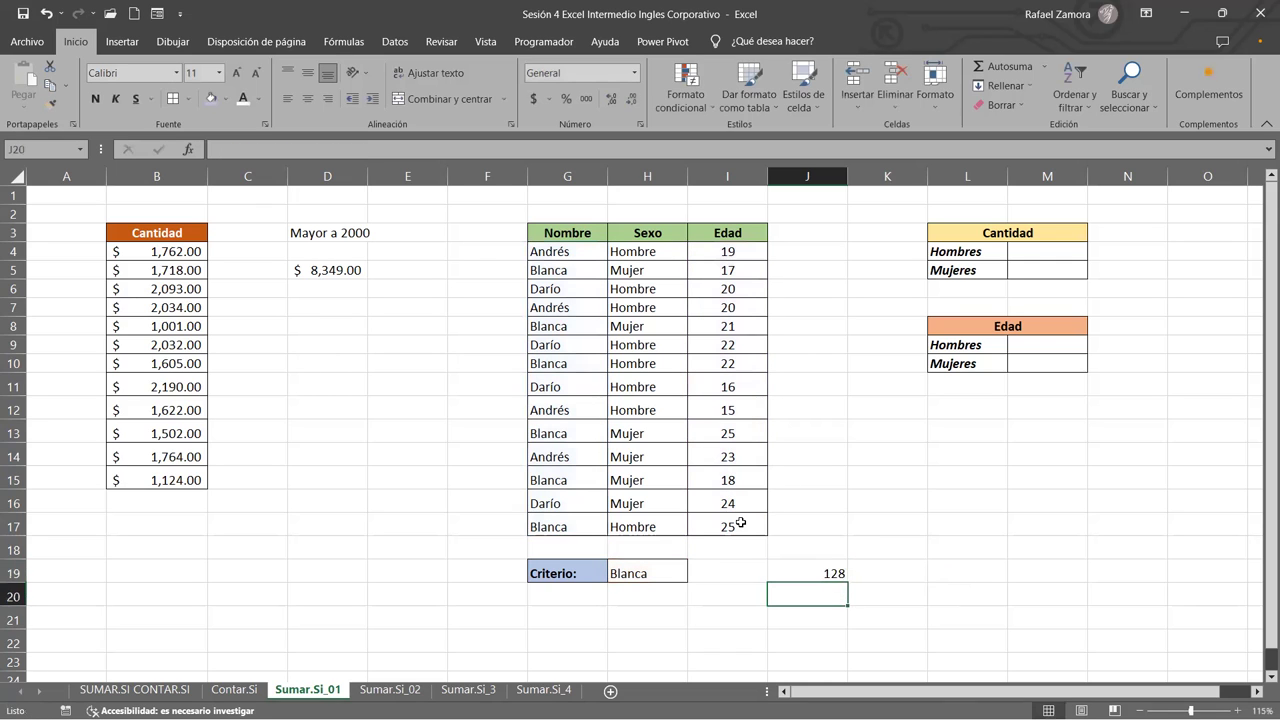
{"action": "left_click", "coordinate": [820, 572]}
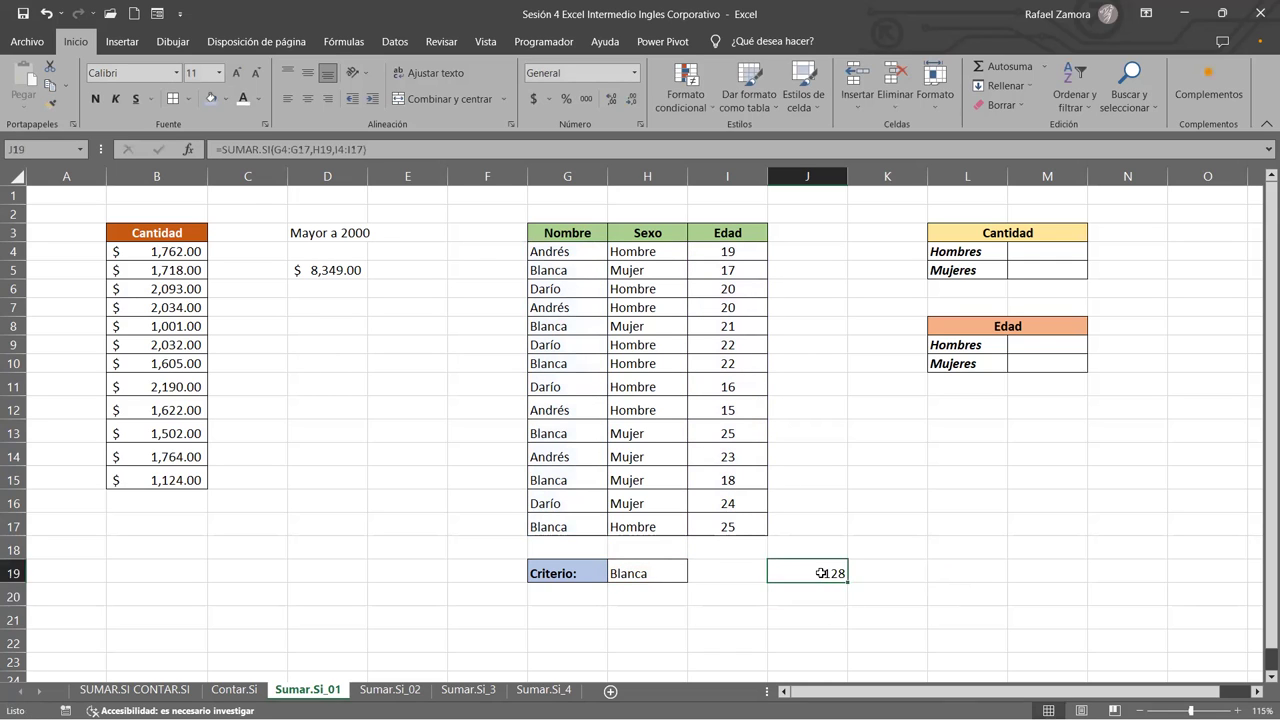
Center J19 and verify 128 by selecting Blanca's ages in I5, I8, I10, I13, I15, I17
{"action": "left_click", "coordinate": [307, 99]}
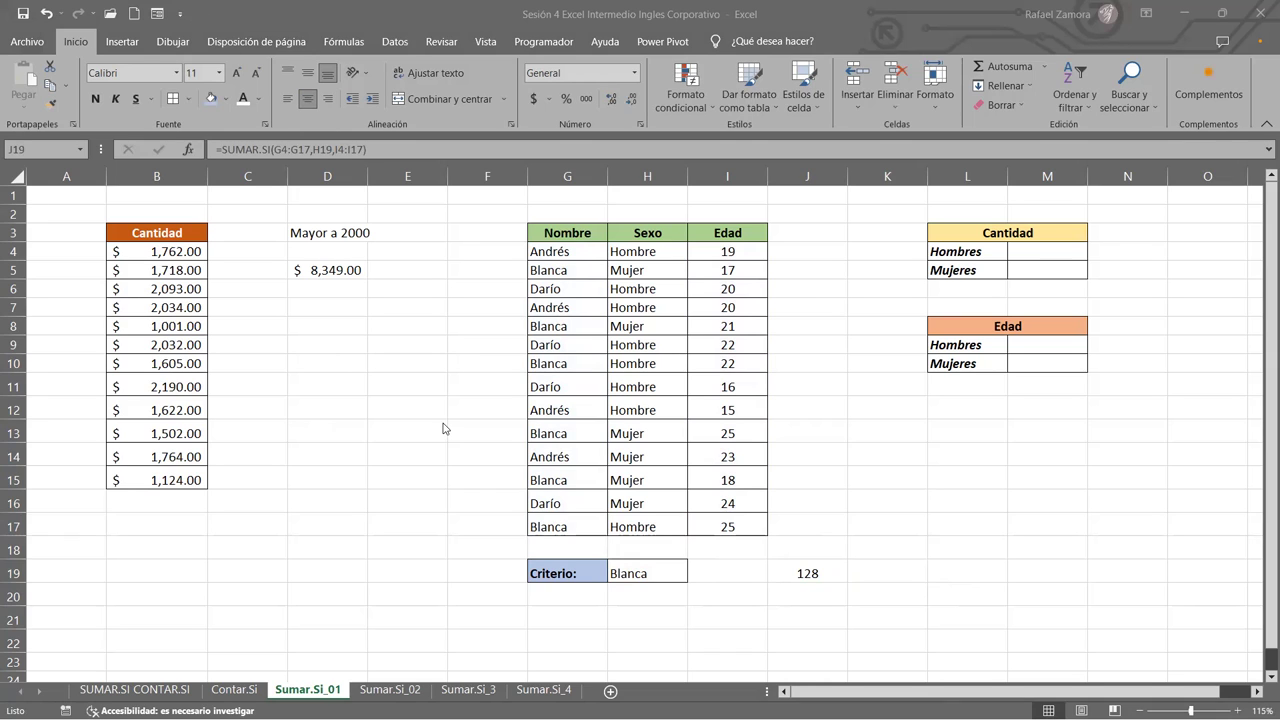
{"action": "left_click", "coordinate": [752, 268]}
{"action": "left_click", "coordinate": [742, 321], "text": "ctrl"}
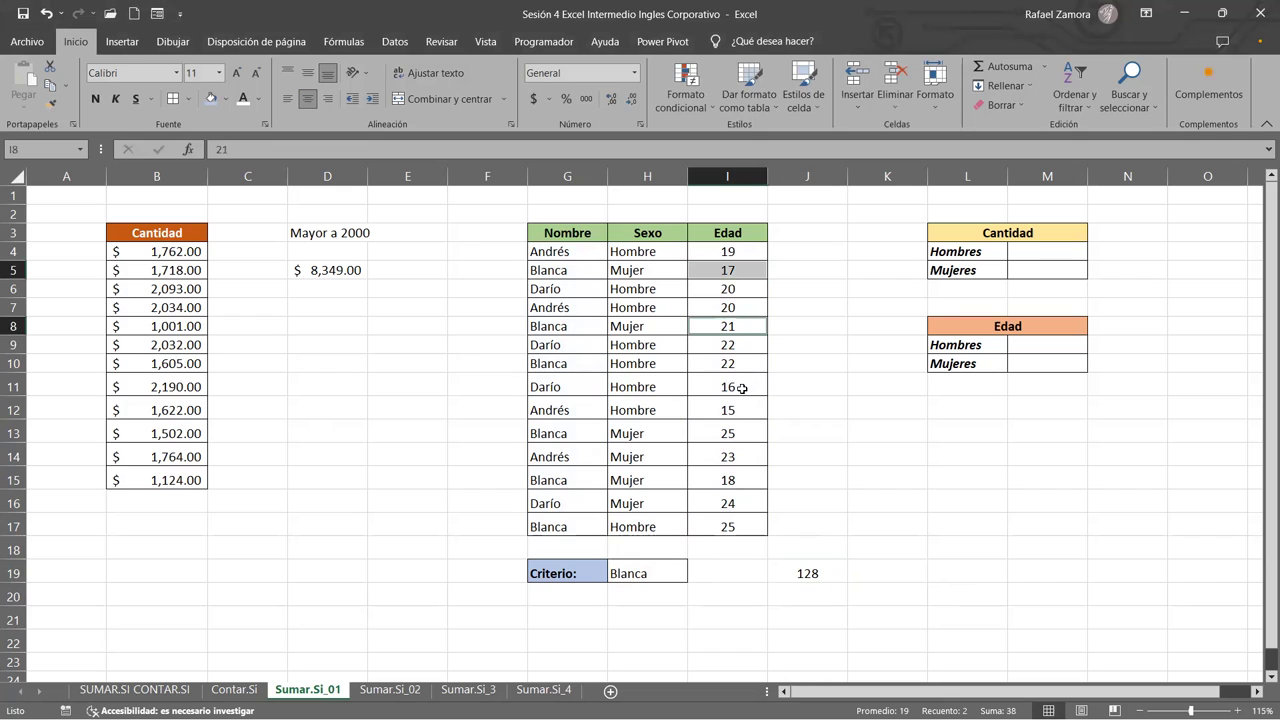
{"action": "left_click", "coordinate": [738, 366], "text": "ctrl"}
{"action": "left_click", "coordinate": [739, 435], "text": "ctrl"}
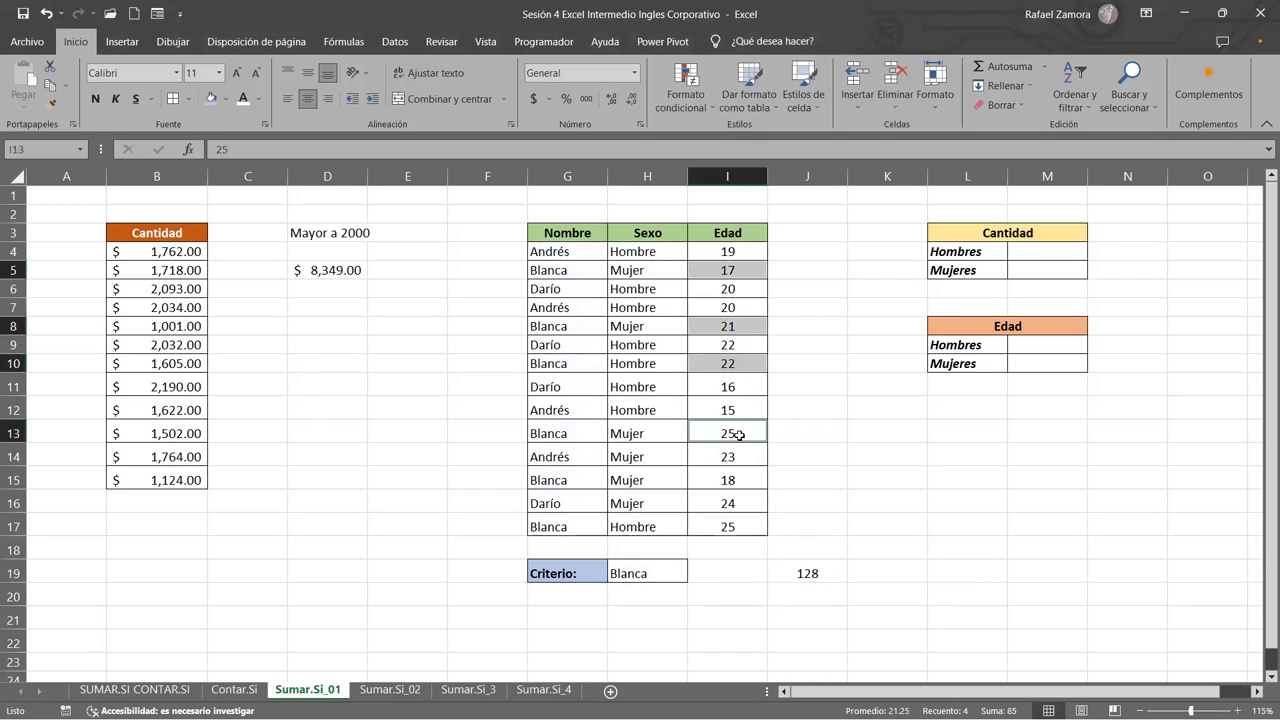
{"action": "left_click", "coordinate": [737, 482], "text": "ctrl"}
{"action": "left_click", "coordinate": [737, 524], "text": "ctrl"}
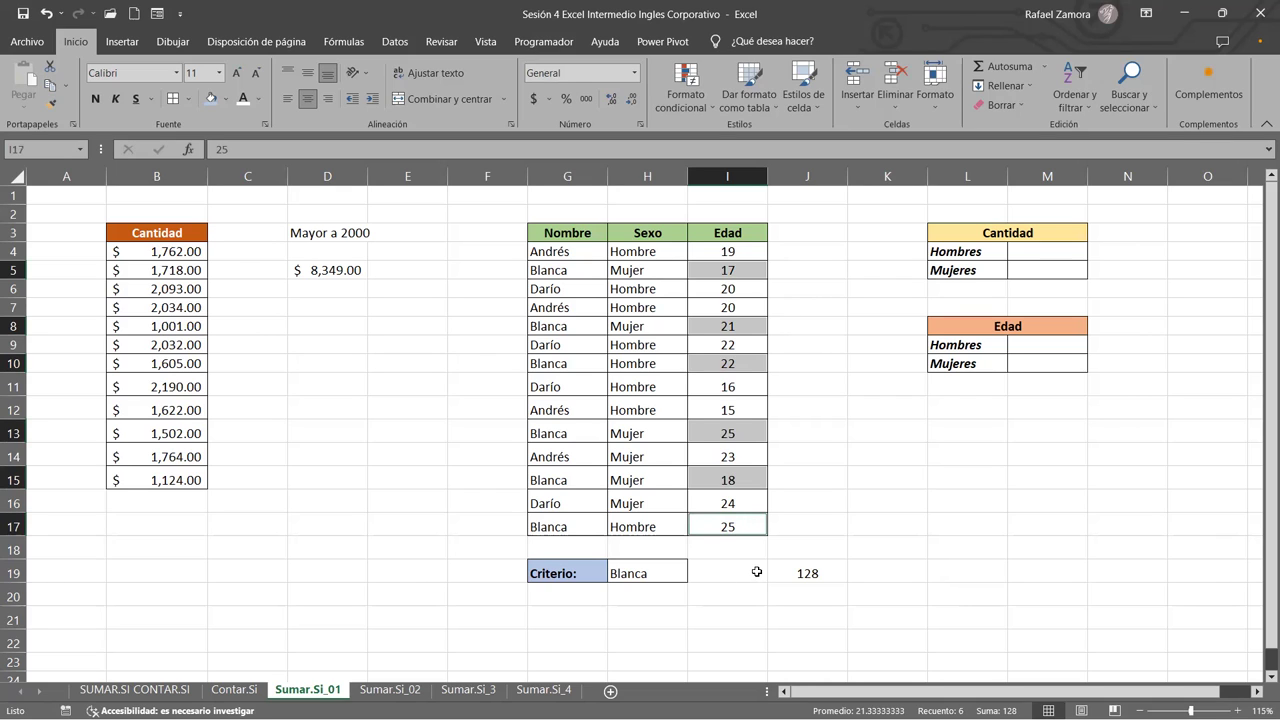
Clear the age selection and reselect the SUMAR.SI result cell J19
{"action": "left_click", "coordinate": [757, 572]}
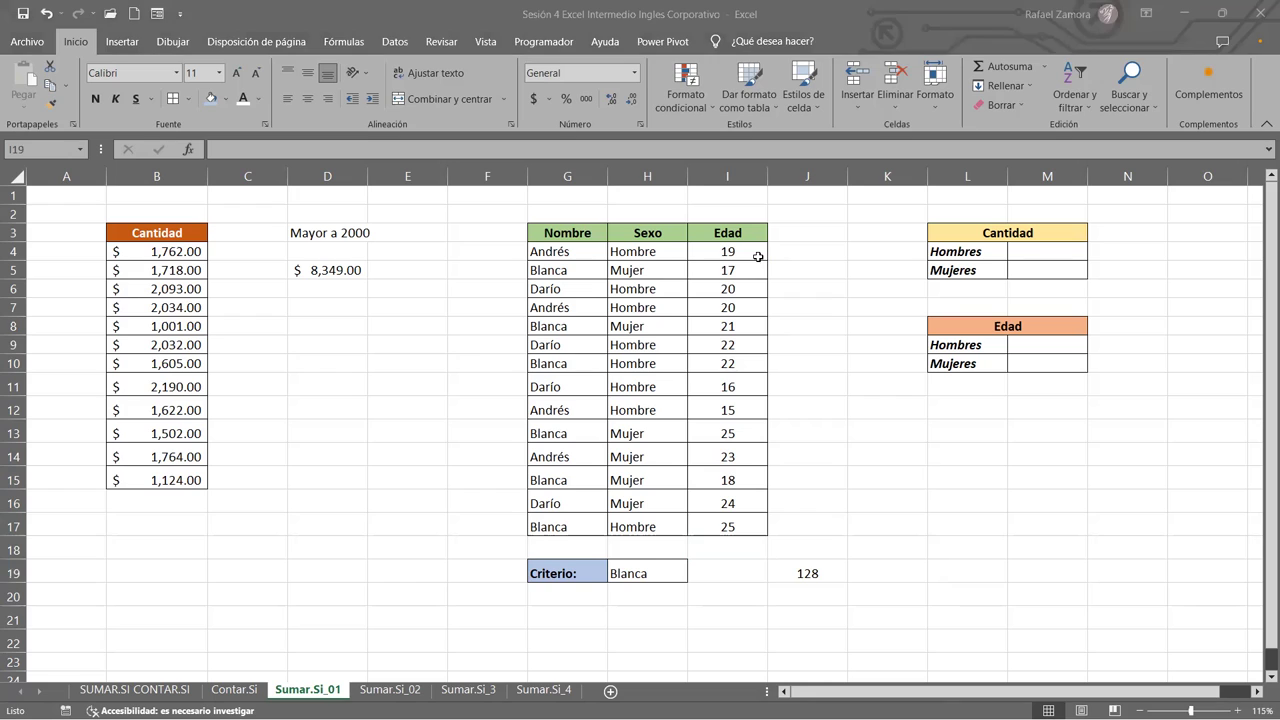
{"action": "left_click", "coordinate": [829, 567]}
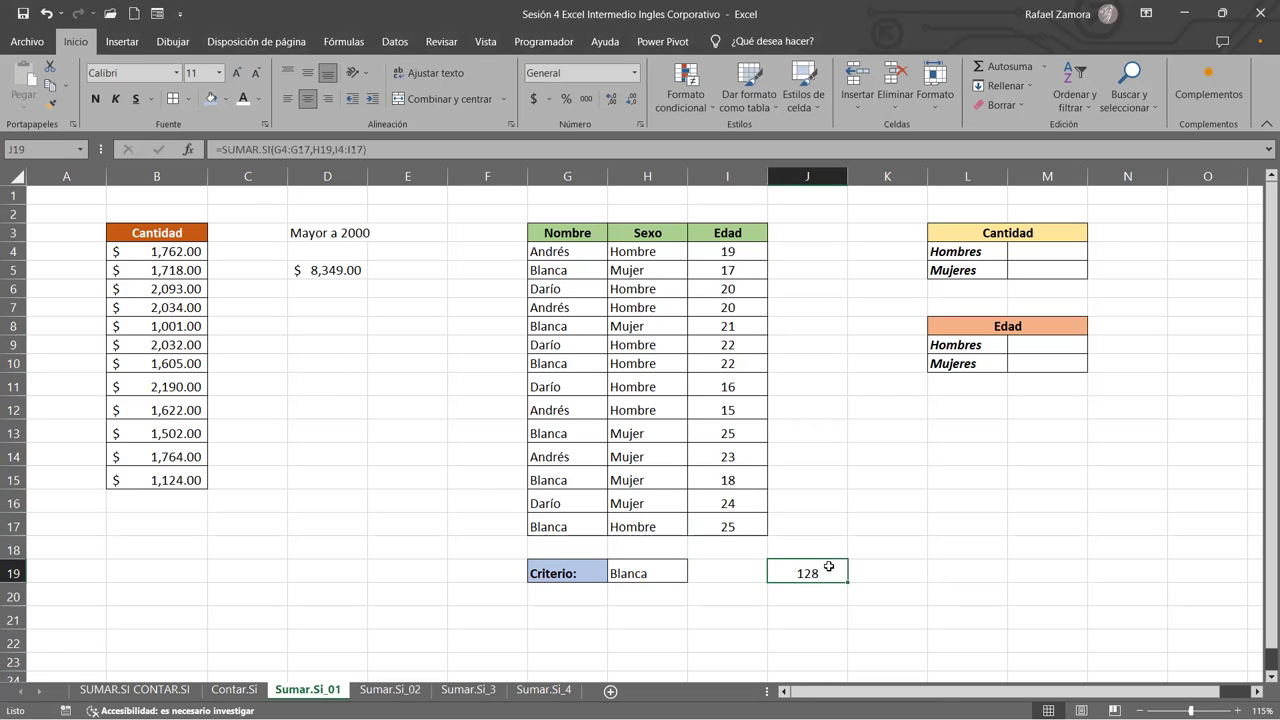
{"action": "left_click", "coordinate": [864, 570]}
{"action": "left_click", "coordinate": [816, 568]}
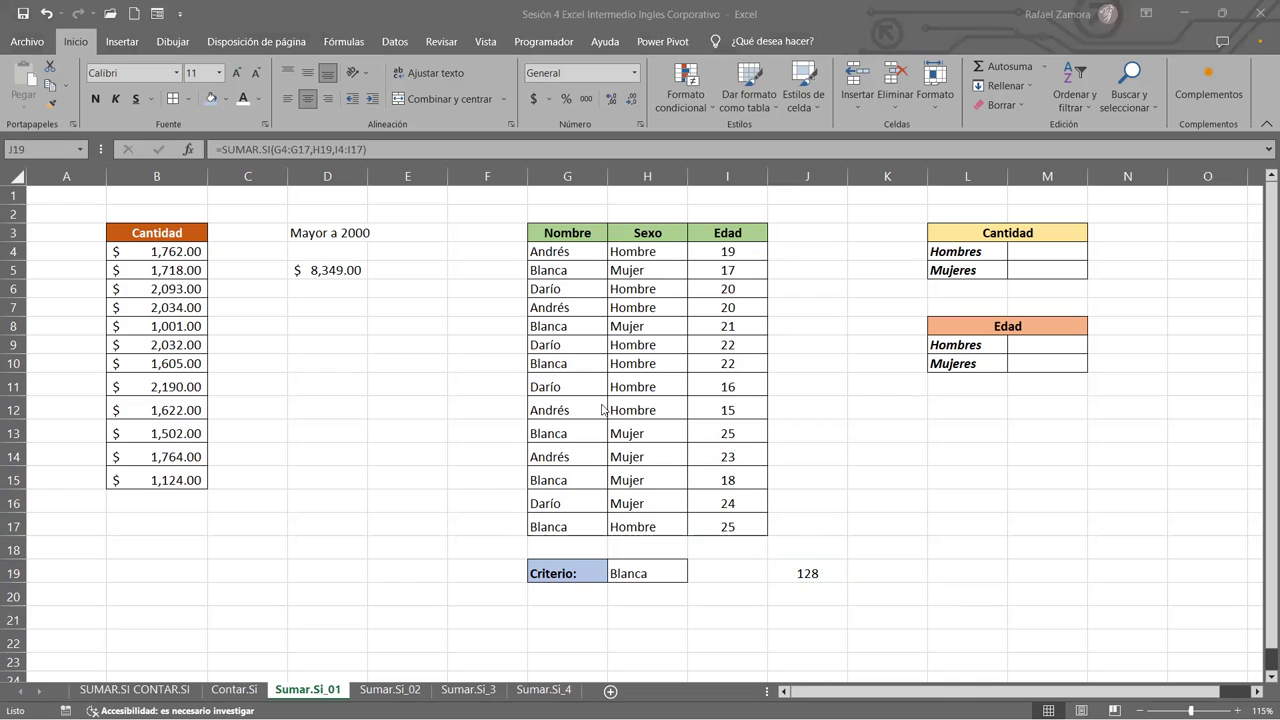
Start =SUMAR.SI in J19 with the Nombre range G4:G17
{"action": "left_click", "coordinate": [818, 576]}
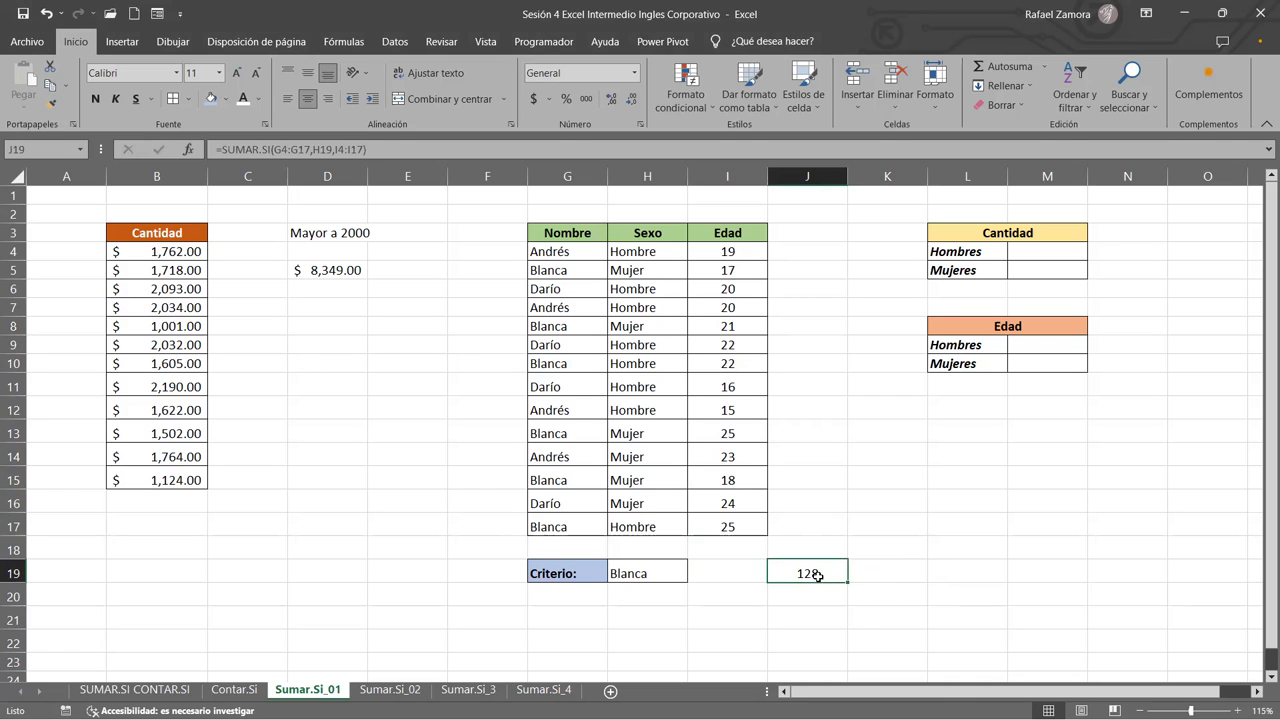
{"action": "type", "text": "="}
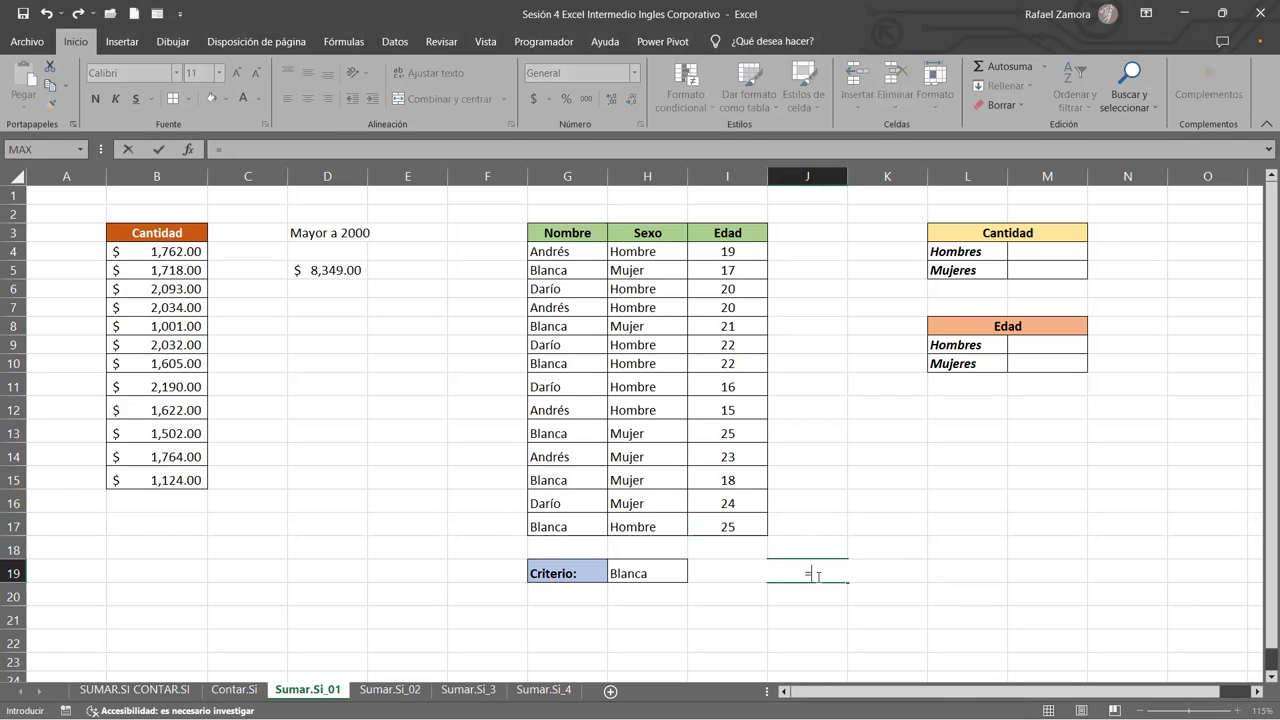
{"action": "type", "text": "sumar"}
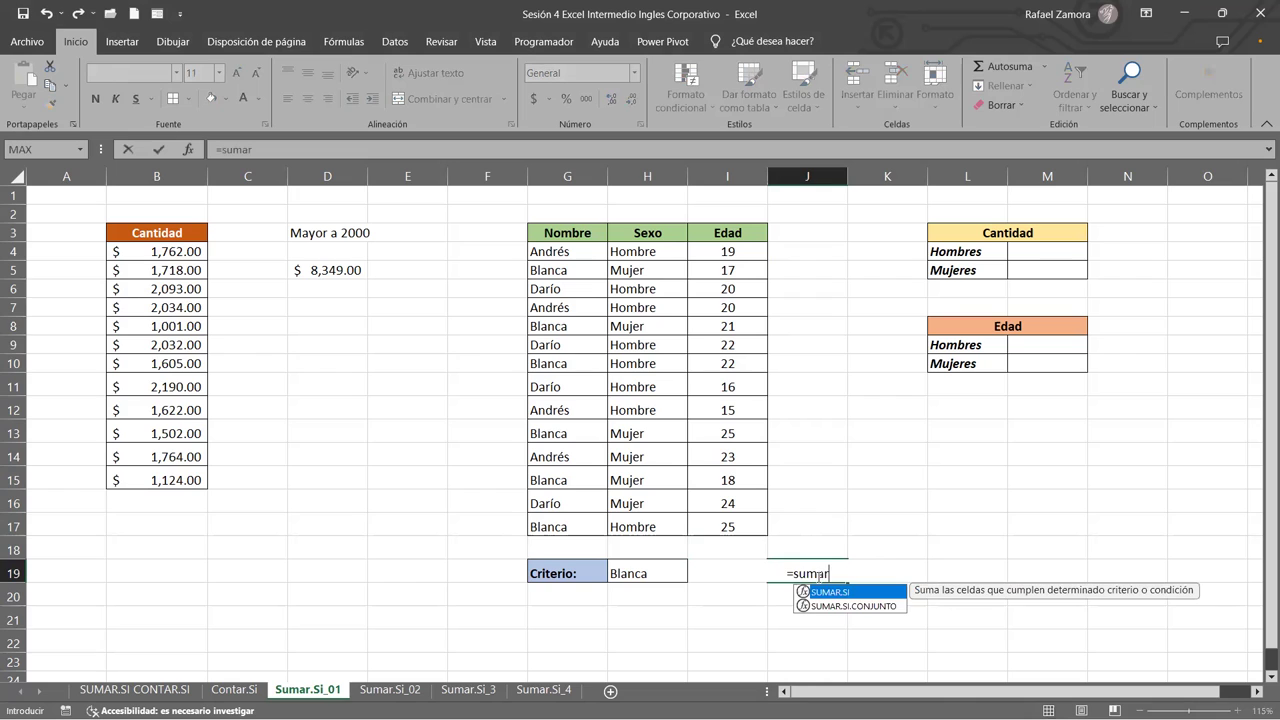
{"action": "double_click", "coordinate": [800, 591]}
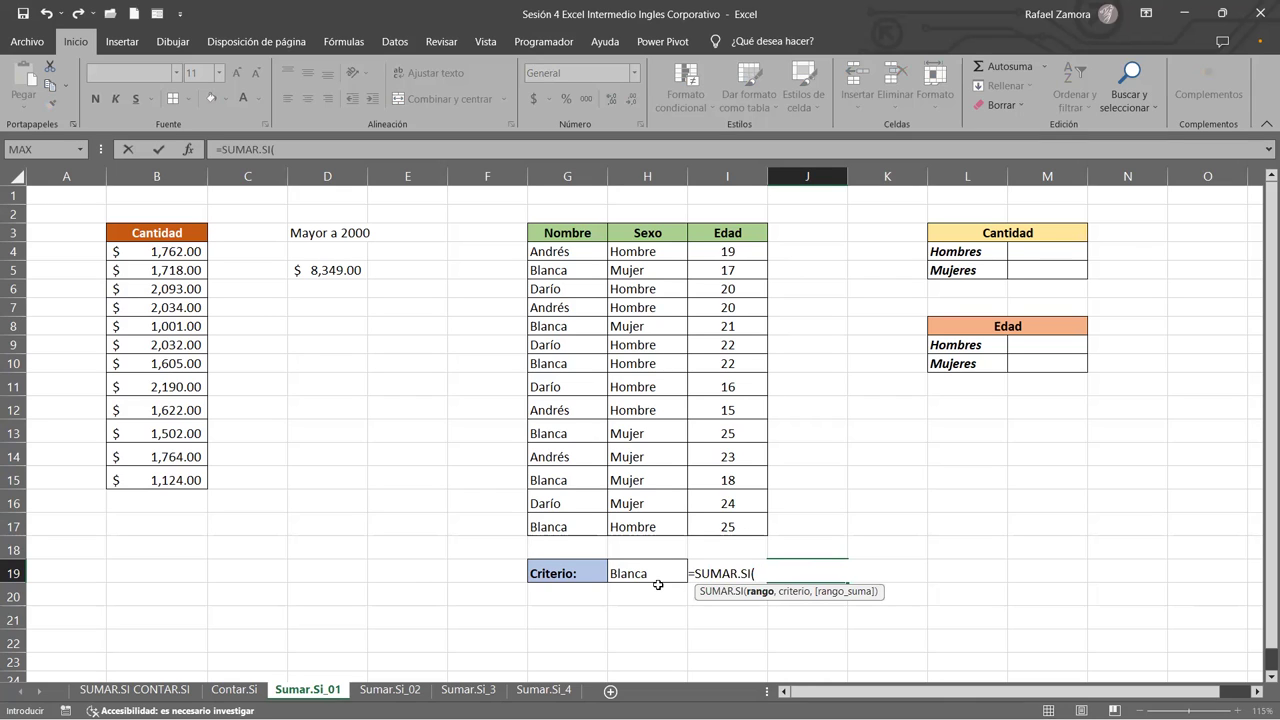
{"action": "left_click", "coordinate": [643, 250]}
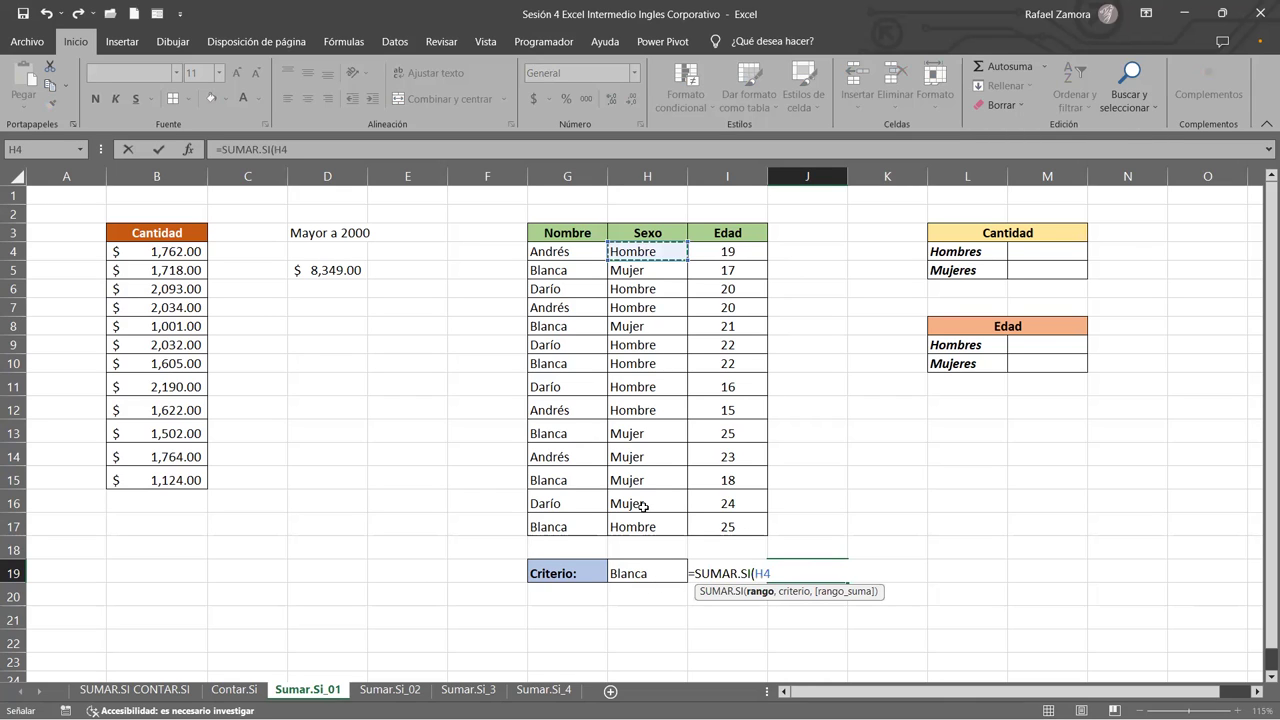
{"action": "key", "text": "ctrl+shift+Down"}
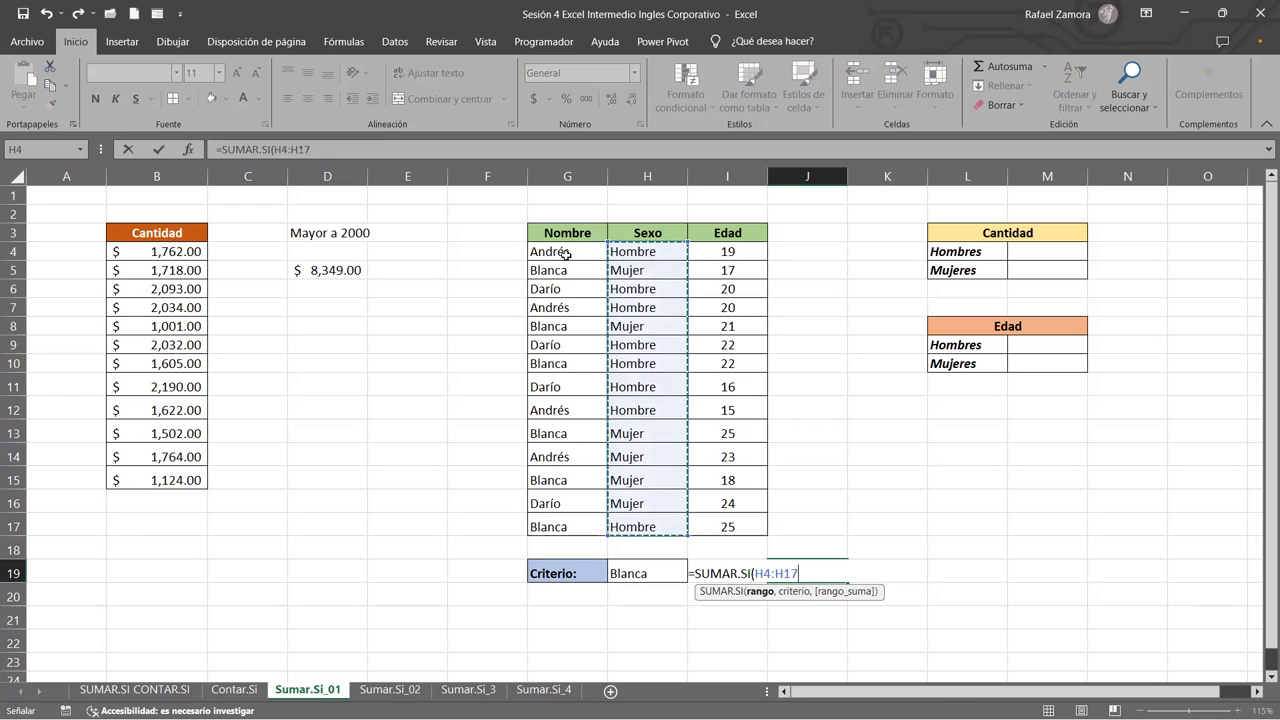
{"action": "left_click", "coordinate": [566, 252]}
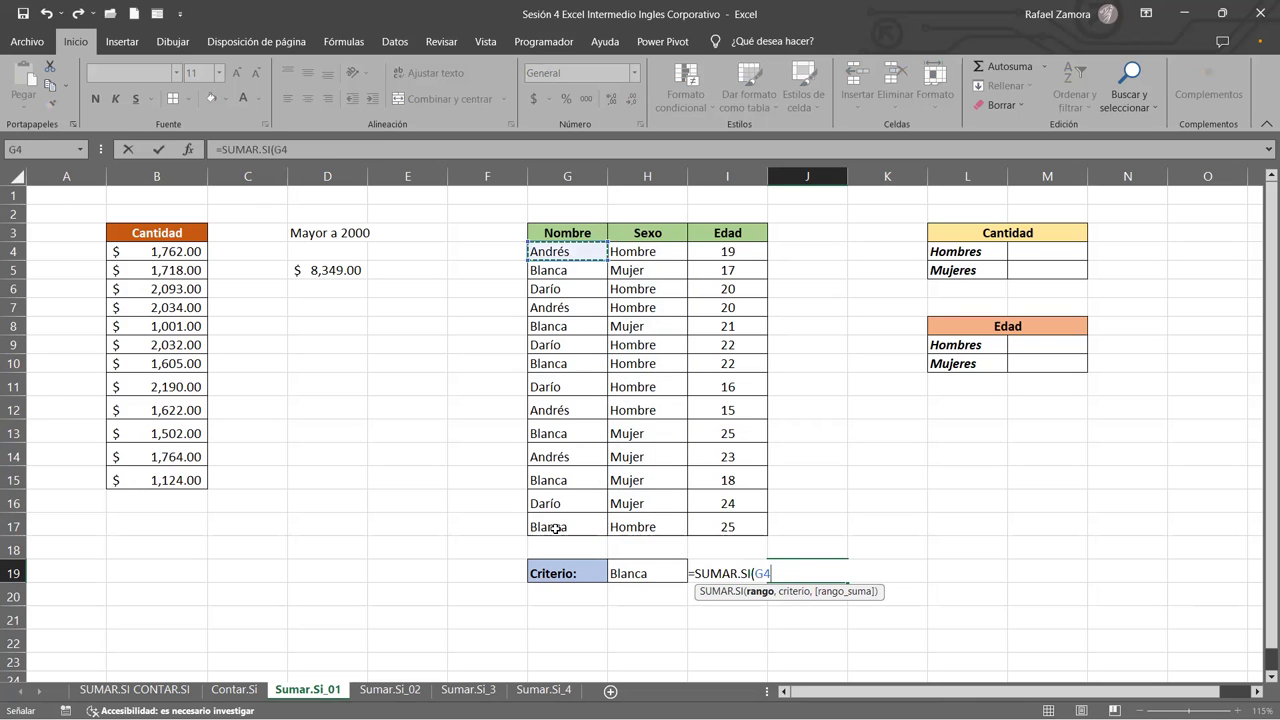
{"action": "key", "text": "ctrl+shift+Down"}
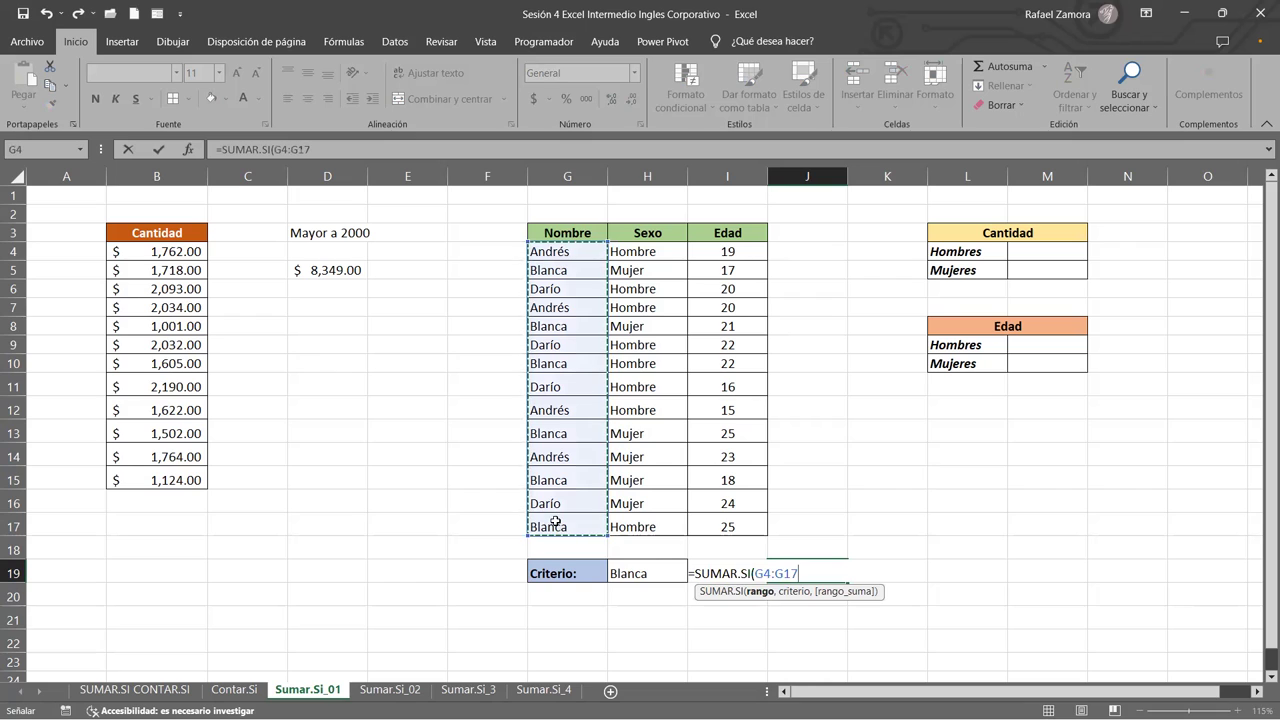
{"action": "type", "text": ","}
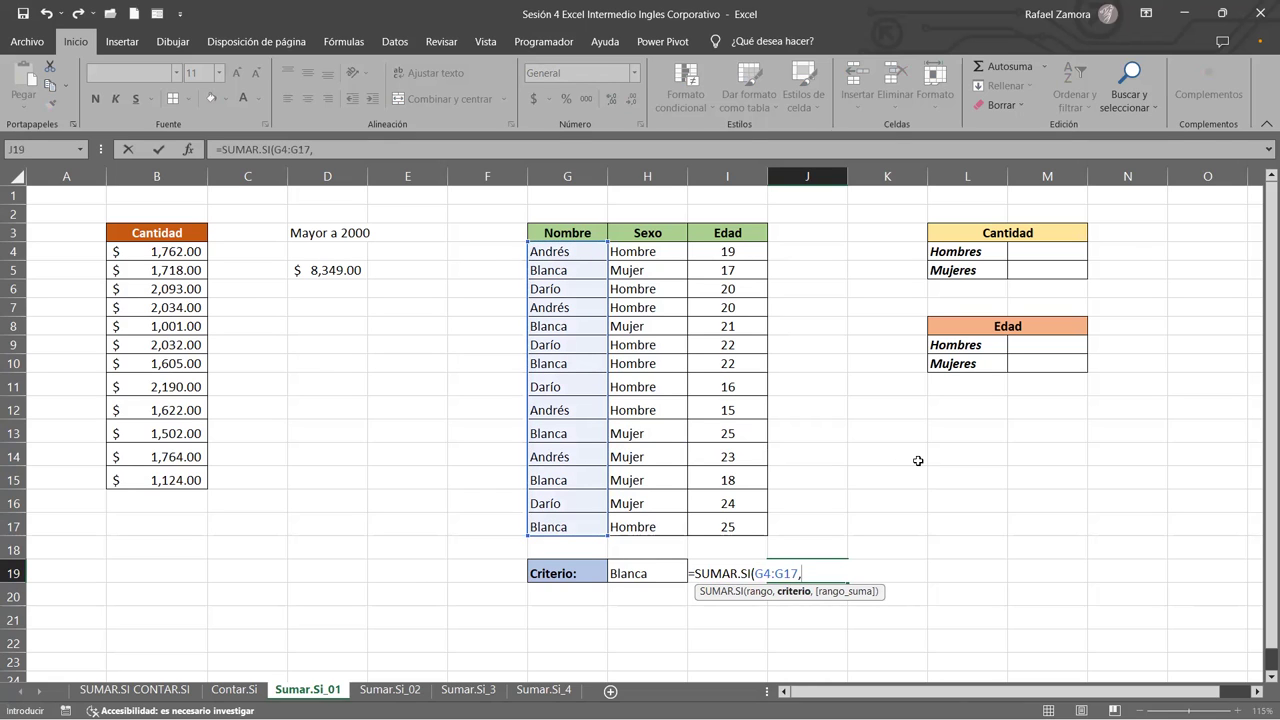
Add criterion H19 and sum range I4:I17, then commit the formula
{"action": "left_click", "coordinate": [638, 575]}
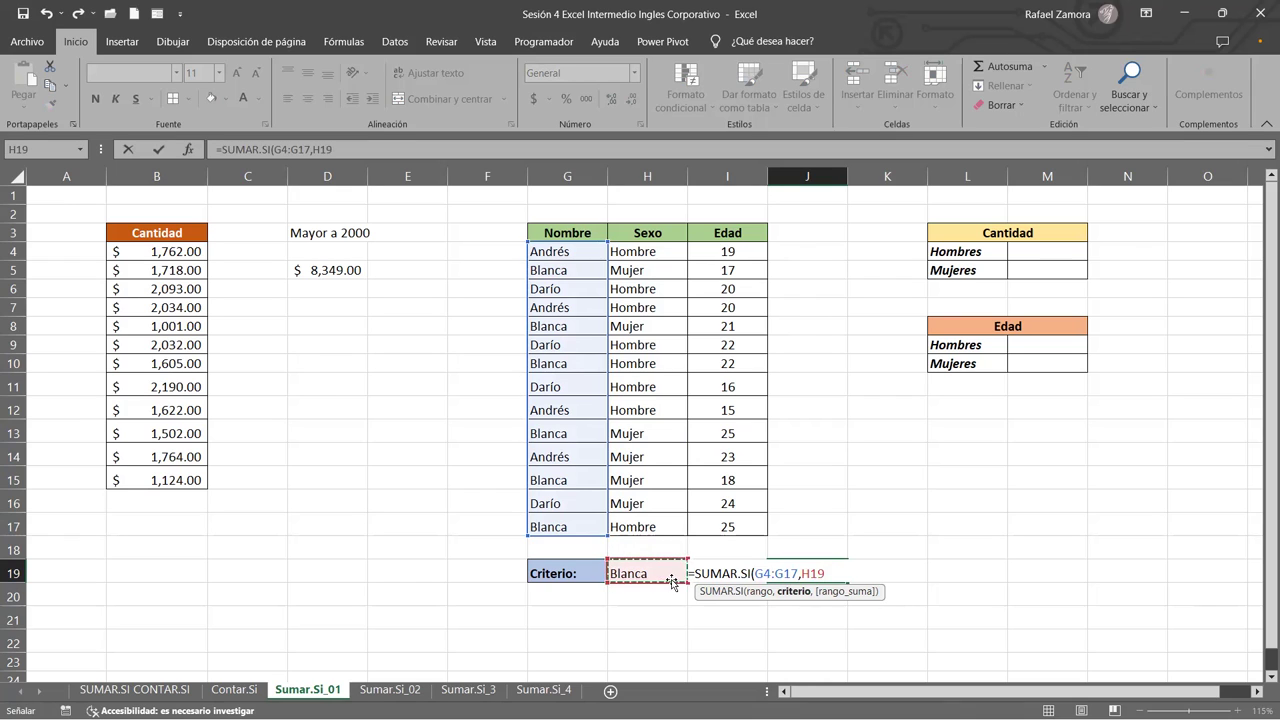
{"action": "type", "text": ","}
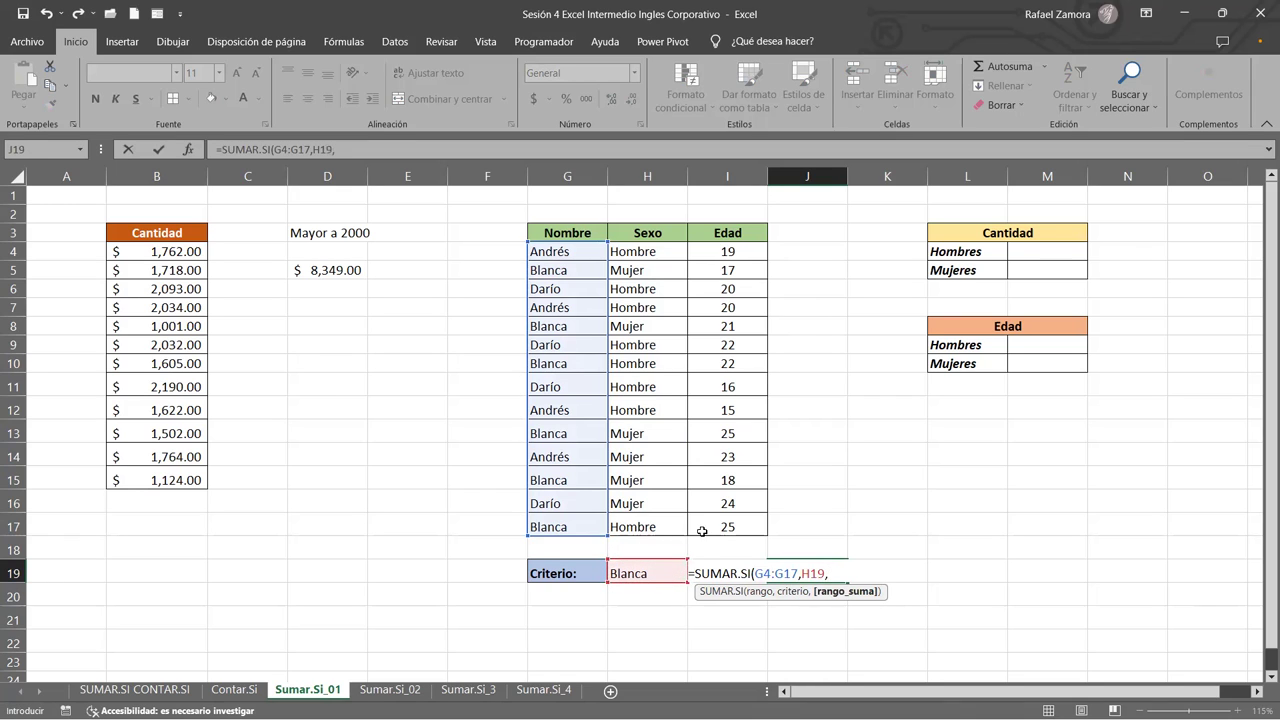
{"action": "left_click", "coordinate": [745, 256]}
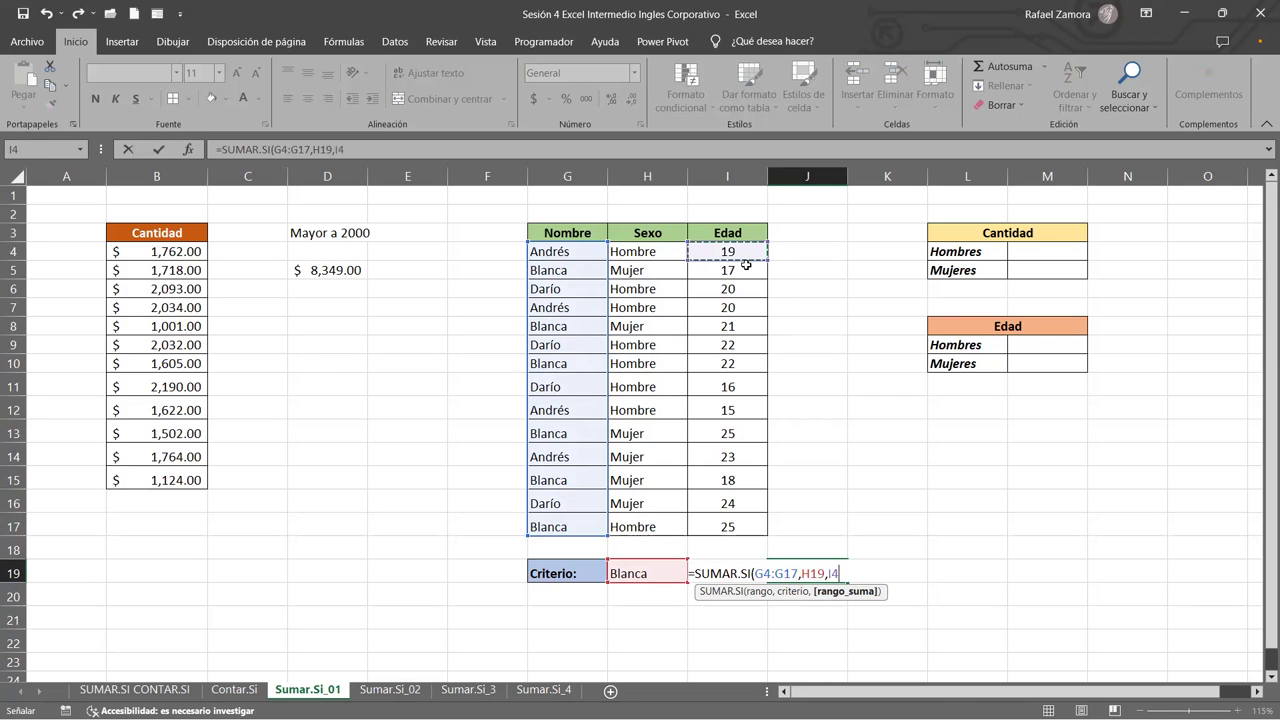
{"action": "left_click", "coordinate": [734, 517], "text": "shift"}
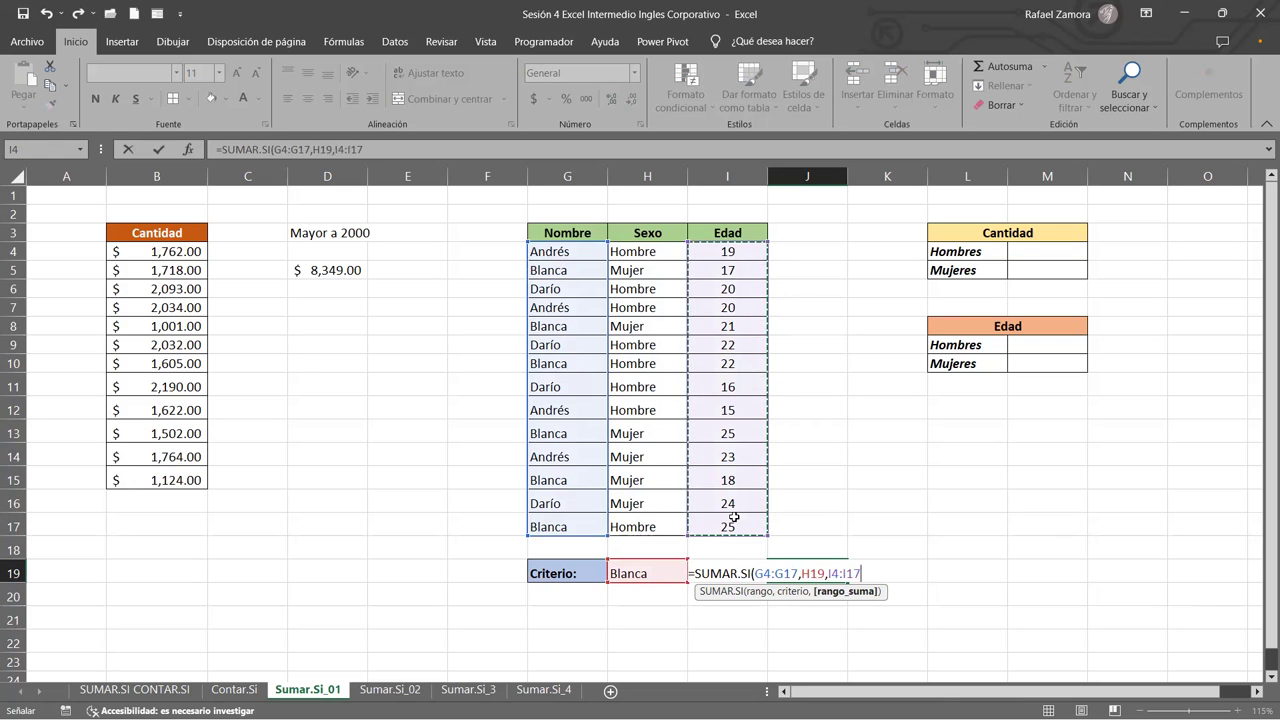
{"action": "type", "text": ")"}
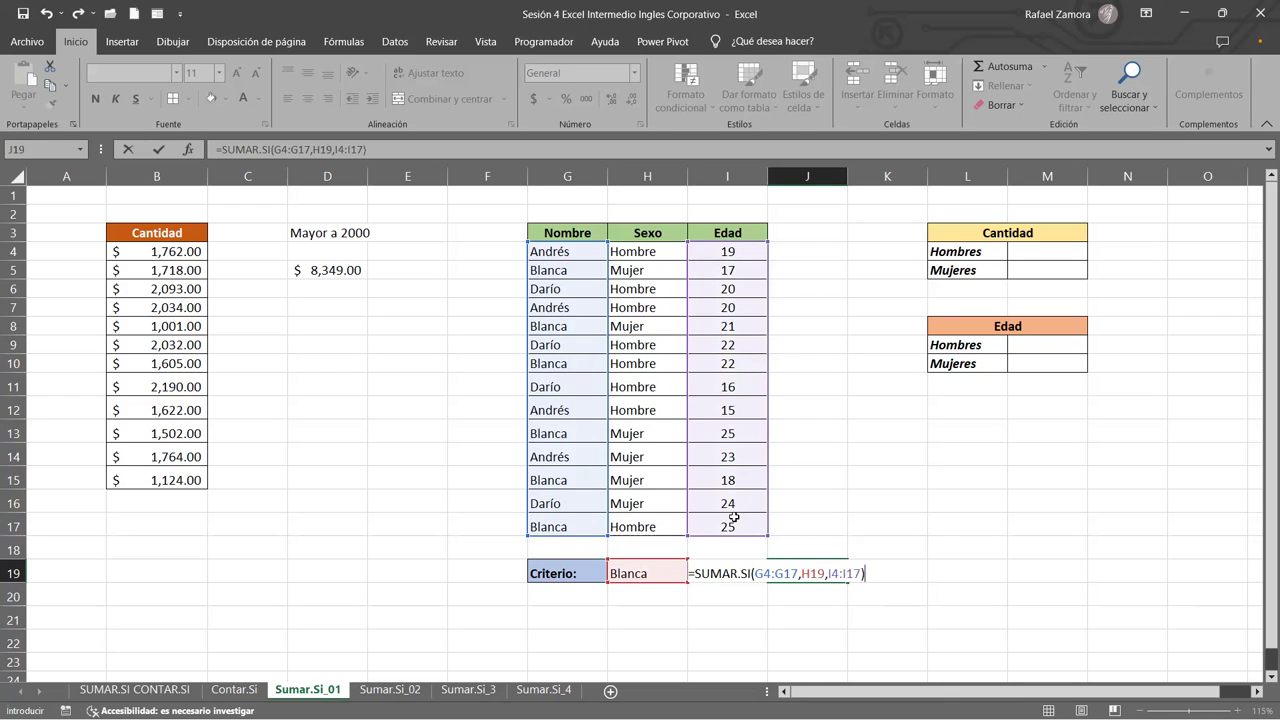
{"action": "key", "text": "Return"}
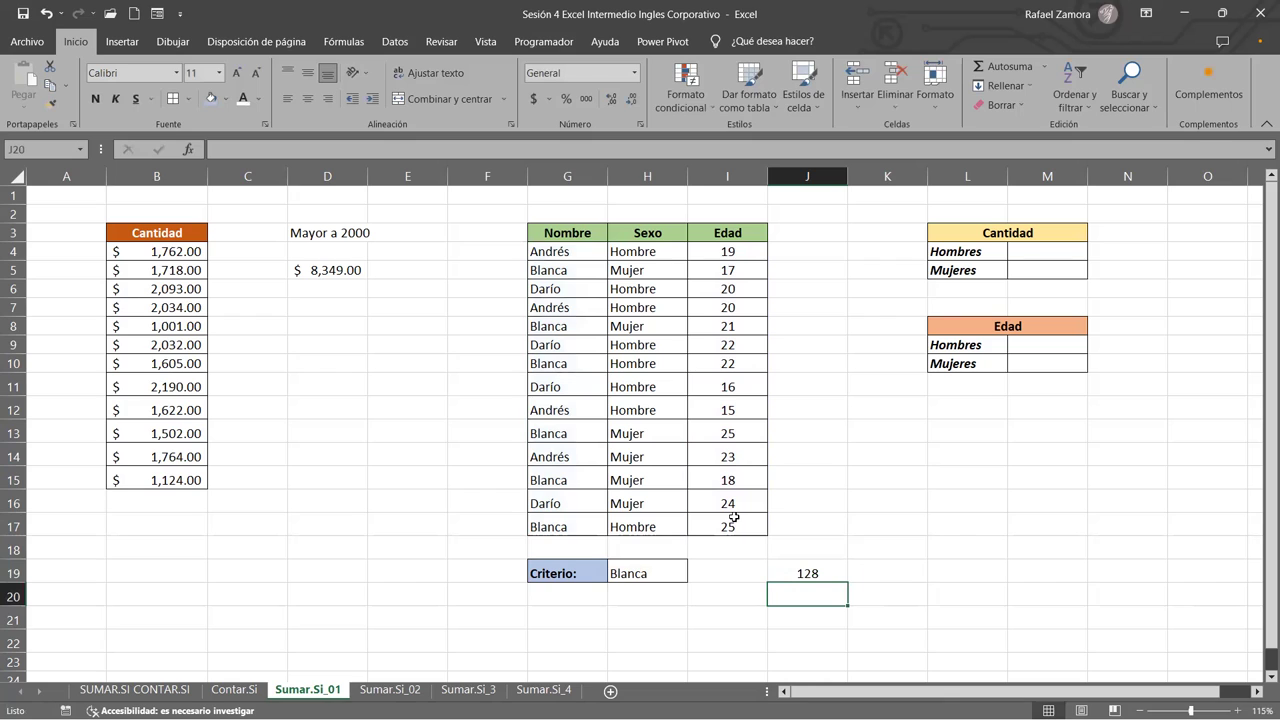
Set the Criterio cell H19 to Darío, correcting the earlier typos
{"action": "left_click", "coordinate": [658, 573]}
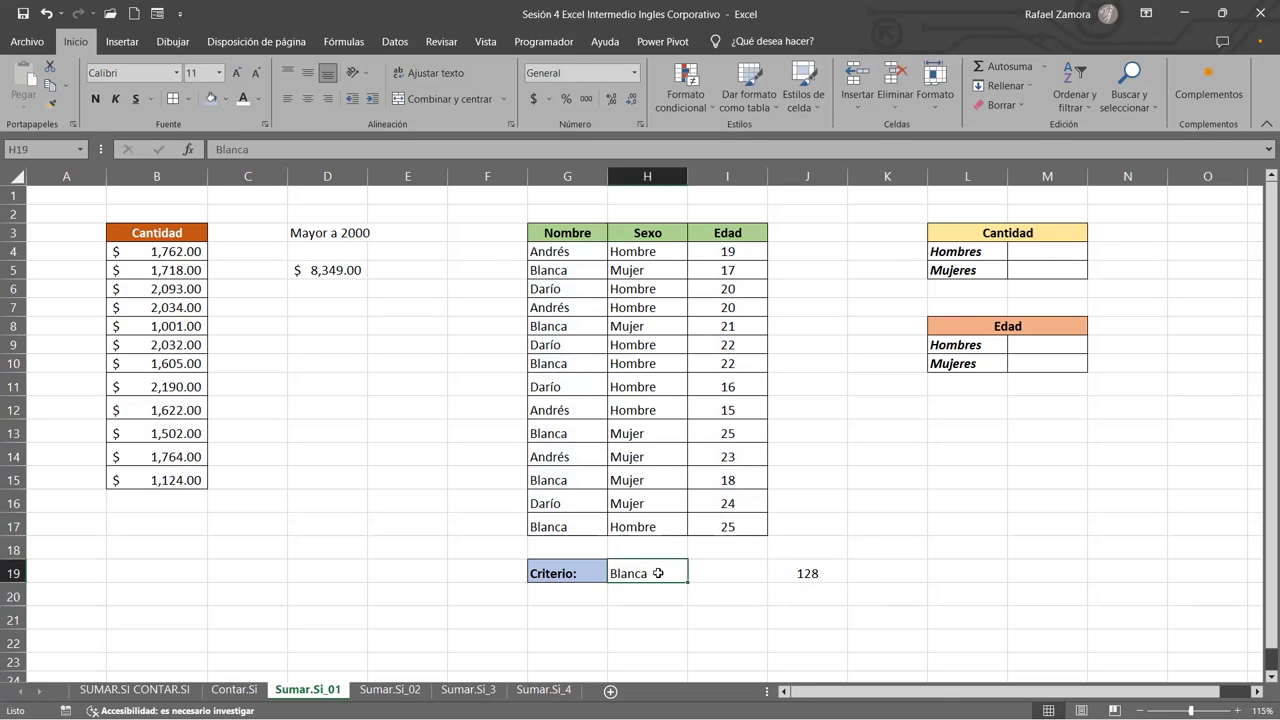
{"action": "type", "text": "dar[io"}
{"action": "key", "text": "Return"}
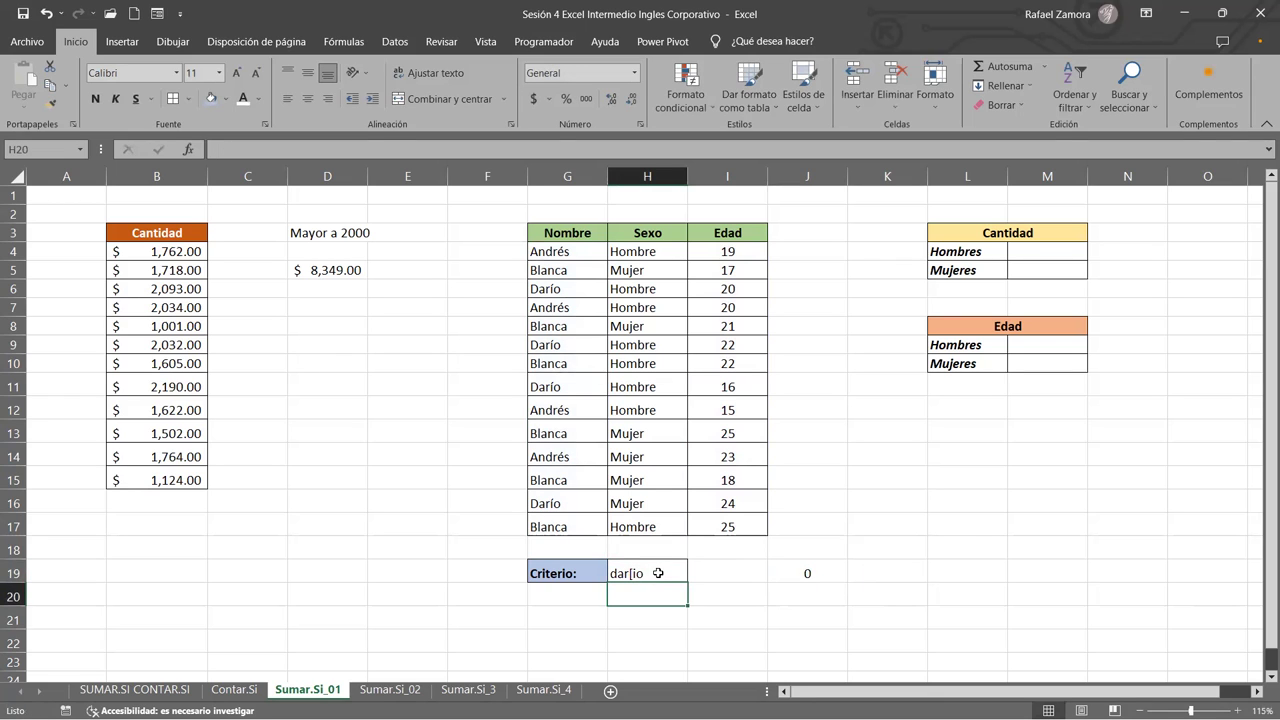
{"action": "left_click", "coordinate": [658, 573]}
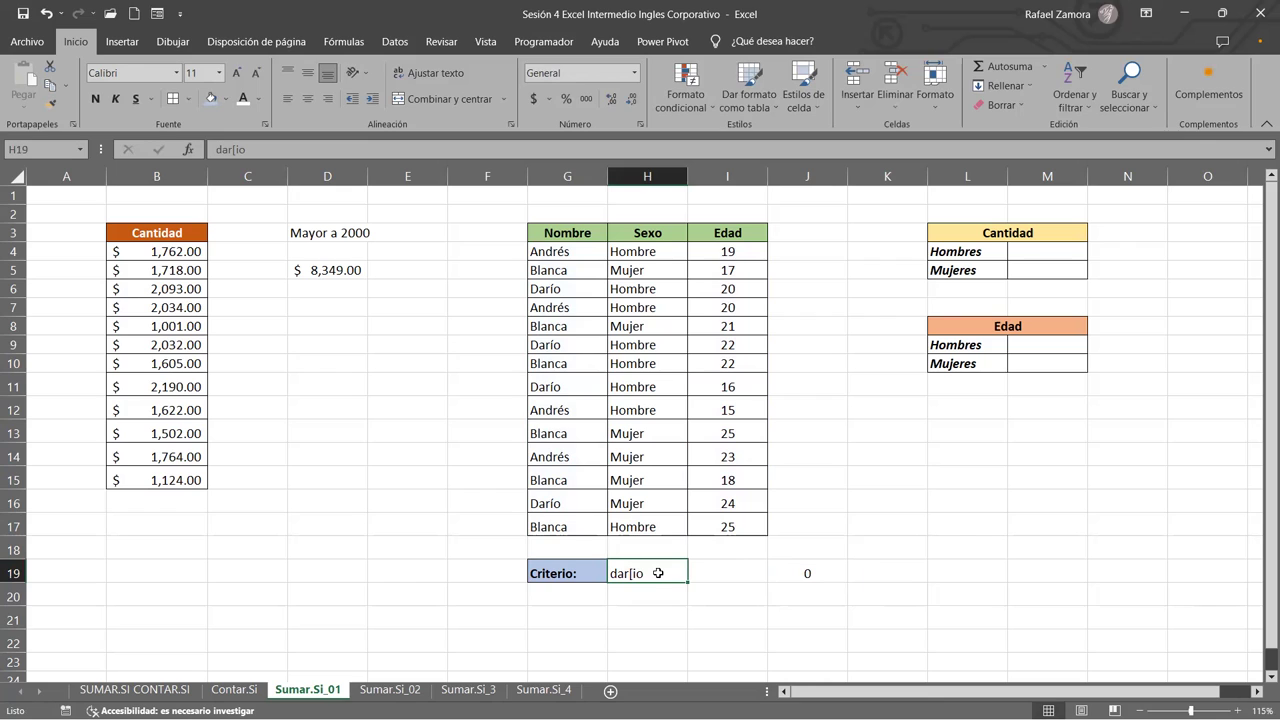
{"action": "type", "text": "dARIO"}
{"action": "key", "text": "BackSpace"}
{"action": "key", "text": "BackSpace"}
{"action": "key", "text": "BackSpace"}
{"action": "key", "text": "BackSpace"}
{"action": "key", "text": "BackSpace"}
{"action": "type", "text": "Darío"}
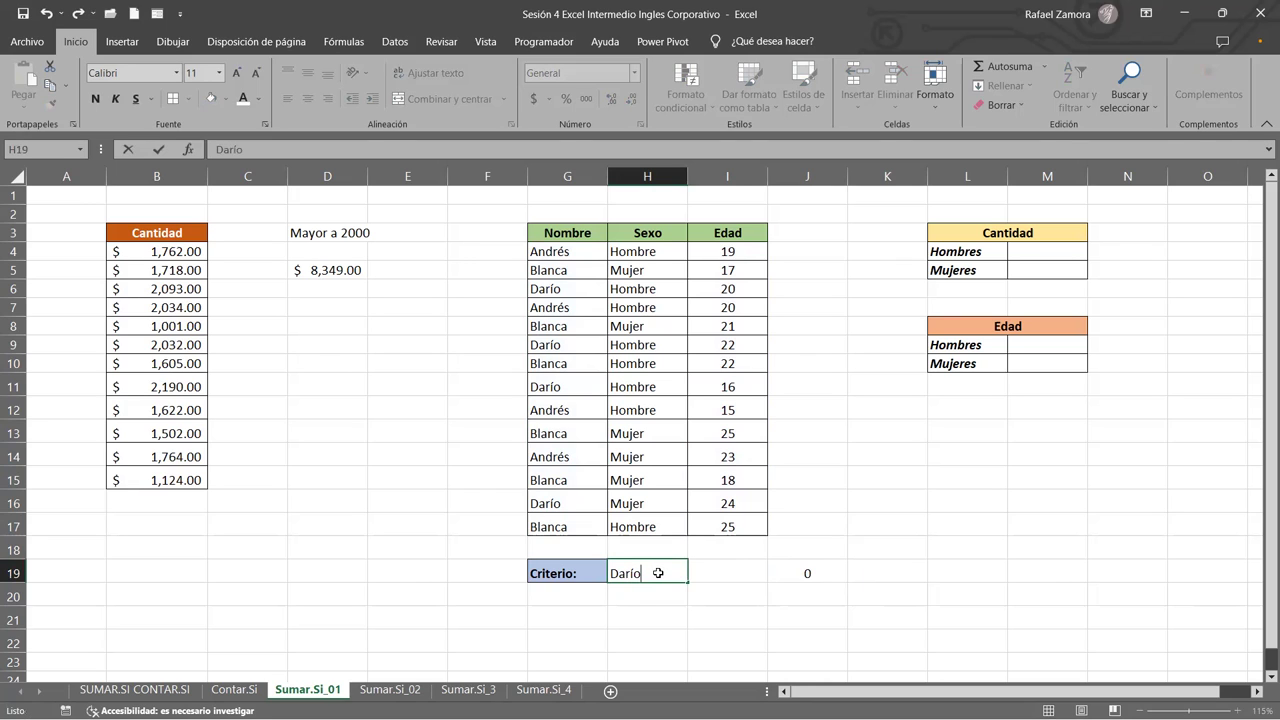
{"action": "key", "text": "Return"}
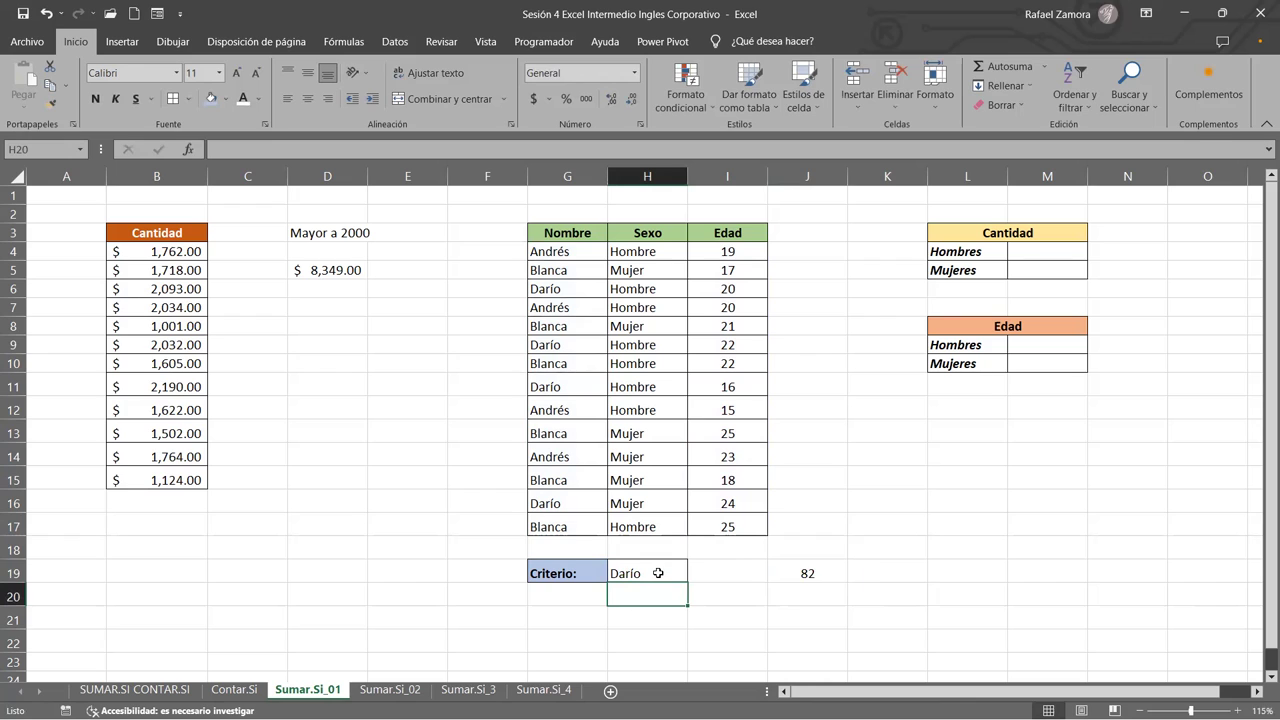
Change the criterion in H19 to Andrés
{"action": "left_click", "coordinate": [658, 573]}
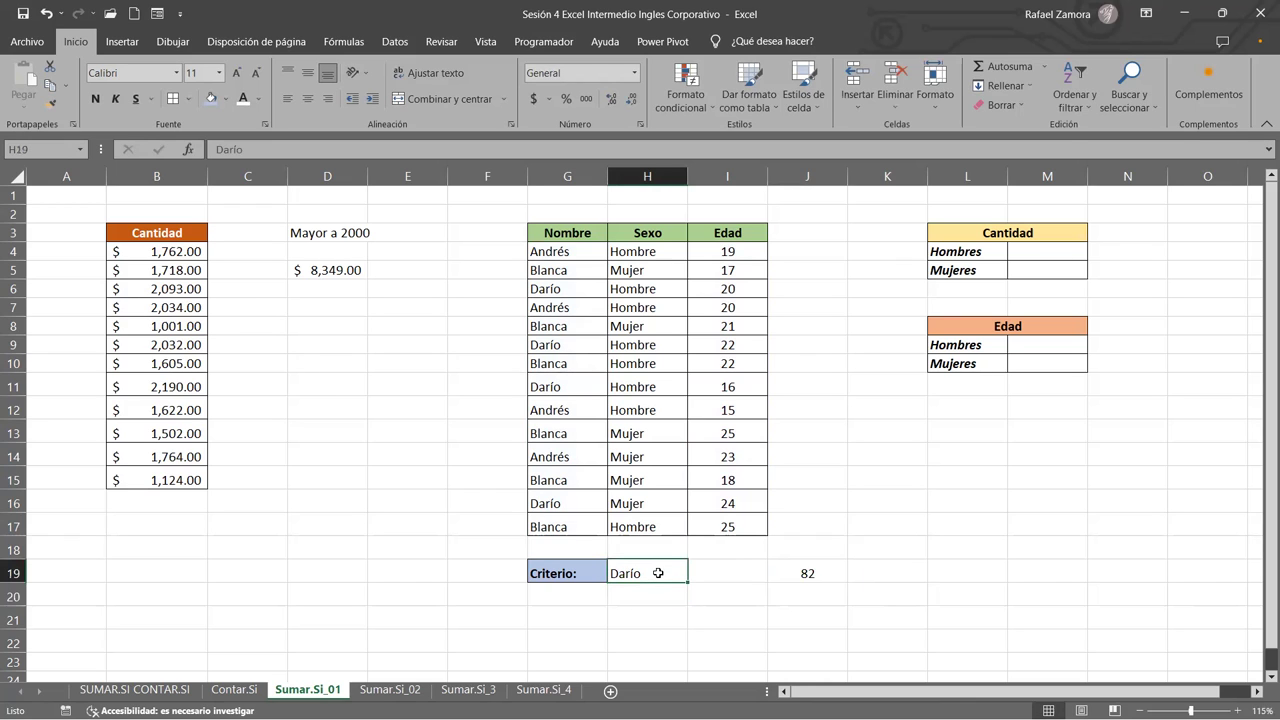
{"action": "type", "text": "Andrés"}
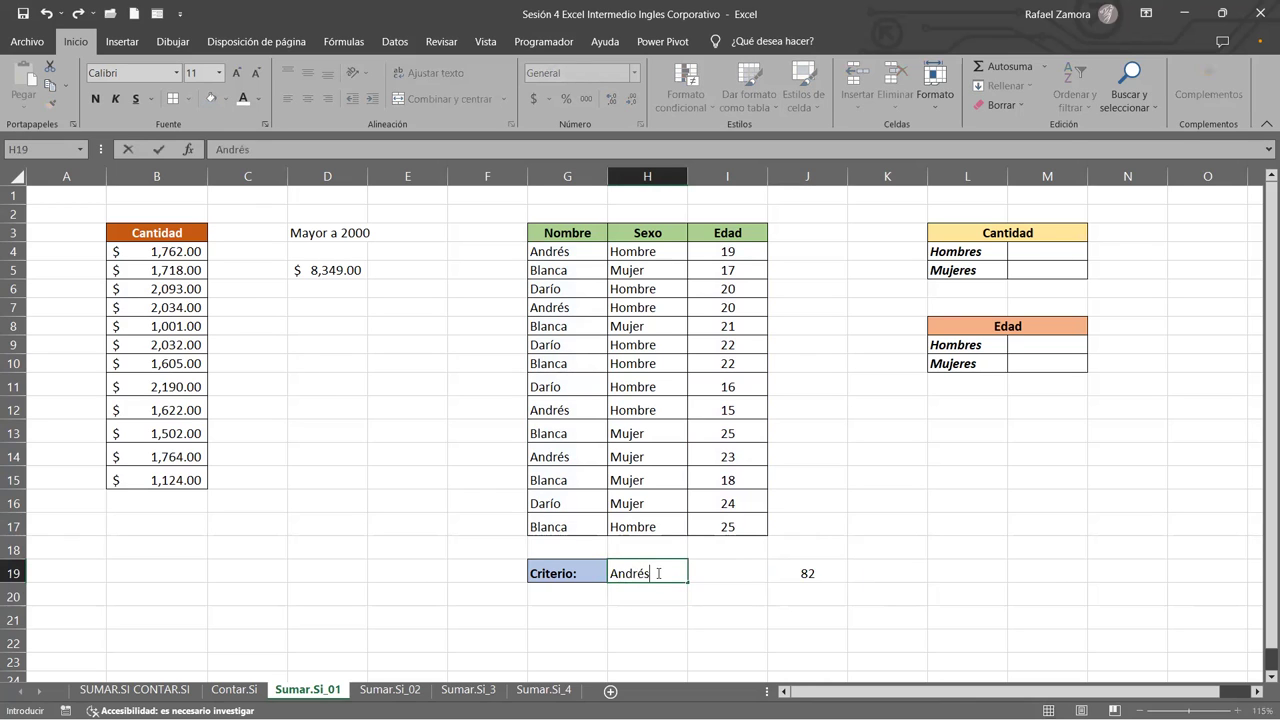
{"action": "key", "text": "Return"}
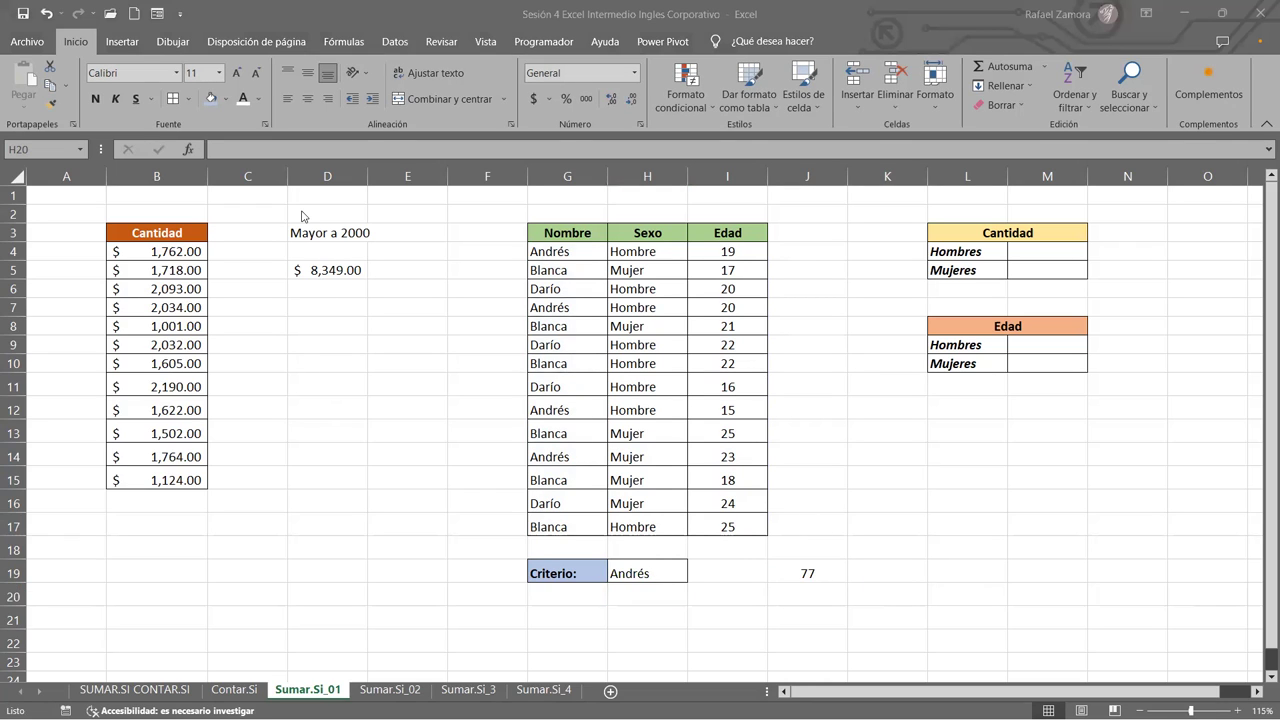
{"action": "left_click", "coordinate": [838, 567]}
{"action": "double_click", "coordinate": [838, 567]}
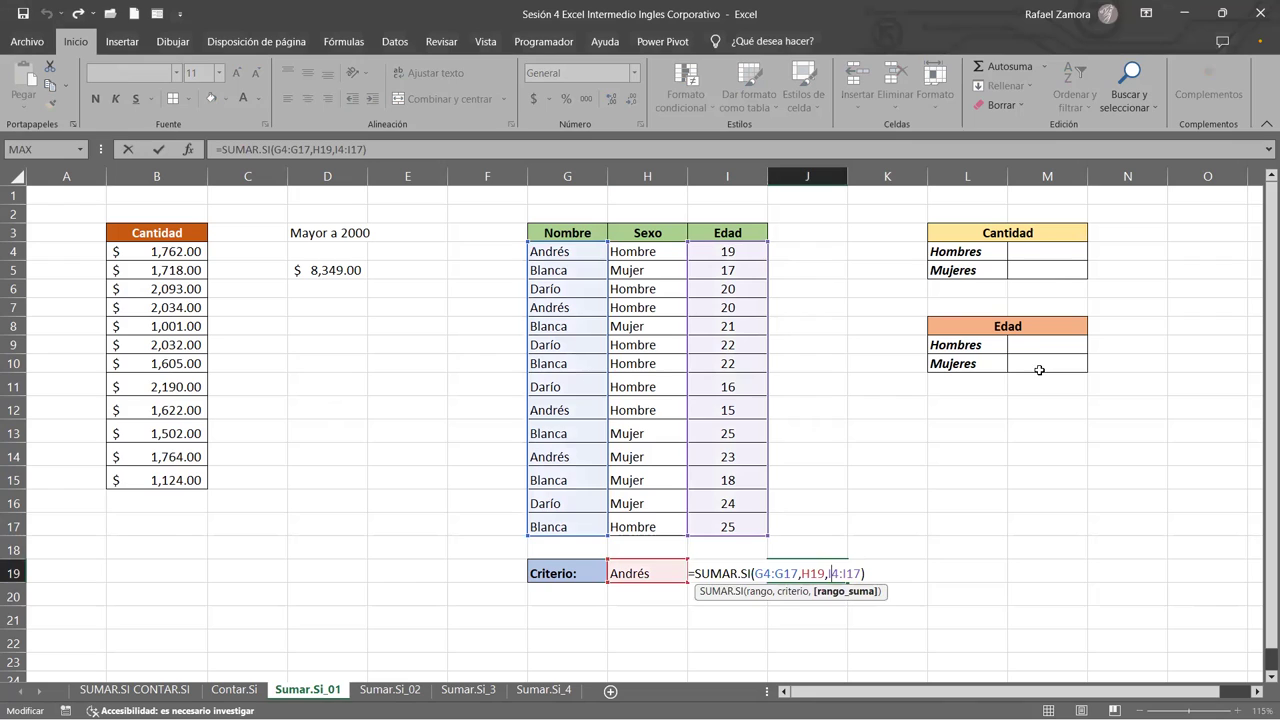
{"action": "key", "text": "Return"}
{"action": "left_click", "coordinate": [1034, 346]}
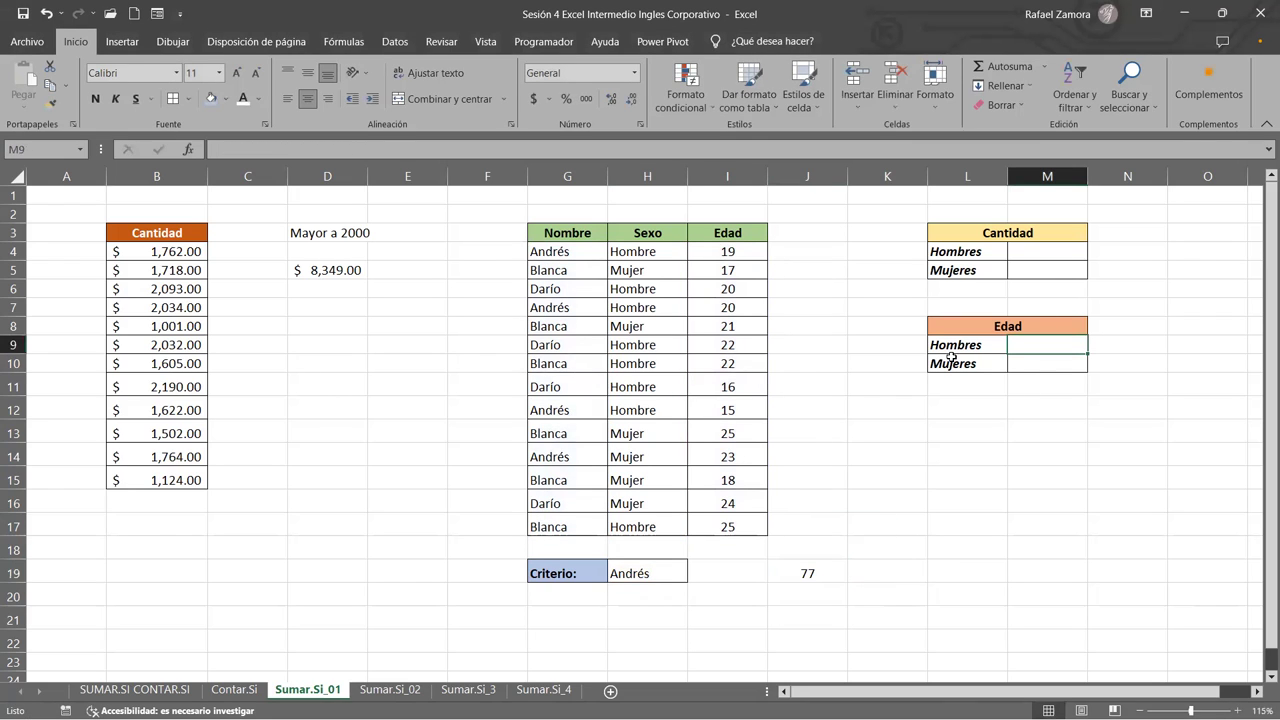
{"action": "left_click", "coordinate": [1035, 247]}
{"action": "left_click", "coordinate": [1037, 266]}
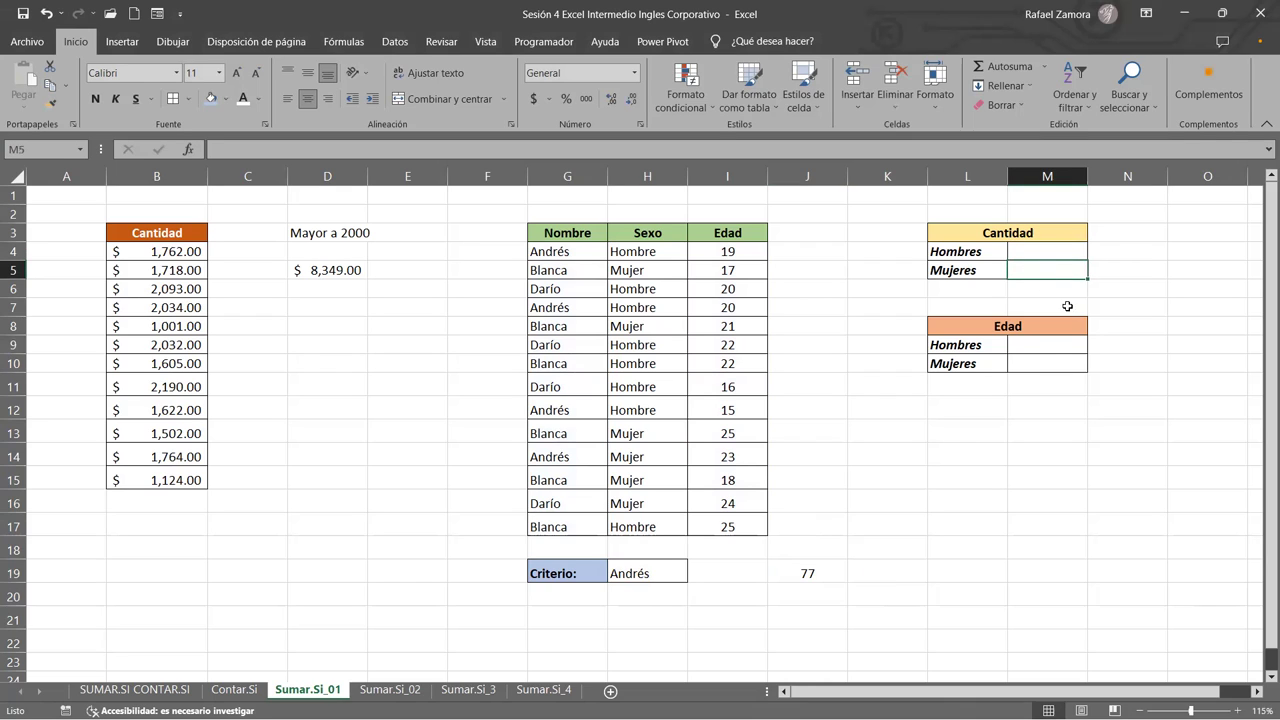
{"action": "left_click", "coordinate": [1040, 345]}
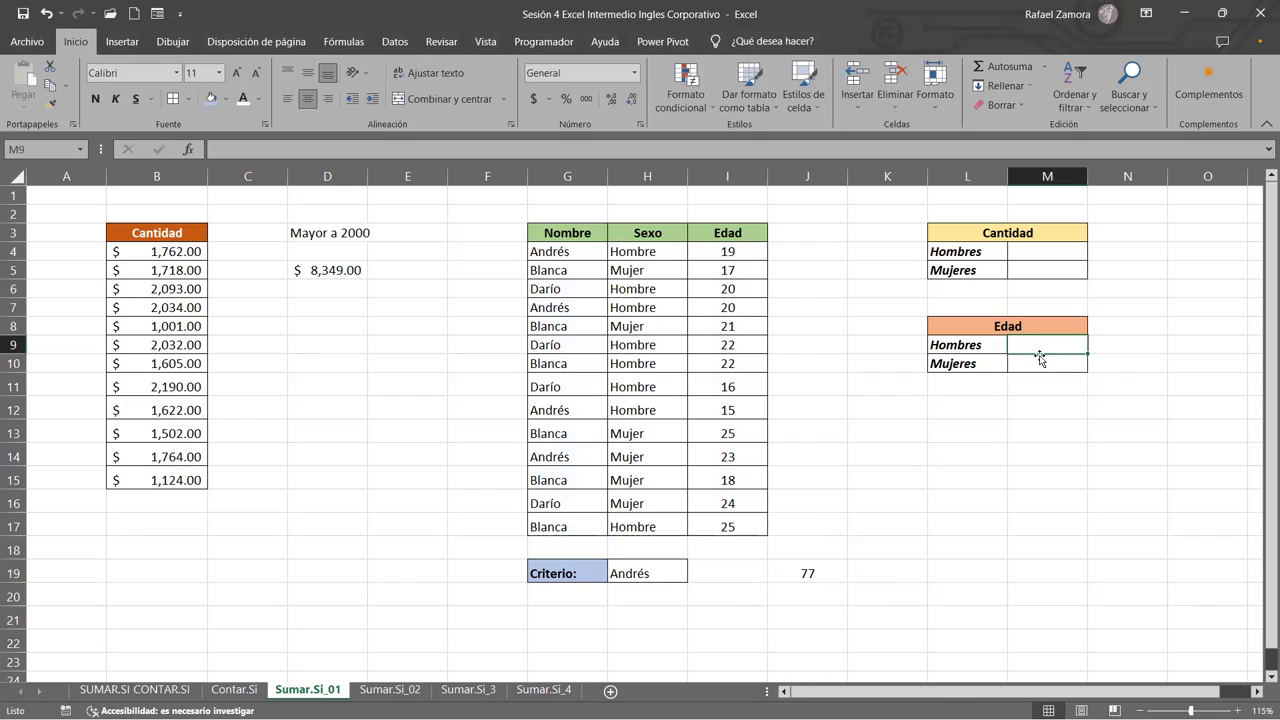
{"action": "left_click", "coordinate": [1040, 360]}
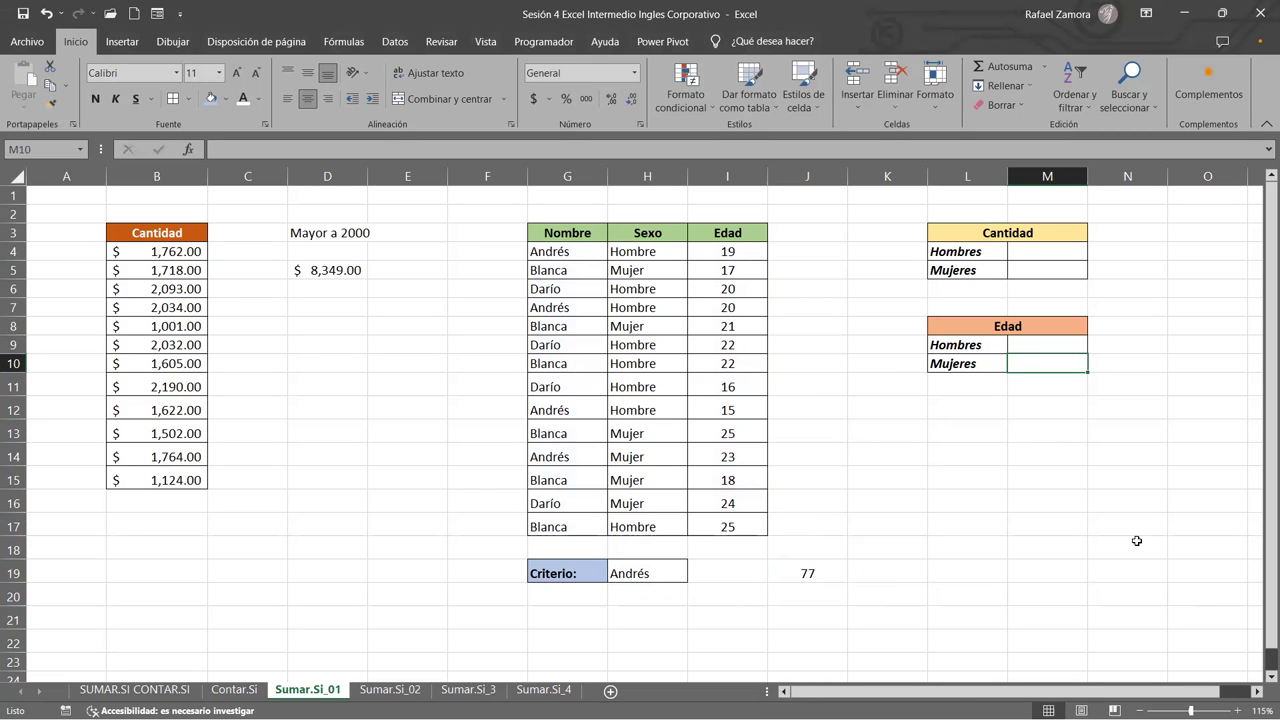
Move among the Cantidad result cells M4 and M5, ending on the Mujeres count M5
{"action": "left_click", "coordinate": [1137, 541]}
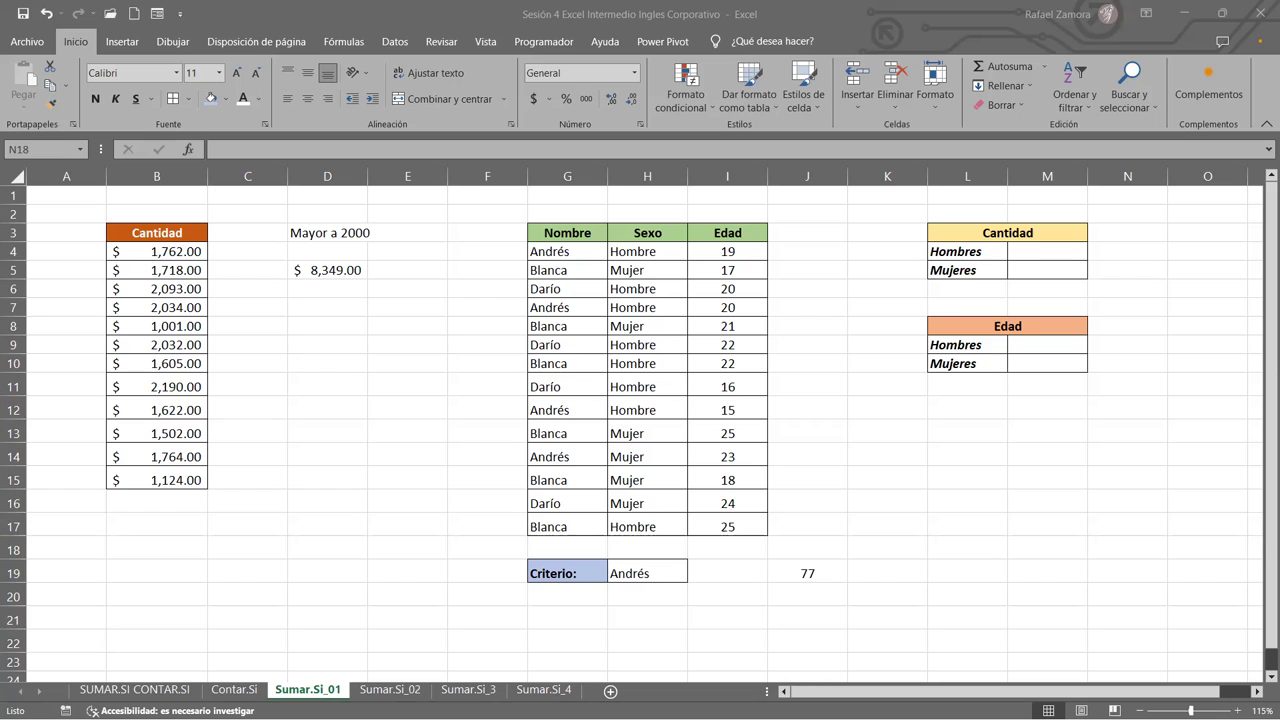
{"action": "left_click", "coordinate": [1019, 267]}
{"action": "left_click", "coordinate": [1030, 254]}
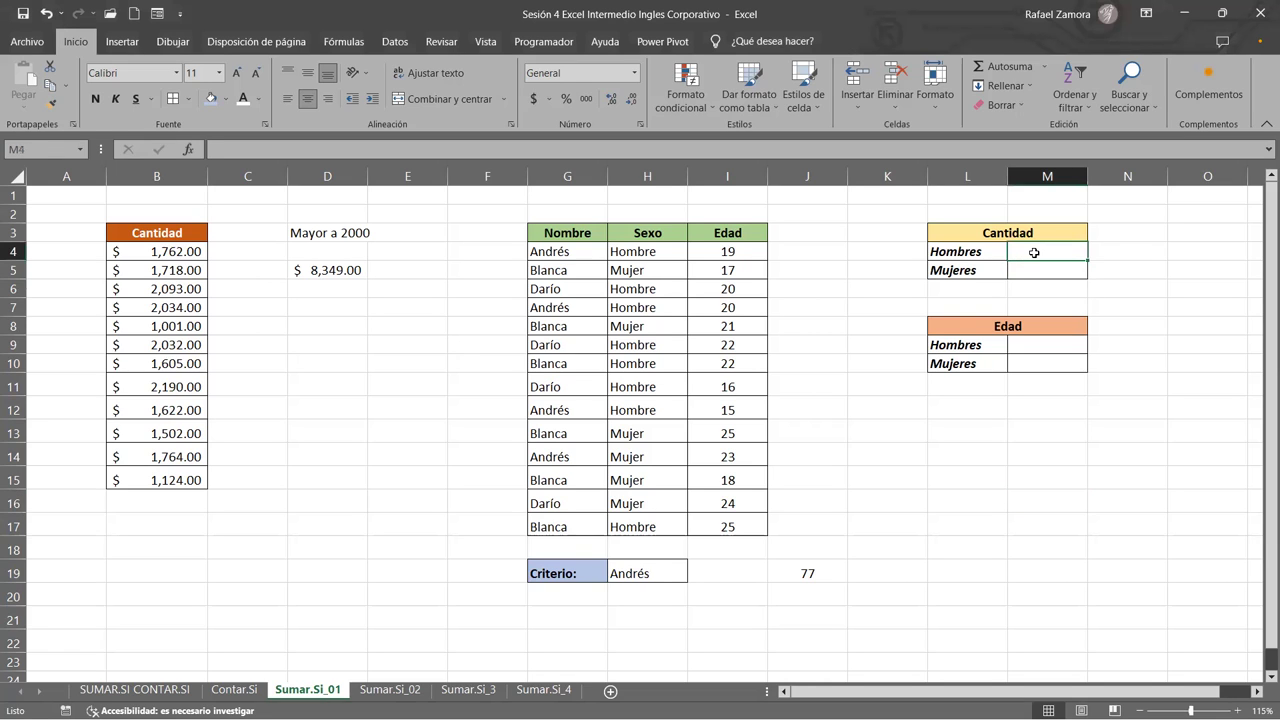
{"action": "left_click", "coordinate": [1035, 267]}
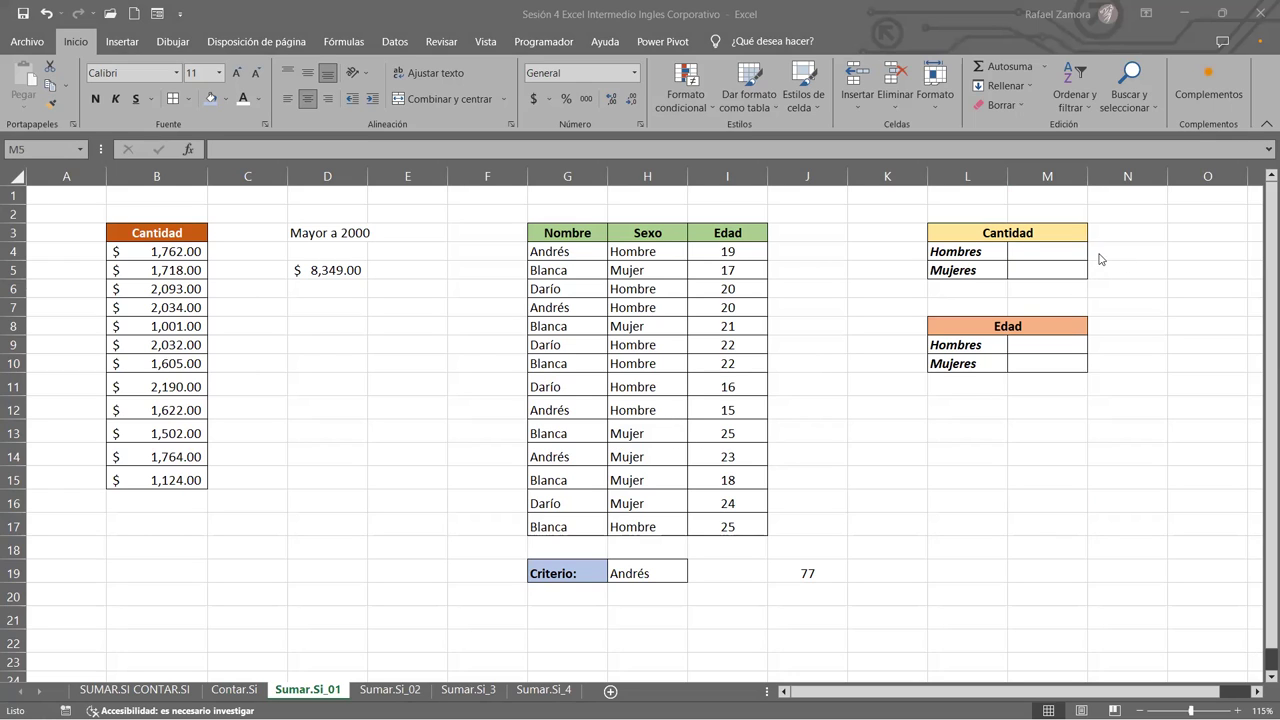
Enter expected counts 8 in N4 and 6 in N5 beside Hombres and Mujeres
{"action": "left_click", "coordinate": [1141, 254]}
{"action": "type", "text": "8"}
{"action": "key", "text": "Return"}
{"action": "type", "text": "6"}
{"action": "left_click", "coordinate": [1179, 342]}
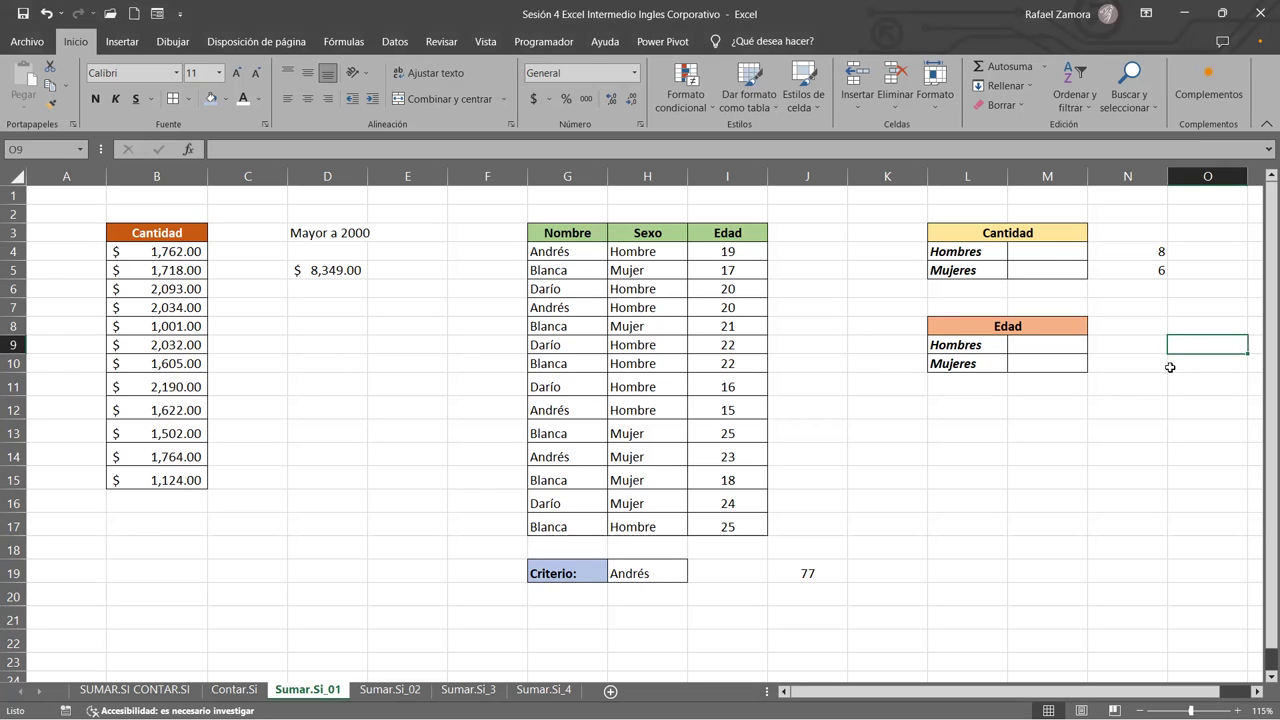
Select the cells beside the Edad Hombres and Mujeres rows, then the Cantidad cell M4
{"action": "left_click_drag", "start_coordinate": [1145, 347], "coordinate": [1140, 364]}
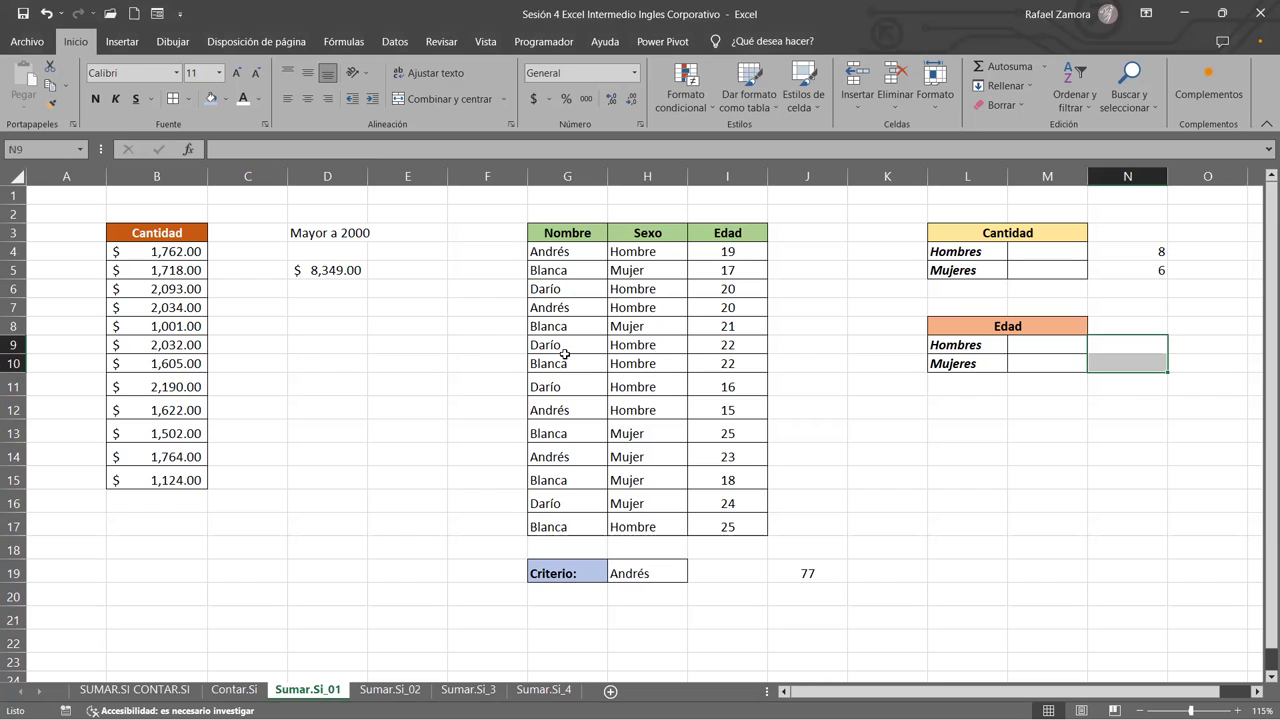
{"action": "left_click", "coordinate": [1119, 345]}
{"action": "left_click", "coordinate": [1100, 365]}
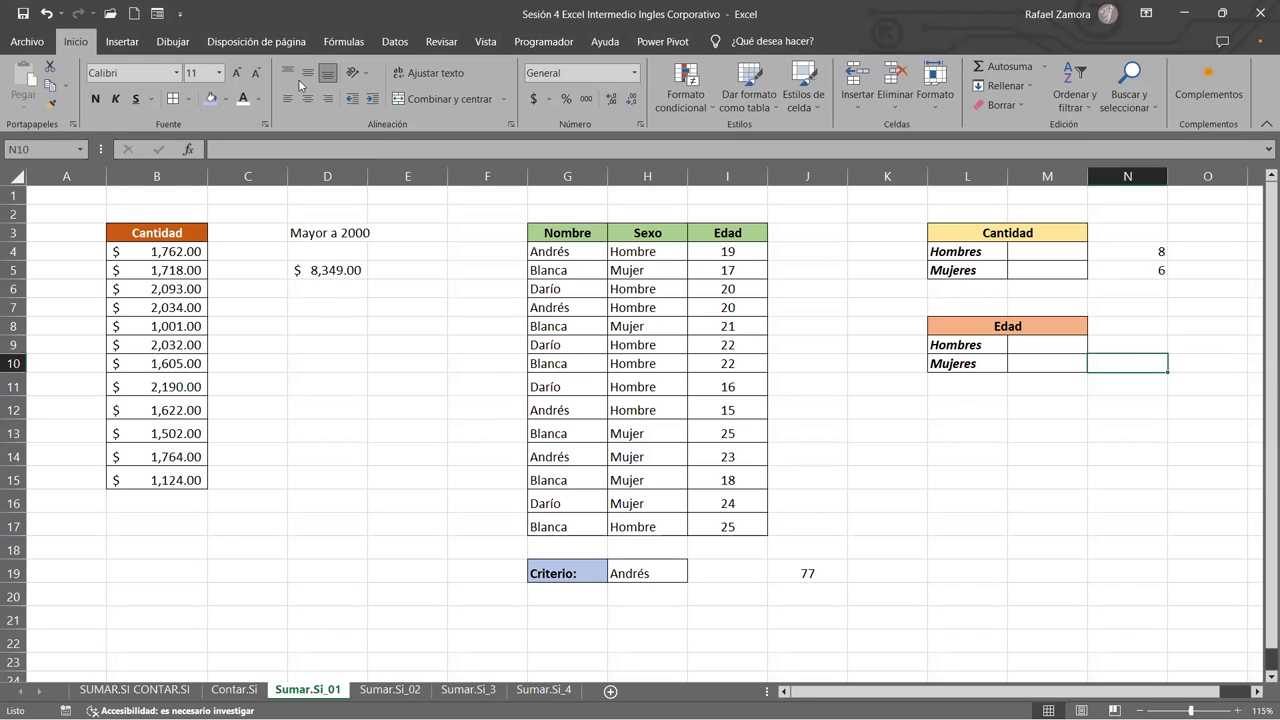
{"action": "left_click", "coordinate": [1012, 258]}
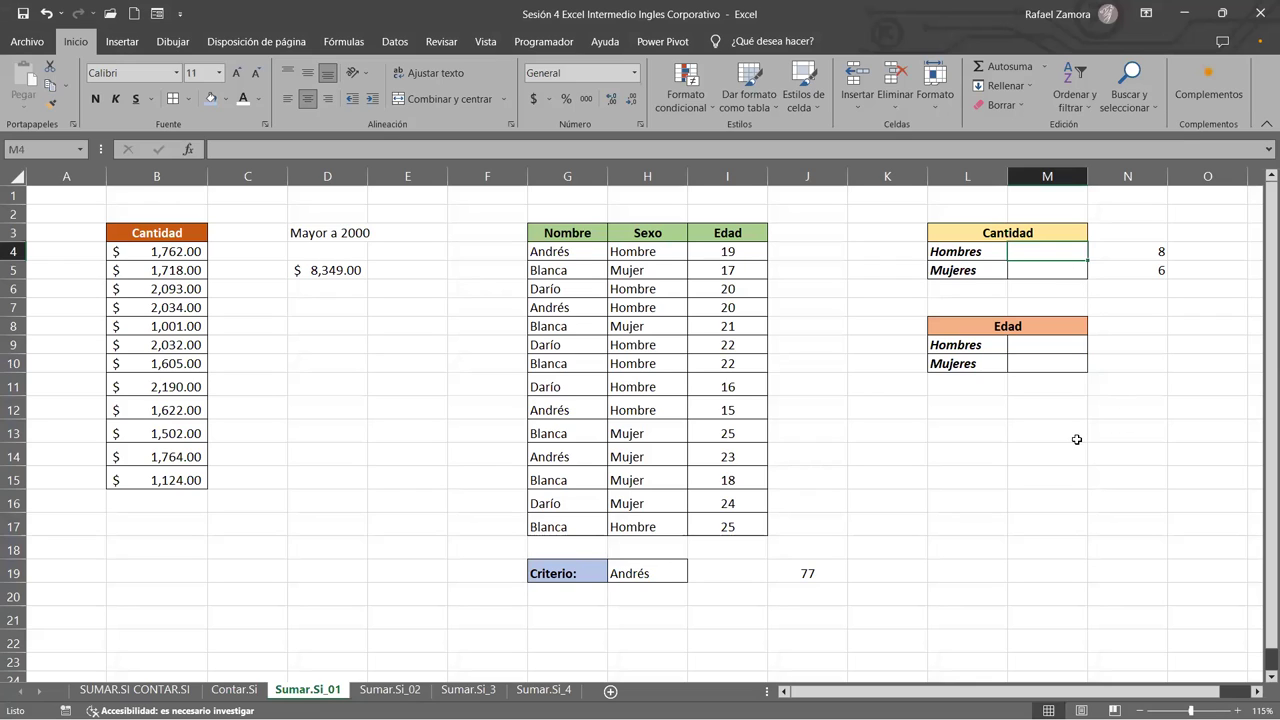
Start =SUMAR.SI in M4 with the Sexo range H4:H17
{"action": "type", "text": "="}
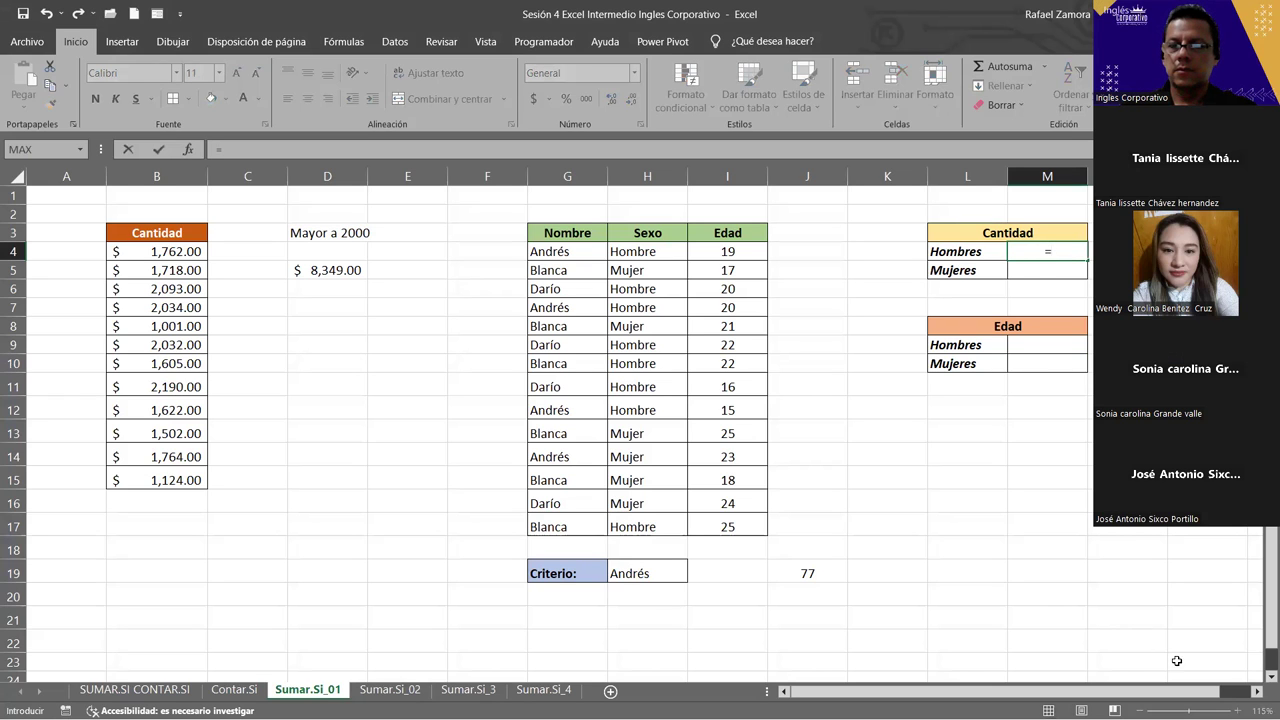
{"action": "scroll", "coordinate": [929, 251], "scroll_direction": "right", "scroll_amount": 1}
{"action": "scroll", "coordinate": [900, 300], "scroll_direction": "right", "scroll_amount": 2}
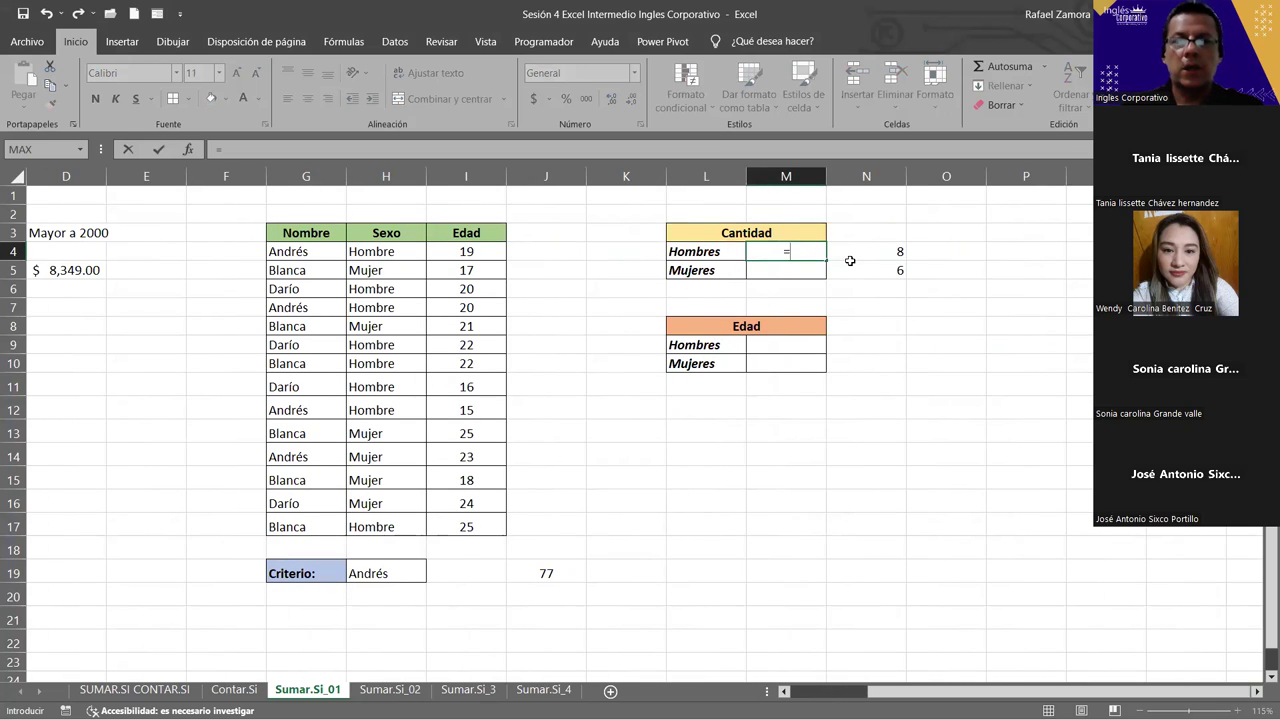
{"action": "type", "text": "sum"}
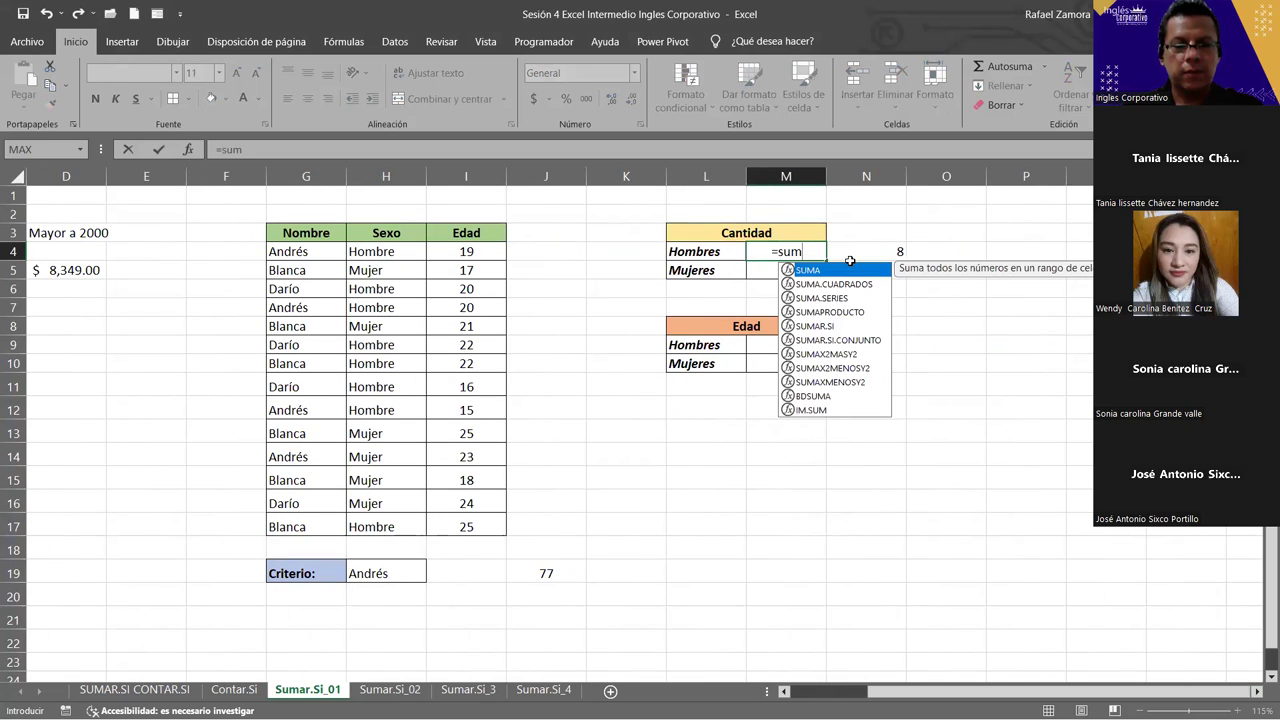
{"action": "type", "text": "ar"}
{"action": "key", "text": "Tab"}
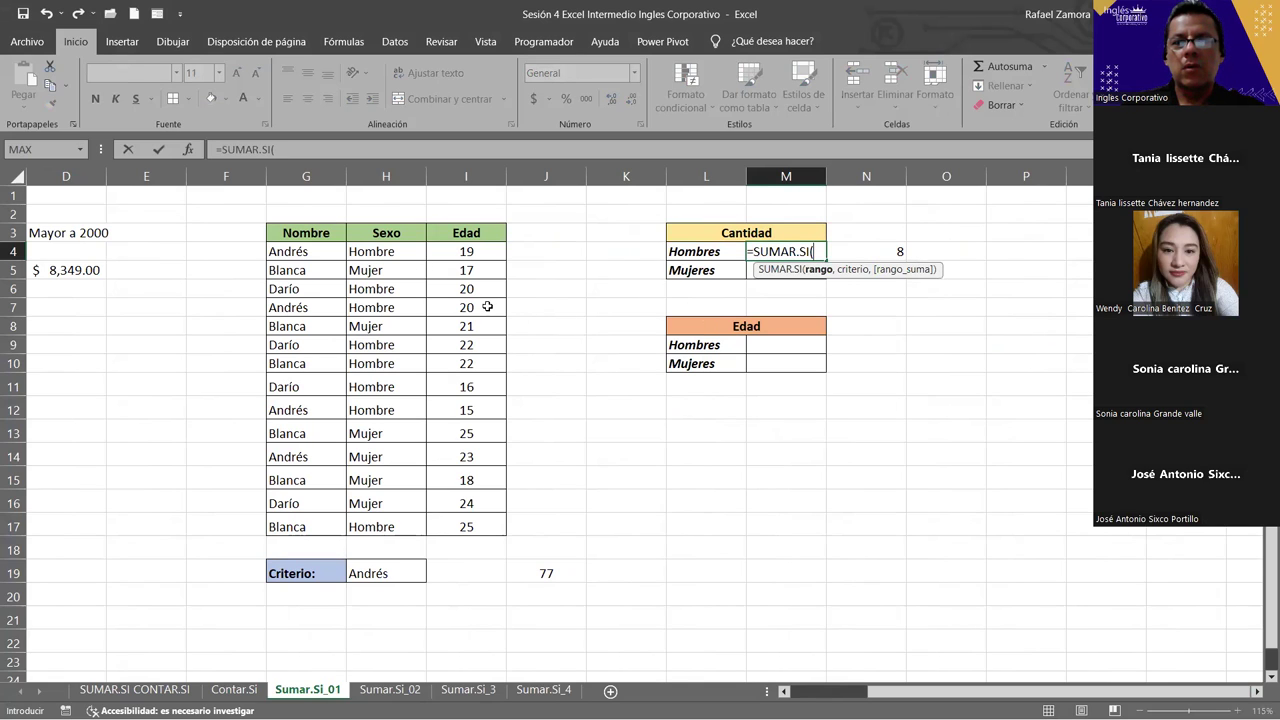
{"action": "left_click", "coordinate": [385, 253]}
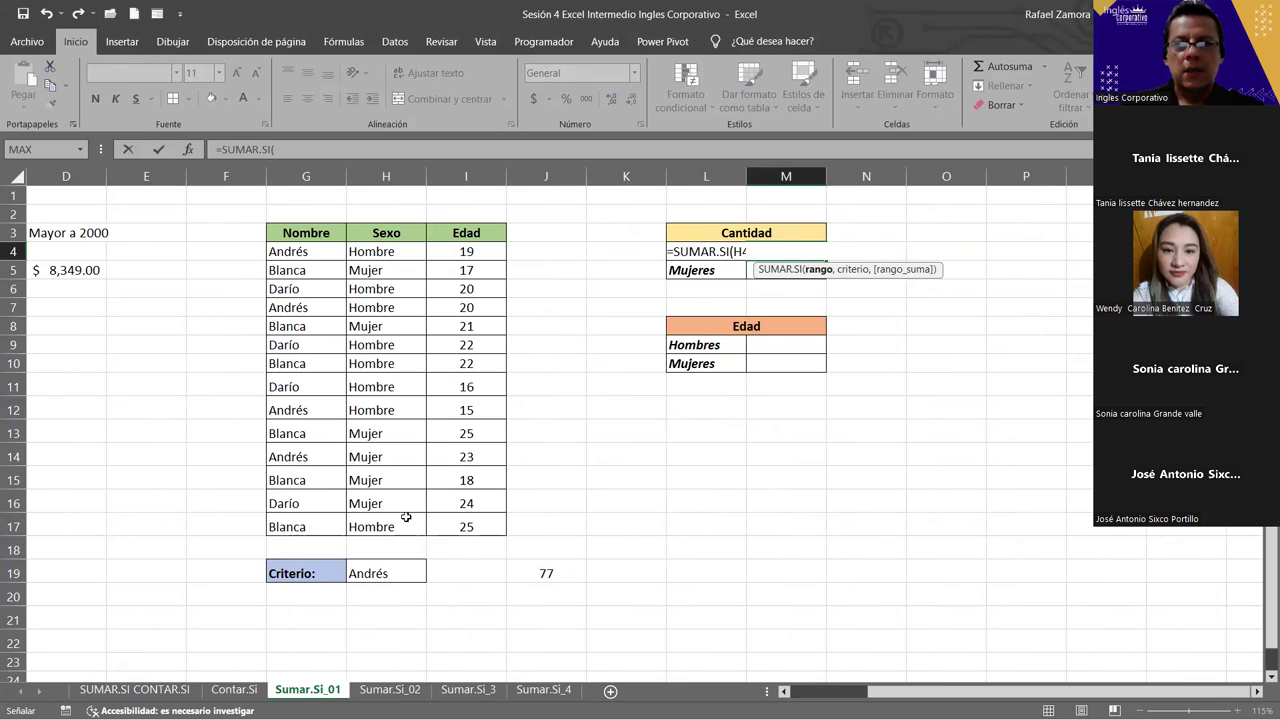
{"action": "left_click_drag", "start_coordinate": [406, 517], "coordinate": [406, 517]}
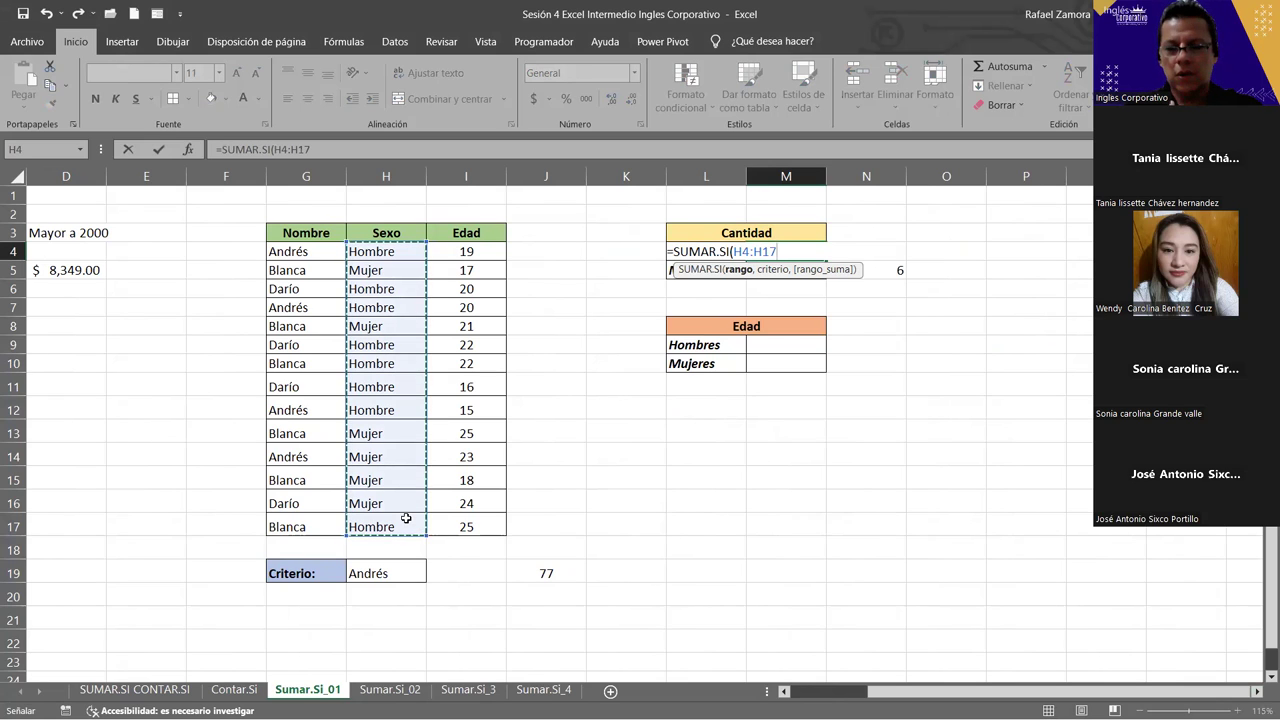
{"action": "type", "text": ","}
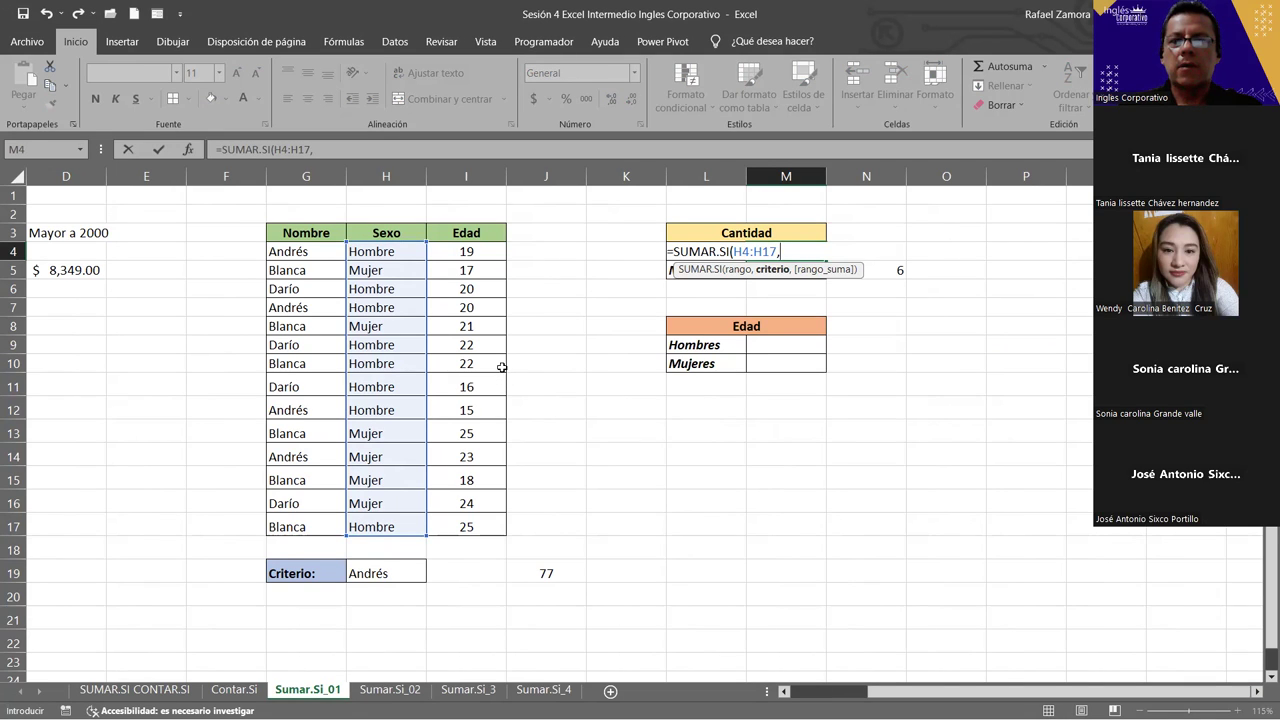
Add criterion L4 and sum range I4:I17, committing the formula that returns 0
{"action": "left_click", "coordinate": [634, 247]}
{"action": "key", "text": "Right"}
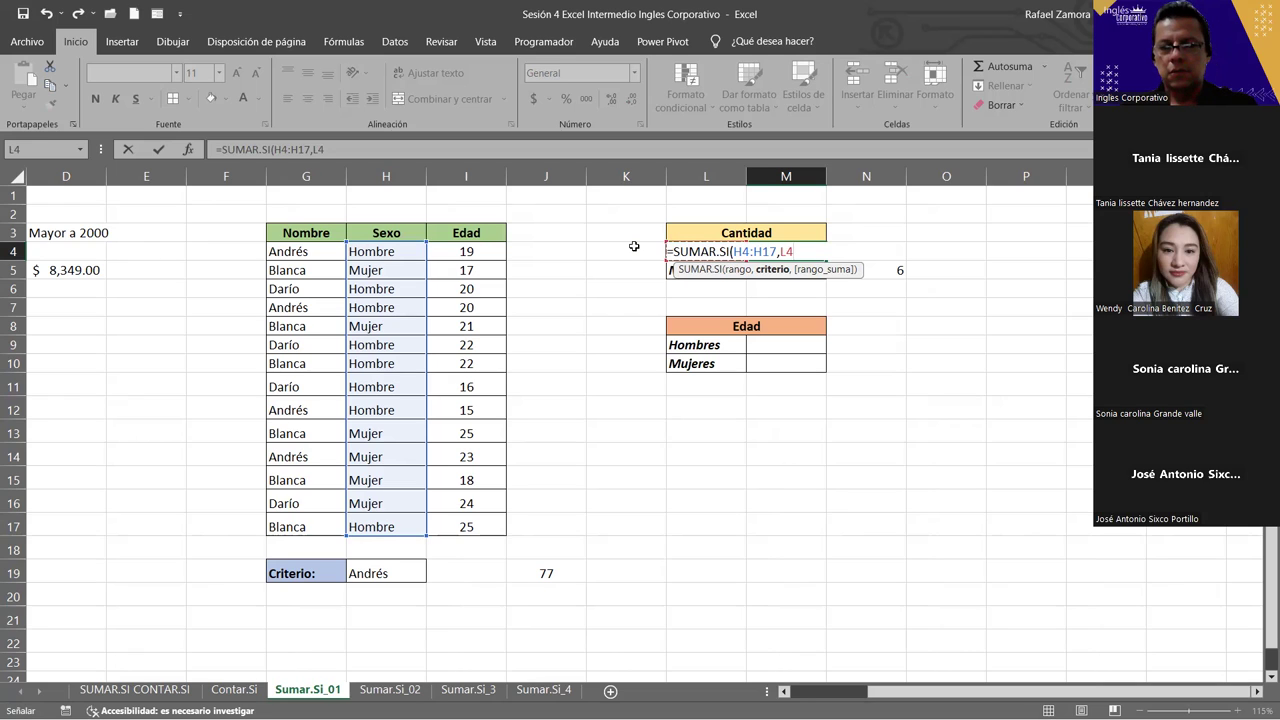
{"action": "type", "text": ","}
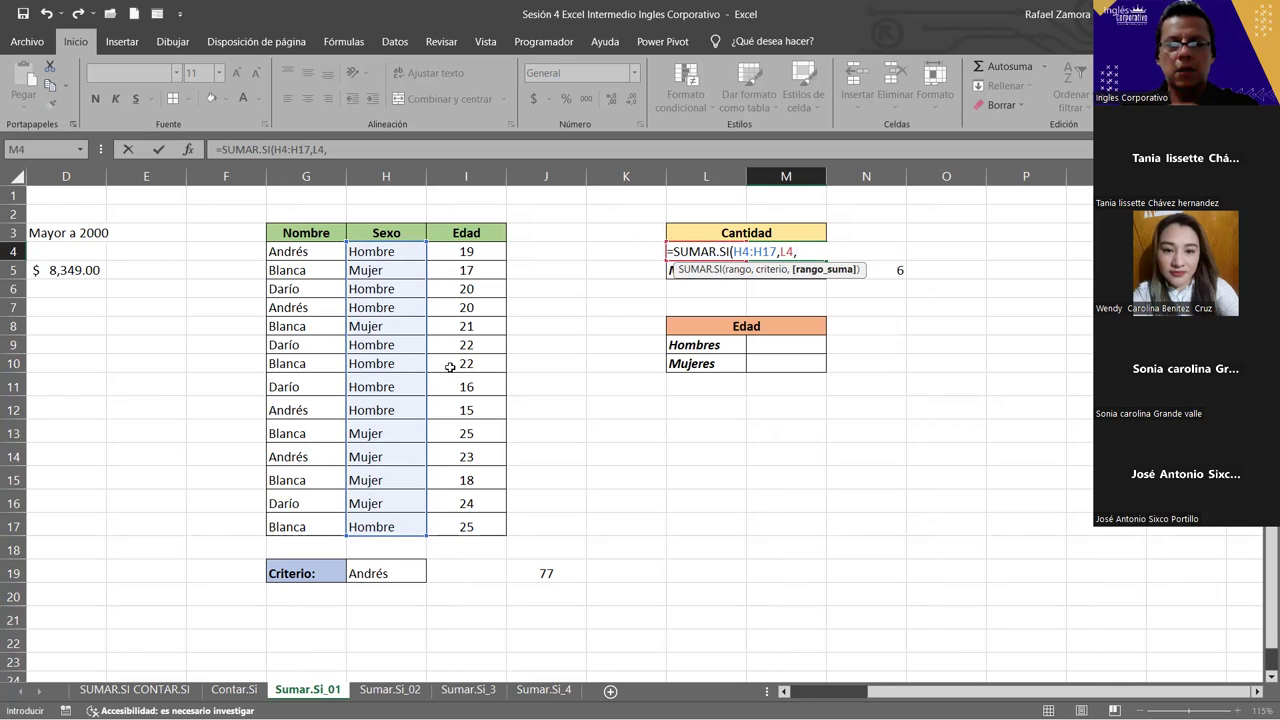
{"action": "left_click", "coordinate": [484, 251]}
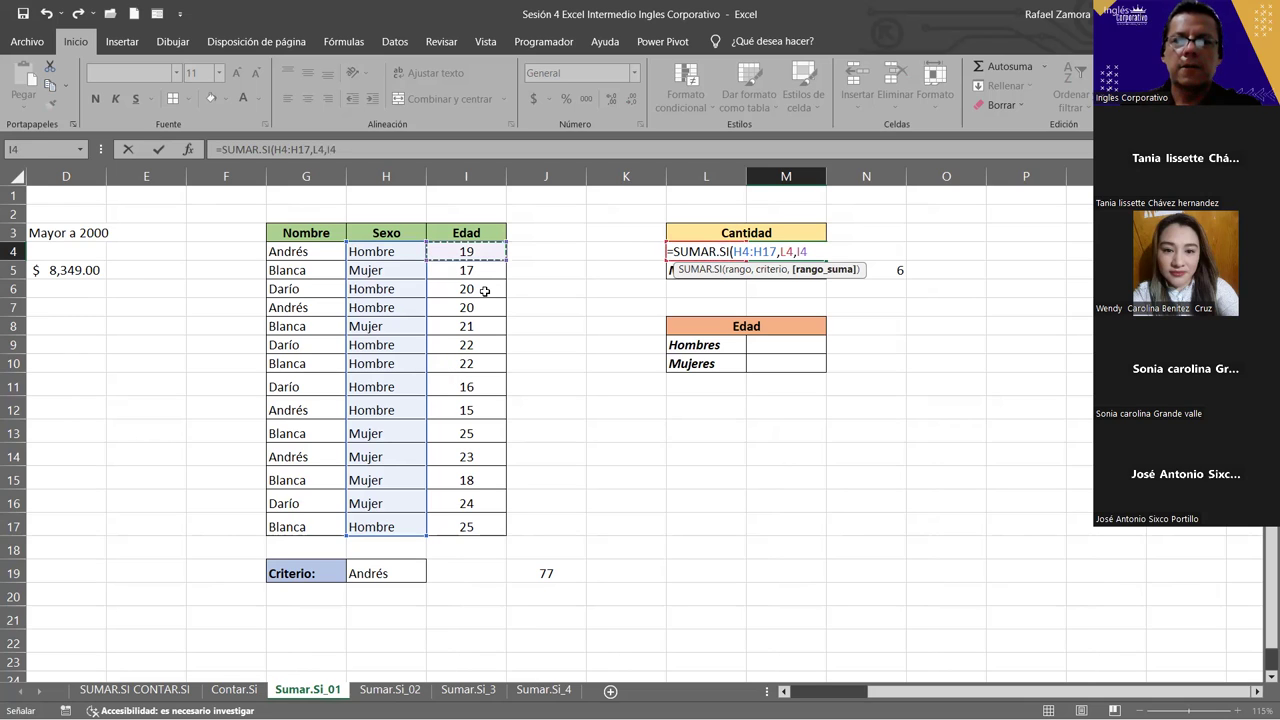
{"action": "left_click", "coordinate": [465, 528], "text": "shift"}
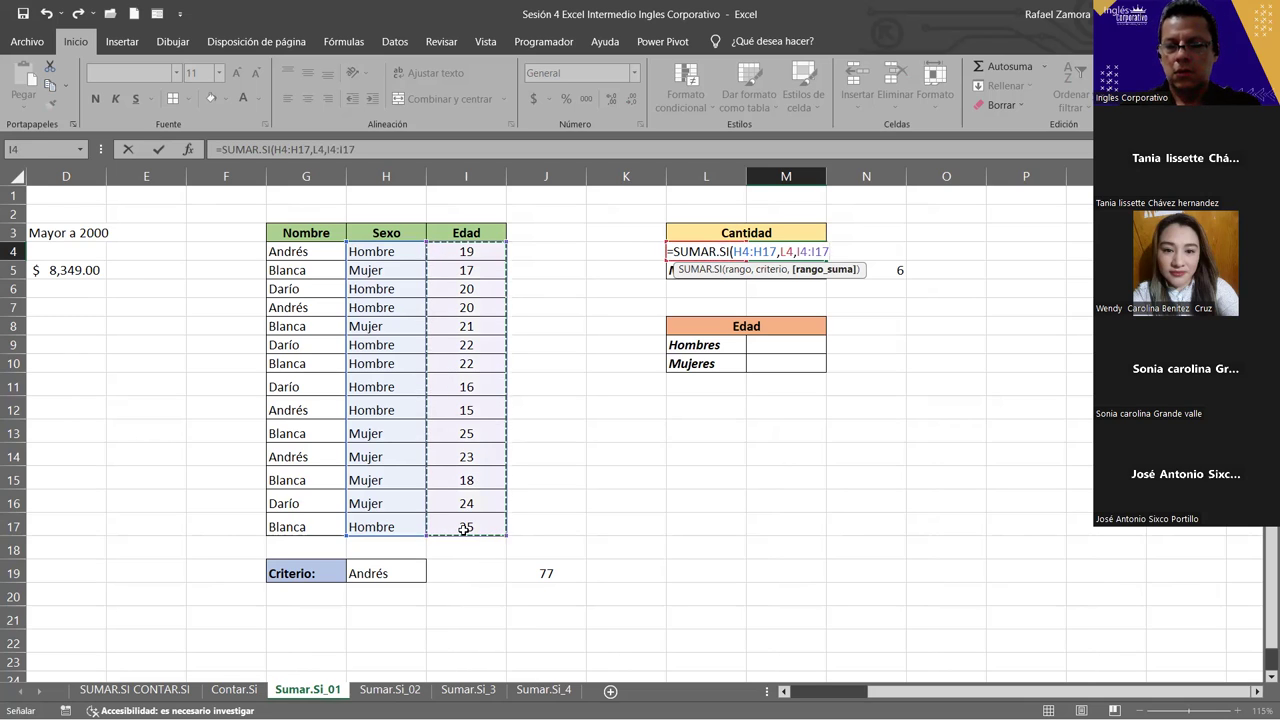
{"action": "key", "text": "Return"}
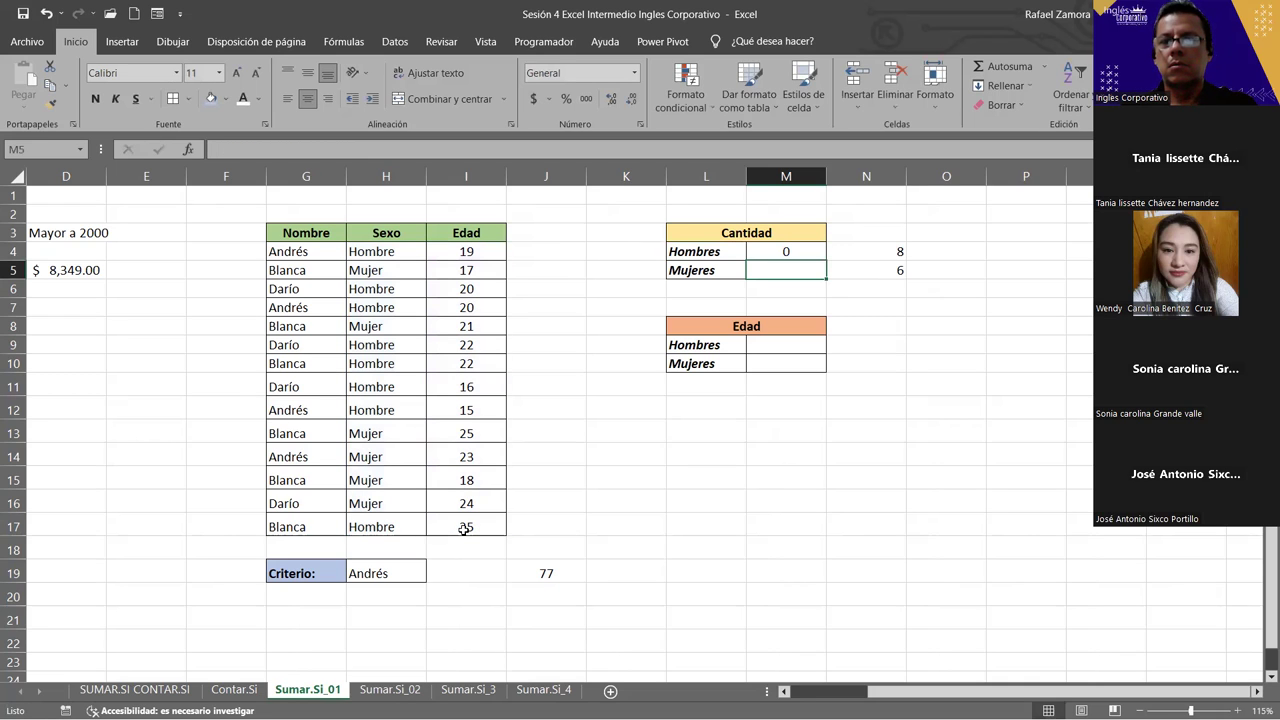
Recommit the M4 formula unchanged, then begin retyping it as =contar
{"action": "double_click", "coordinate": [777, 253]}
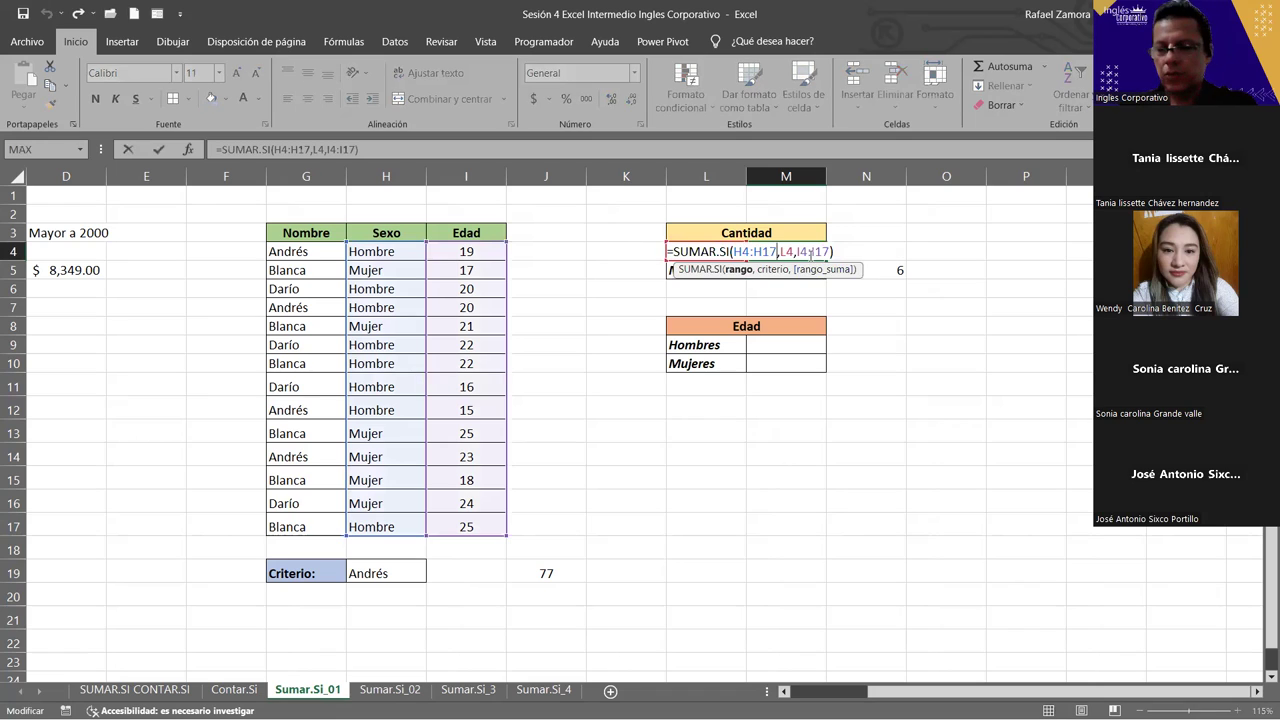
{"action": "key", "text": "Return"}
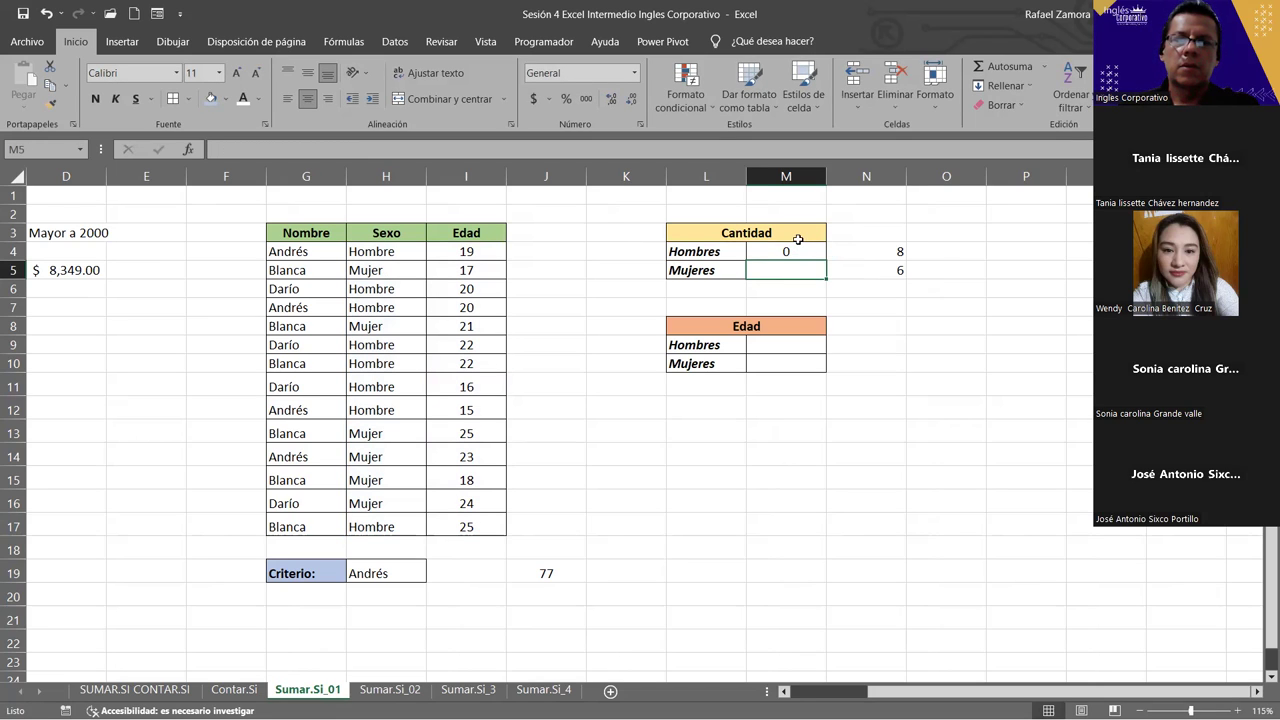
{"action": "left_click", "coordinate": [797, 252]}
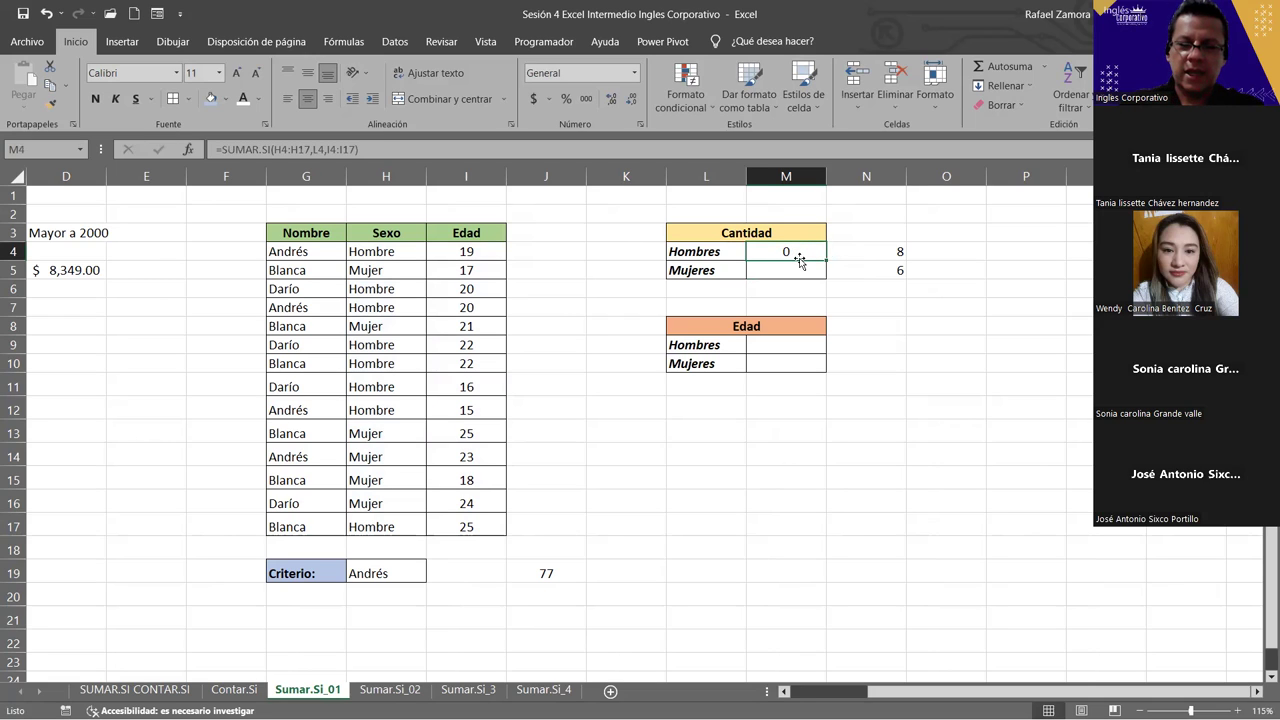
{"action": "type", "text": "?"}
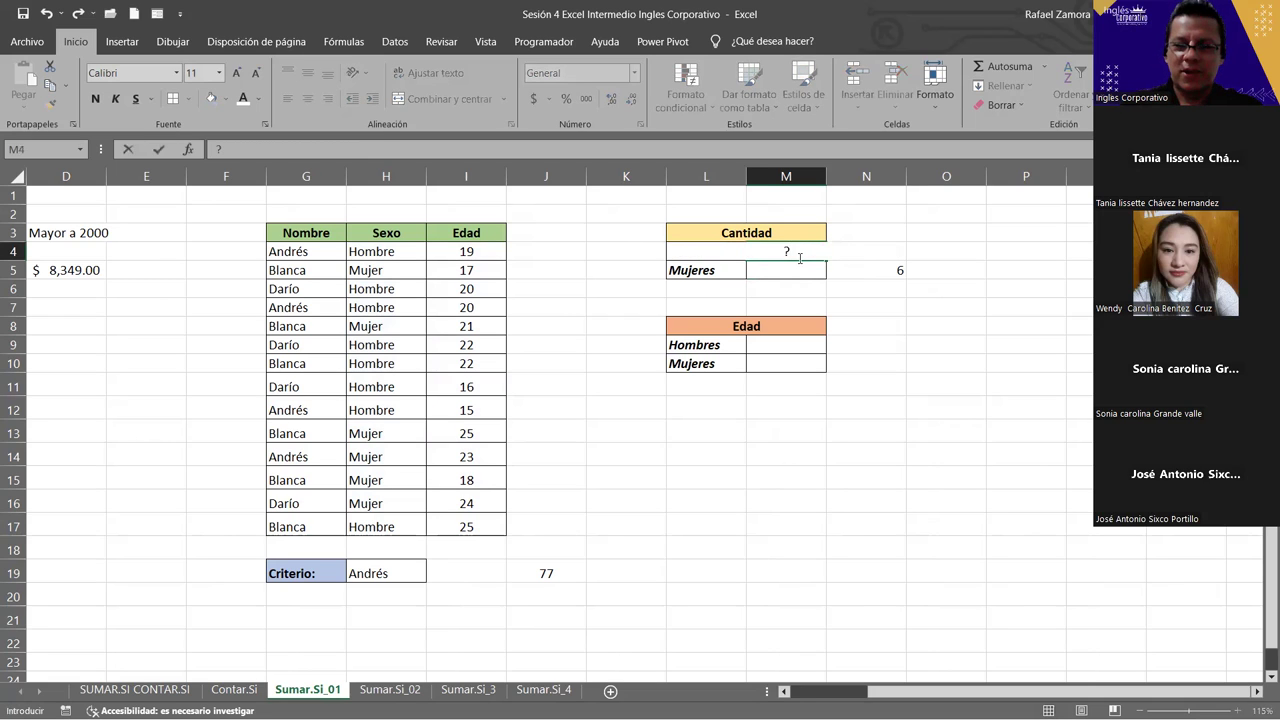
{"action": "type", "text": "="}
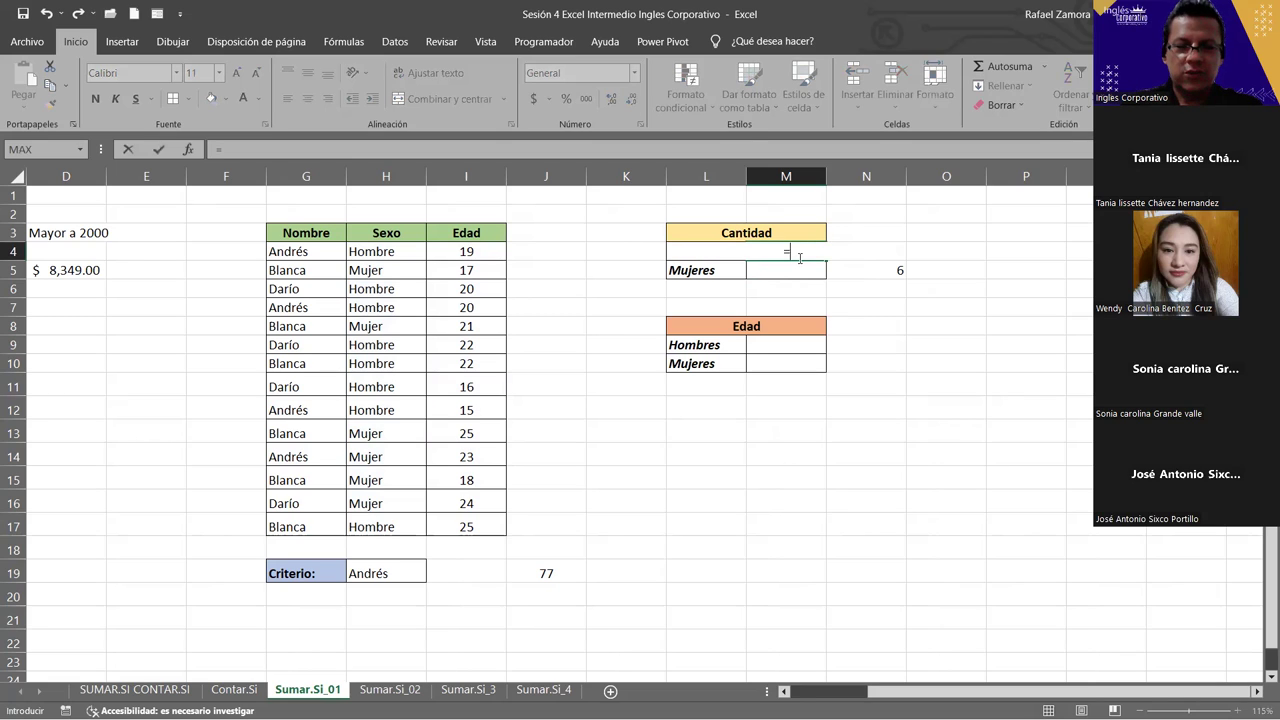
{"action": "type", "text": "contar"}
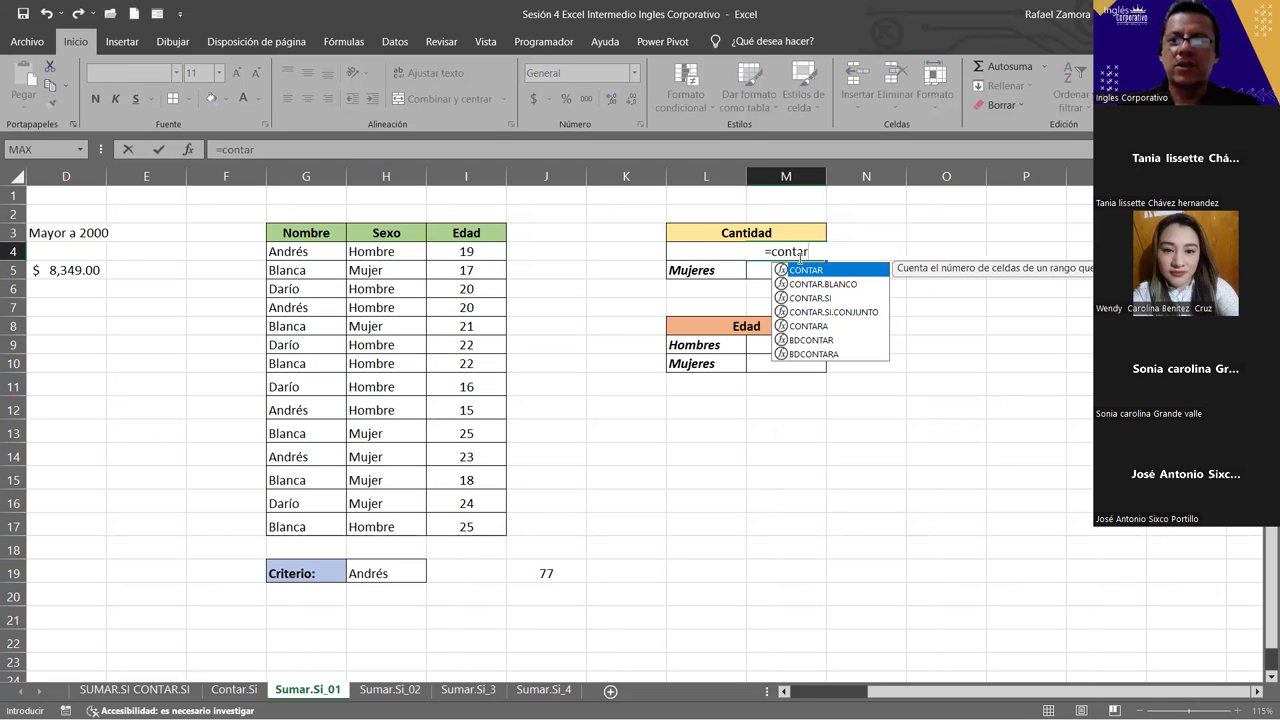
Complete =CONTAR.SI(H4:H17,L4) in M4 for the Hombres count, which returns 0
{"action": "double_click", "coordinate": [810, 298]}
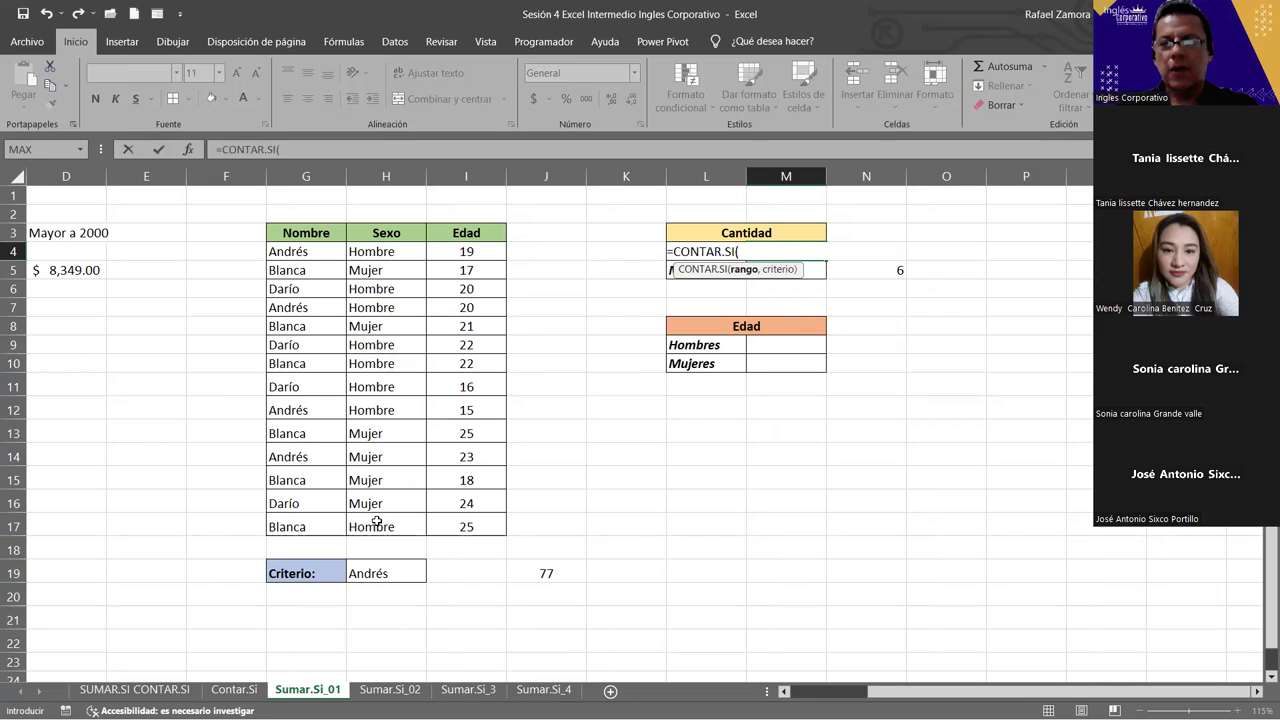
{"action": "left_click_drag", "start_coordinate": [371, 523], "coordinate": [384, 251]}
{"action": "type", "text": ","}
{"action": "left_click", "coordinate": [630, 250]}
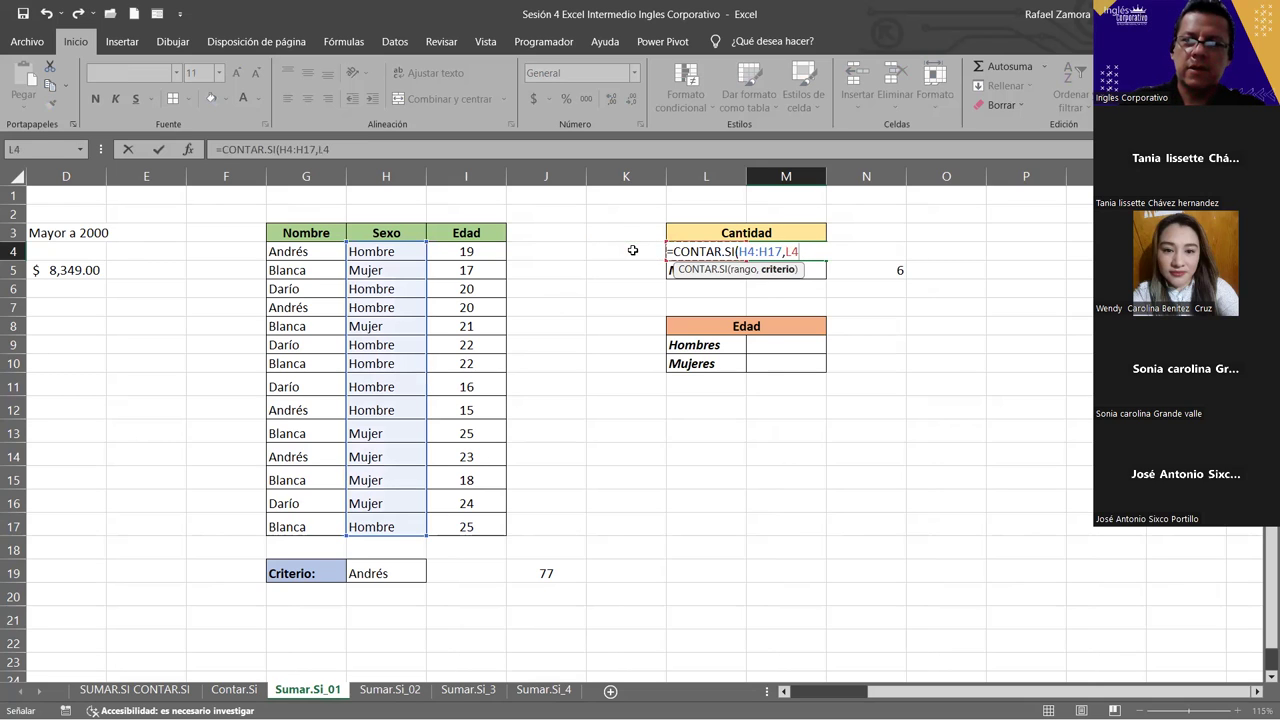
{"action": "type", "text": ")"}
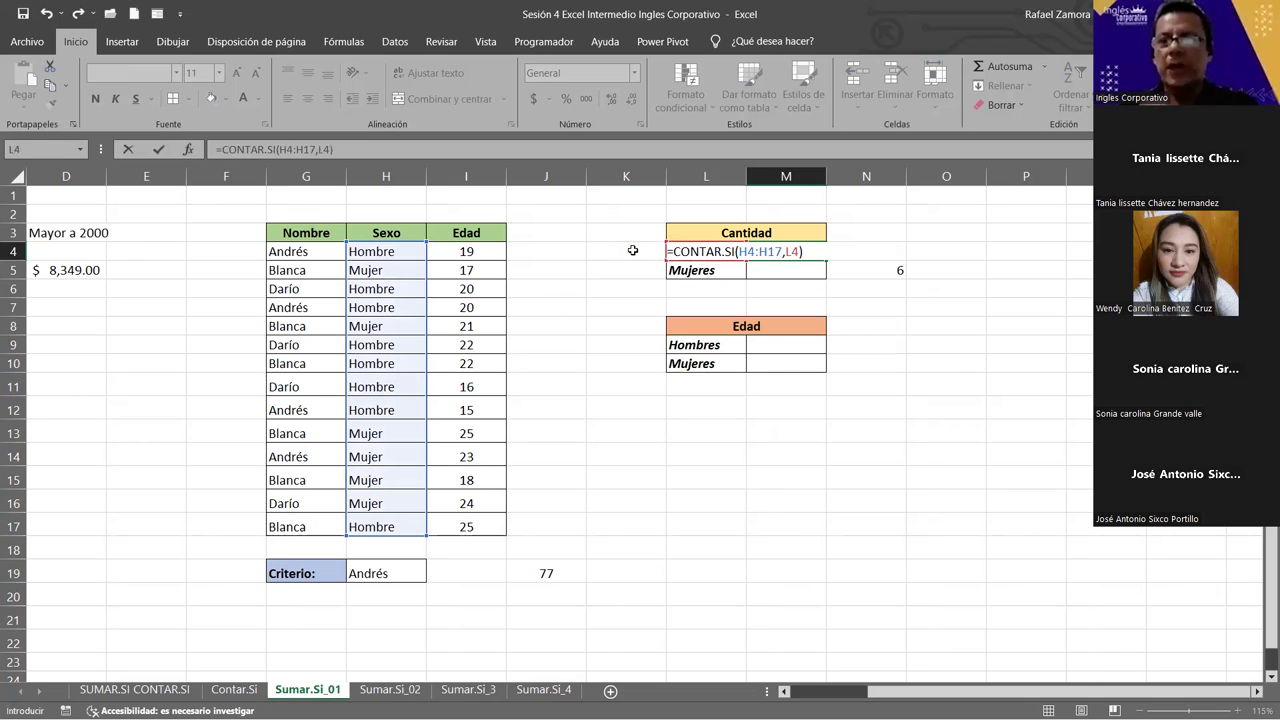
{"action": "key", "text": "Return"}
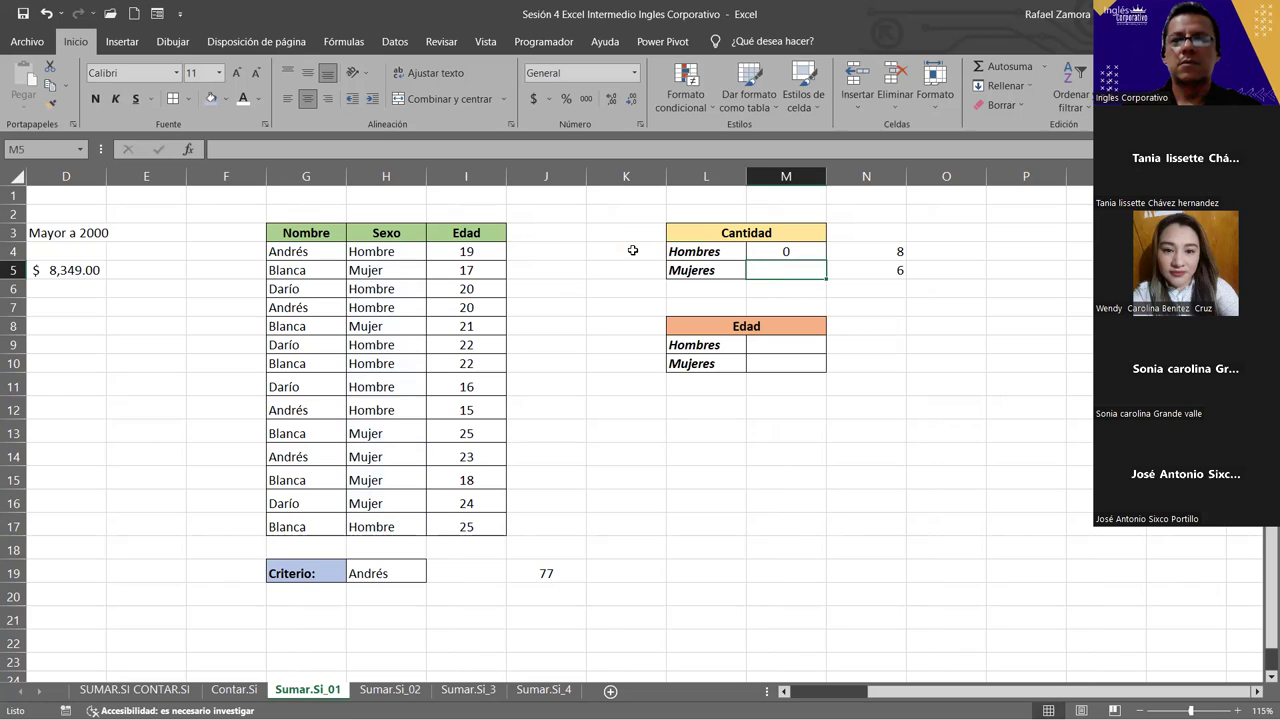
{"action": "double_click", "coordinate": [785, 251]}
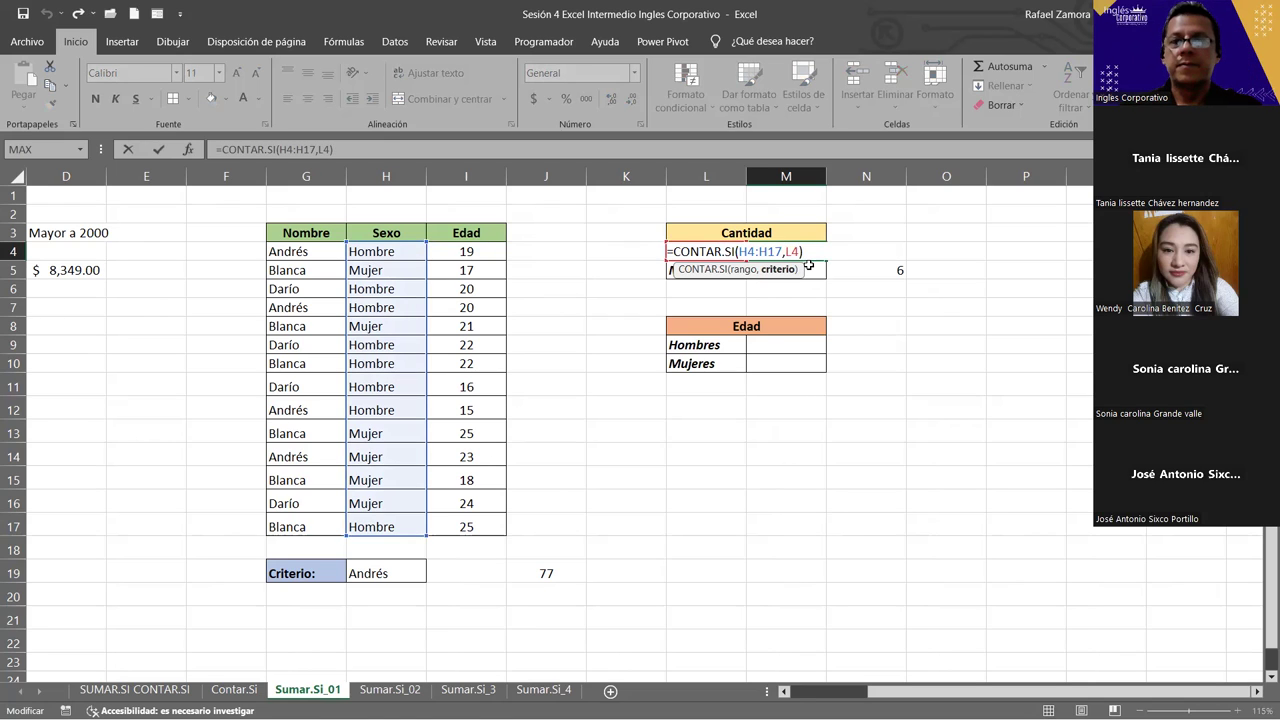
{"action": "key", "text": "Return"}
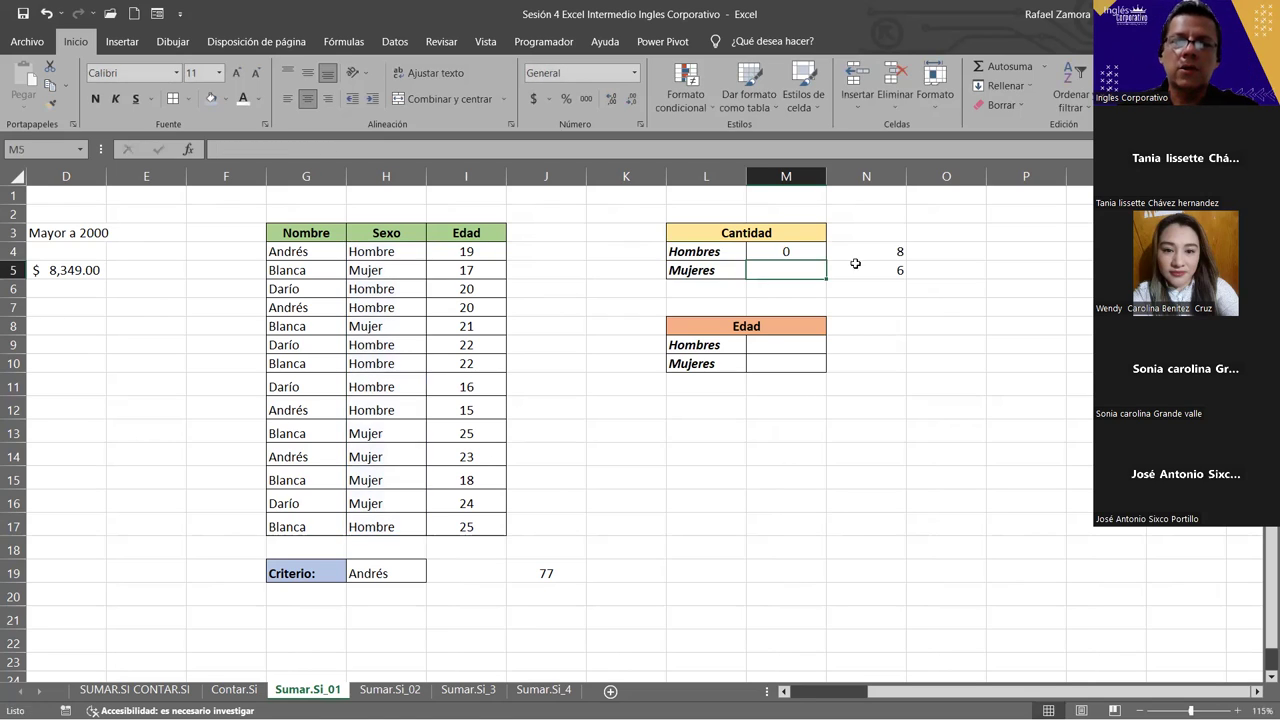
{"action": "left_click", "coordinate": [777, 252]}
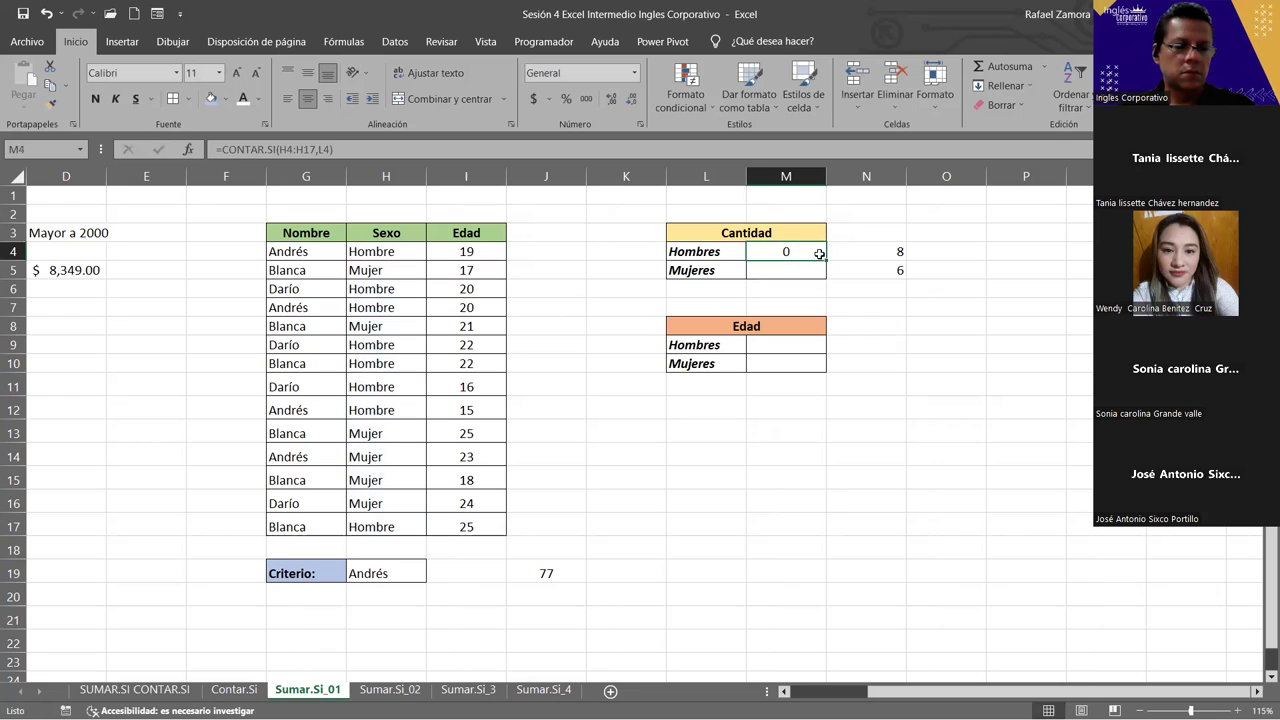
{"action": "key", "text": "F2"}
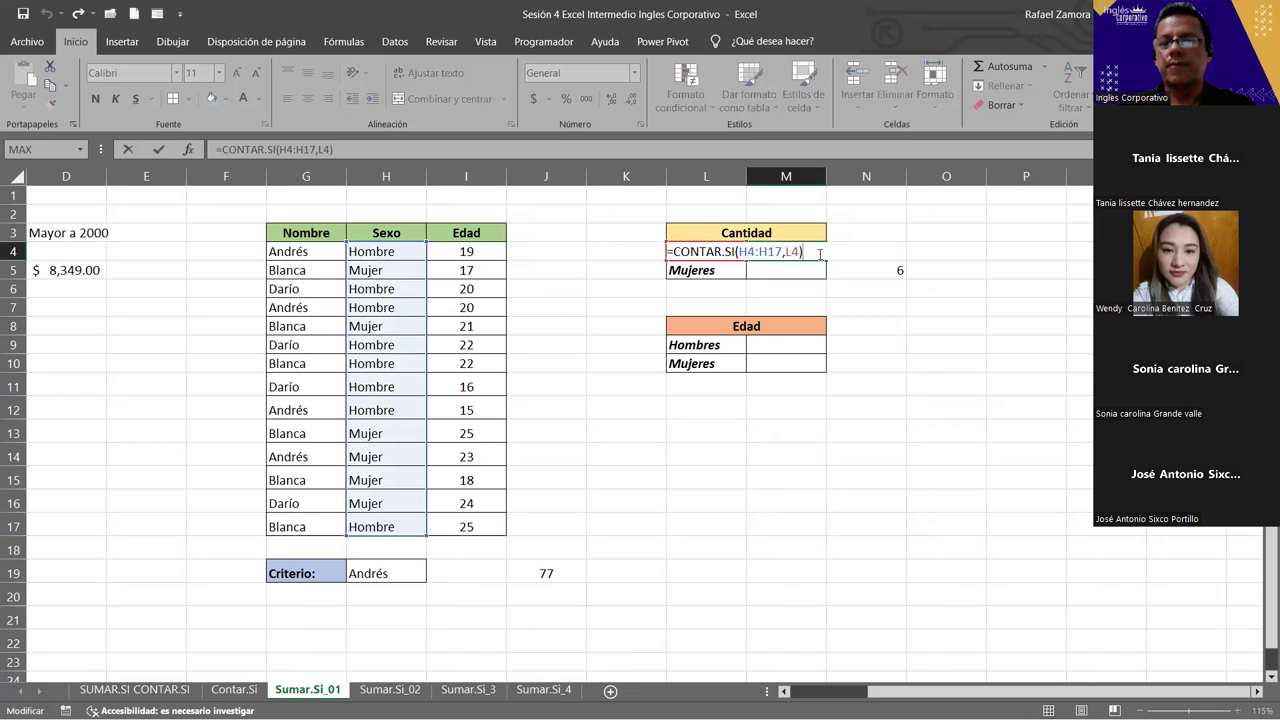
{"action": "key", "text": "Return"}
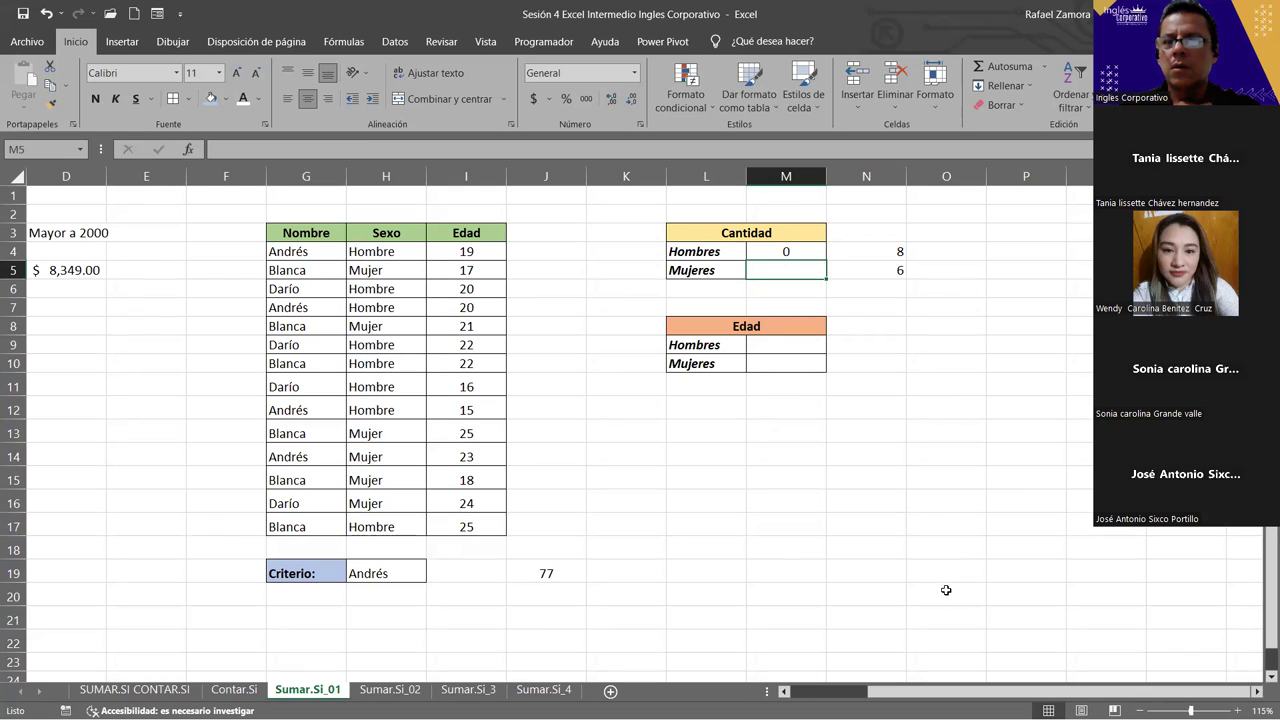
{"action": "left_click", "coordinate": [788, 251]}
{"action": "double_click", "coordinate": [790, 254]}
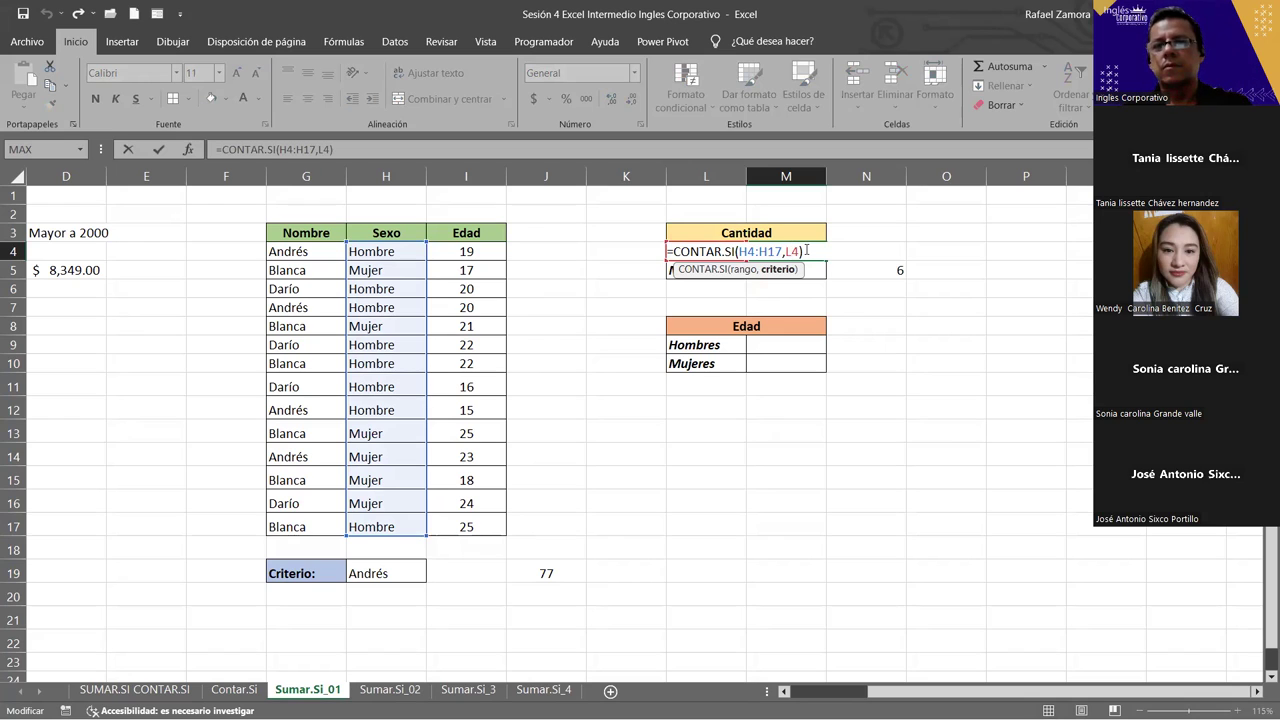
{"action": "left_click", "coordinate": [806, 251]}
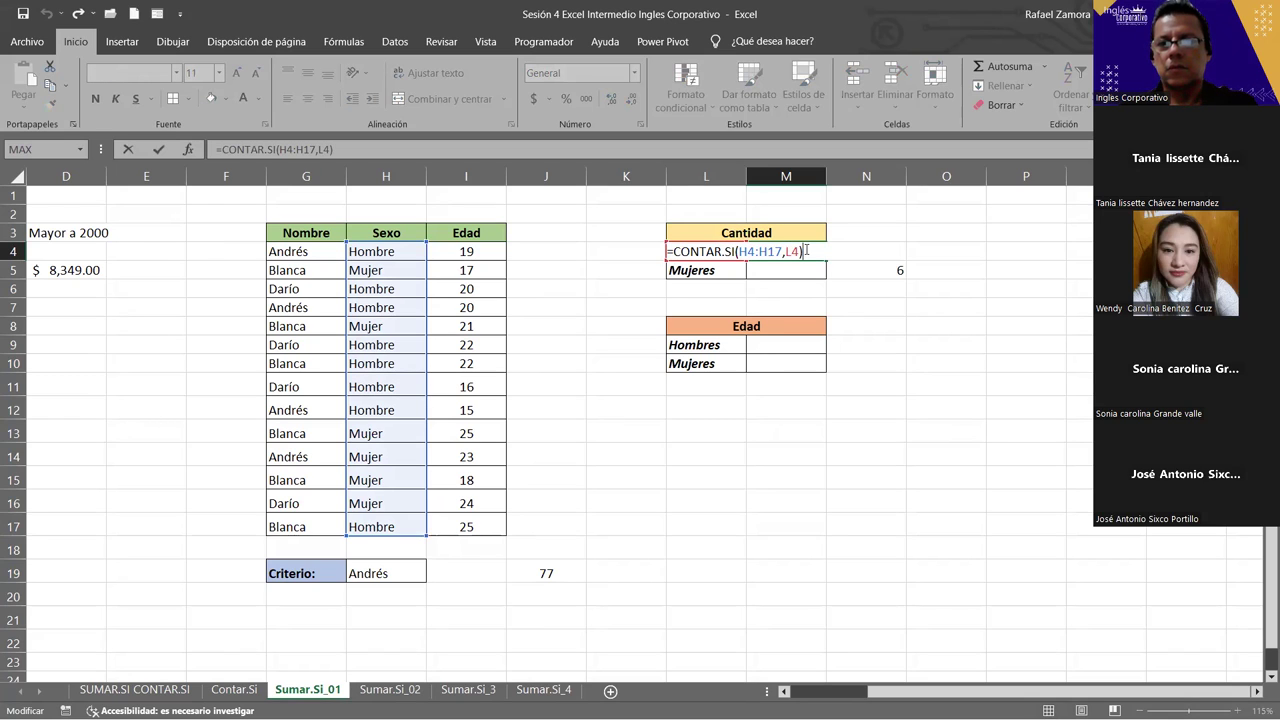
{"action": "key", "text": "Return"}
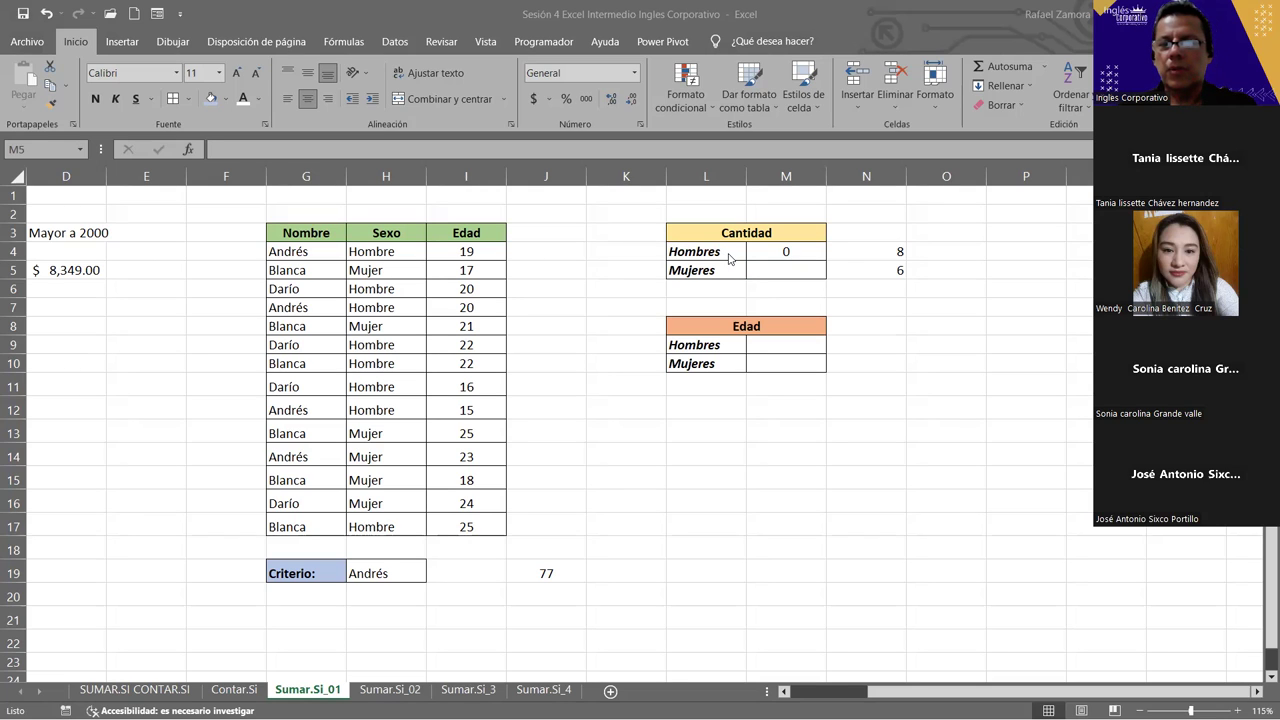
Edit the L4 label from Hombres to Hombre, making M4 return 8
{"action": "left_click", "coordinate": [729, 256]}
{"action": "double_click", "coordinate": [729, 253]}
{"action": "key", "text": "BackSpace"}
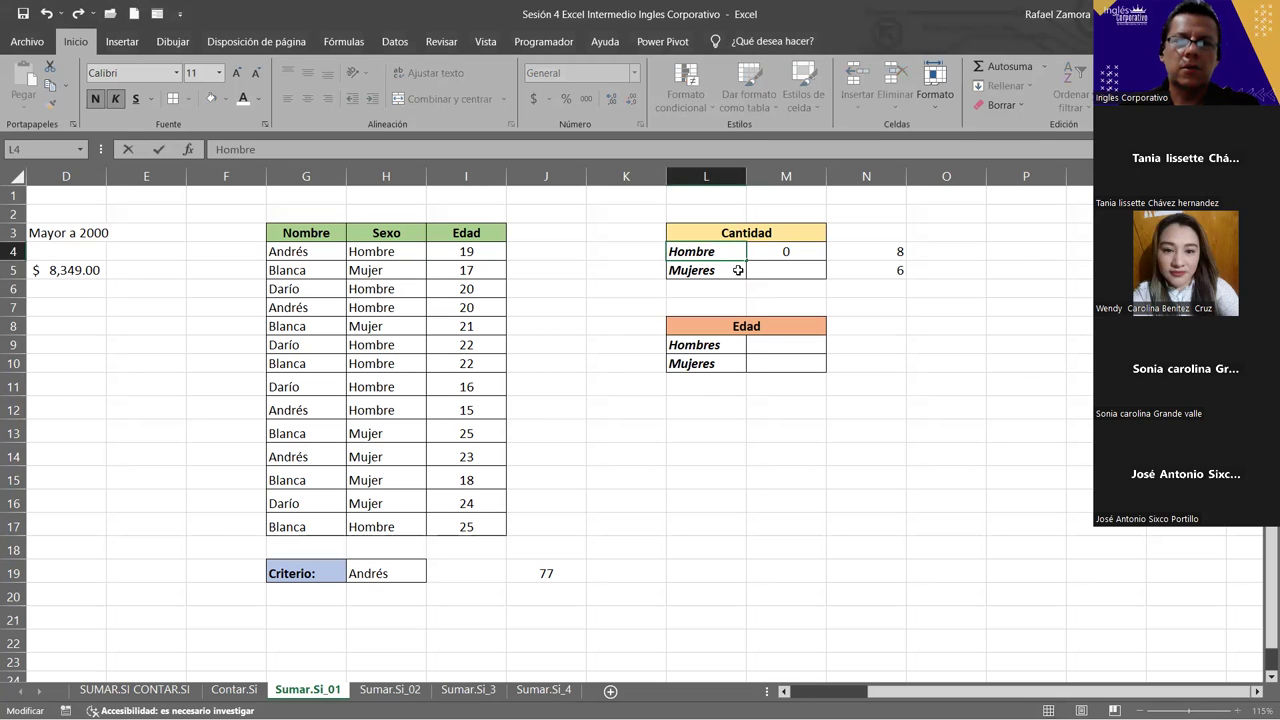
{"action": "left_click", "coordinate": [738, 270]}
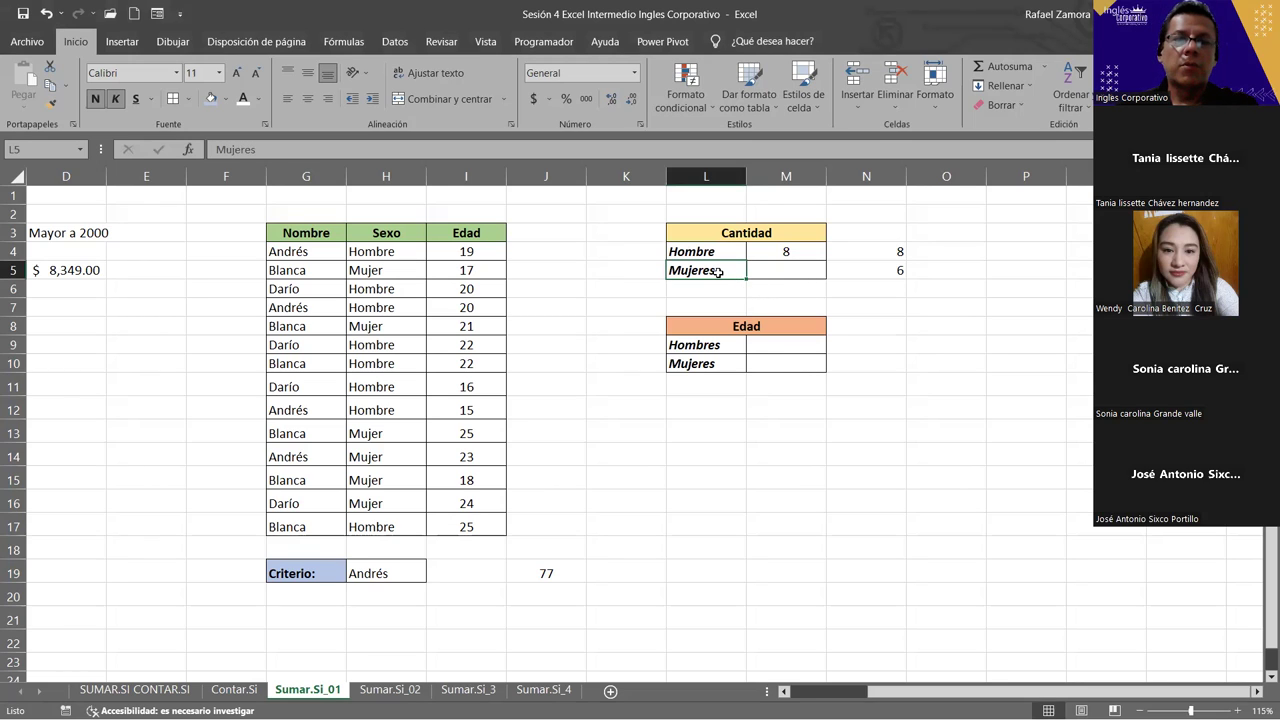
Trim the L5 label to Mujer and select the count cell M5
{"action": "double_click", "coordinate": [718, 272]}
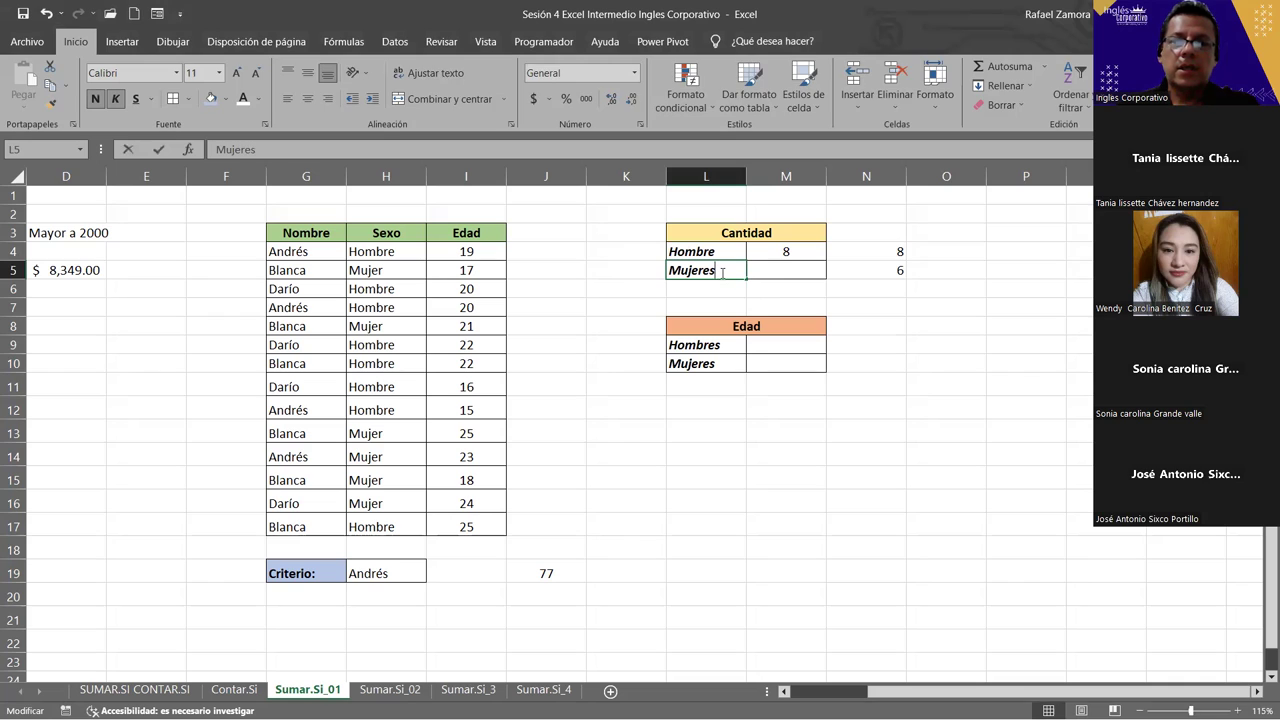
{"action": "key", "text": "BackSpace"}
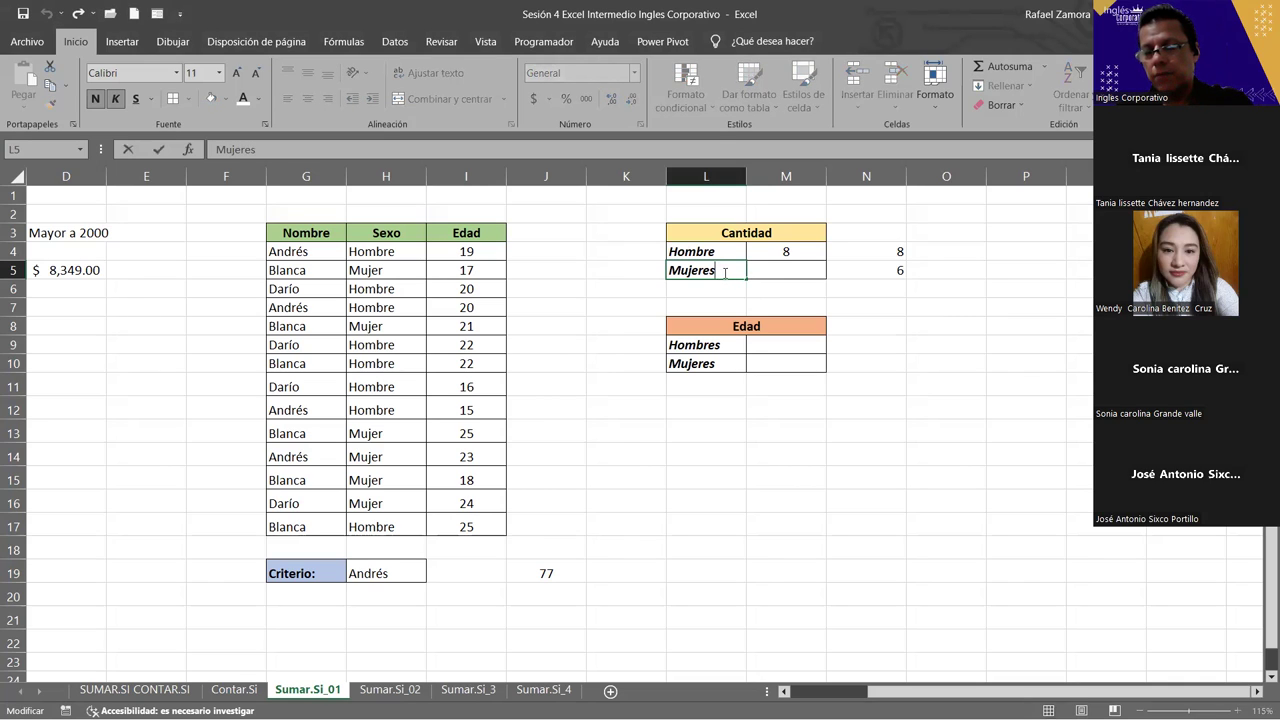
{"action": "key", "text": "BackSpace"}
{"action": "key", "text": "Return"}
{"action": "left_click", "coordinate": [789, 277]}
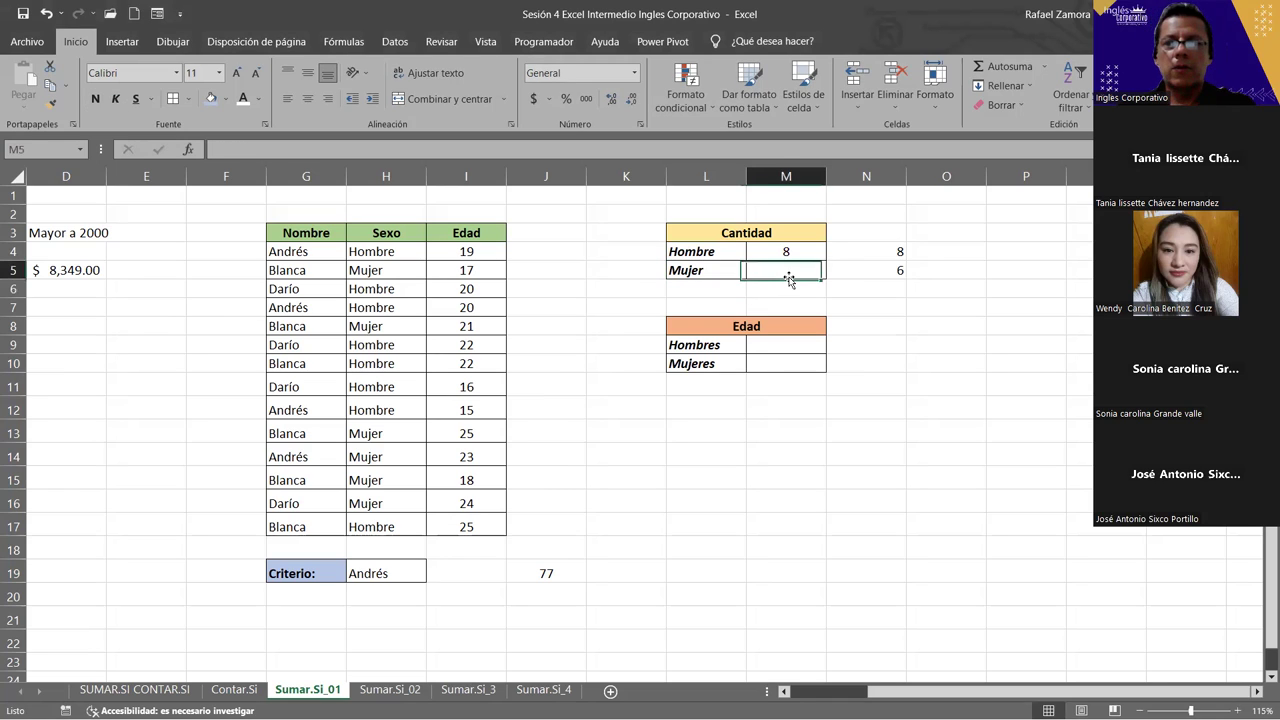
{"action": "type", "text": "?"}
{"action": "key", "text": "BackSpace"}
Enter =CONTAR.SI(H4:H17,L5) in M5 to count Mujer rows, returning 6
{"action": "type", "text": "="}
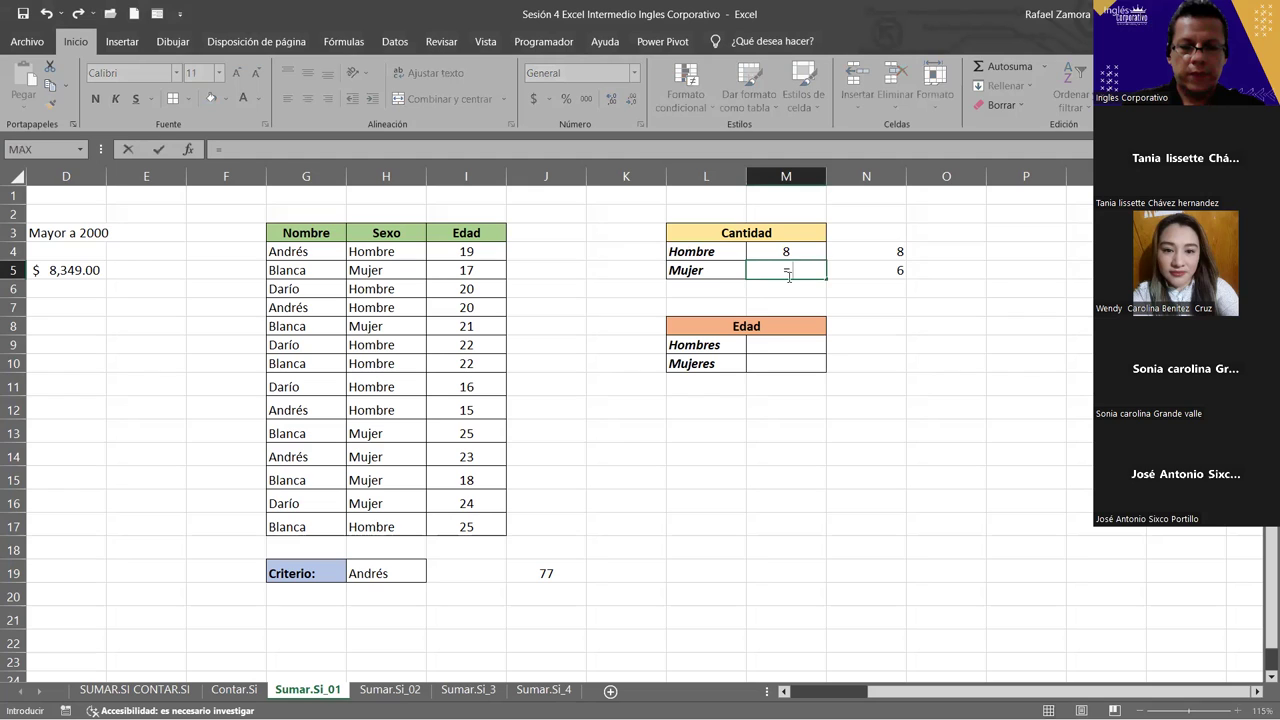
{"action": "type", "text": "contar"}
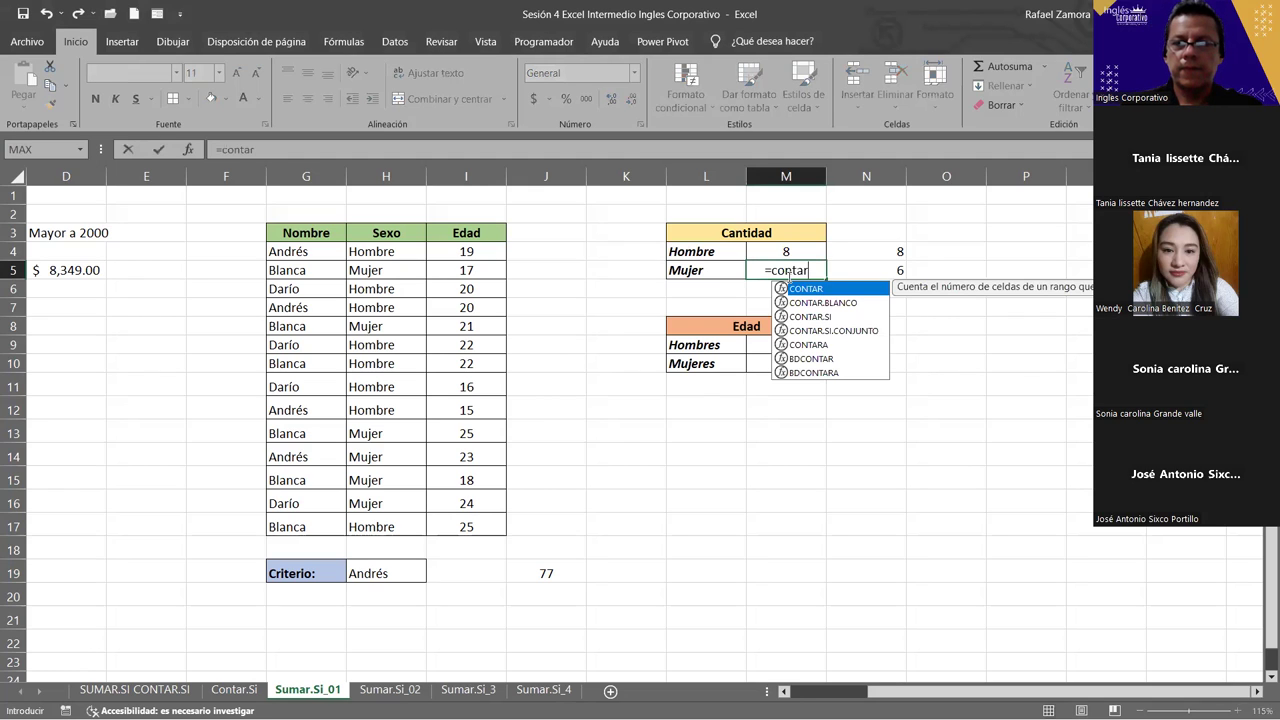
{"action": "type", "text": ".si("}
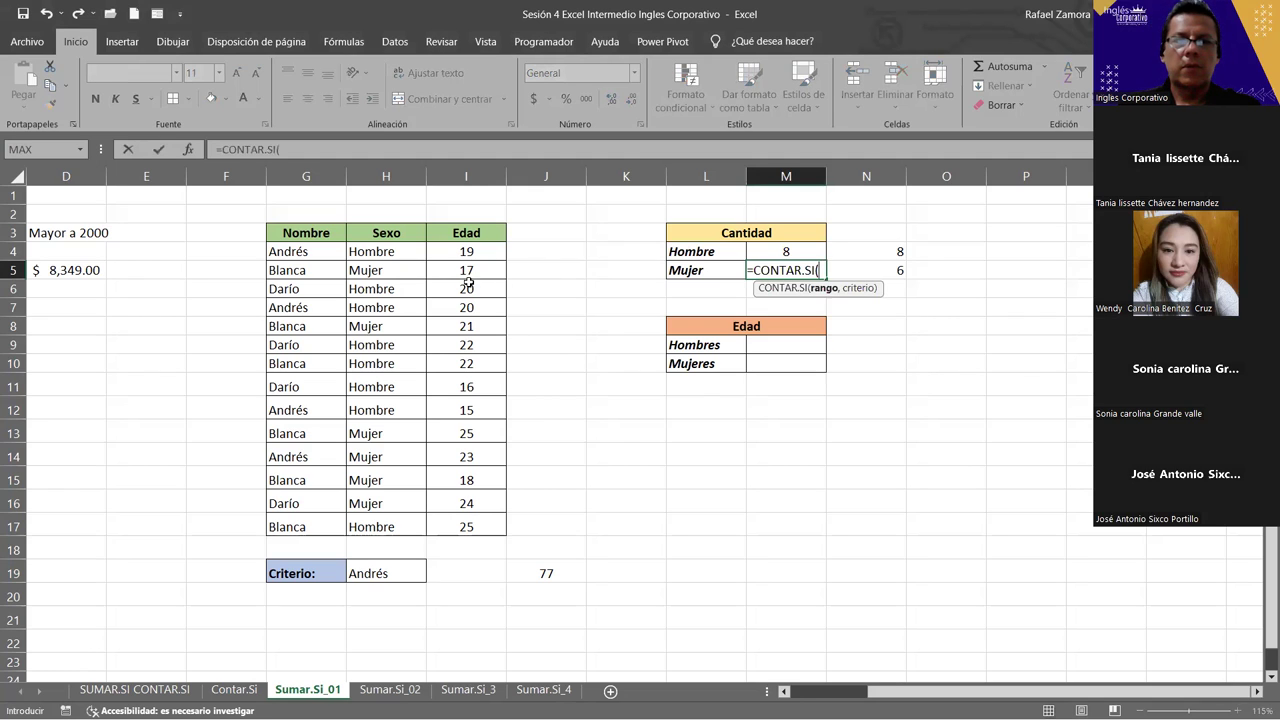
{"action": "left_click", "coordinate": [398, 253]}
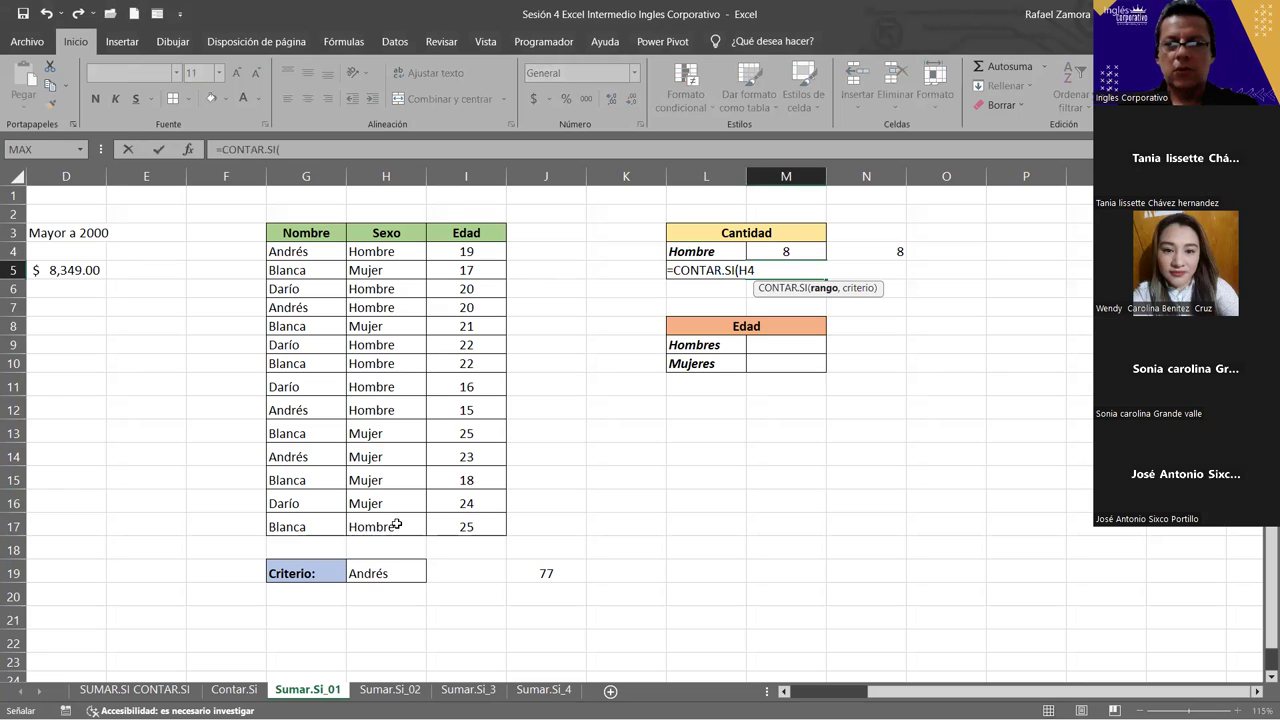
{"action": "left_click_drag", "start_coordinate": [398, 253], "coordinate": [397, 525]}
{"action": "type", "text": ","}
{"action": "left_click", "coordinate": [646, 272]}
{"action": "key", "text": "Right"}
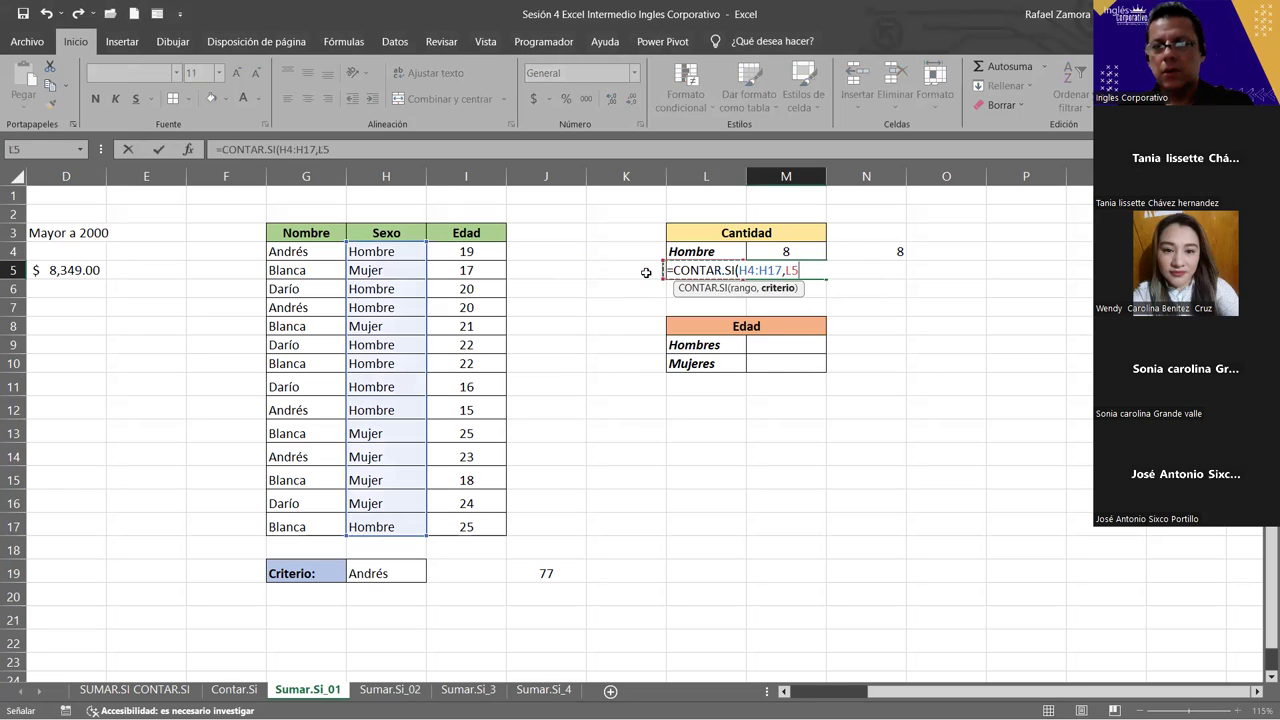
{"action": "type", "text": ")"}
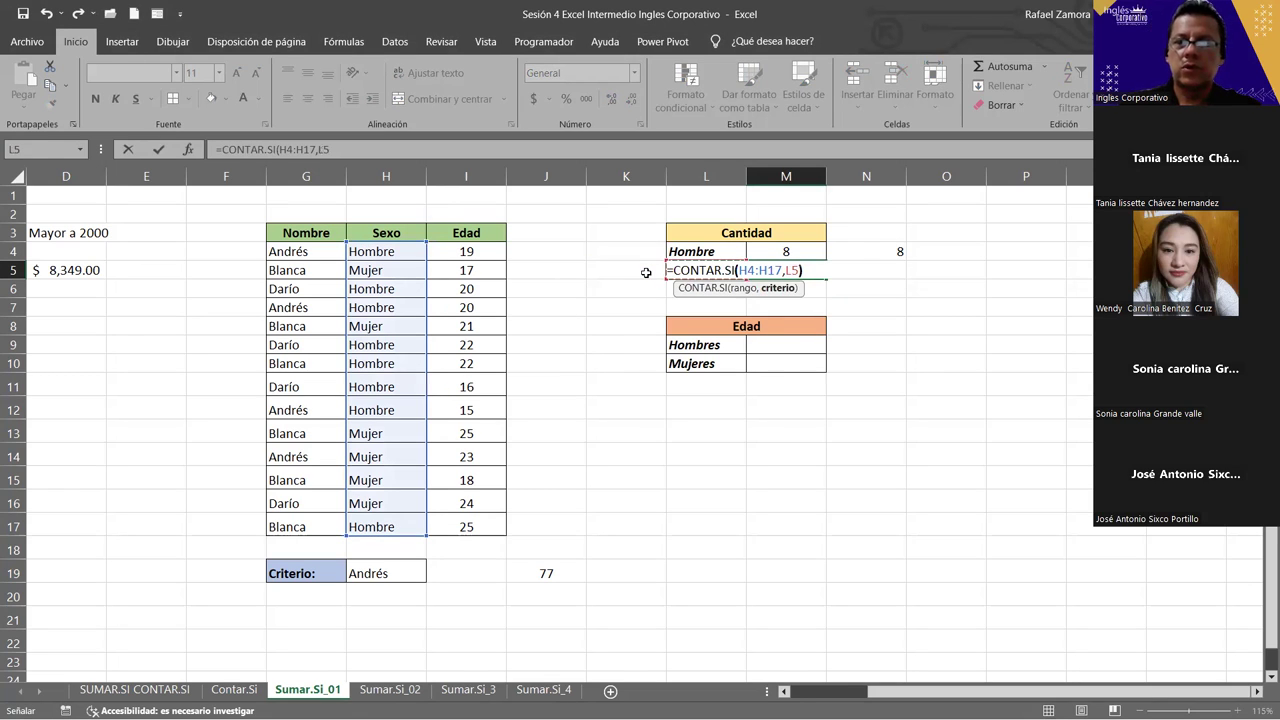
{"action": "key", "text": "Return"}
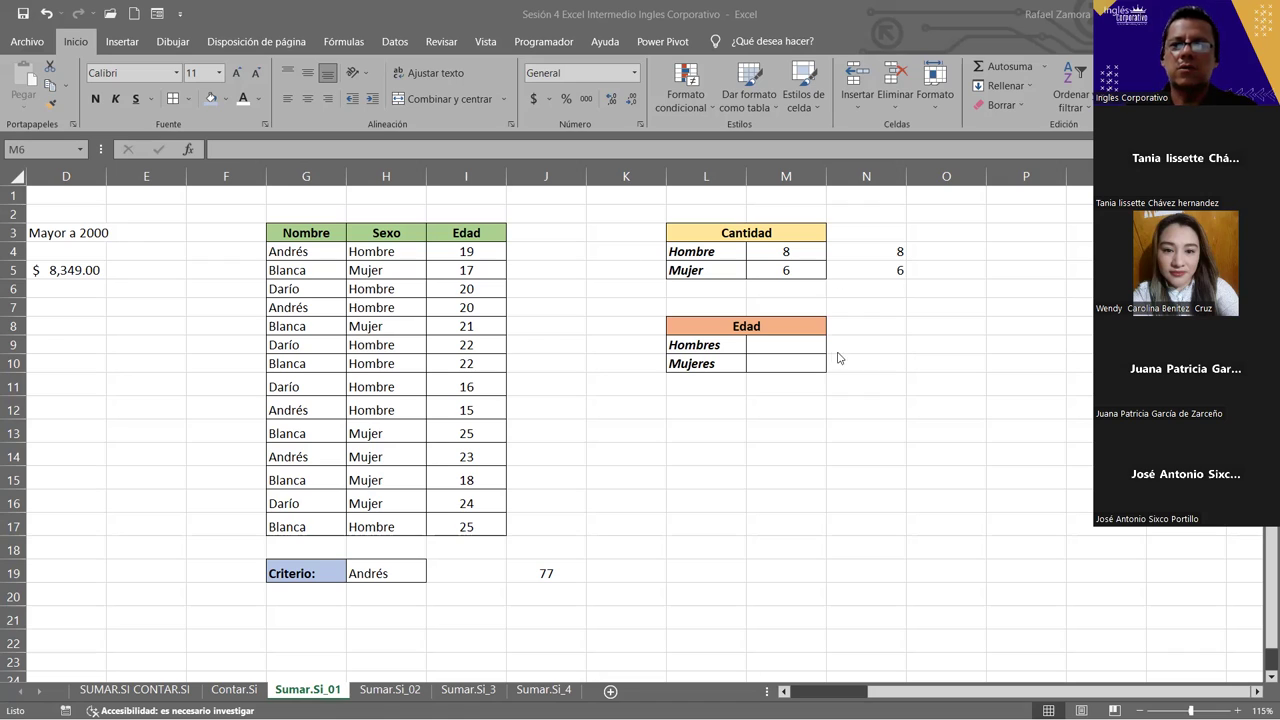
{"action": "left_click", "coordinate": [802, 350]}
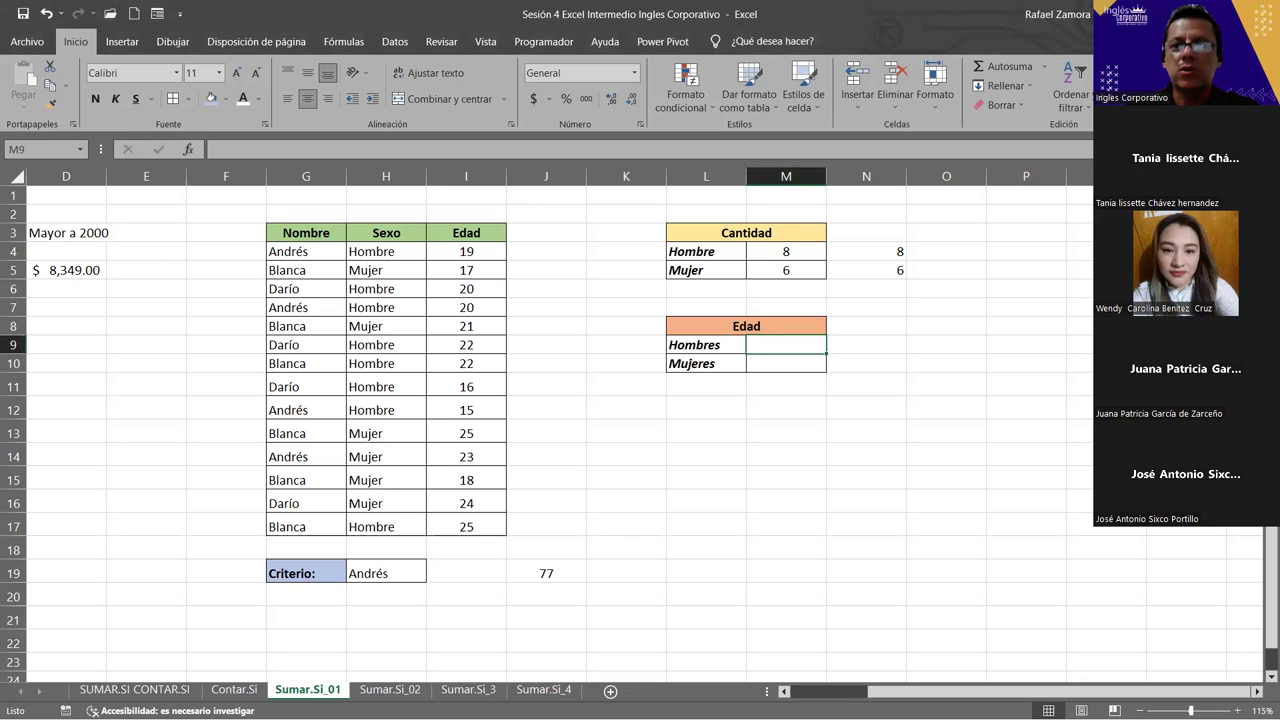
{"action": "left_click_drag", "start_coordinate": [870, 690], "coordinate": [867, 690]}
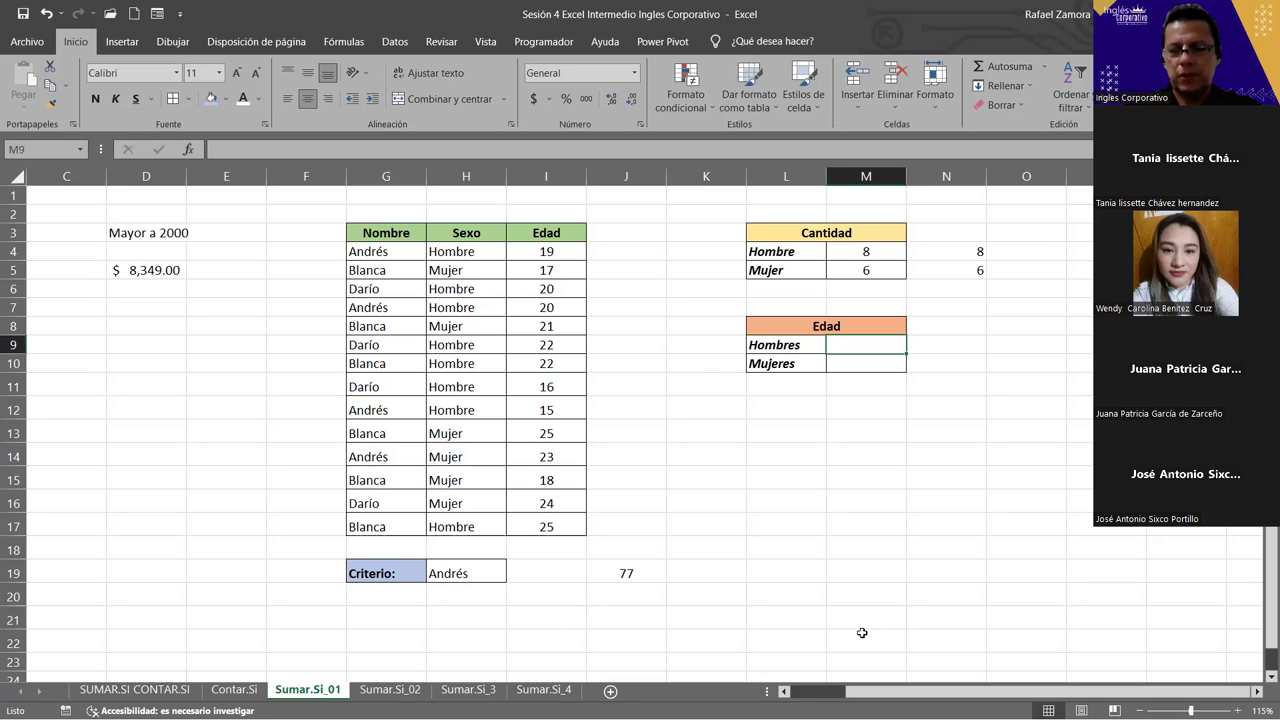
{"action": "type", "text": "="}
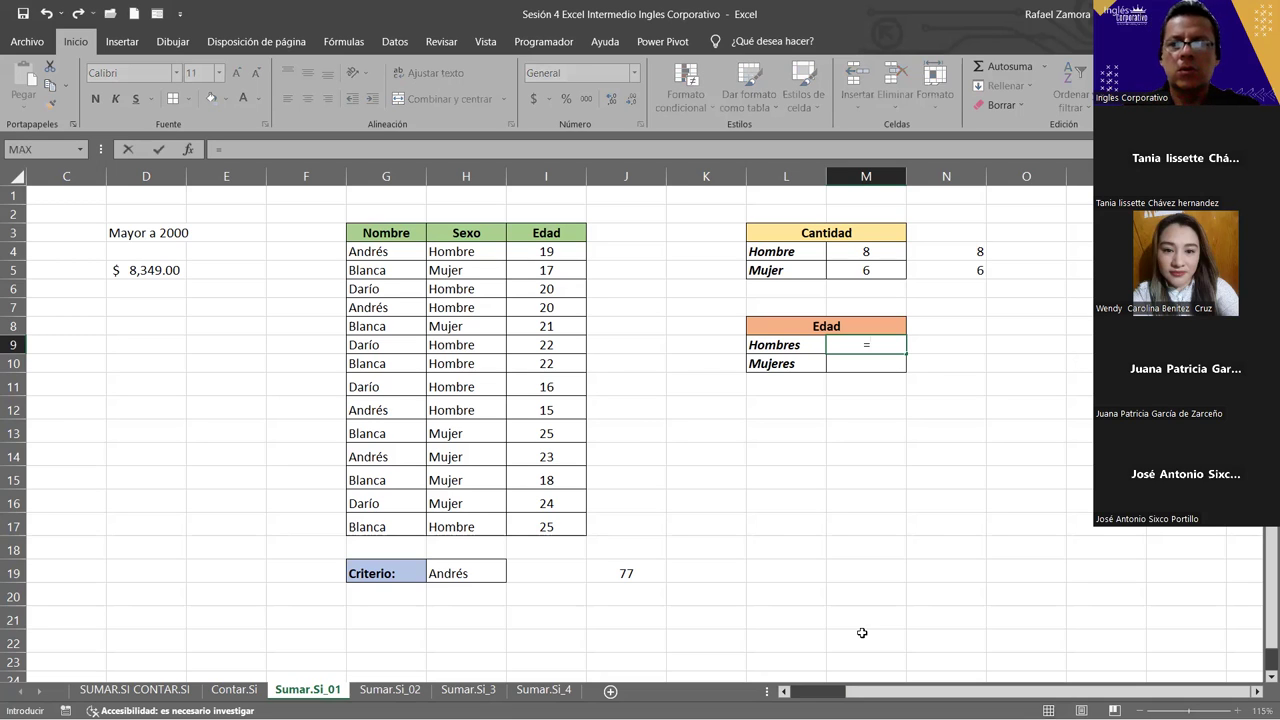
{"action": "type", "text": "contar"}
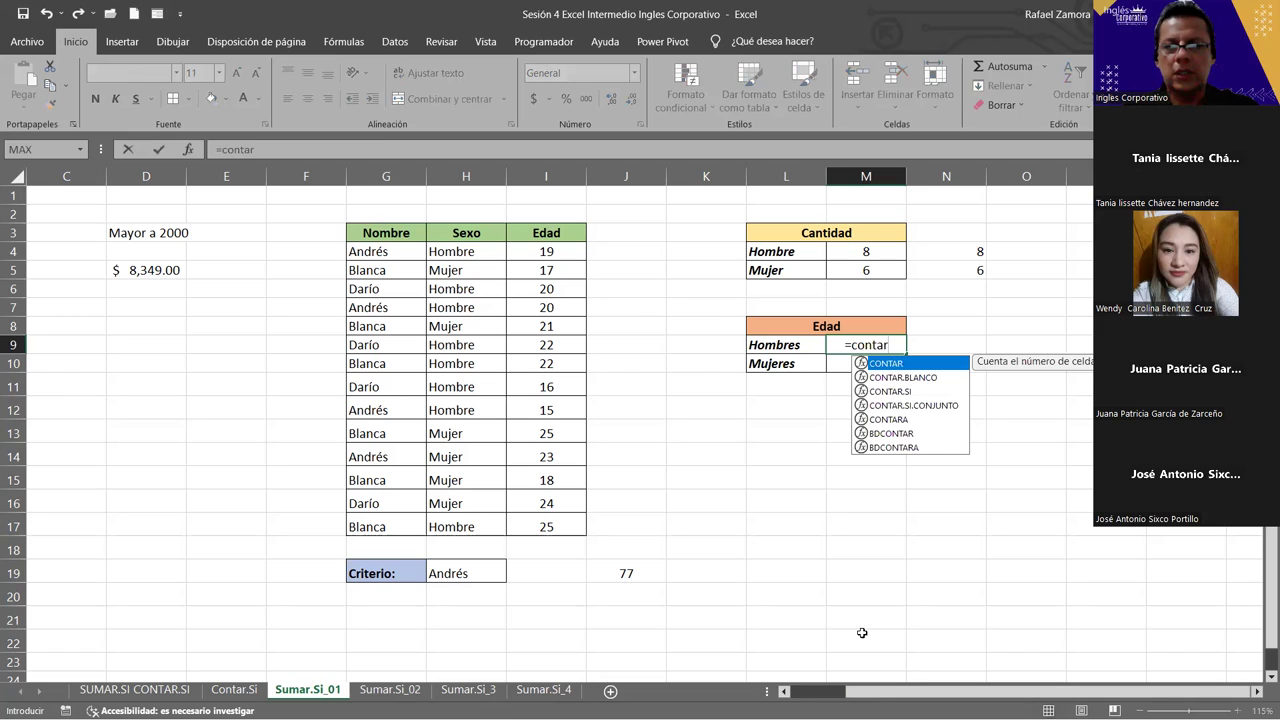
{"action": "type", "text": ".si("}
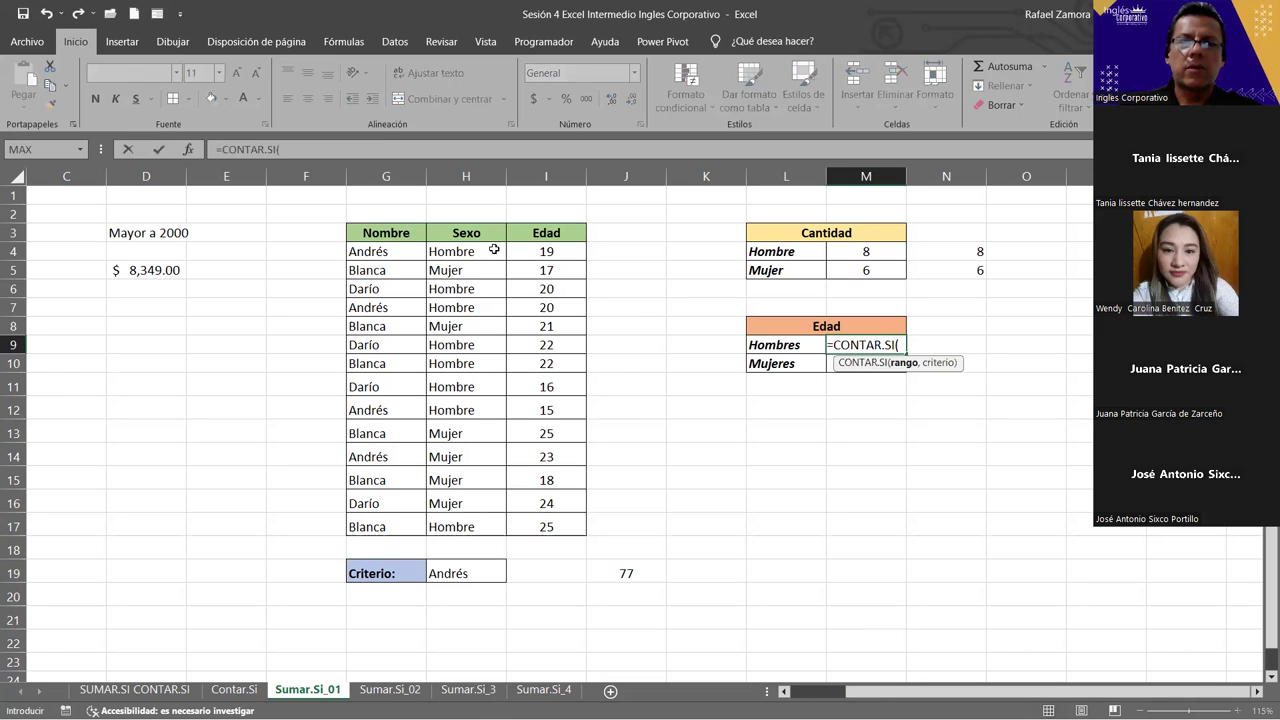
{"action": "left_click_drag", "start_coordinate": [494, 250], "coordinate": [492, 520]}
{"action": "type", "text": ","}
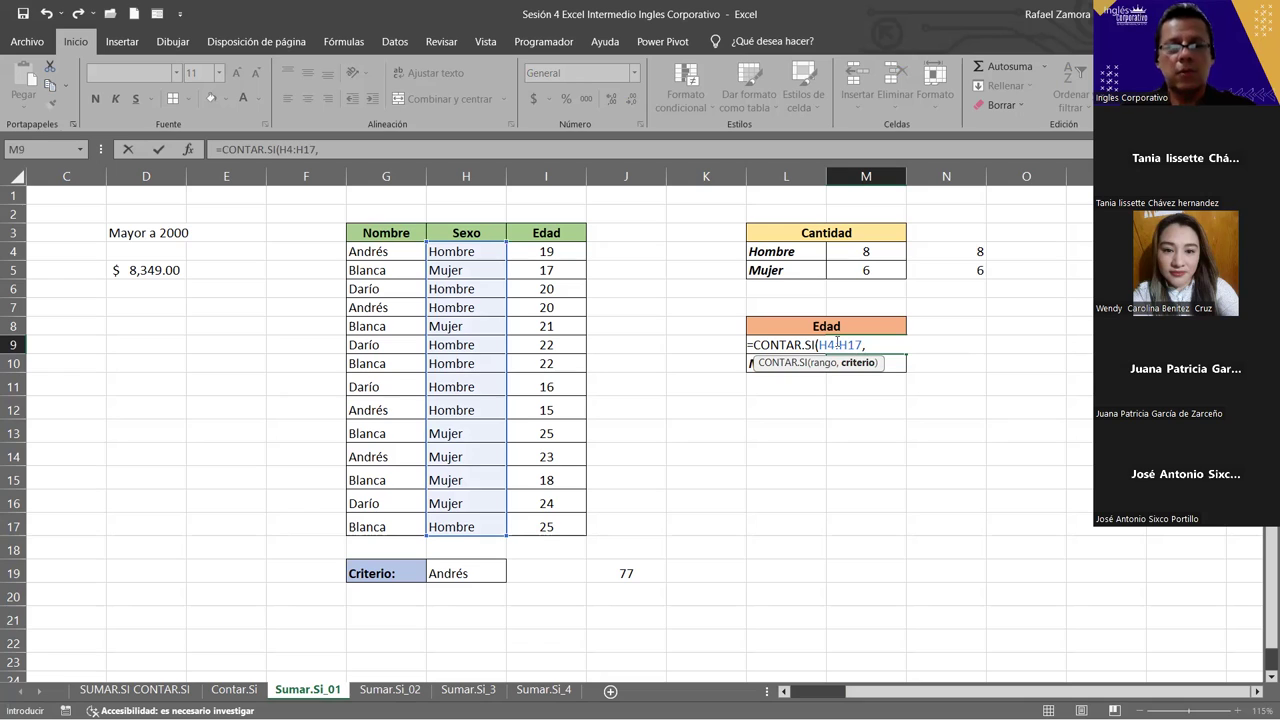
{"action": "key", "text": "Escape"}
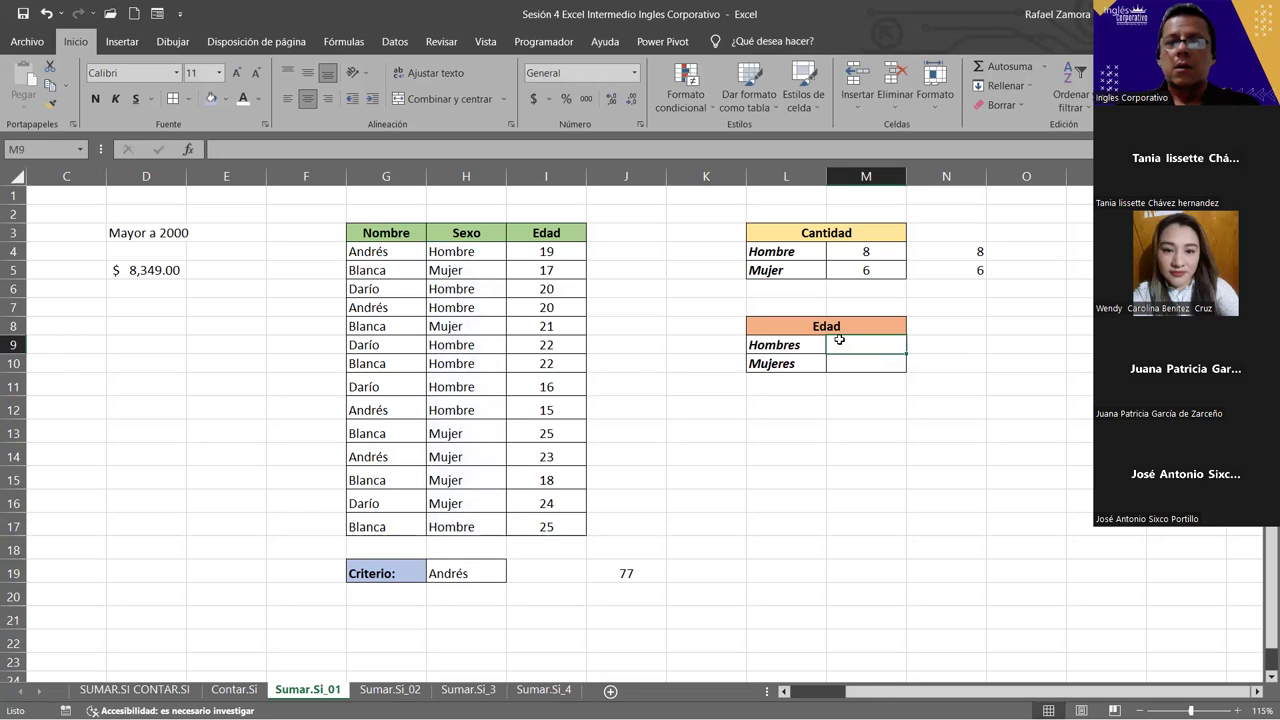
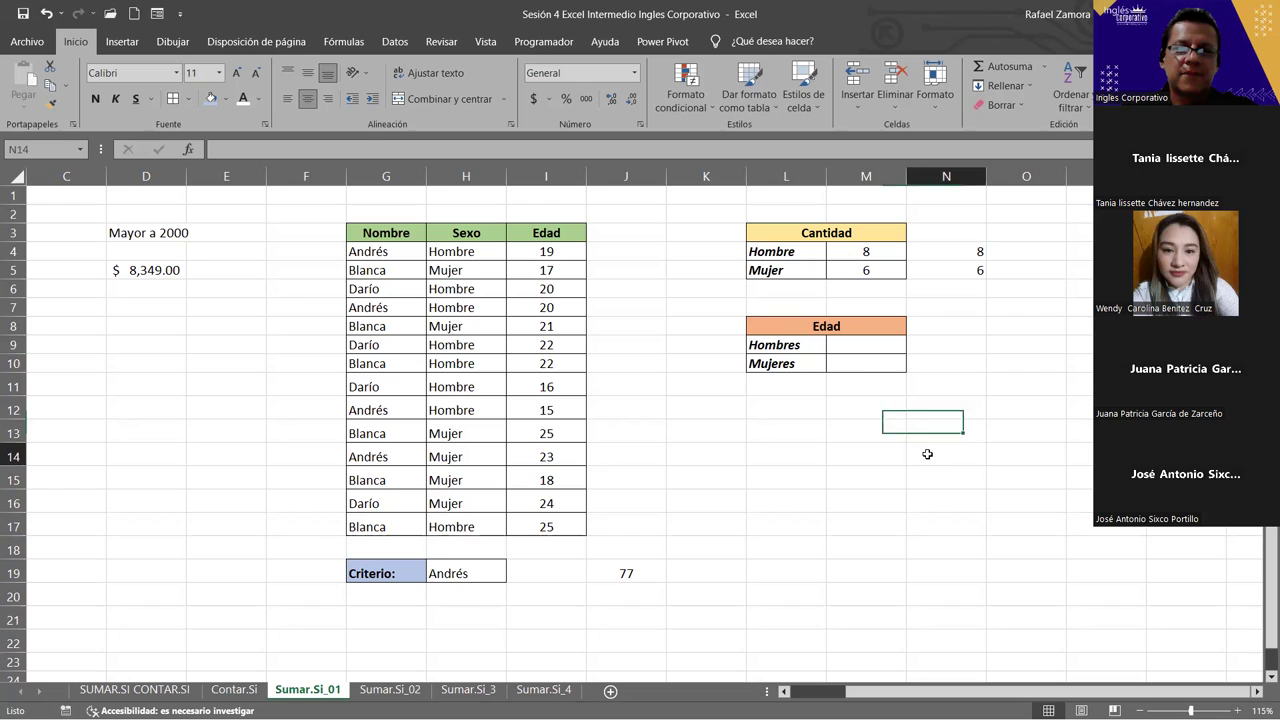
Enter =MODA.UNO(I4,I6:I7,I9:I12,I17) in M9 so Hombres shows the modal age 20
{"action": "left_click", "coordinate": [856, 334]}
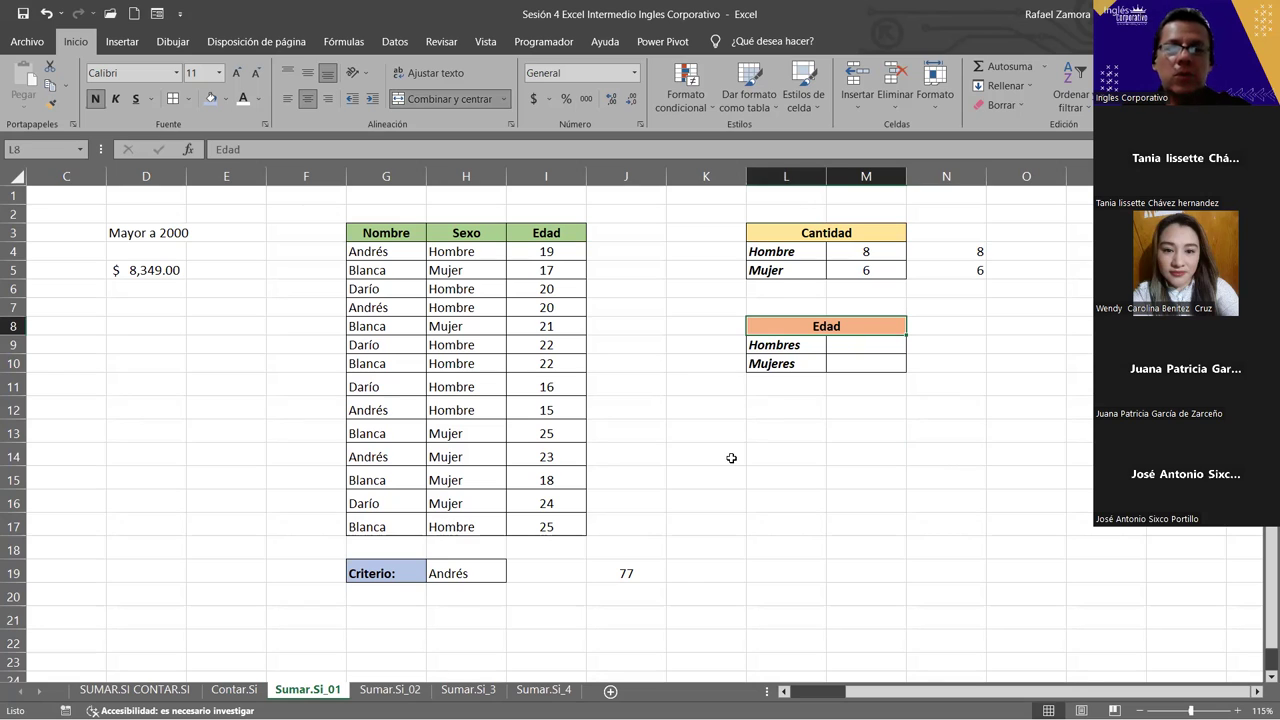
{"action": "left_click", "coordinate": [855, 344]}
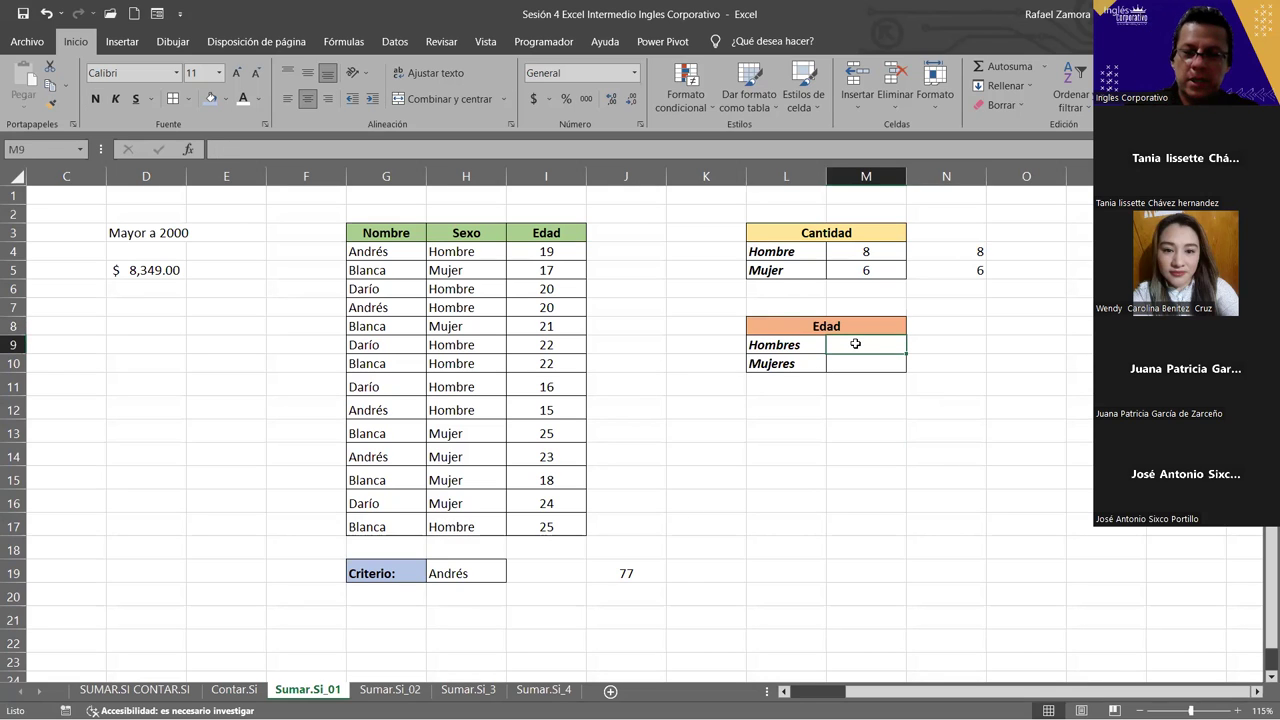
{"action": "type", "text": "="}
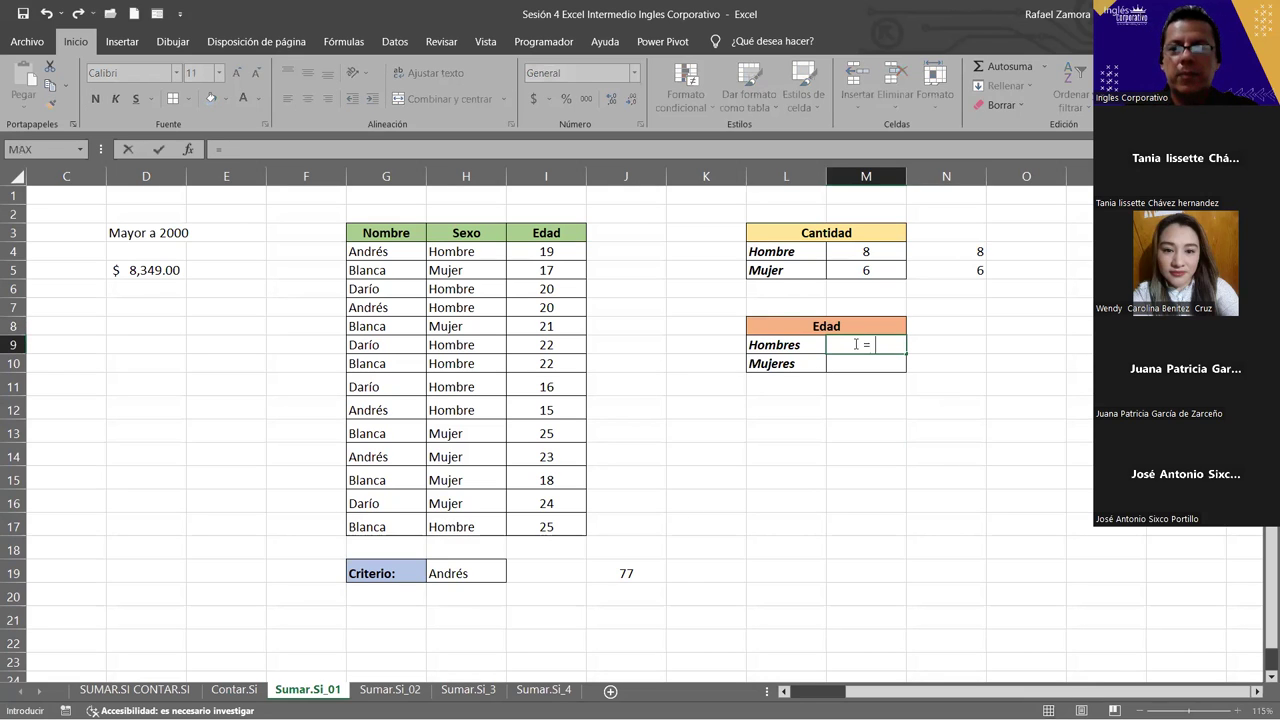
{"action": "type", "text": "moda"}
{"action": "key", "text": "Tab"}
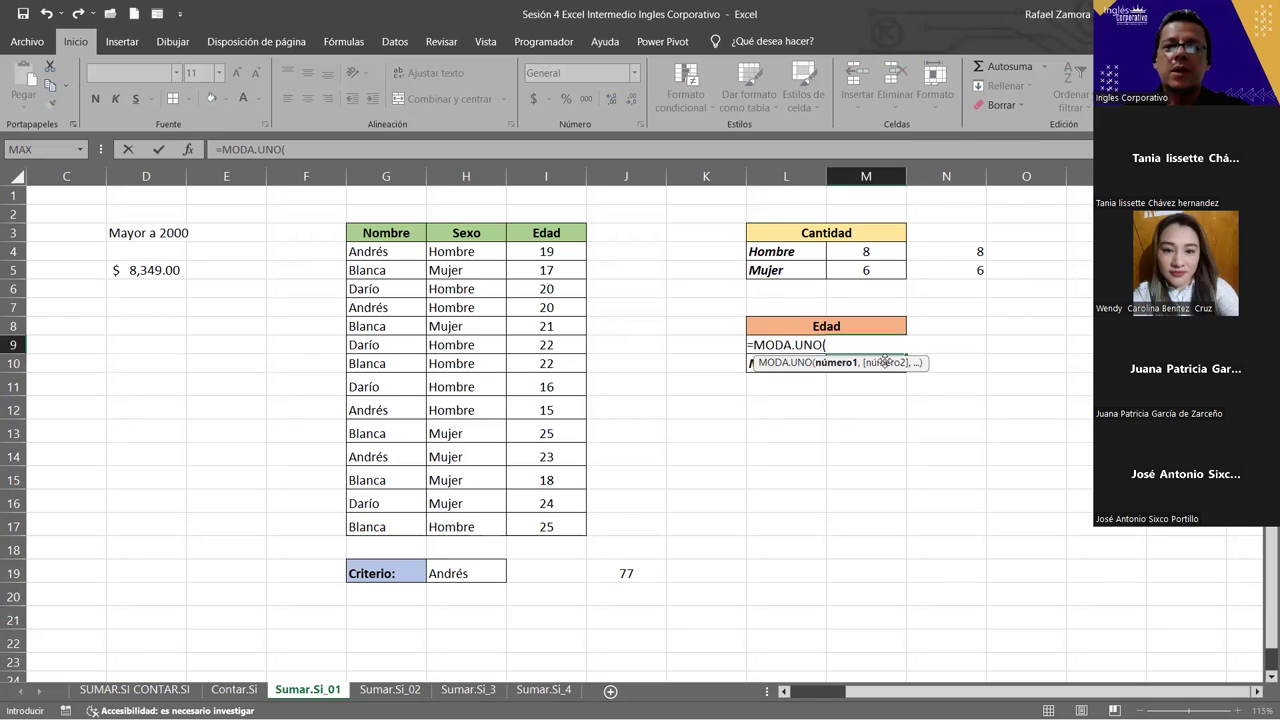
{"action": "left_click", "coordinate": [547, 252]}
{"action": "left_click", "coordinate": [548, 289], "text": "ctrl"}
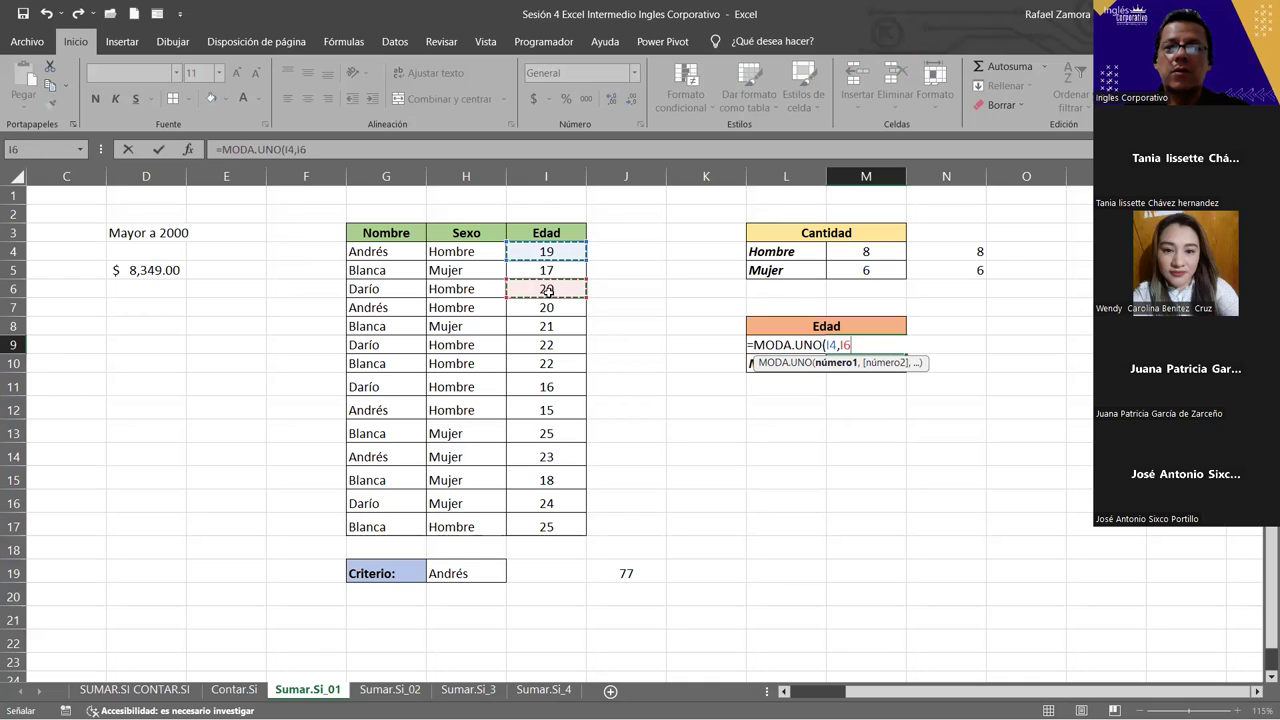
{"action": "left_click_drag", "start_coordinate": [548, 289], "coordinate": [547, 410]}
{"action": "left_click", "coordinate": [548, 345], "text": "ctrl"}
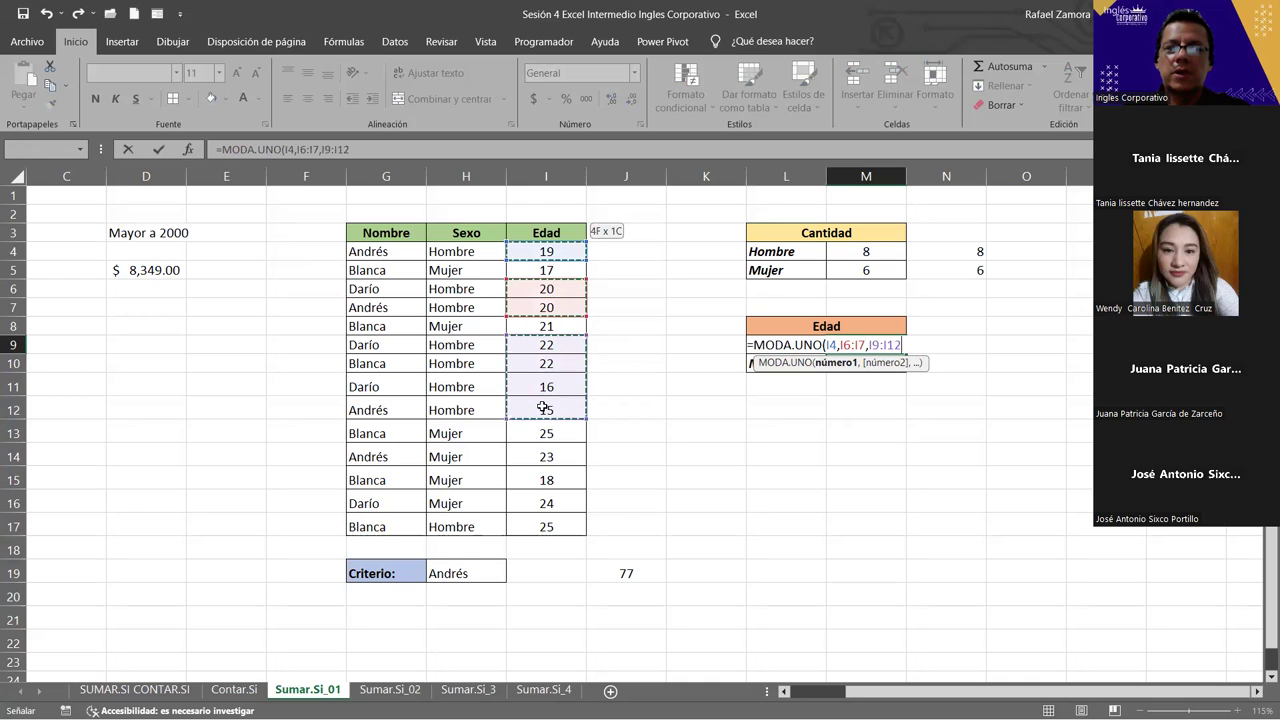
{"action": "left_click", "coordinate": [545, 523], "text": "ctrl"}
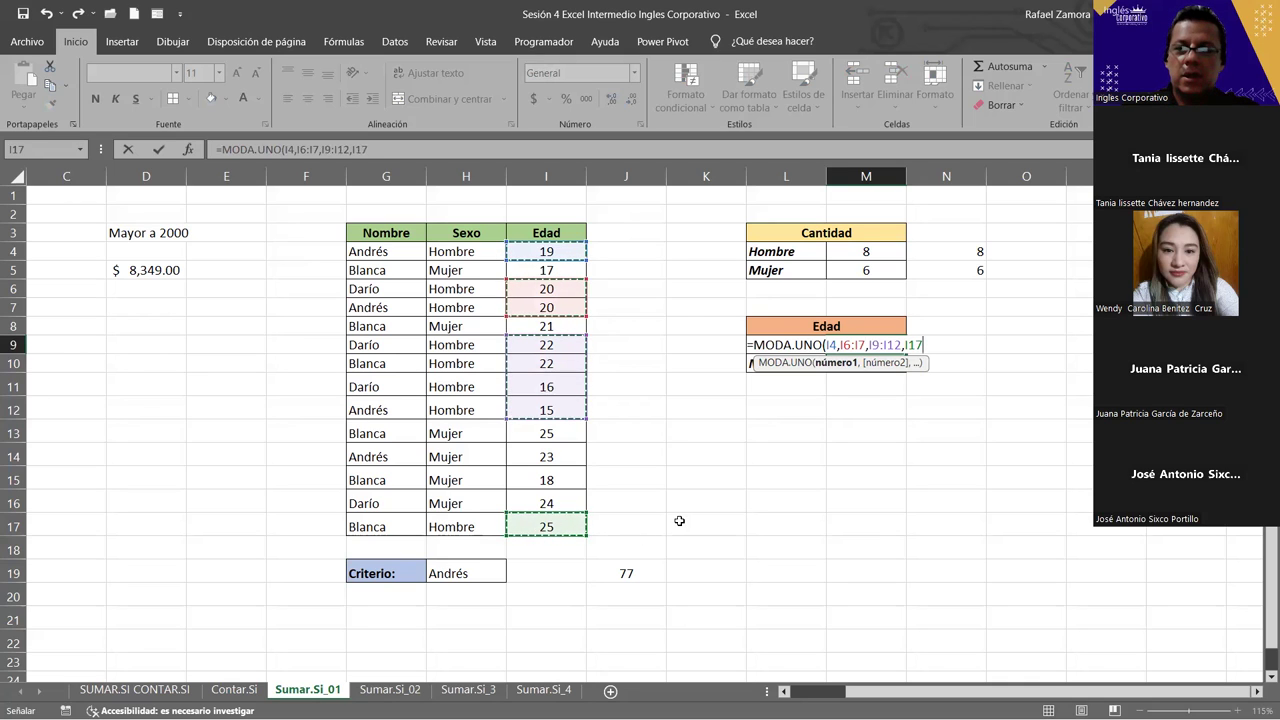
{"action": "key", "text": "Return"}
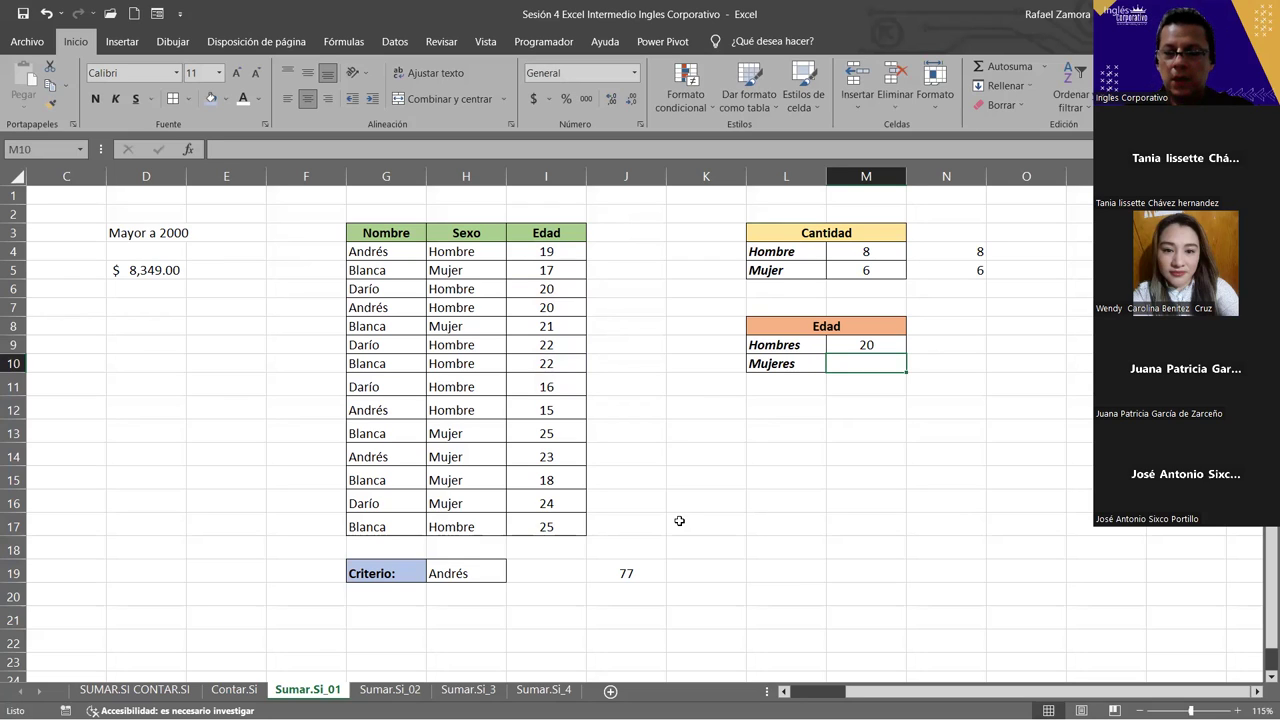
Enter =MODA.UNO(I5,I8,I13:I16) in M10 for Mujeres, which returns #N/D
{"action": "type", "text": "="}
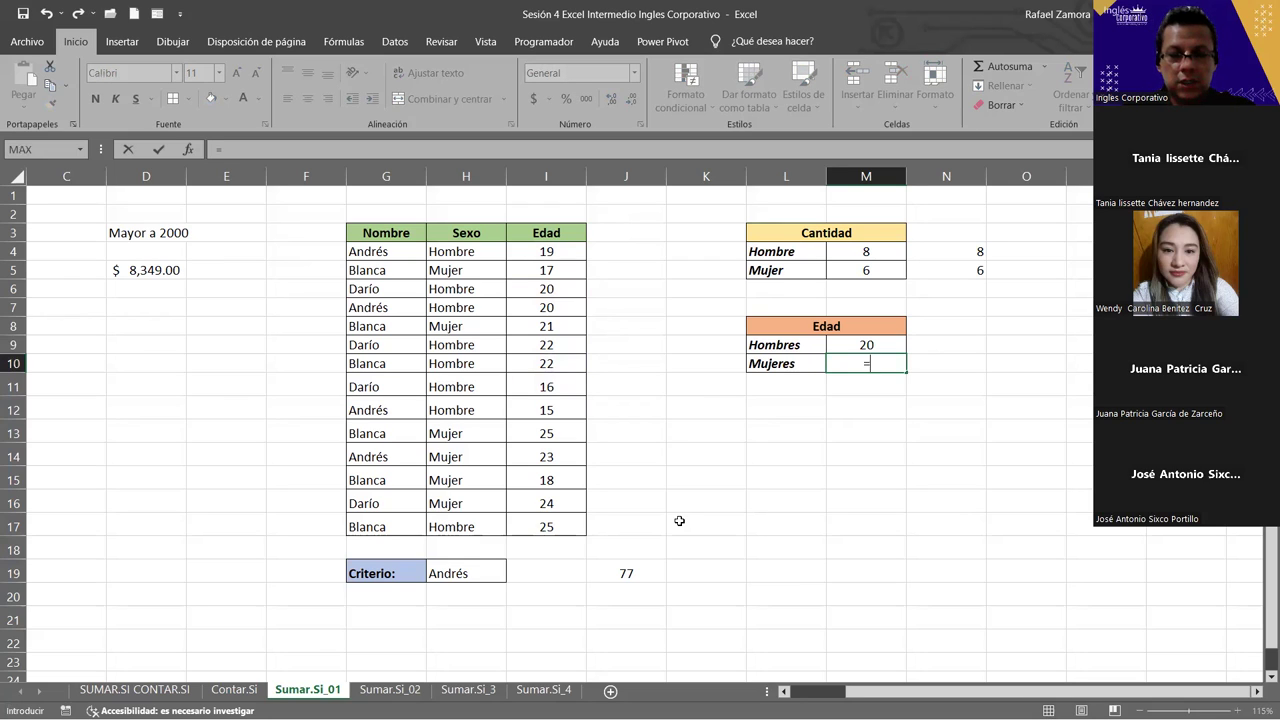
{"action": "type", "text": "mo"}
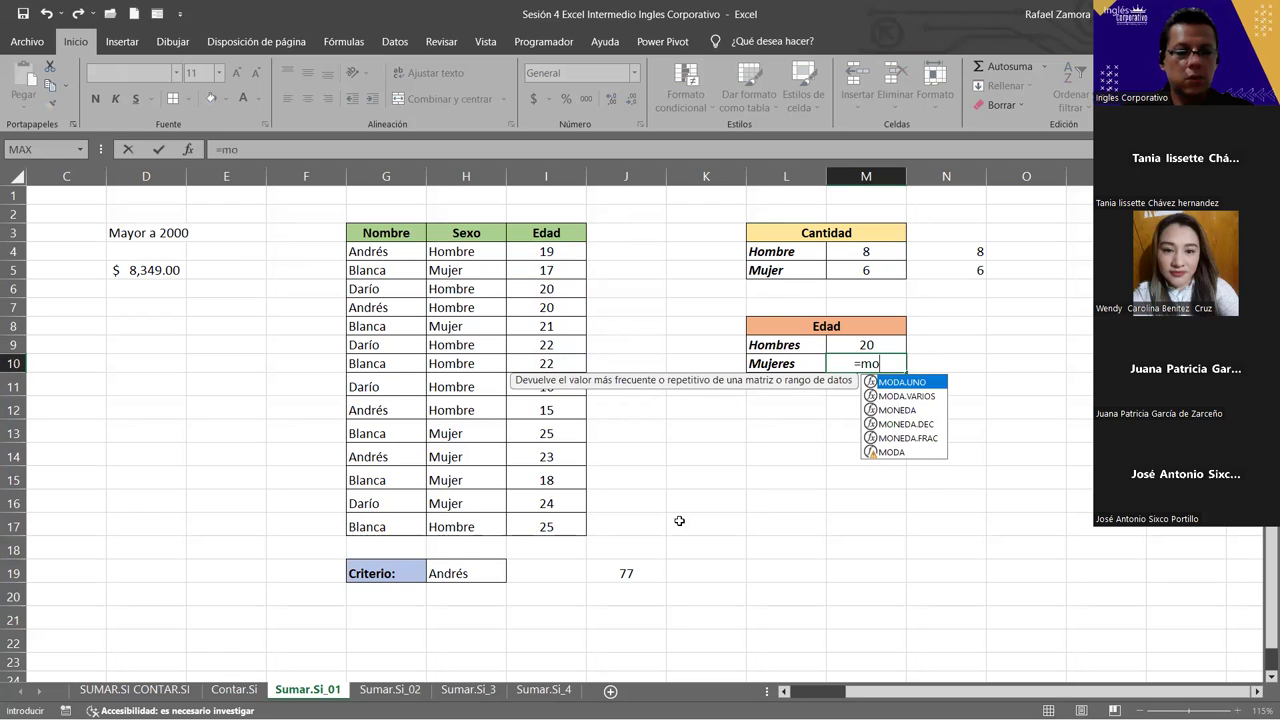
{"action": "key", "text": "Tab"}
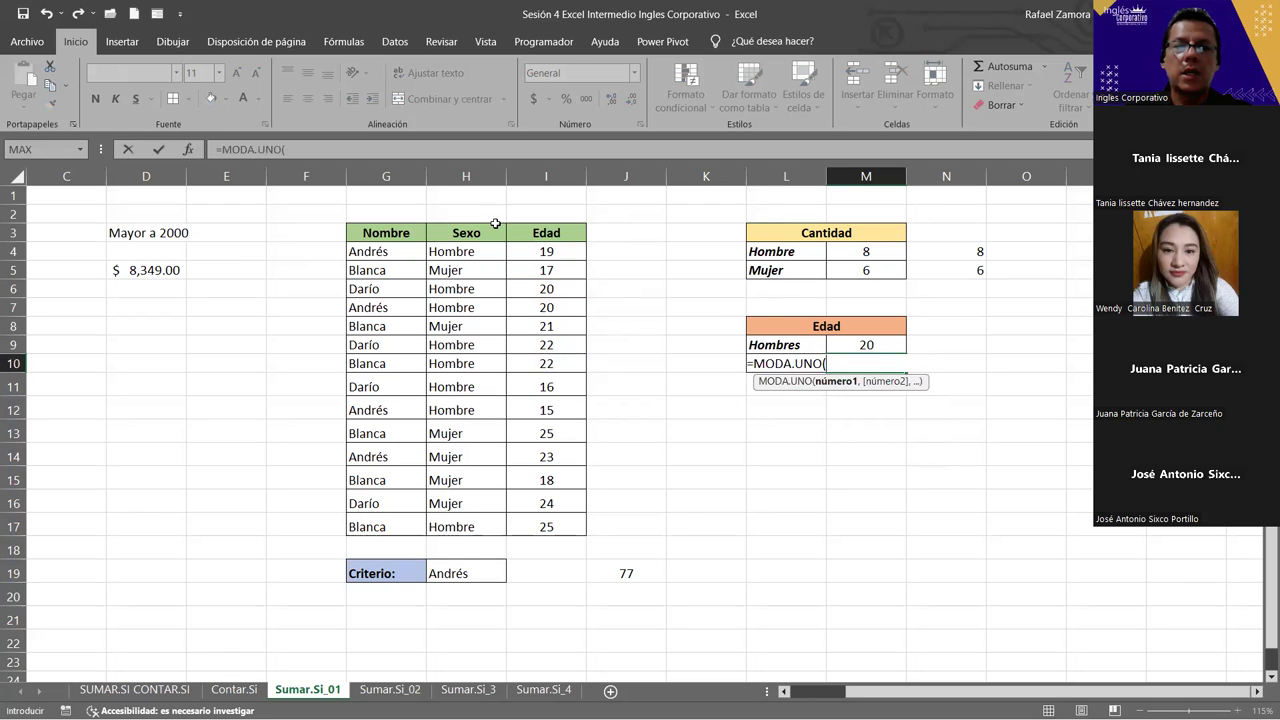
{"action": "left_click", "coordinate": [538, 270]}
{"action": "left_click", "coordinate": [538, 326], "text": "ctrl"}
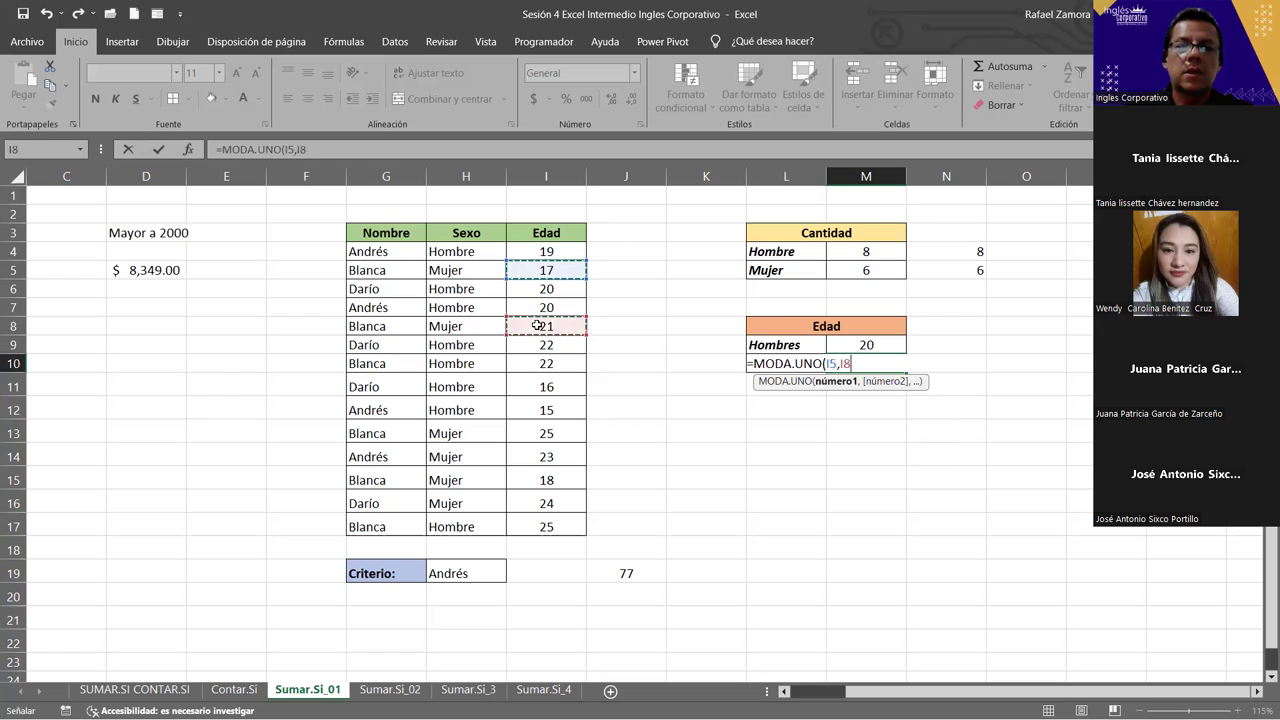
{"action": "left_click", "coordinate": [543, 435], "text": "ctrl"}
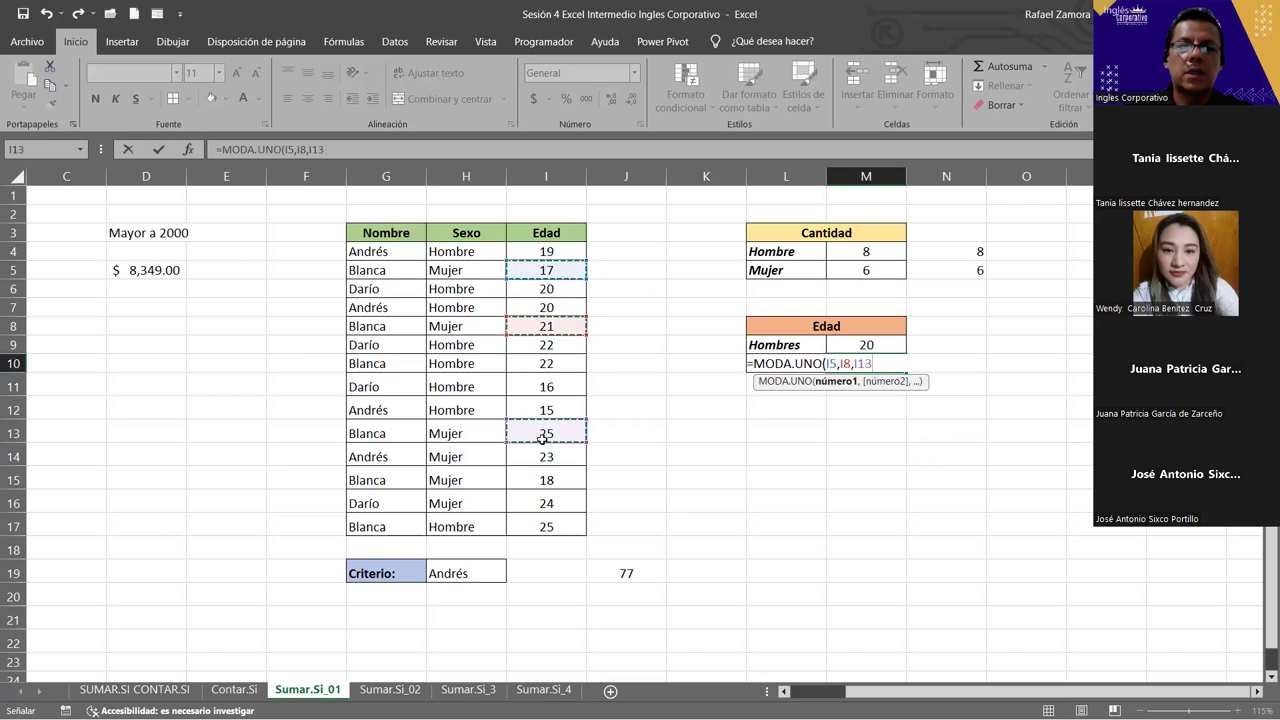
{"action": "left_click_drag", "start_coordinate": [543, 437], "coordinate": [536, 510]}
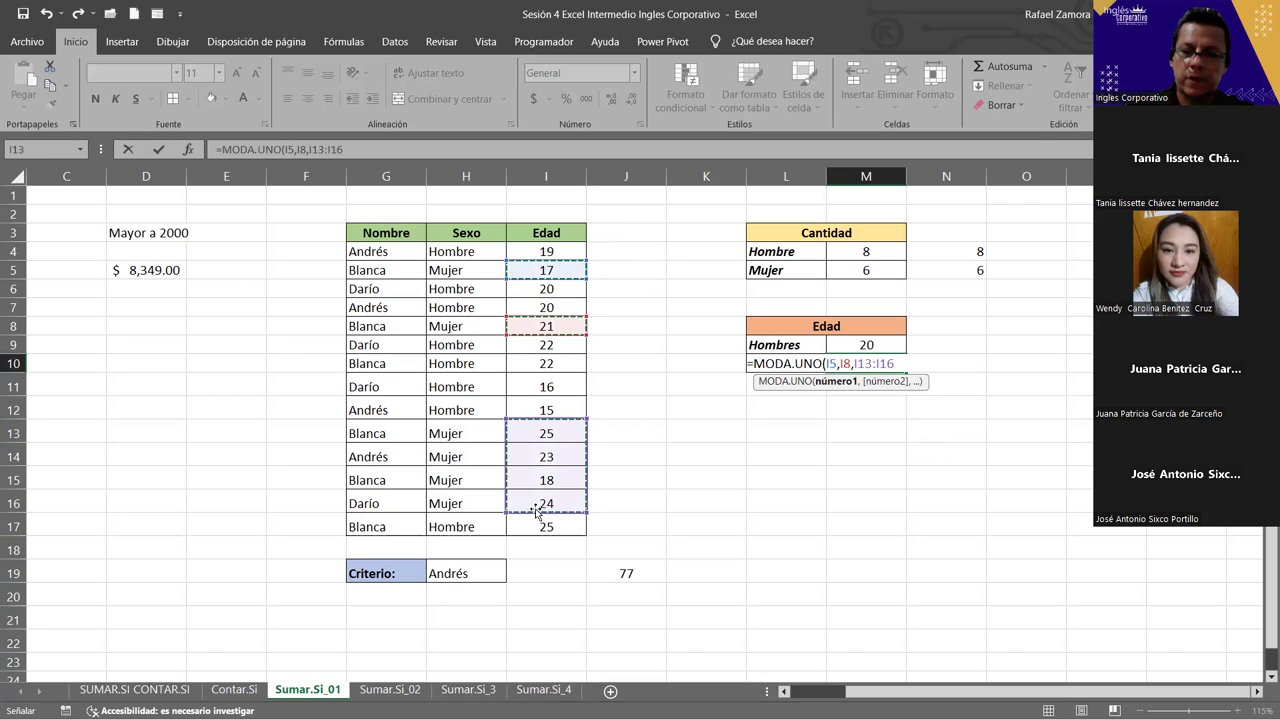
{"action": "key", "text": "Return"}
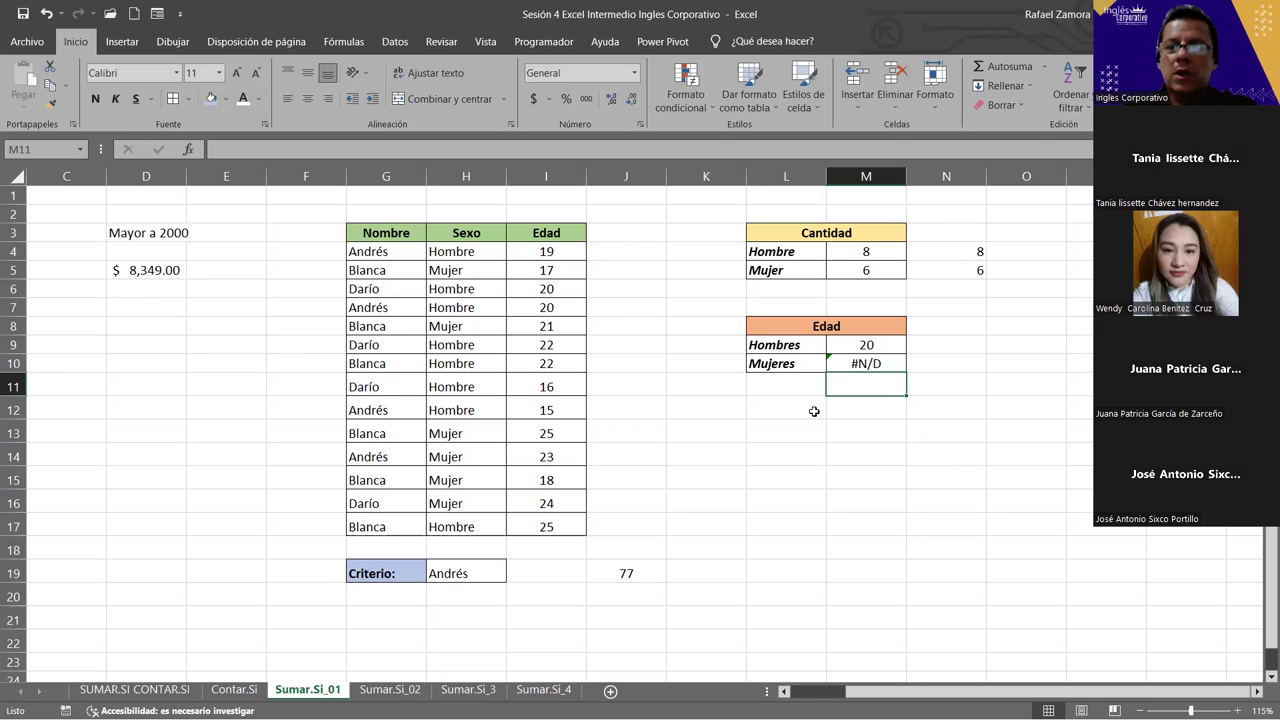
{"action": "left_click_drag", "start_coordinate": [547, 251], "coordinate": [548, 531]}
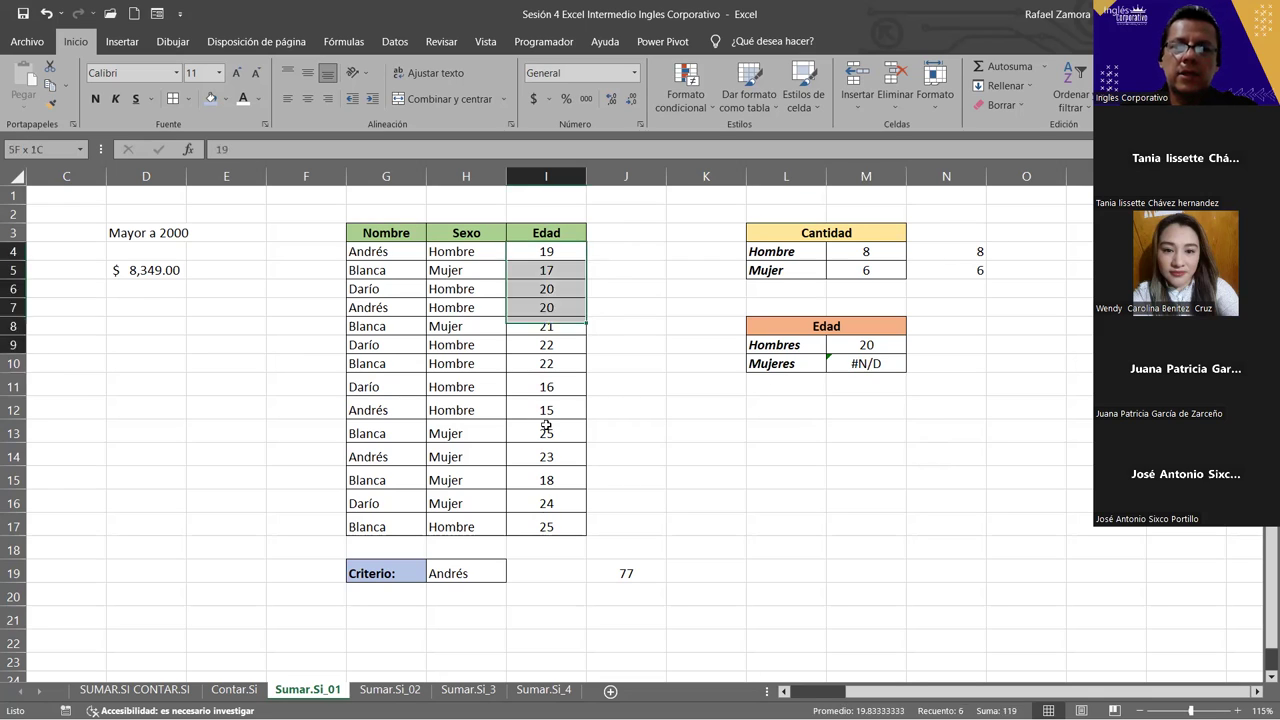
{"action": "double_click", "coordinate": [829, 363]}
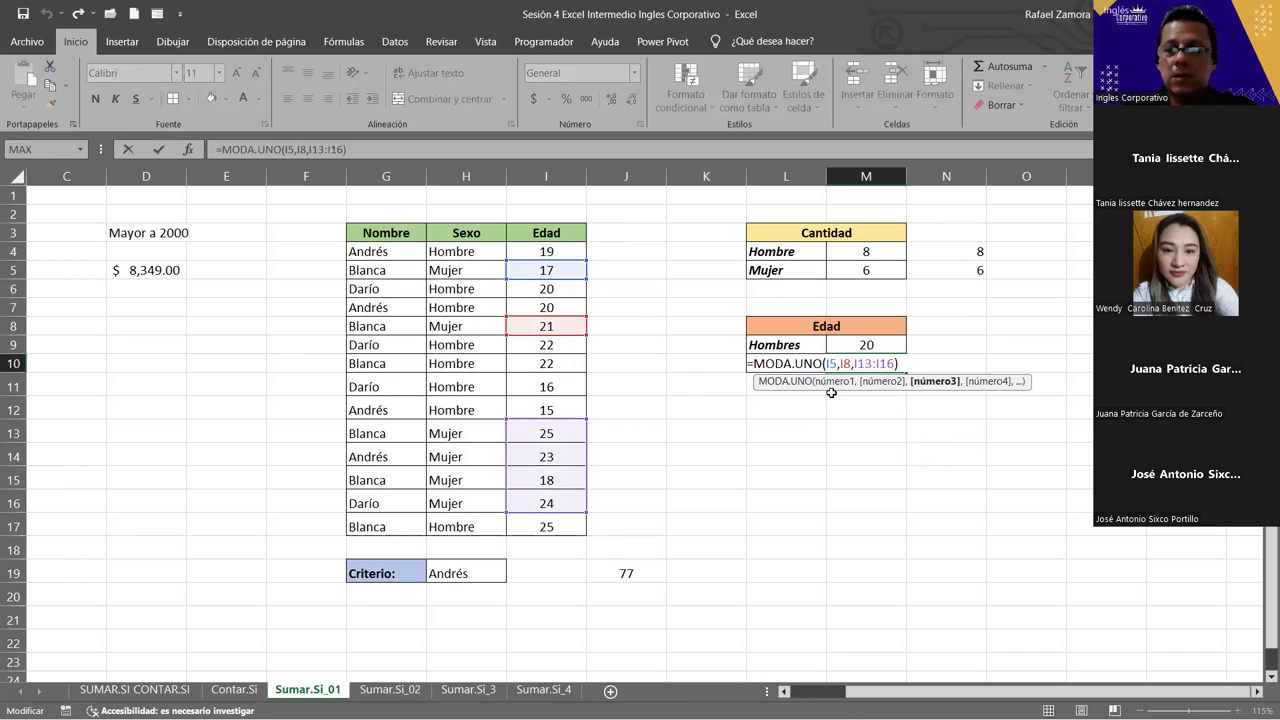
{"action": "key", "text": "Return"}
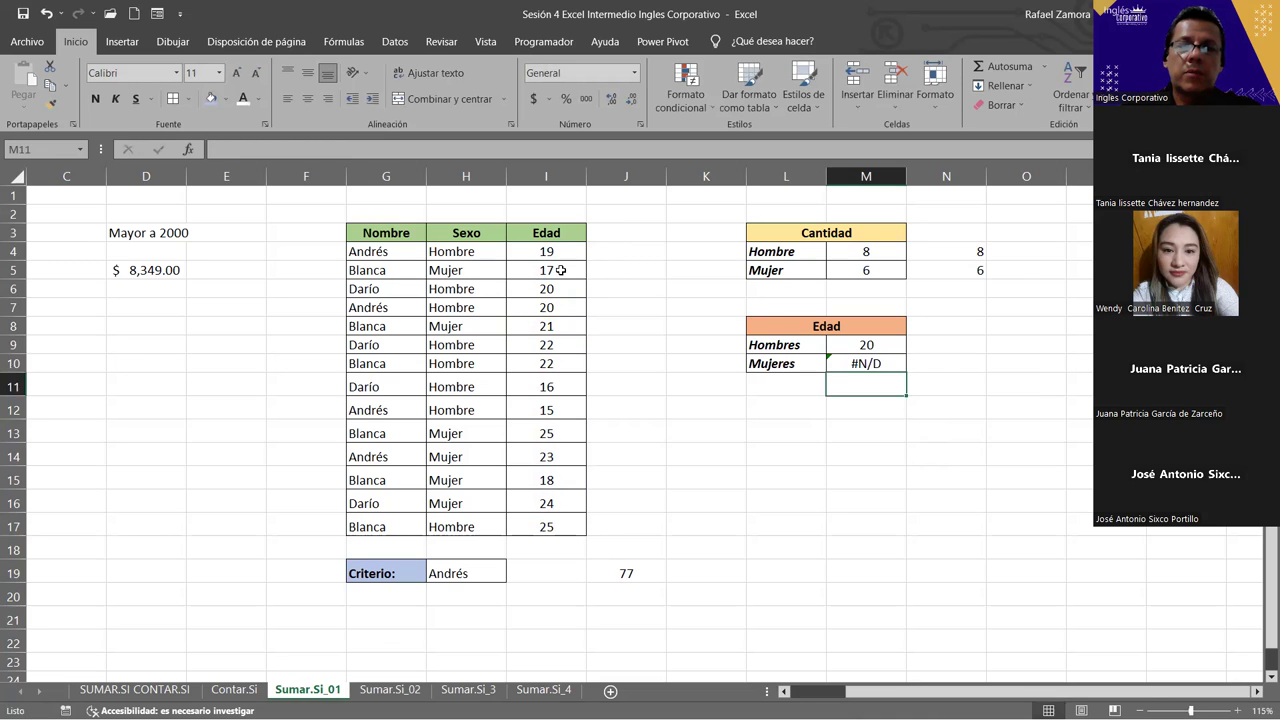
{"action": "left_click", "coordinate": [560, 271]}
{"action": "type", "text": "21"}
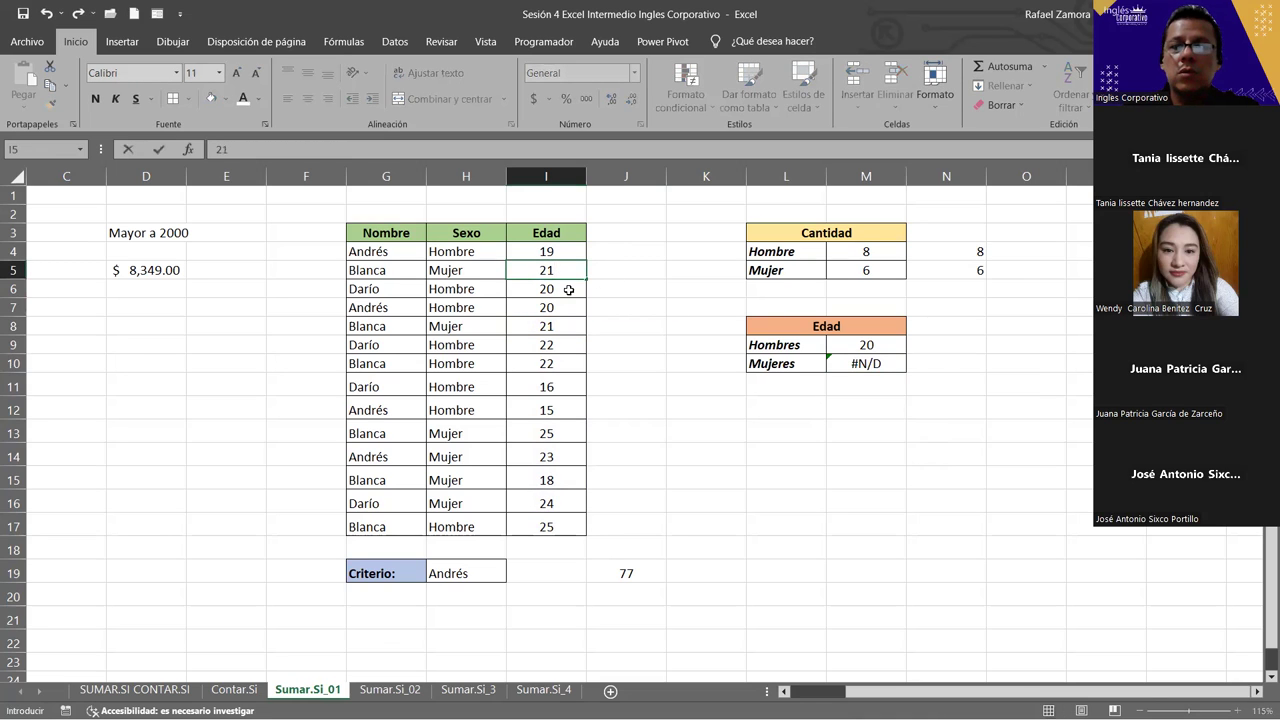
{"action": "key", "text": "Return"}
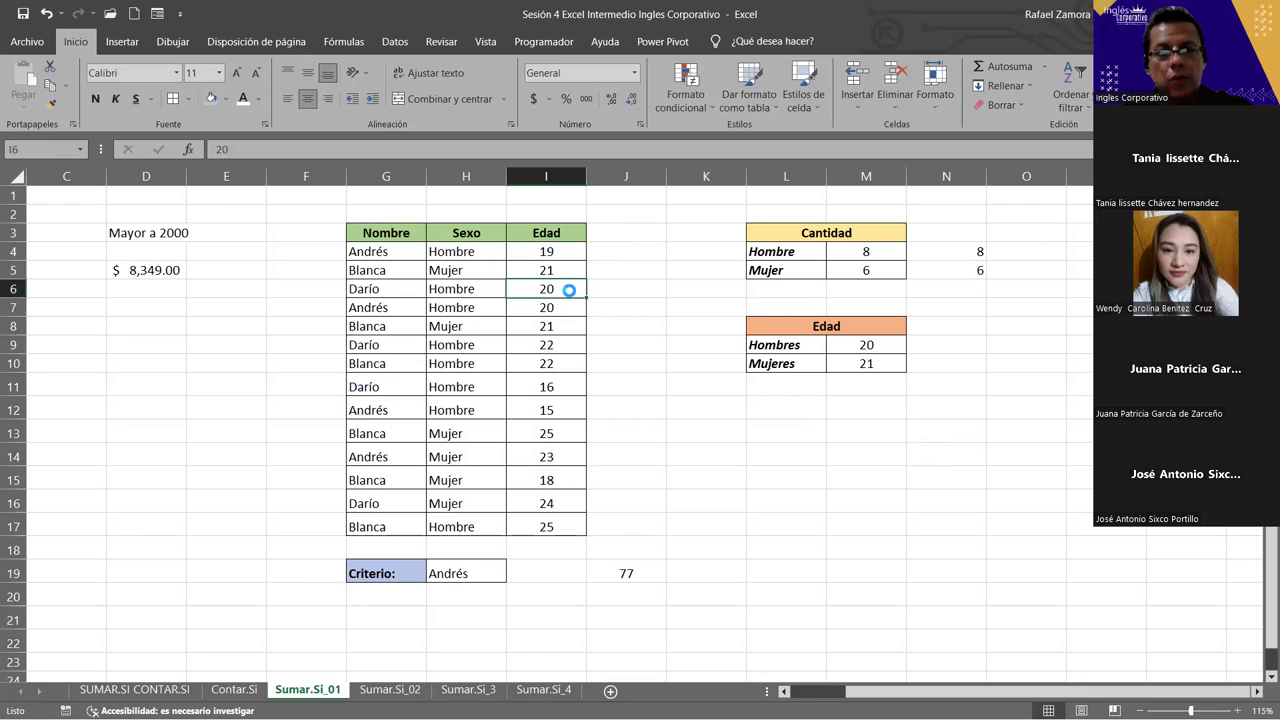
{"action": "key", "text": "ctrl+z"}
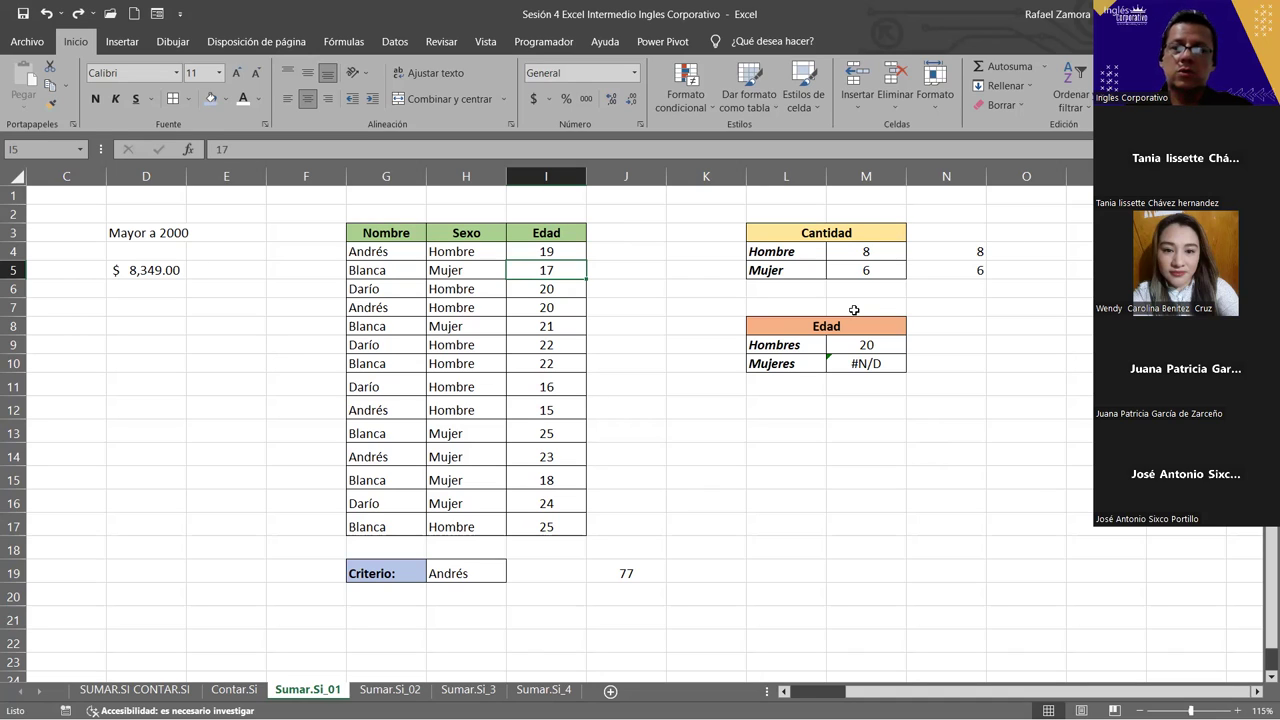
Type the label 'SI.ERROR' into cell M12
{"action": "left_click", "coordinate": [893, 411]}
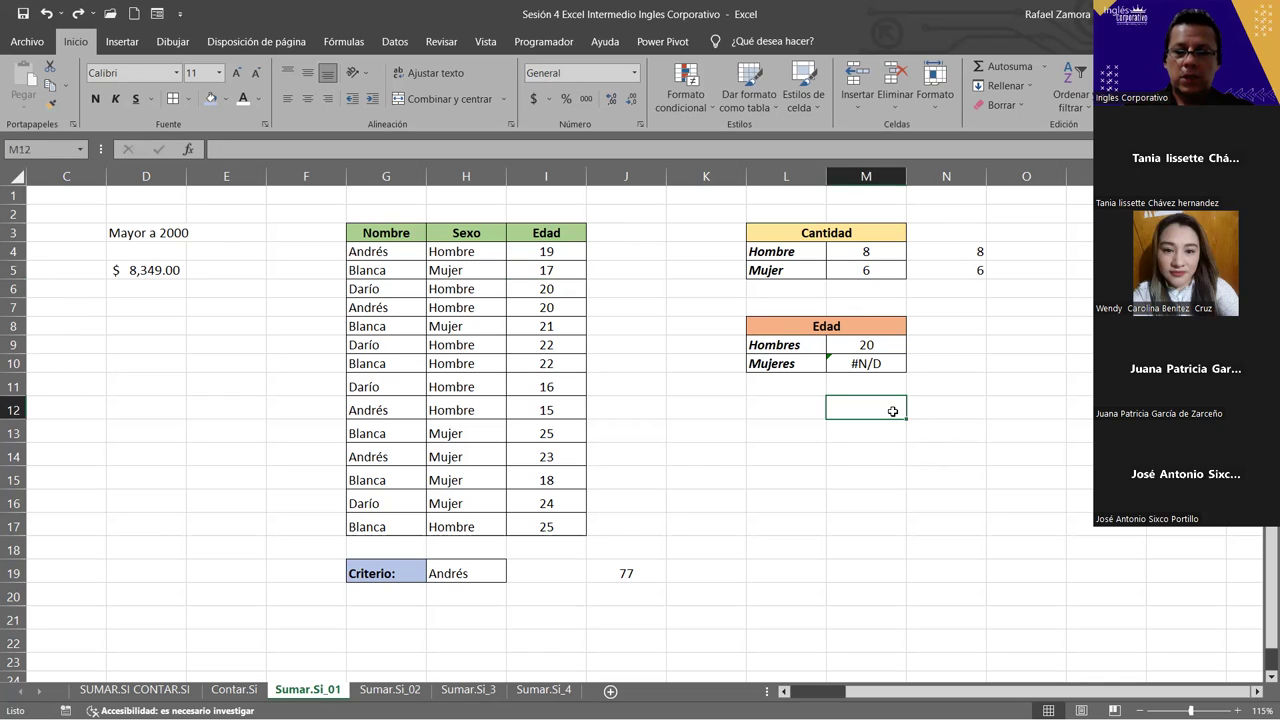
{"action": "type", "text": "si.error"}
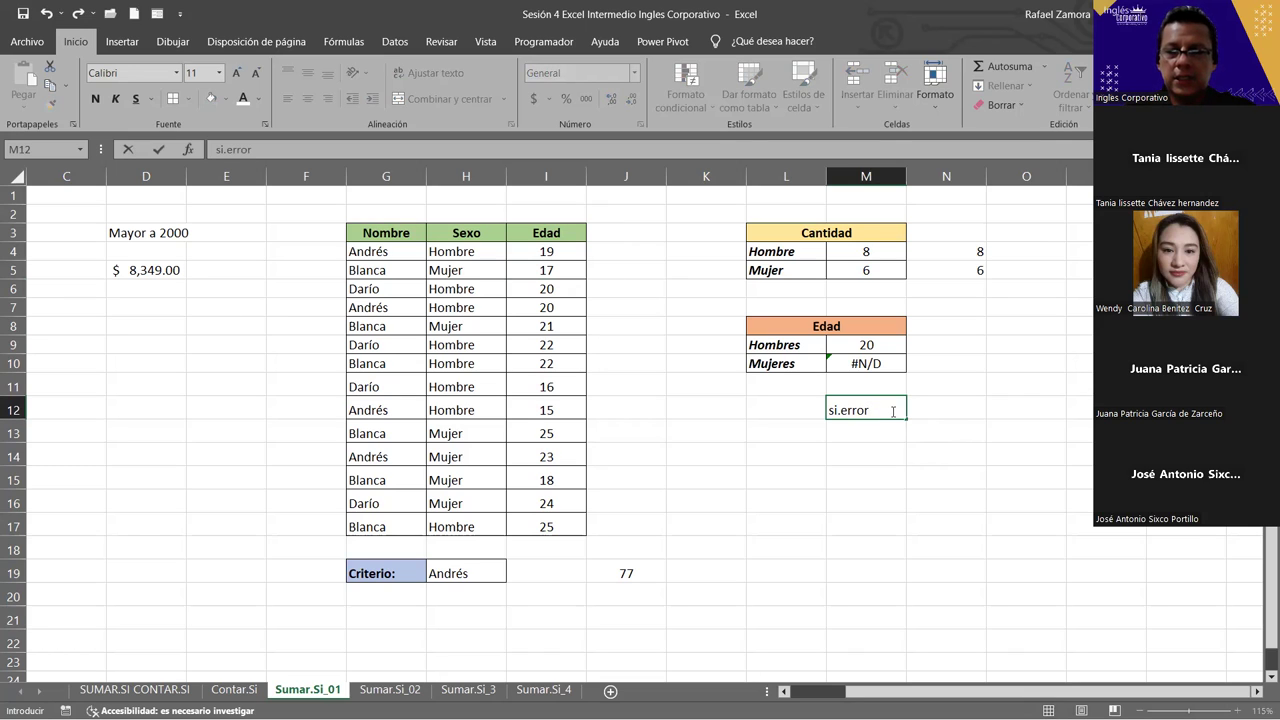
{"action": "key", "text": "BackSpace"}
{"action": "key", "text": "BackSpace"}
{"action": "key", "text": "BackSpace"}
{"action": "key", "text": "BackSpace"}
{"action": "key", "text": "BackSpace"}
{"action": "key", "text": "BackSpace"}
{"action": "key", "text": "BackSpace"}
{"action": "key", "text": "BackSpace"}
{"action": "type", "text": "SI.R"}
{"action": "key", "text": "BackSpace"}
{"action": "type", "text": "E"}
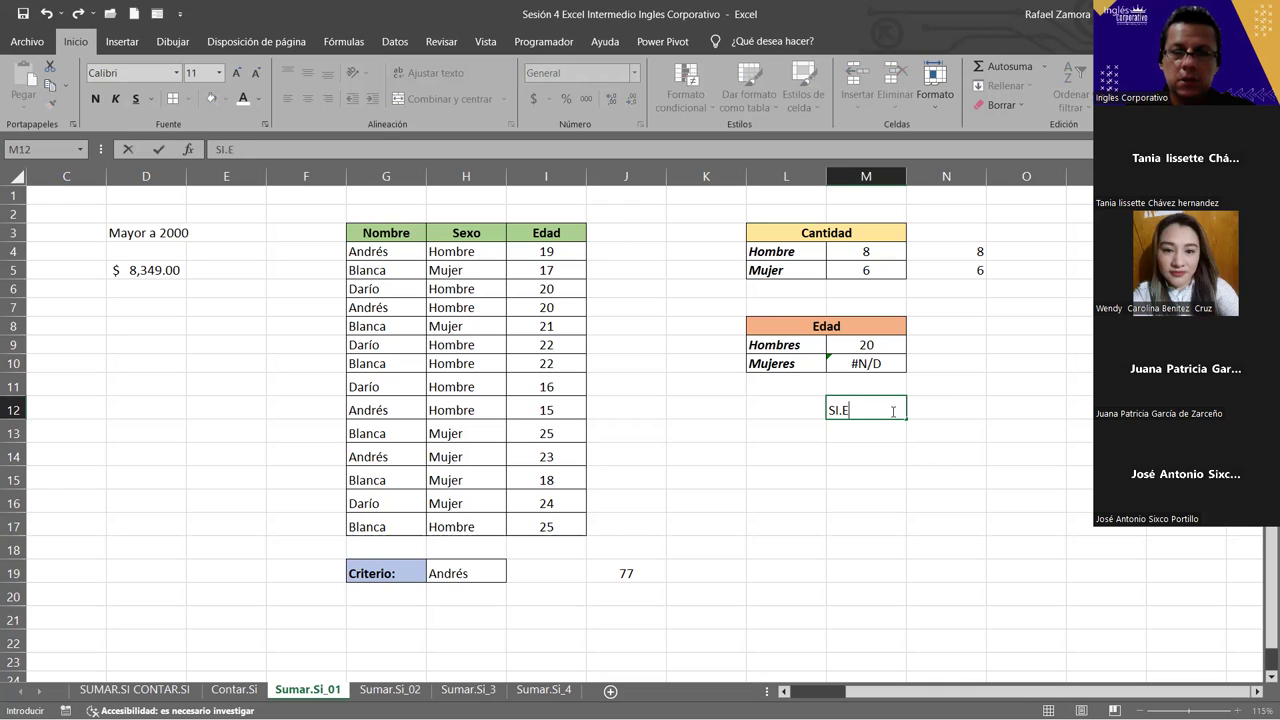
{"action": "type", "text": "RROR"}
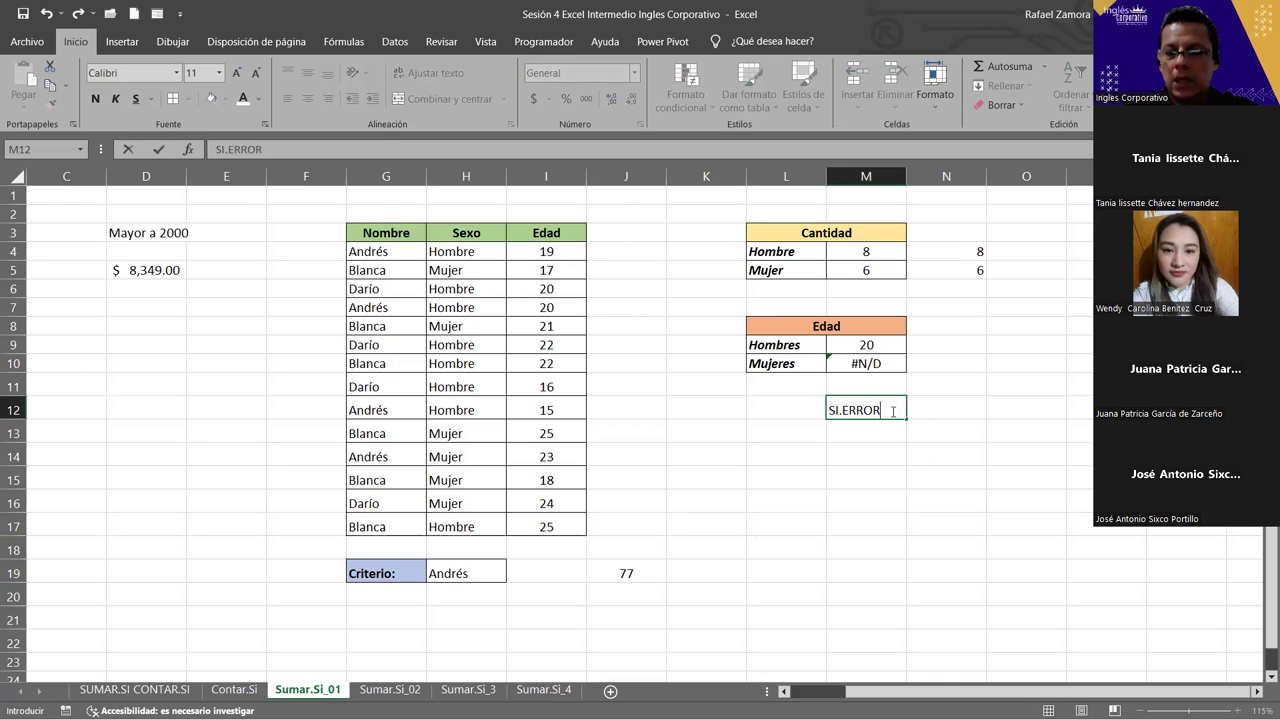
{"action": "key", "text": "Return"}
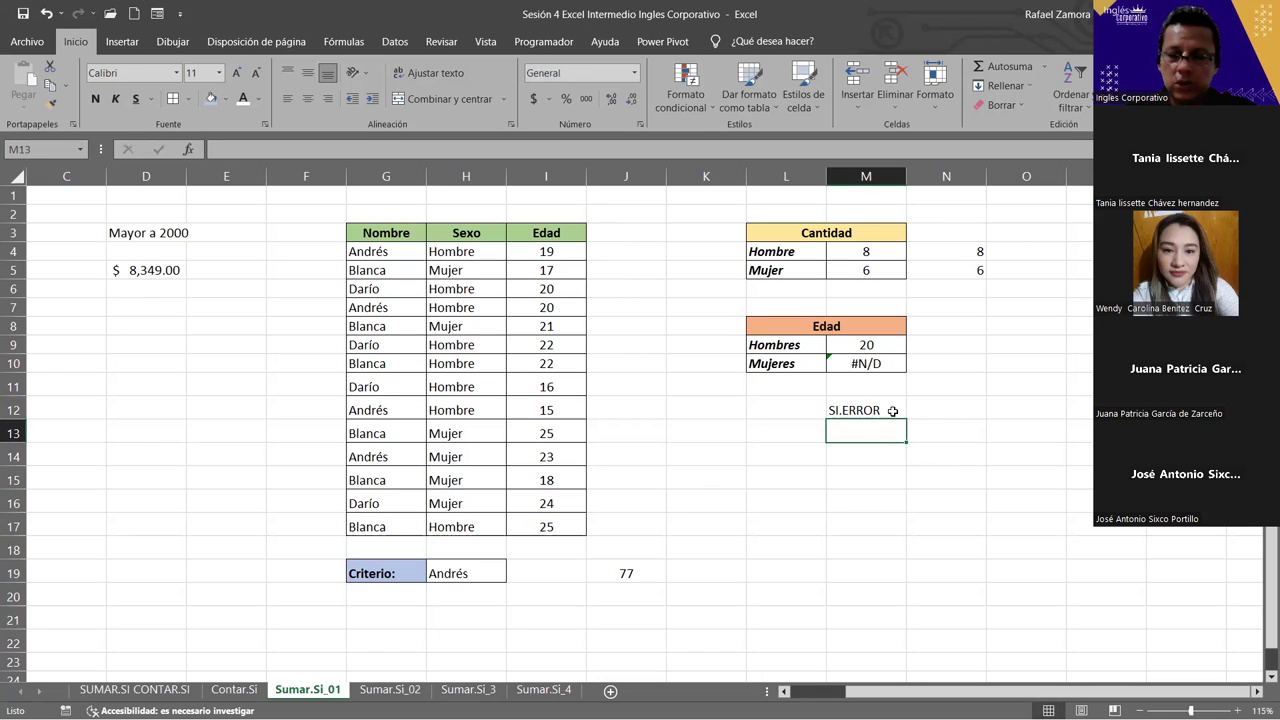
Start an SI.ERROR formula in M13, cancel it, and select the Mujeres cell M10
{"action": "type", "text": "="}
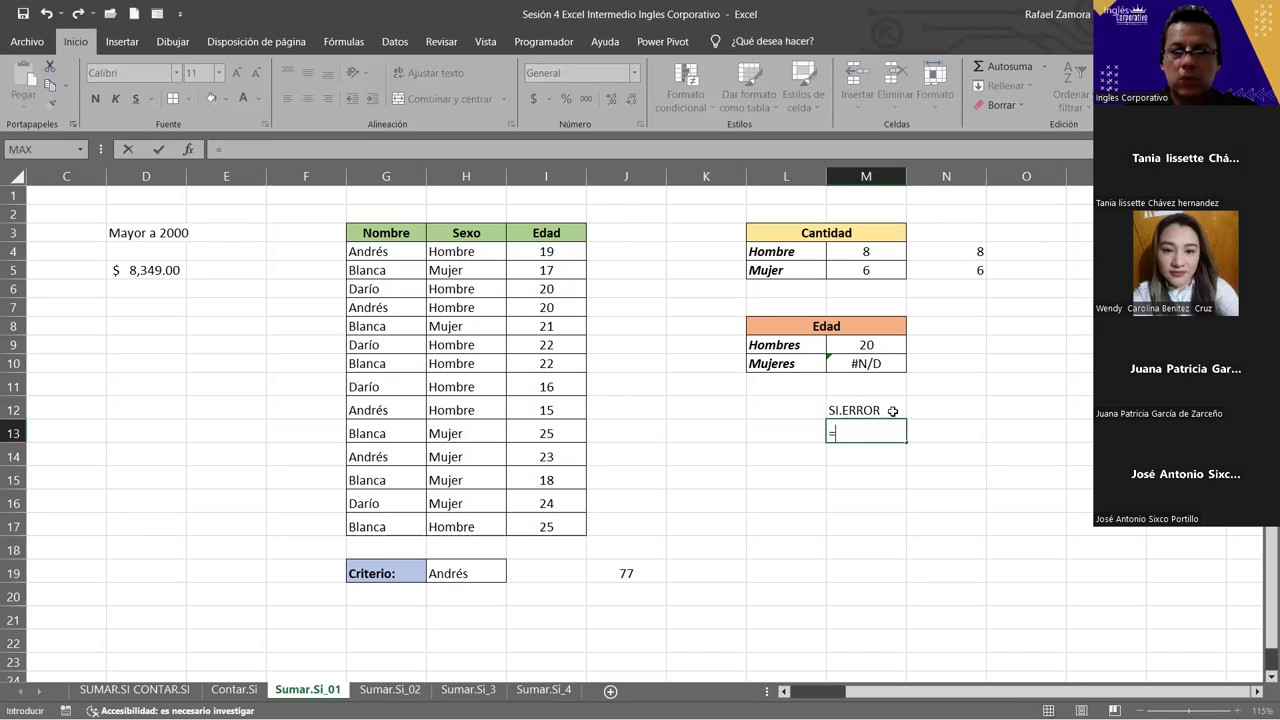
{"action": "type", "text": "SI.ER"}
{"action": "key", "text": "Tab"}
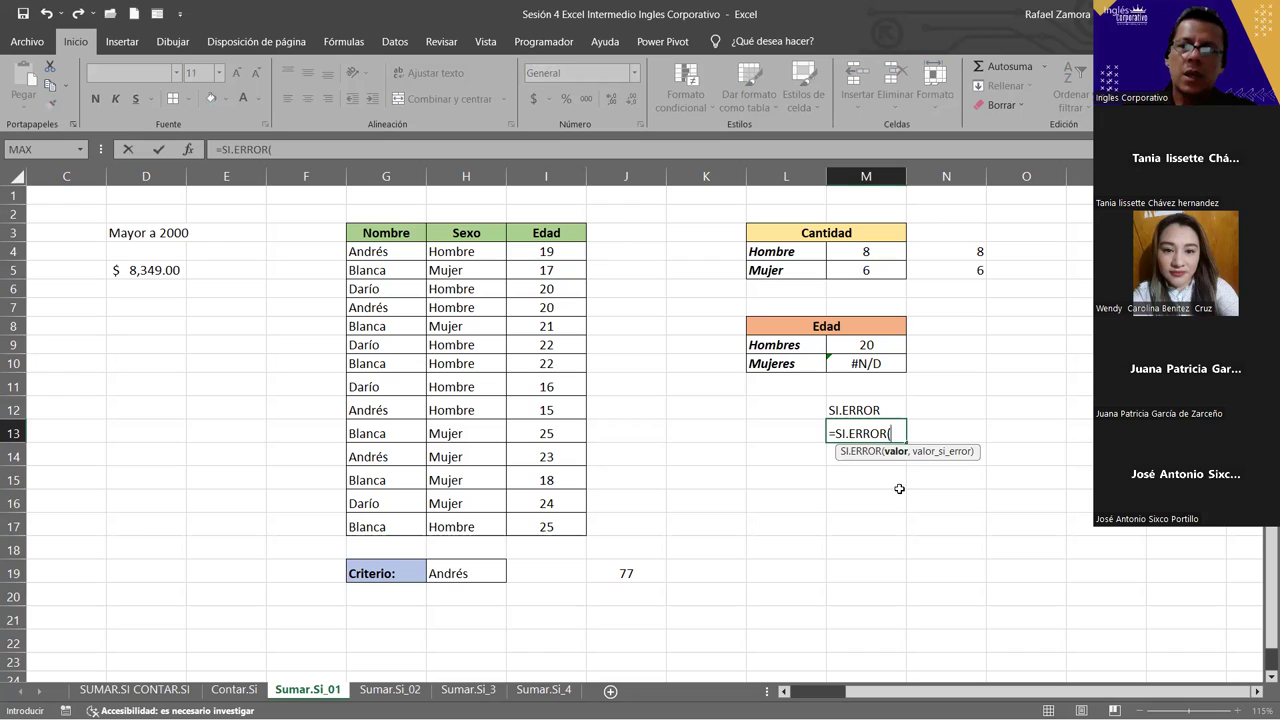
{"action": "key", "text": "Escape"}
{"action": "left_click", "coordinate": [884, 361]}
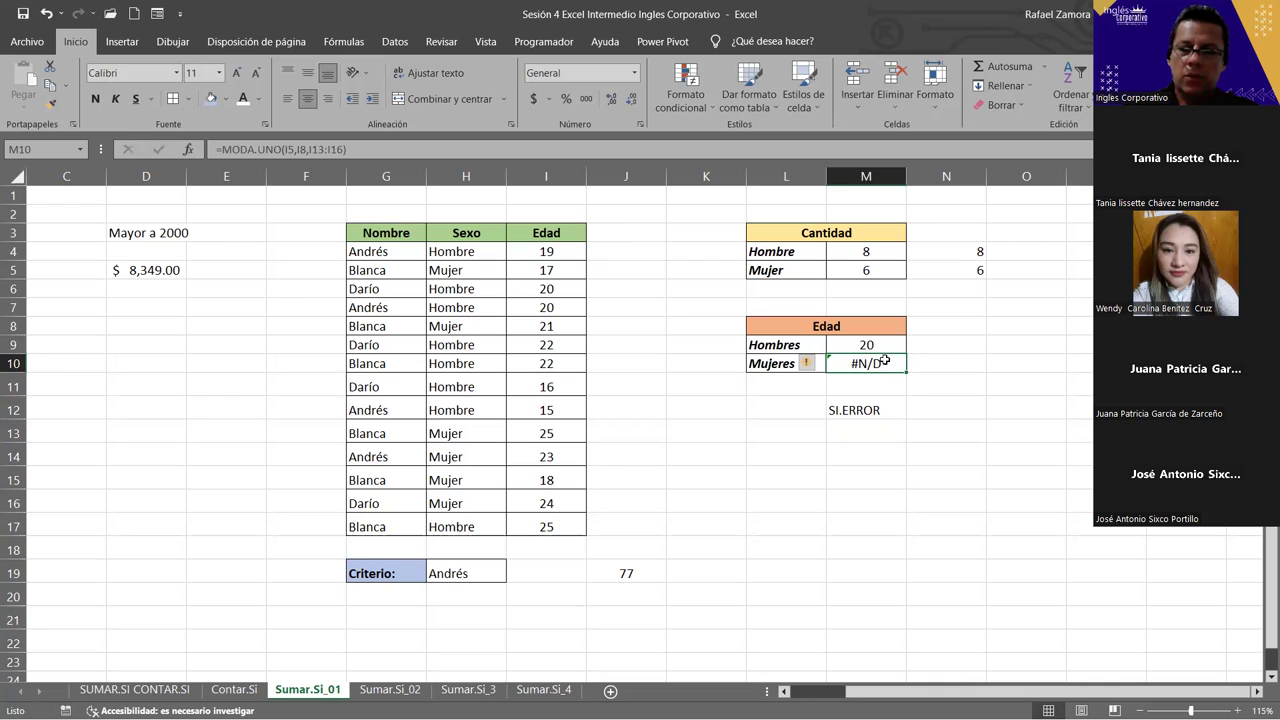
Begin rewriting M10 as =SI.ERROR(MODA.UNO( using autocomplete
{"action": "type", "text": "?"}
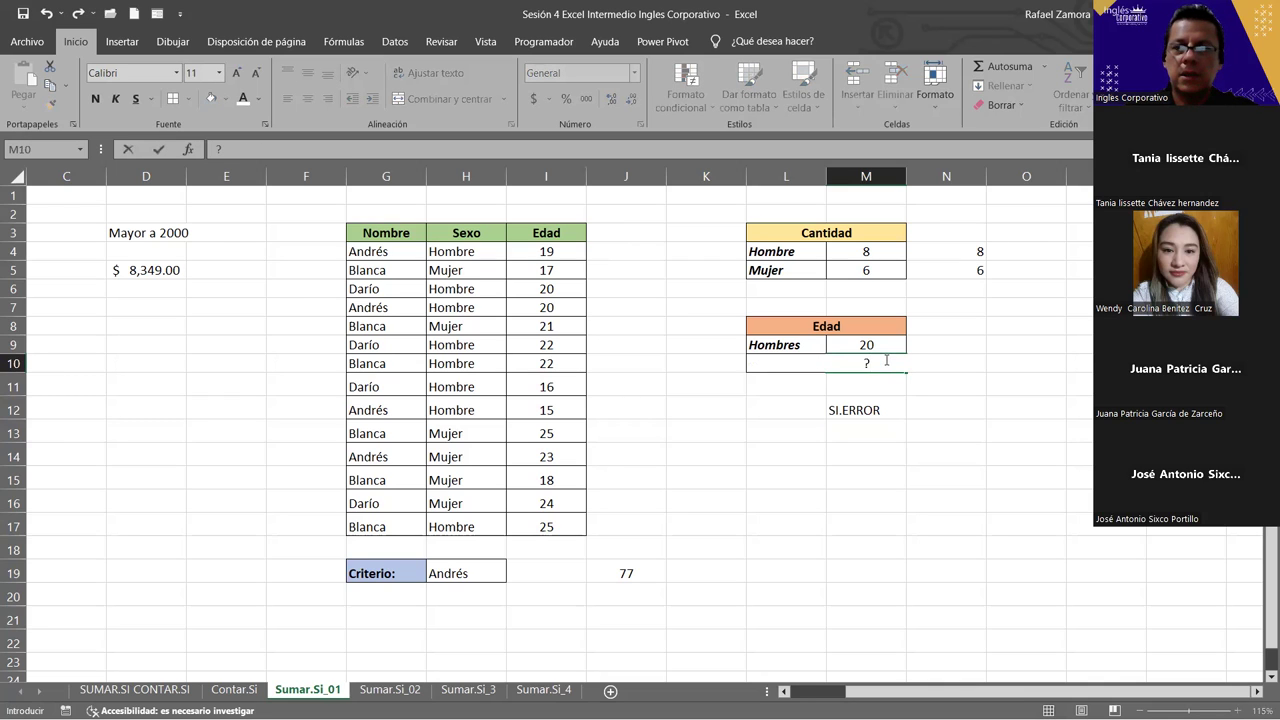
{"action": "key", "text": "BackSpace"}
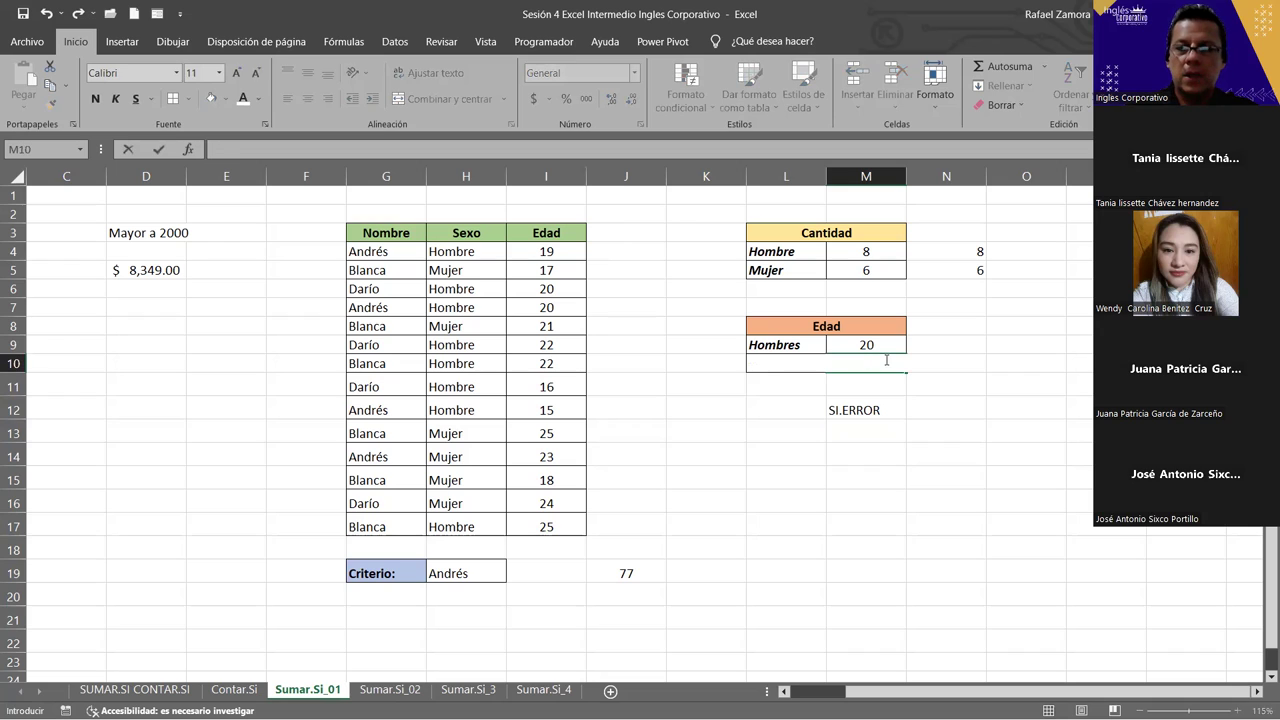
{"action": "type", "text": "="}
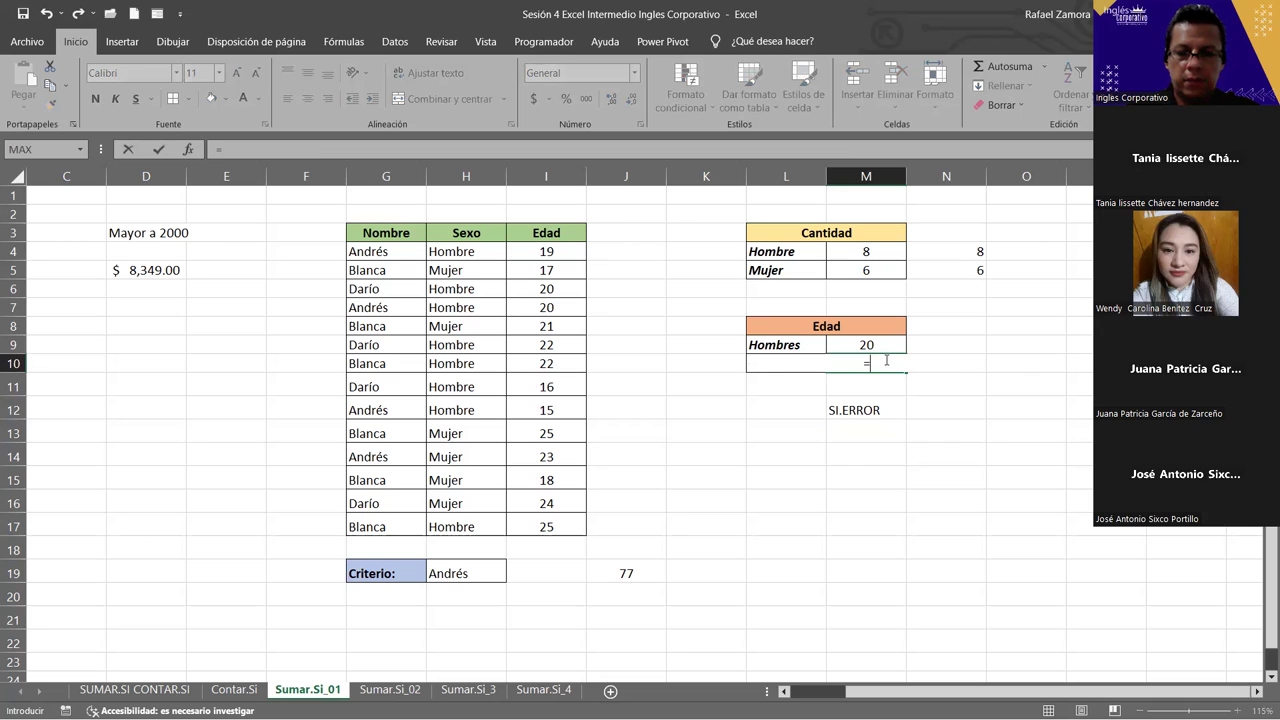
{"action": "type", "text": "SI."}
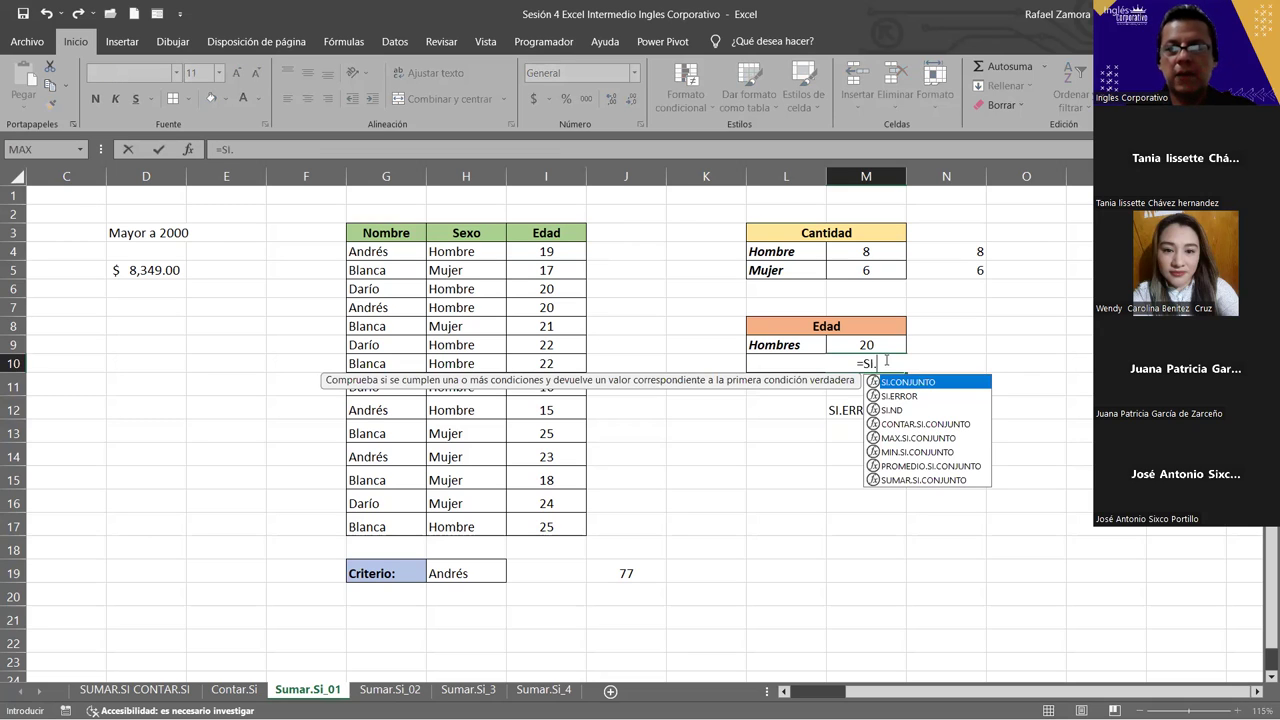
{"action": "key", "text": "Down"}
{"action": "key", "text": "Tab"}
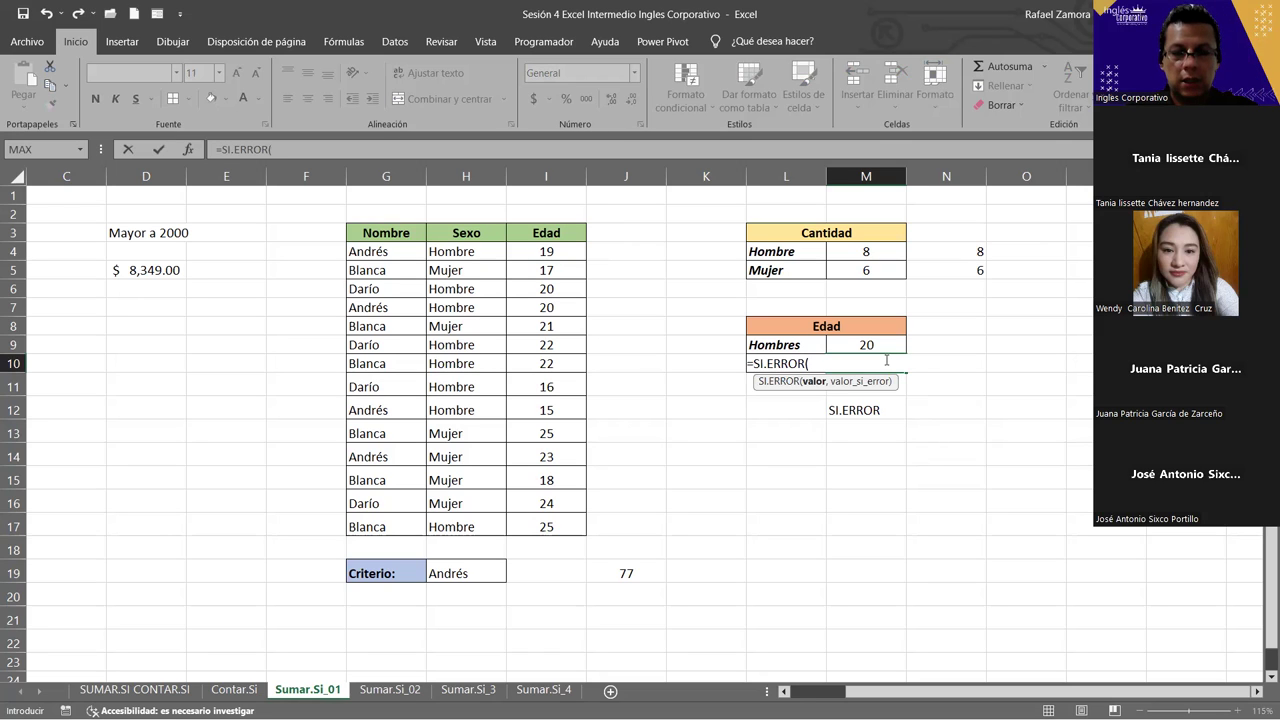
{"action": "type", "text": "MODA"}
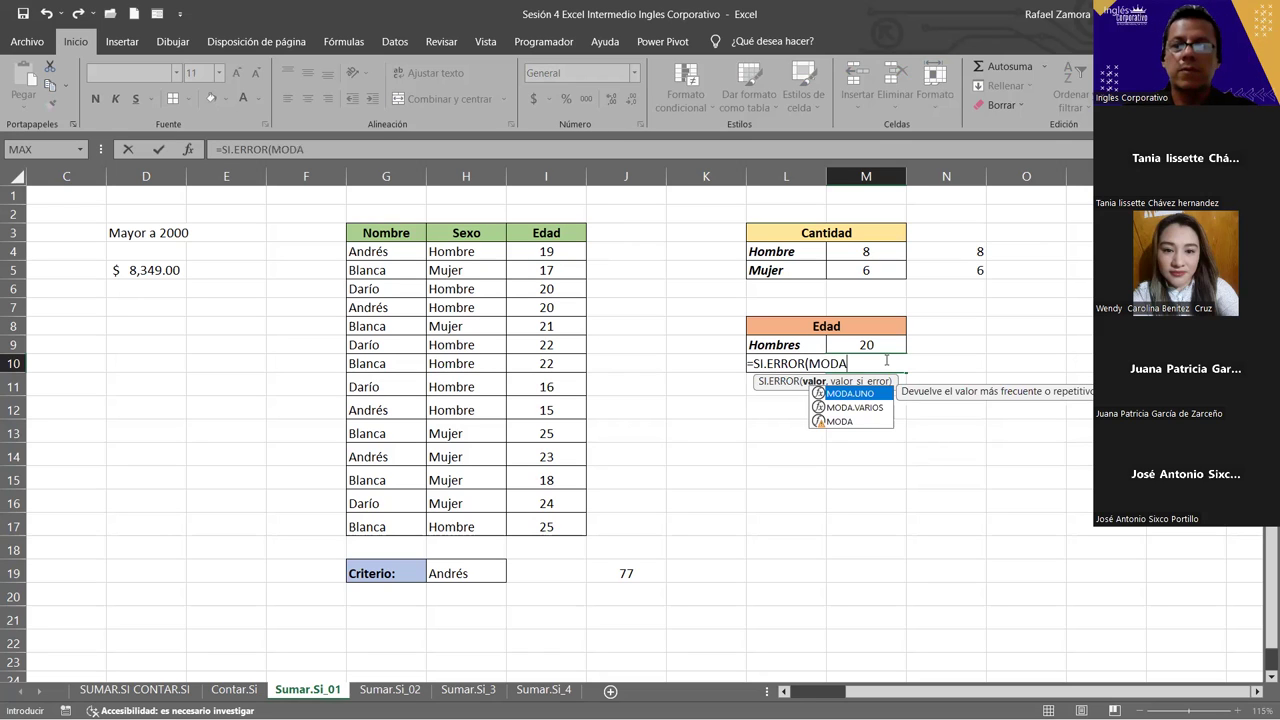
{"action": "key", "text": "Tab"}
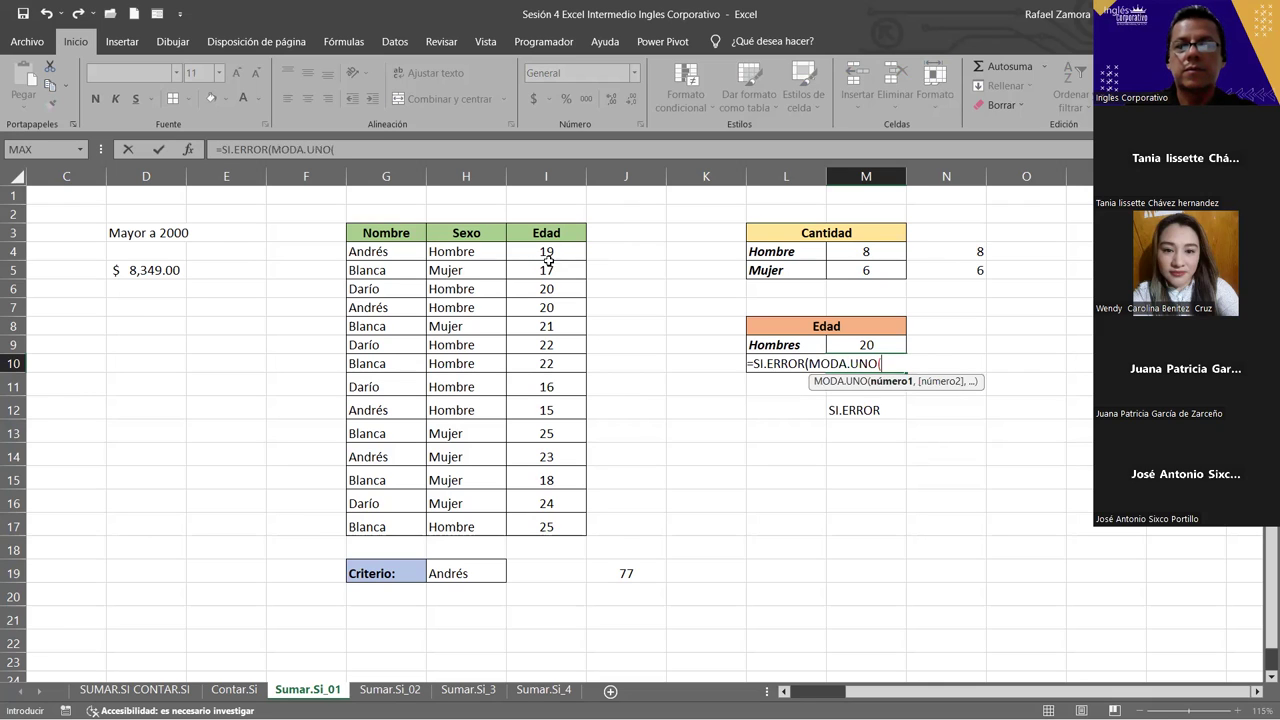
Add I5, I8 and I13:I16 to MODA.UNO and an empty "" fallback for SI.ERROR
{"action": "left_click", "coordinate": [547, 271]}
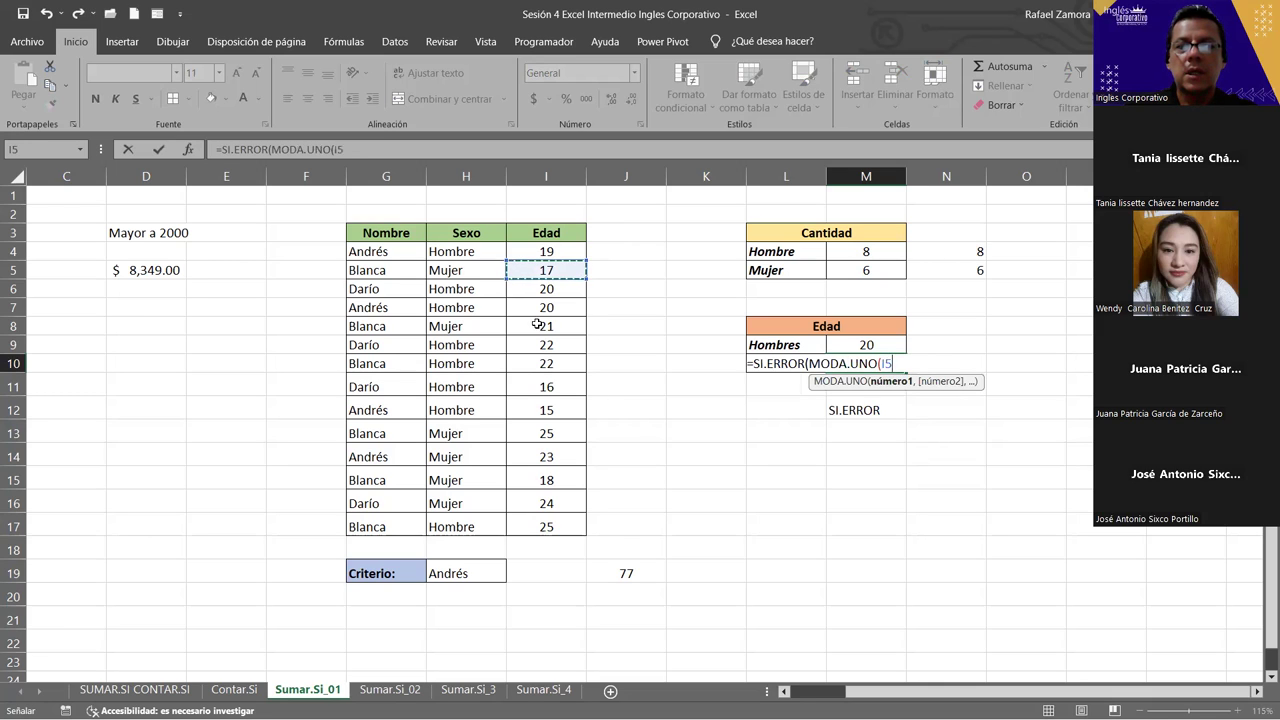
{"action": "left_click", "coordinate": [537, 325], "text": "ctrl"}
{"action": "left_click", "coordinate": [546, 437], "text": "ctrl"}
{"action": "left_click_drag", "start_coordinate": [546, 437], "coordinate": [546, 481]}
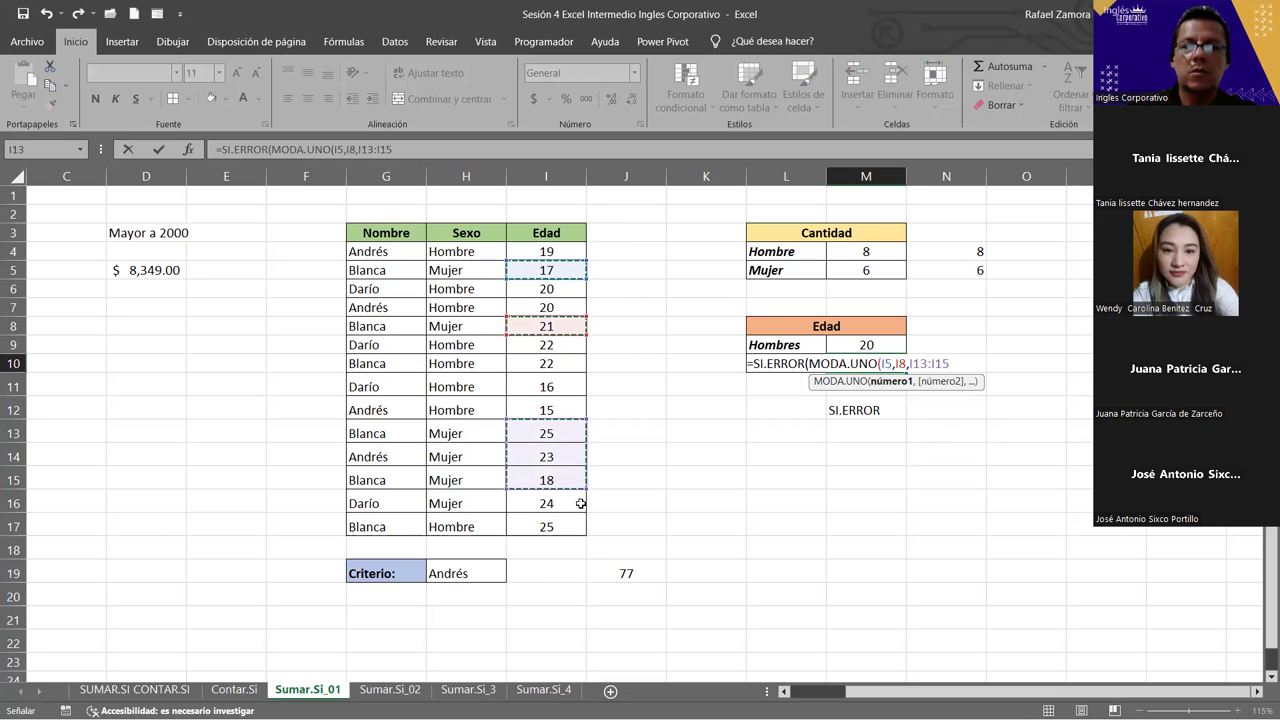
{"action": "left_click_drag", "start_coordinate": [585, 490], "coordinate": [583, 507]}
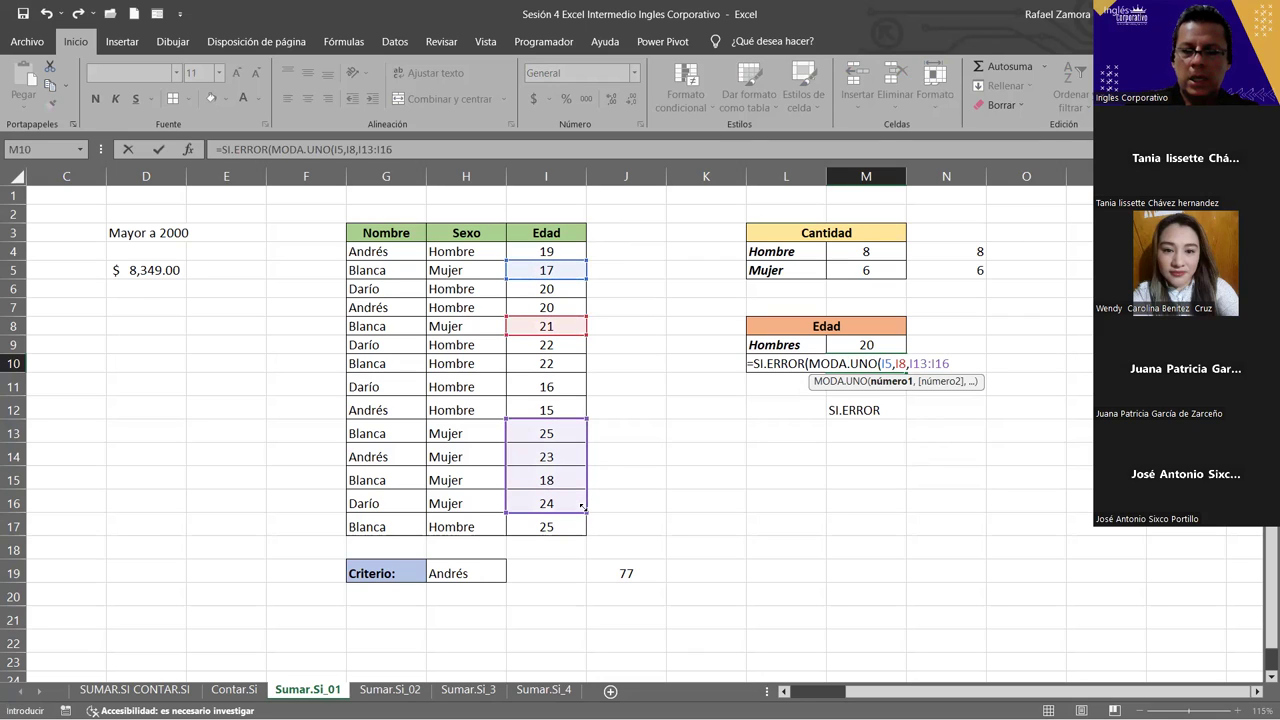
{"action": "type", "text": ")"}
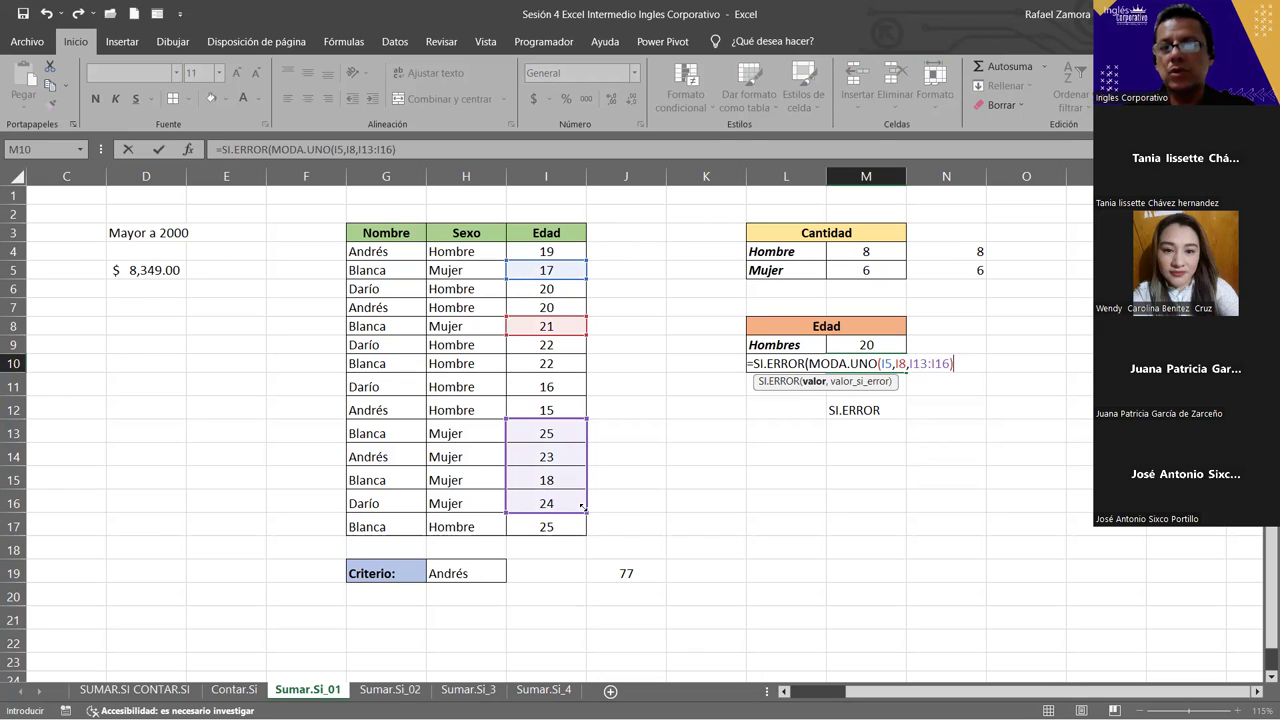
{"action": "type", "text": ","}
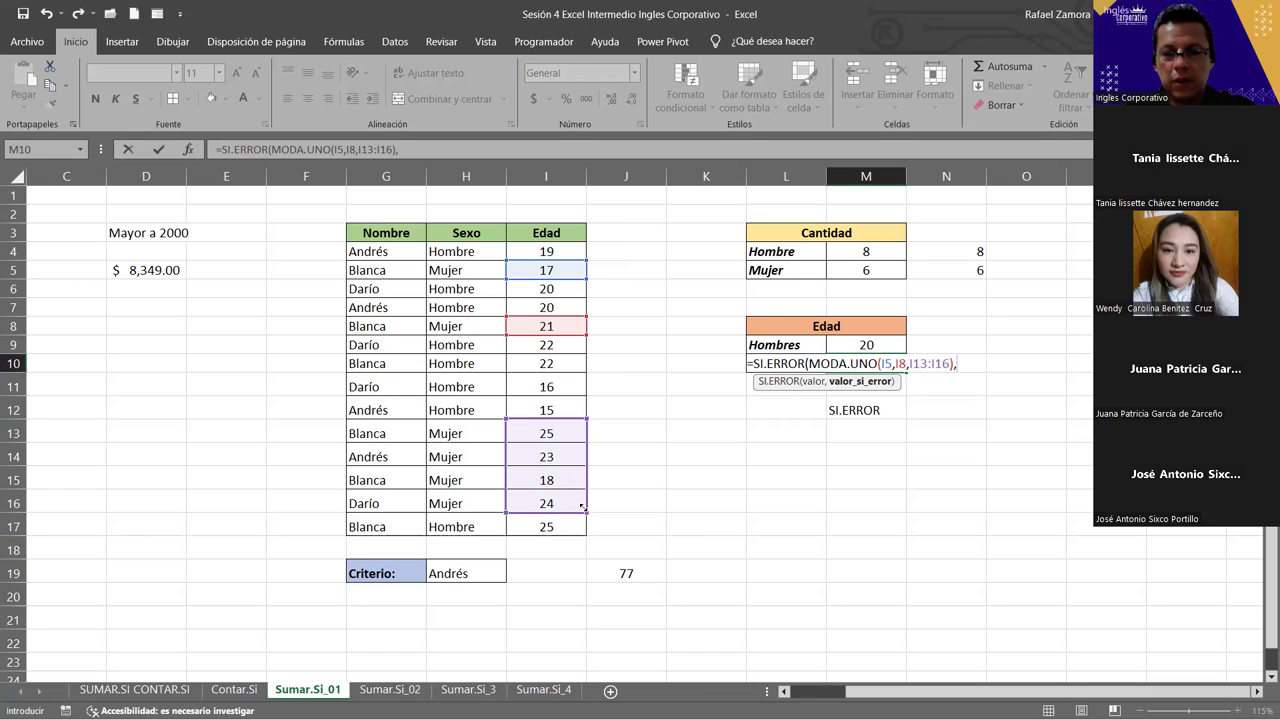
{"action": "type", "text": "["}
{"action": "key", "text": "BackSpace"}
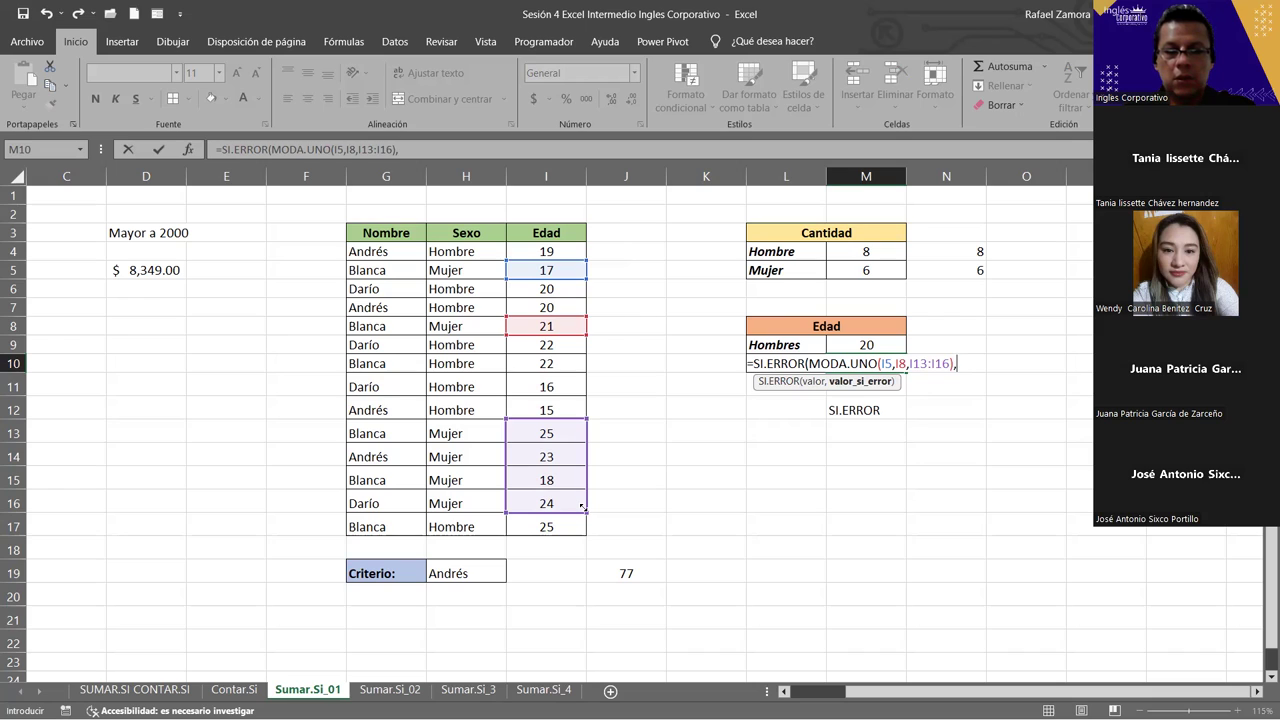
{"action": "type", "text": "\""}
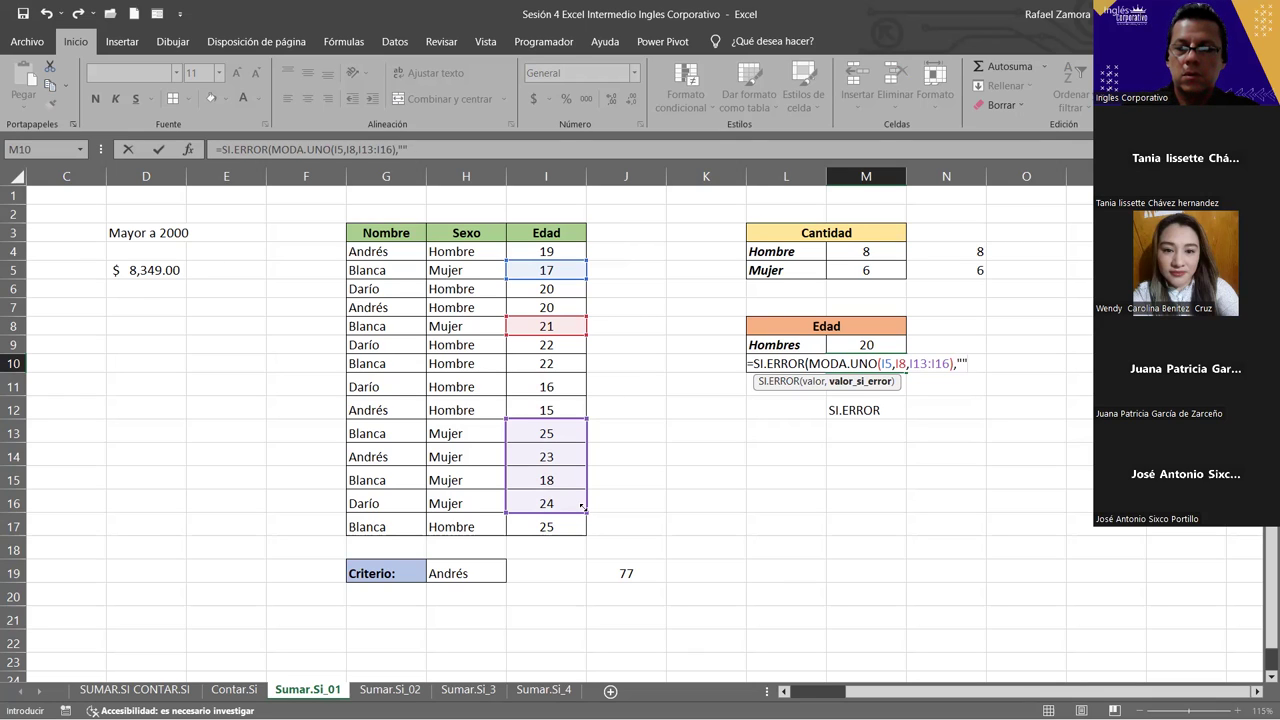
{"action": "type", "text": "="}
{"action": "key", "text": "BackSpace"}
Commit the SI.ERROR formula, then test it by changing I5 from 17 to 21 and undoing
{"action": "type", "text": ")"}
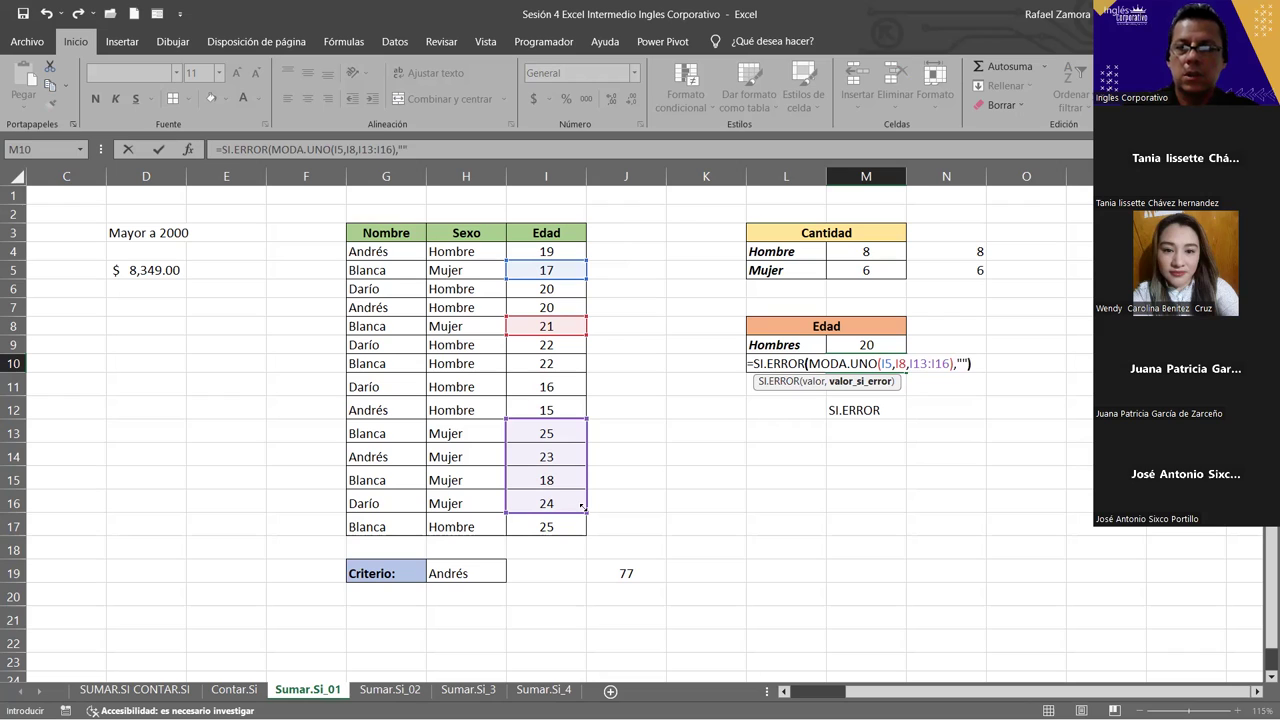
{"action": "key", "text": "Return"}
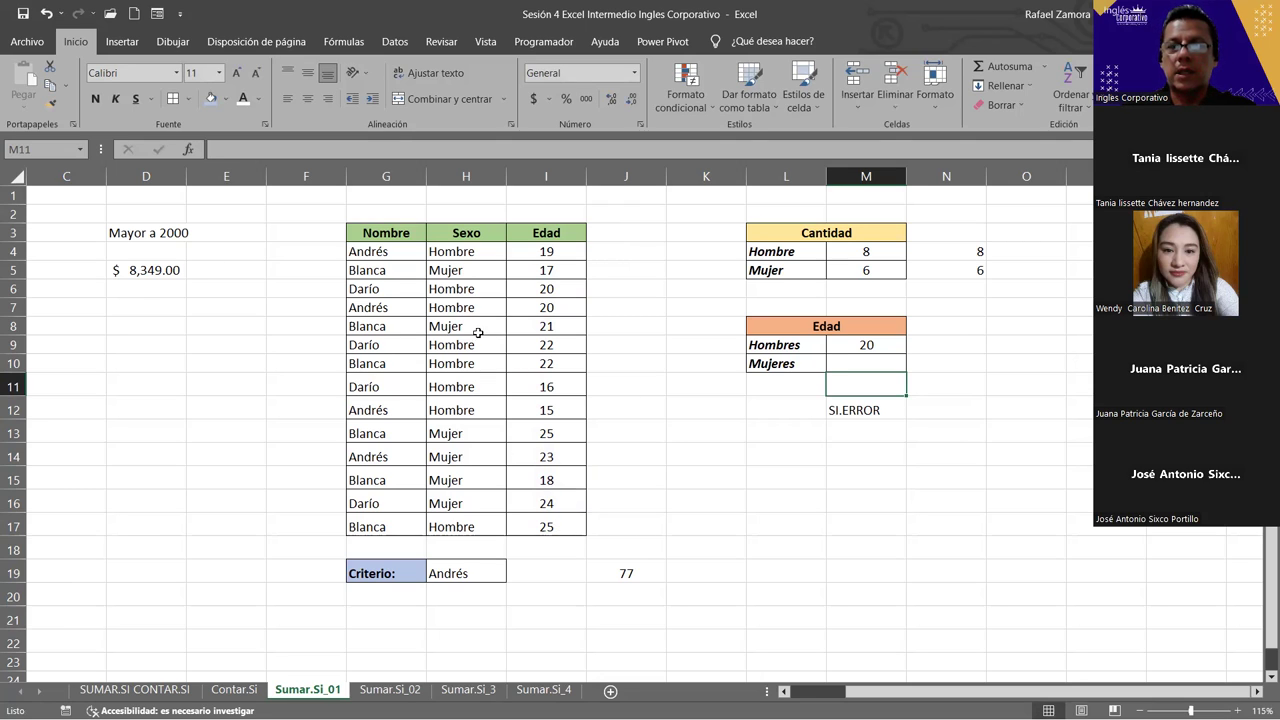
{"action": "left_click", "coordinate": [538, 270]}
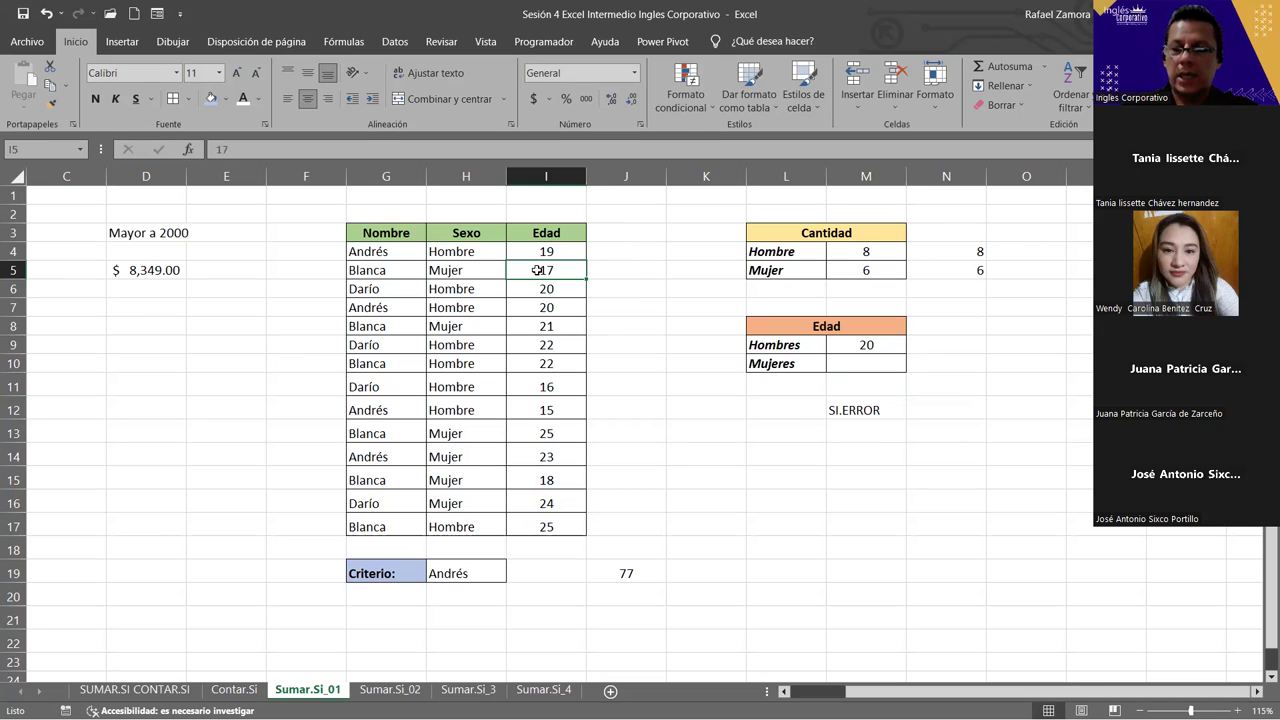
{"action": "type", "text": "21"}
{"action": "key", "text": "Return"}
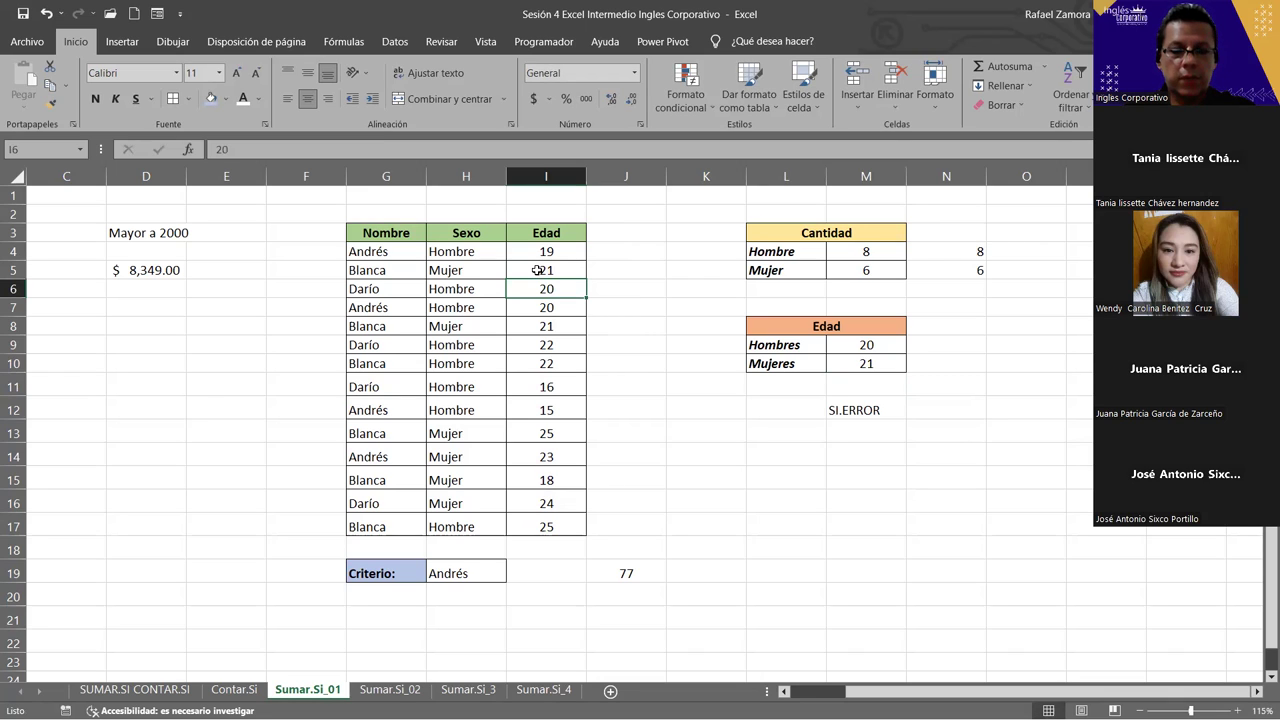
{"action": "key", "text": "ctrl+z"}
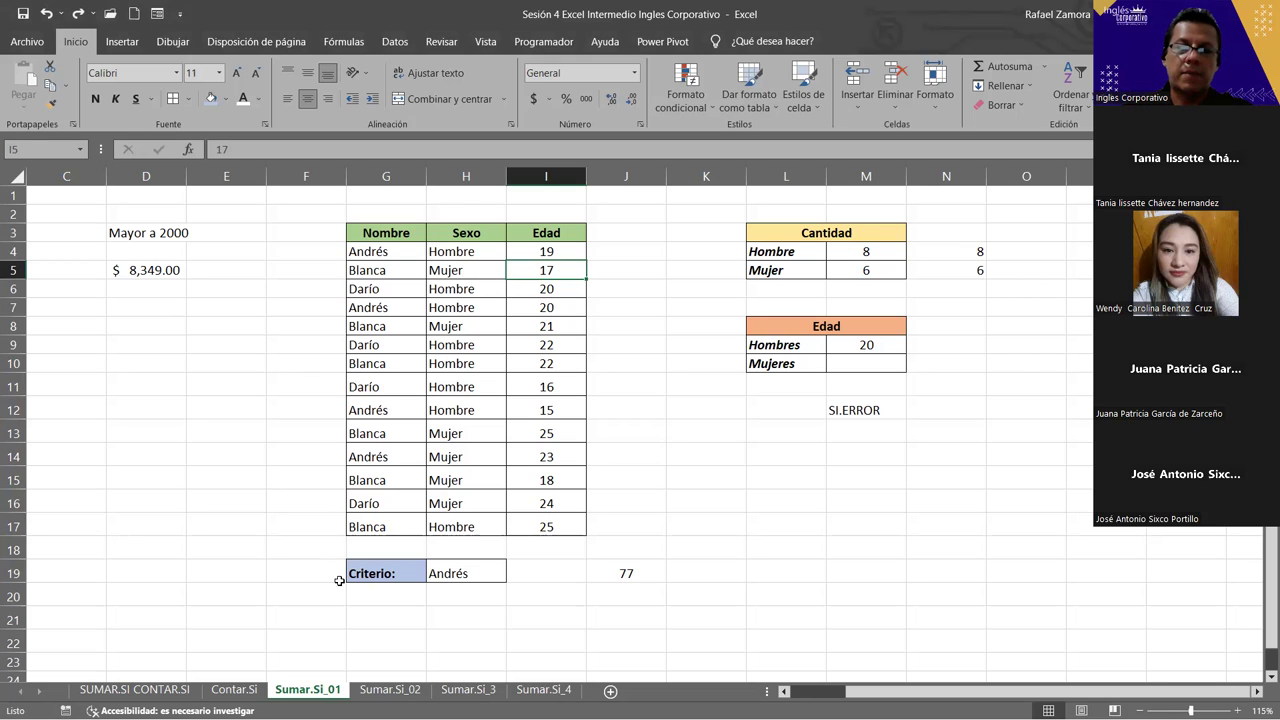
Go to the Sumar.Si_02 sheet and select the FORMA DE PAGO CONTADO total cell
{"action": "left_click", "coordinate": [378, 689]}
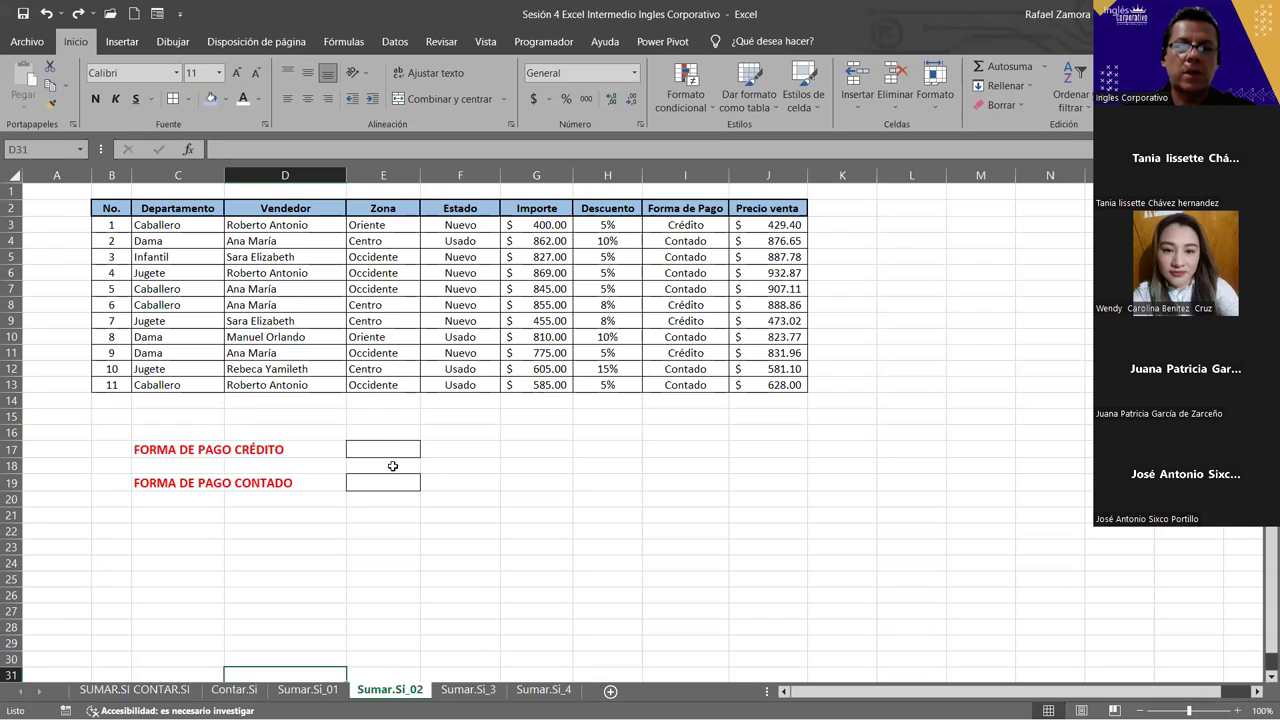
{"action": "left_click", "coordinate": [395, 489]}
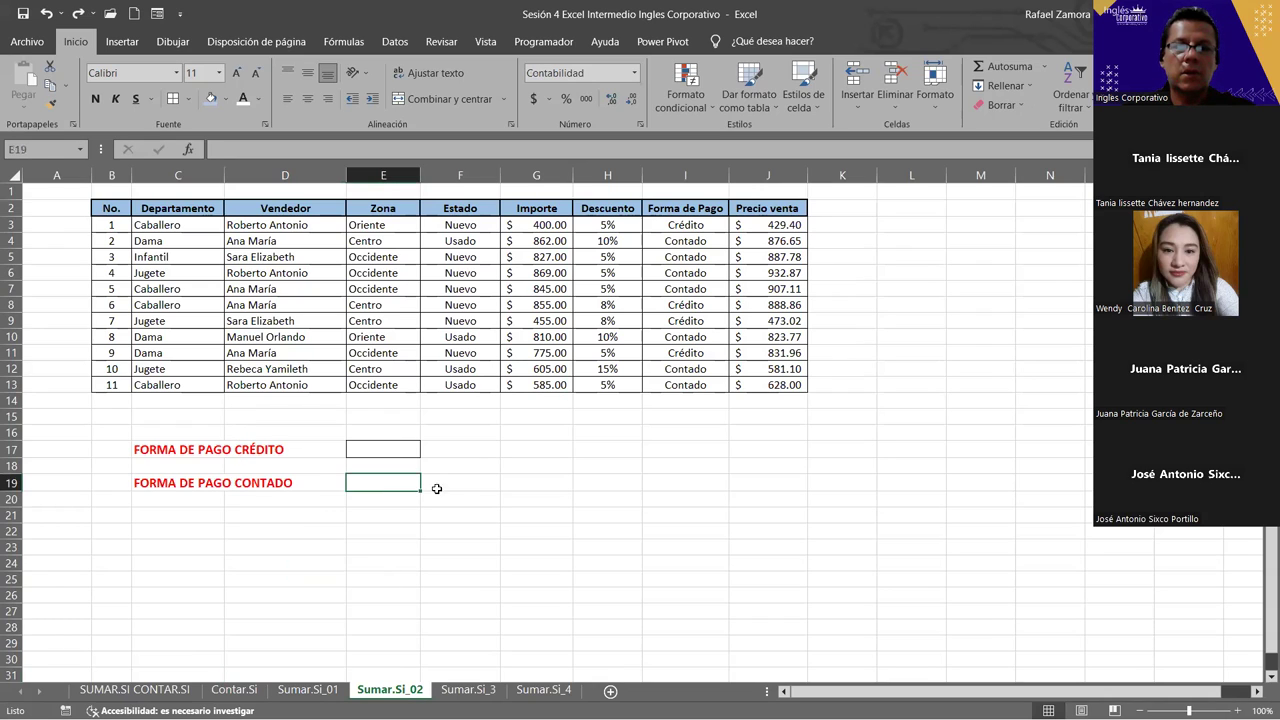
{"action": "left_click", "coordinate": [467, 690]}
{"action": "left_click", "coordinate": [392, 690]}
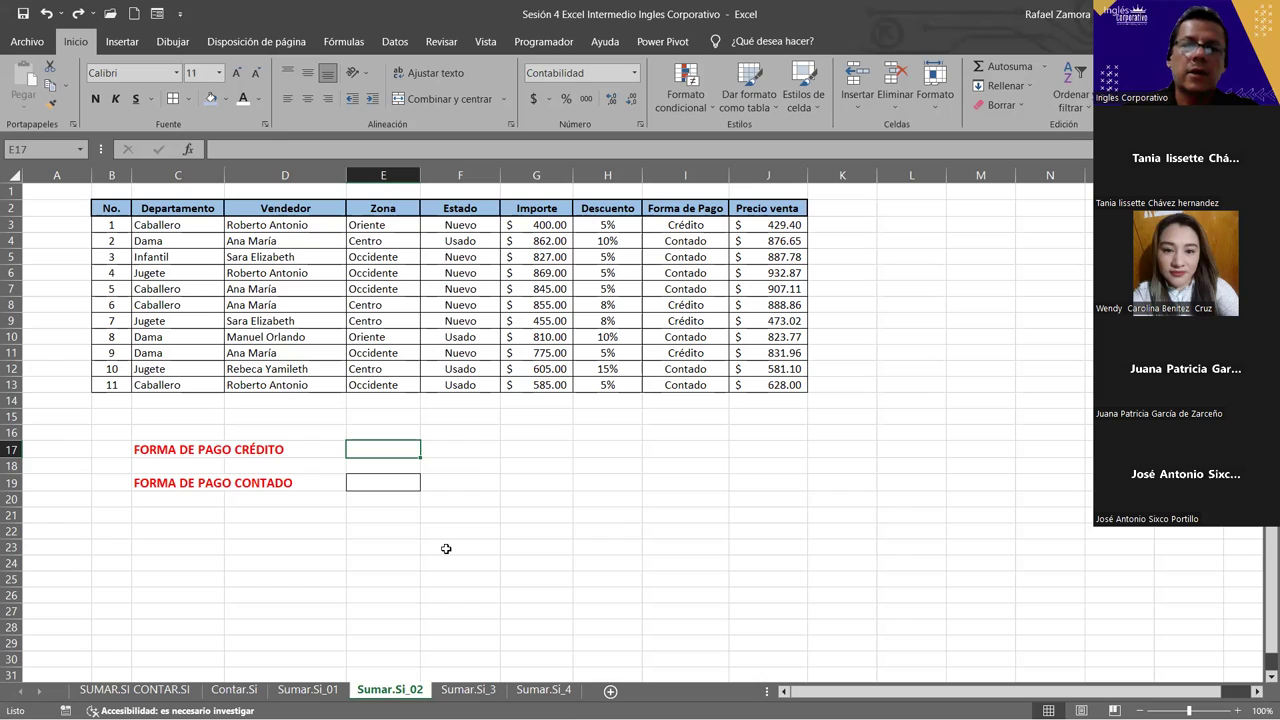
{"action": "left_click_drag", "start_coordinate": [656, 244], "coordinate": [686, 320]}
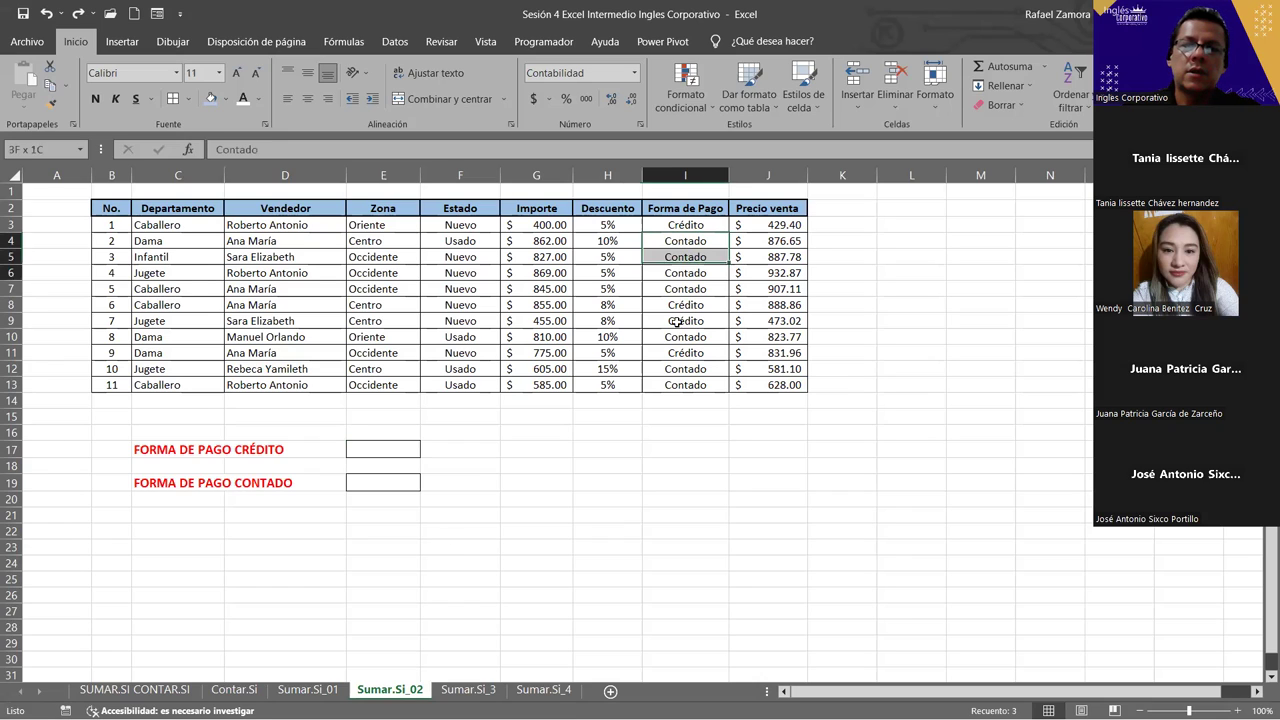
{"action": "left_click", "coordinate": [697, 228]}
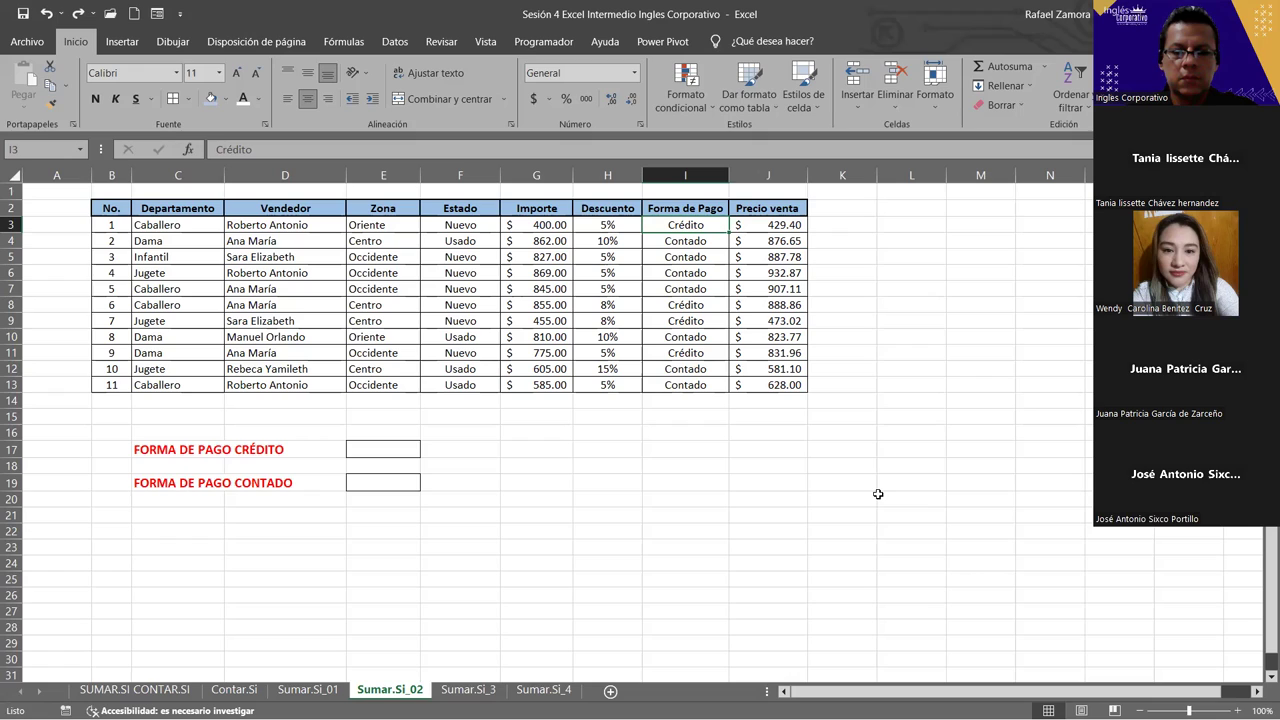
Enter check totals 2623.24 in G17 and 4760.63 in G19, formatted as Contabilidad
{"action": "left_click", "coordinate": [878, 495]}
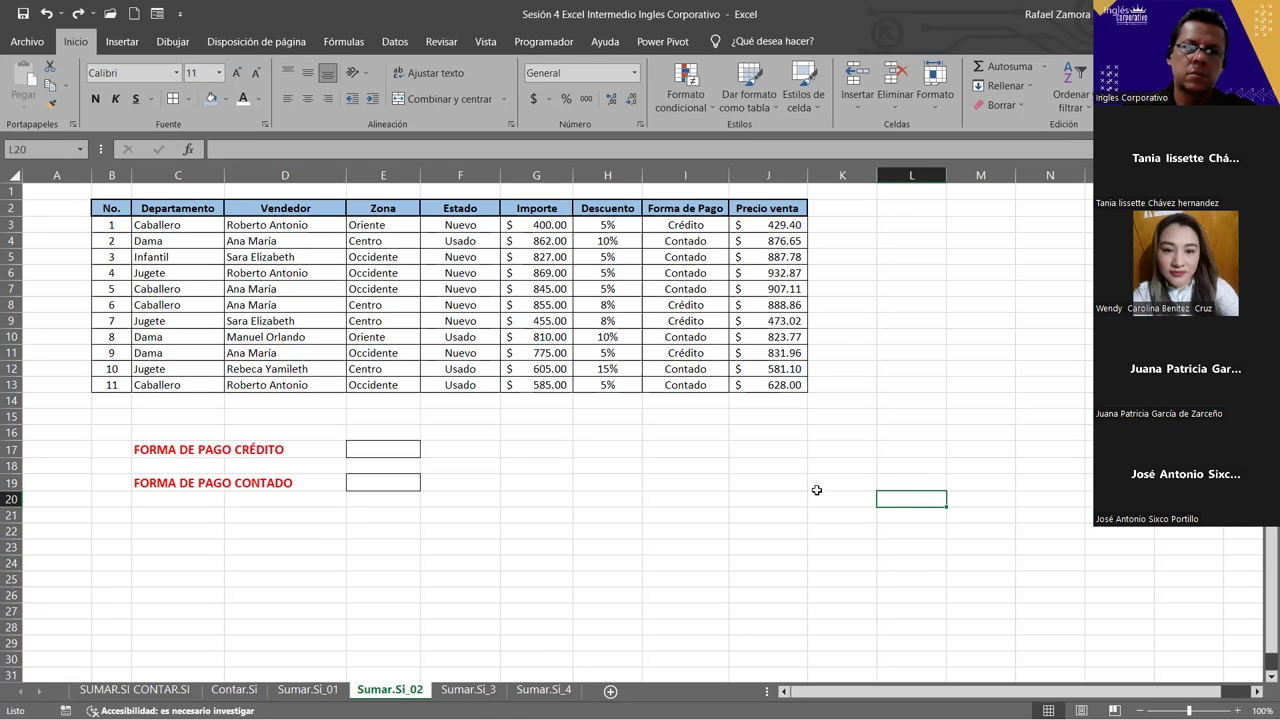
{"action": "left_click", "coordinate": [517, 458]}
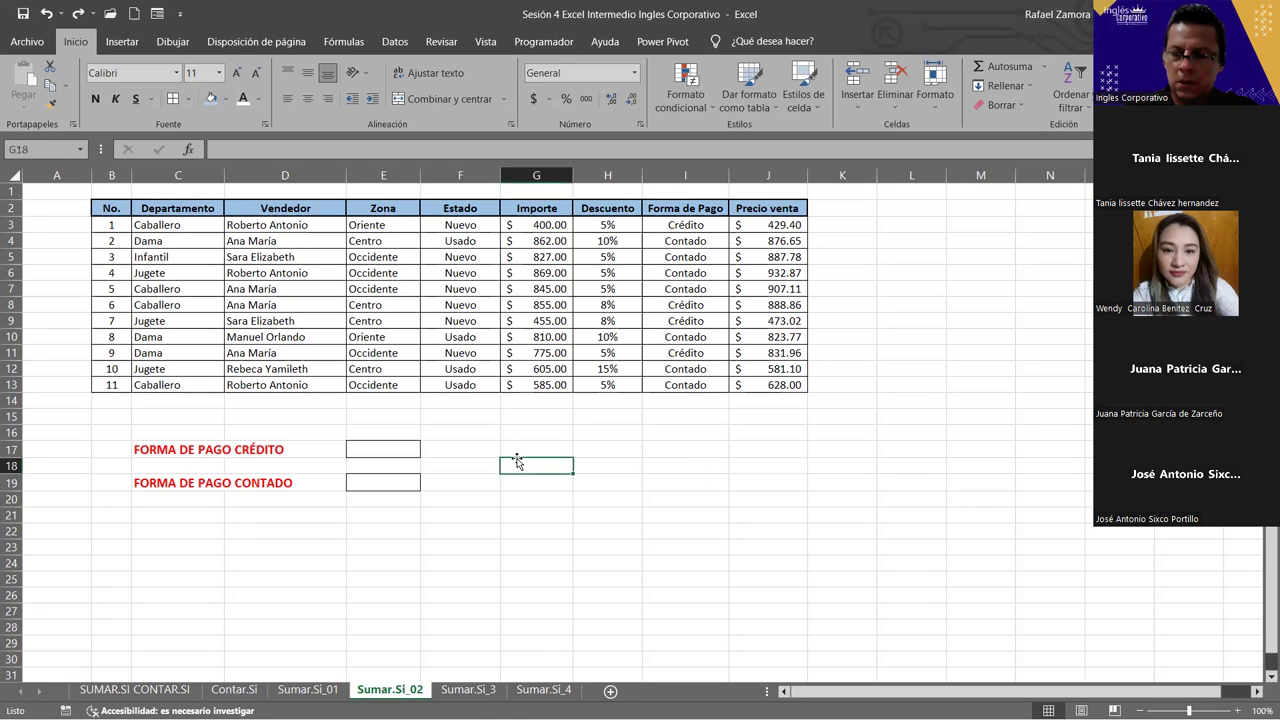
{"action": "type", "text": "2623.24"}
{"action": "key", "text": "Return"}
{"action": "key", "text": "Return"}
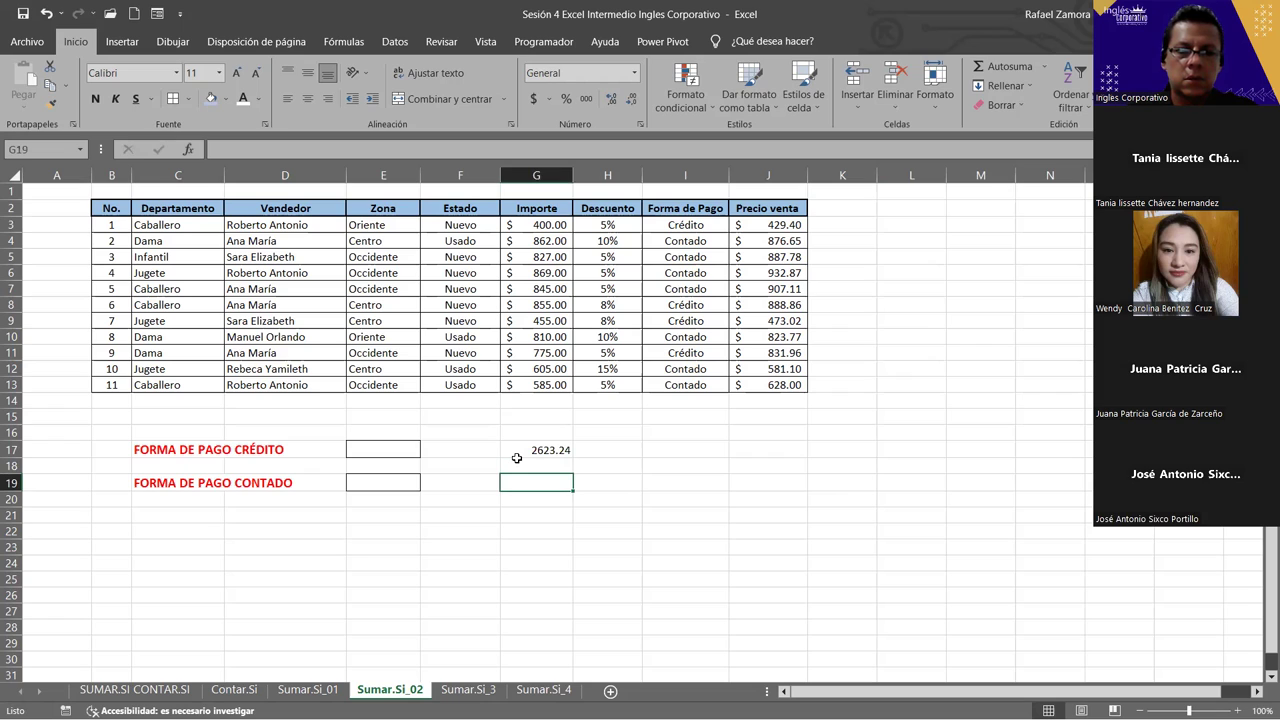
{"action": "type", "text": "4"}
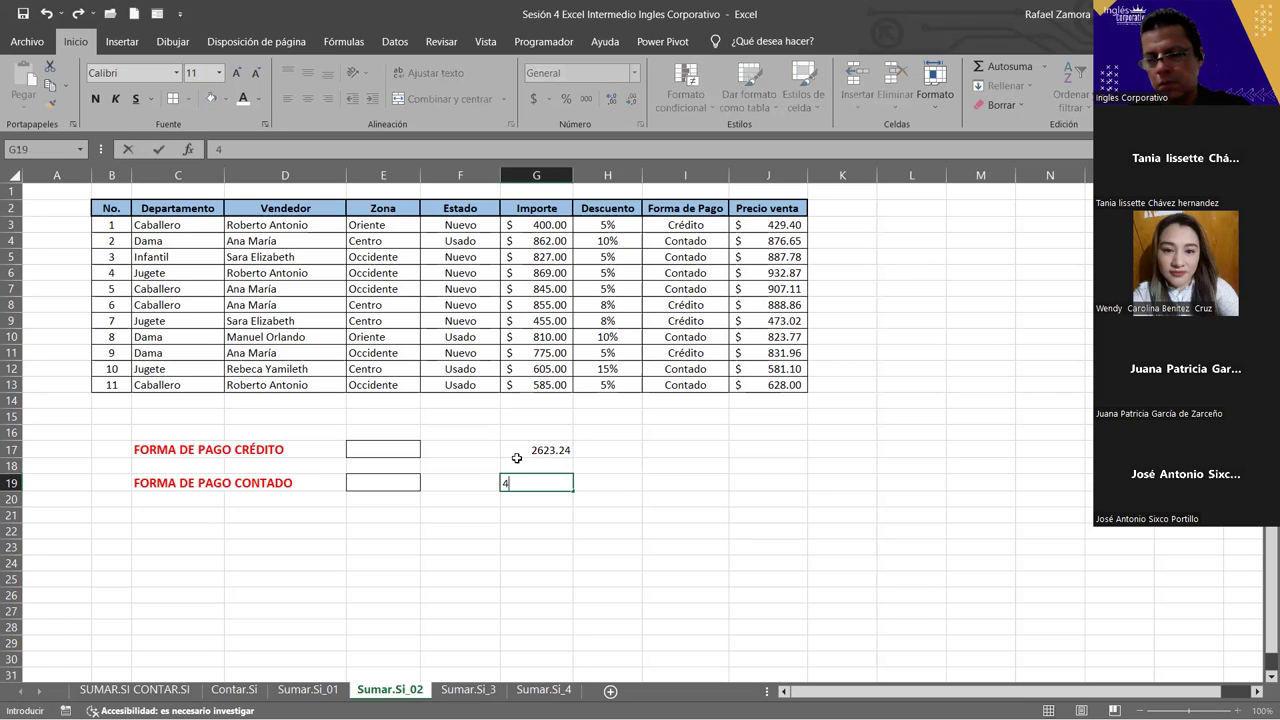
{"action": "type", "text": "760"}
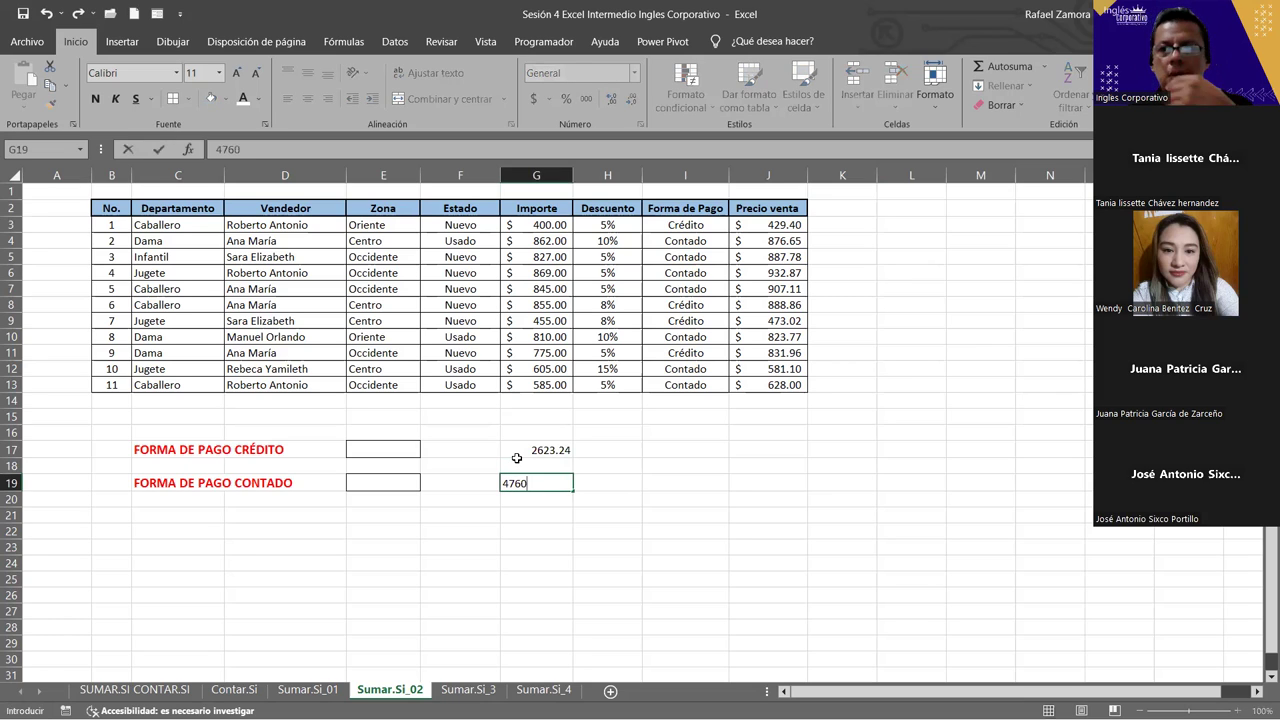
{"action": "type", "text": ".63"}
{"action": "key", "text": "Return"}
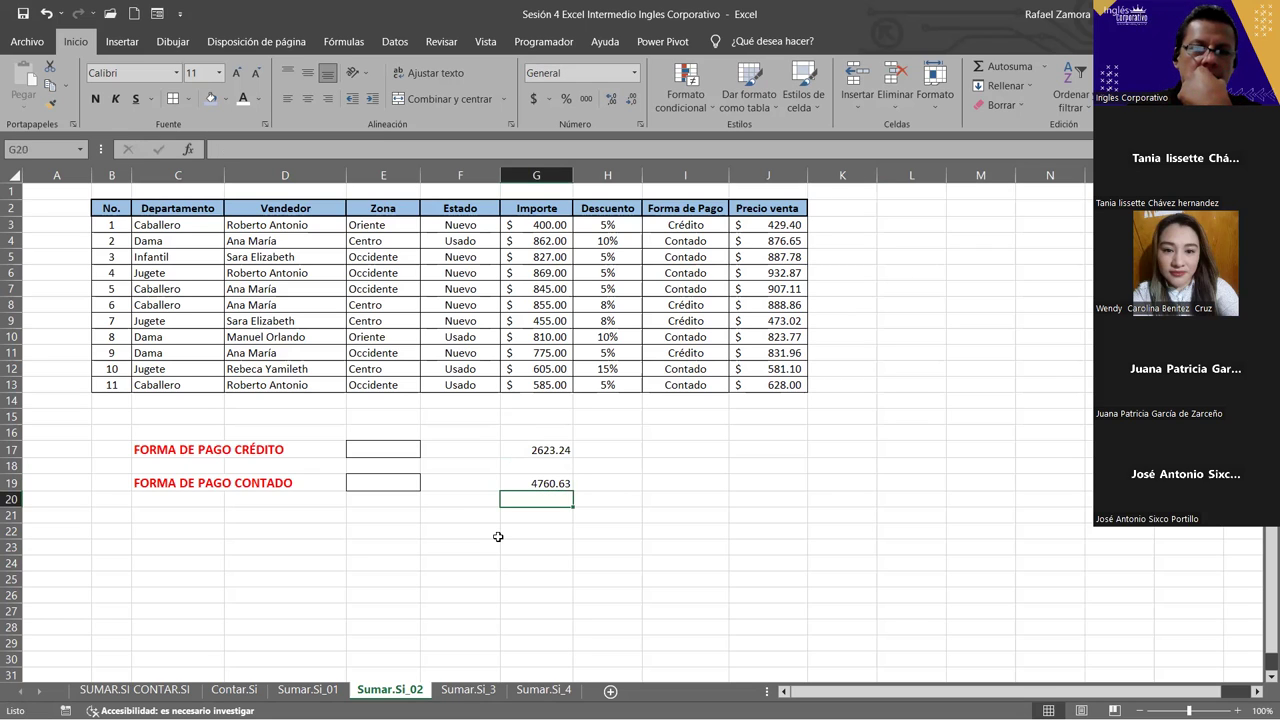
{"action": "left_click_drag", "start_coordinate": [536, 450], "coordinate": [536, 483]}
{"action": "left_click", "coordinate": [527, 99]}
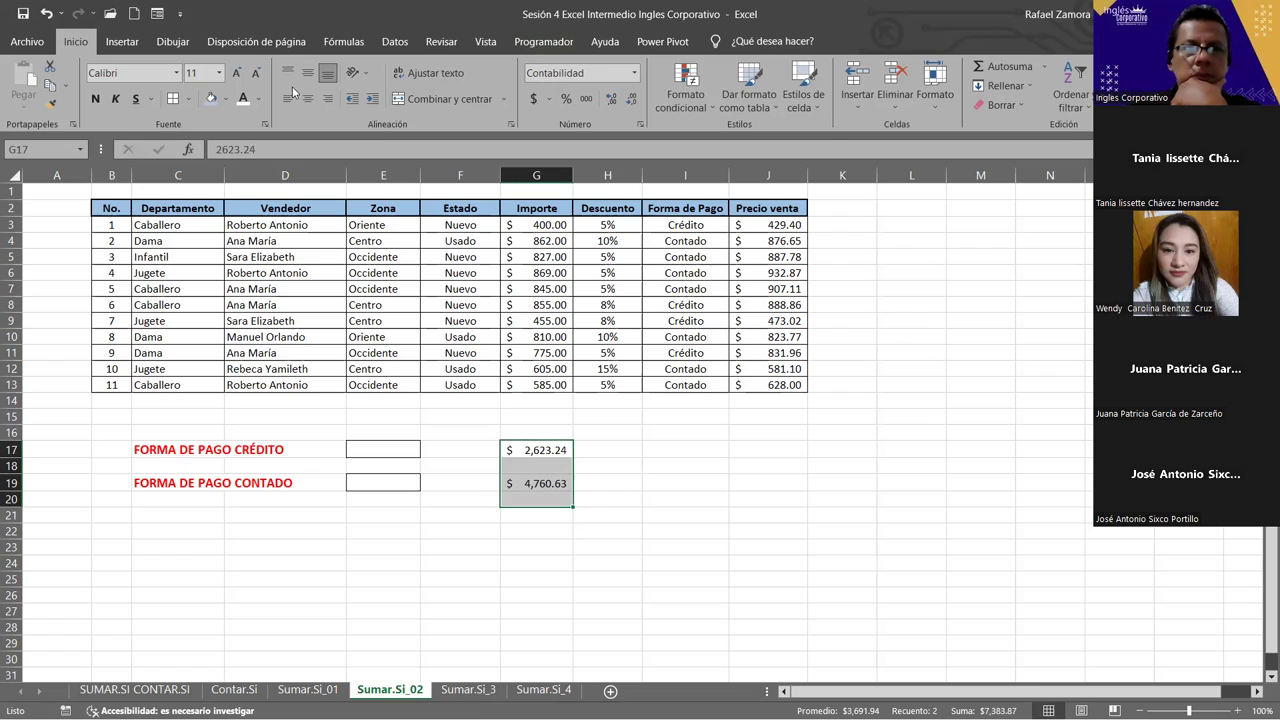
{"action": "key", "text": "alt+Tab"}
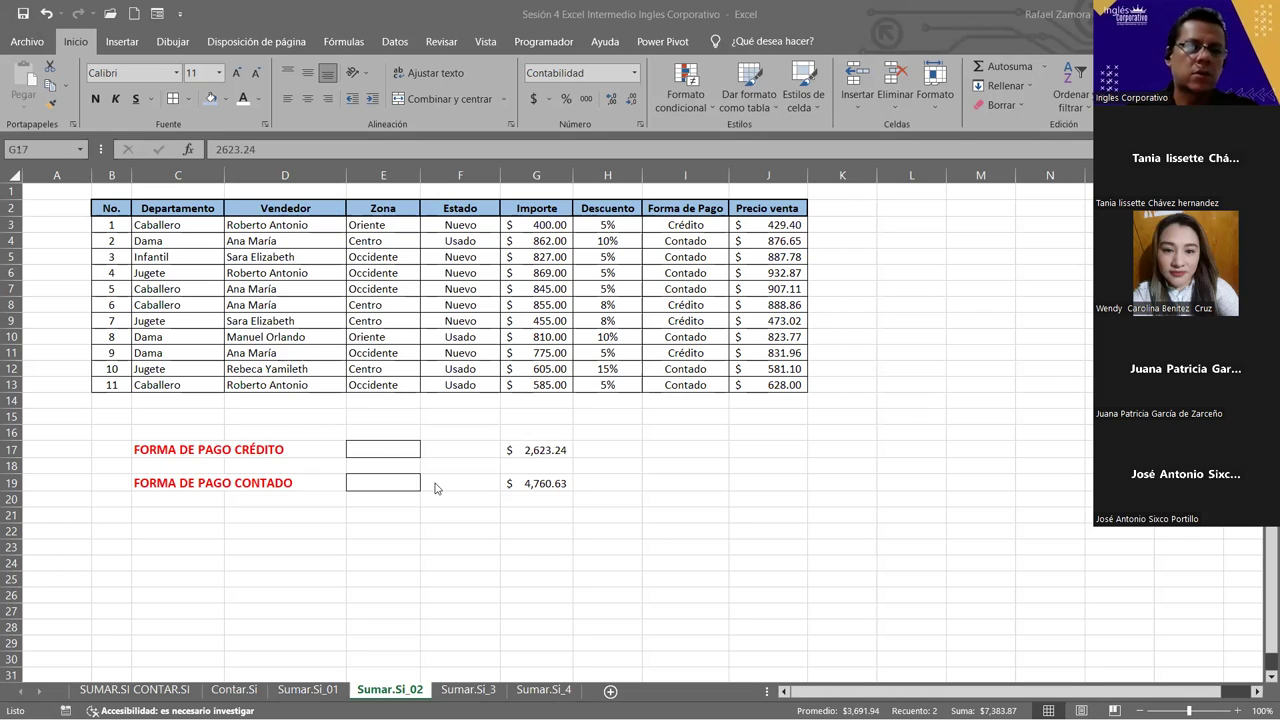
Enter =SUMAR.SI(I3:I13,"crédito",J3:J13) in E17 for the crédito total
{"action": "left_click", "coordinate": [388, 449]}
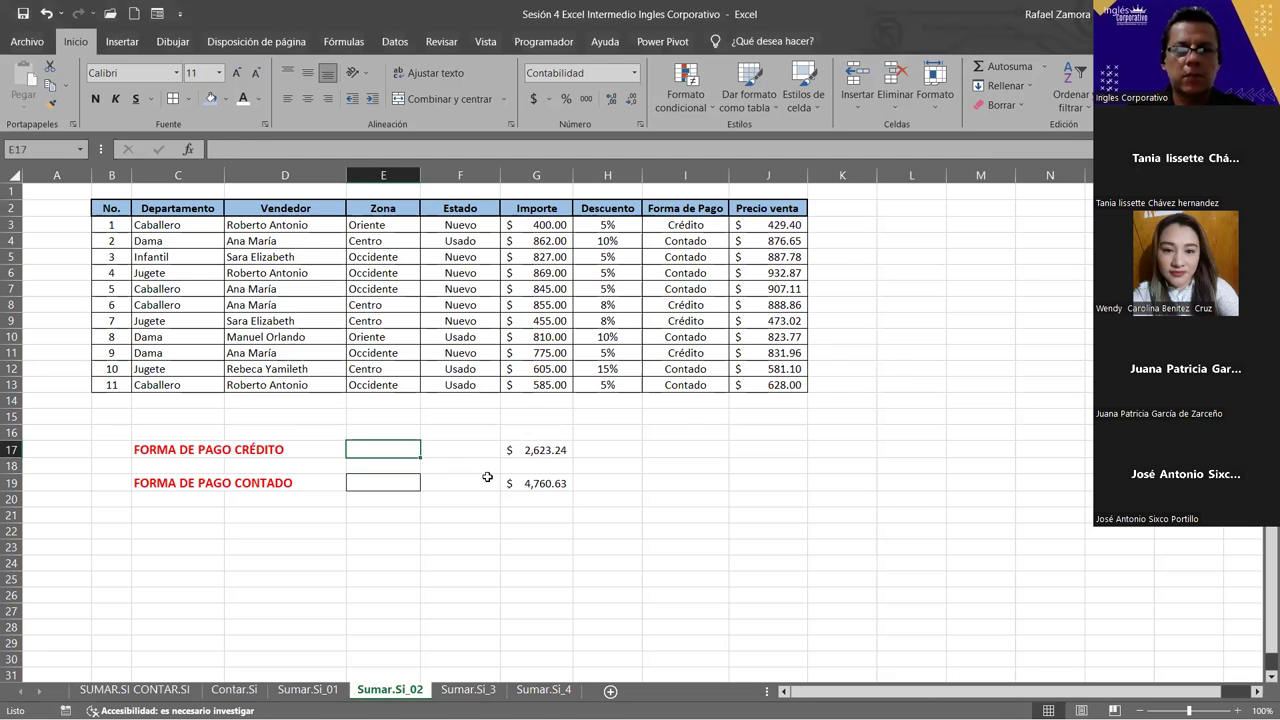
{"action": "scroll", "coordinate": [487, 477], "scroll_direction": "up", "scroll_amount": 1, "text": "ctrl"}
{"action": "scroll", "coordinate": [488, 478], "scroll_direction": "up", "scroll_amount": 1, "text": "ctrl"}
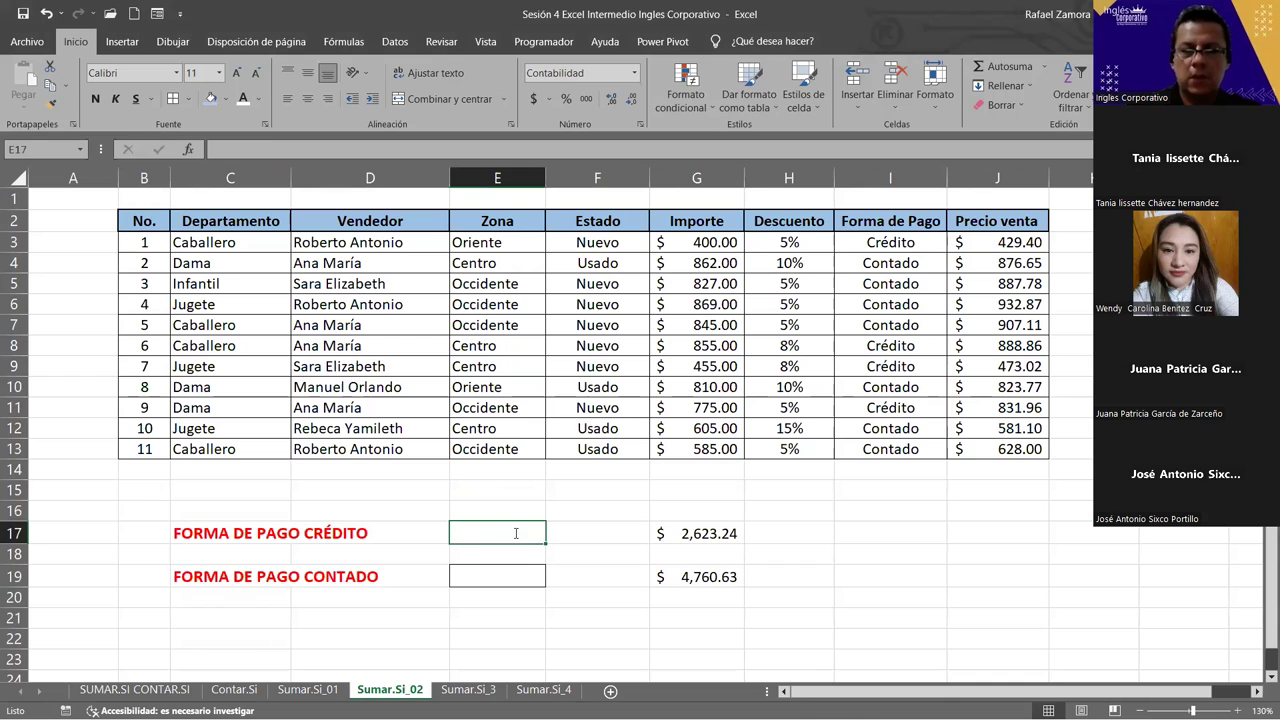
{"action": "type", "text": "="}
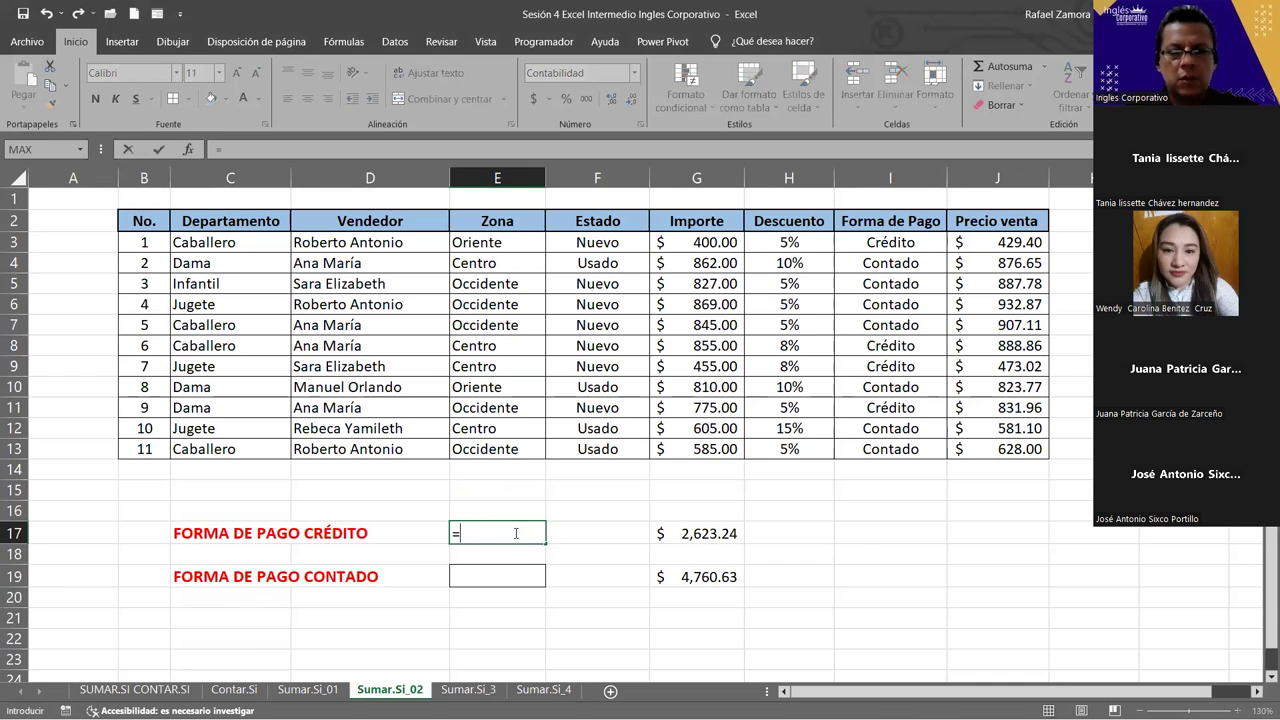
{"action": "type", "text": "sumar"}
{"action": "key", "text": "Tab"}
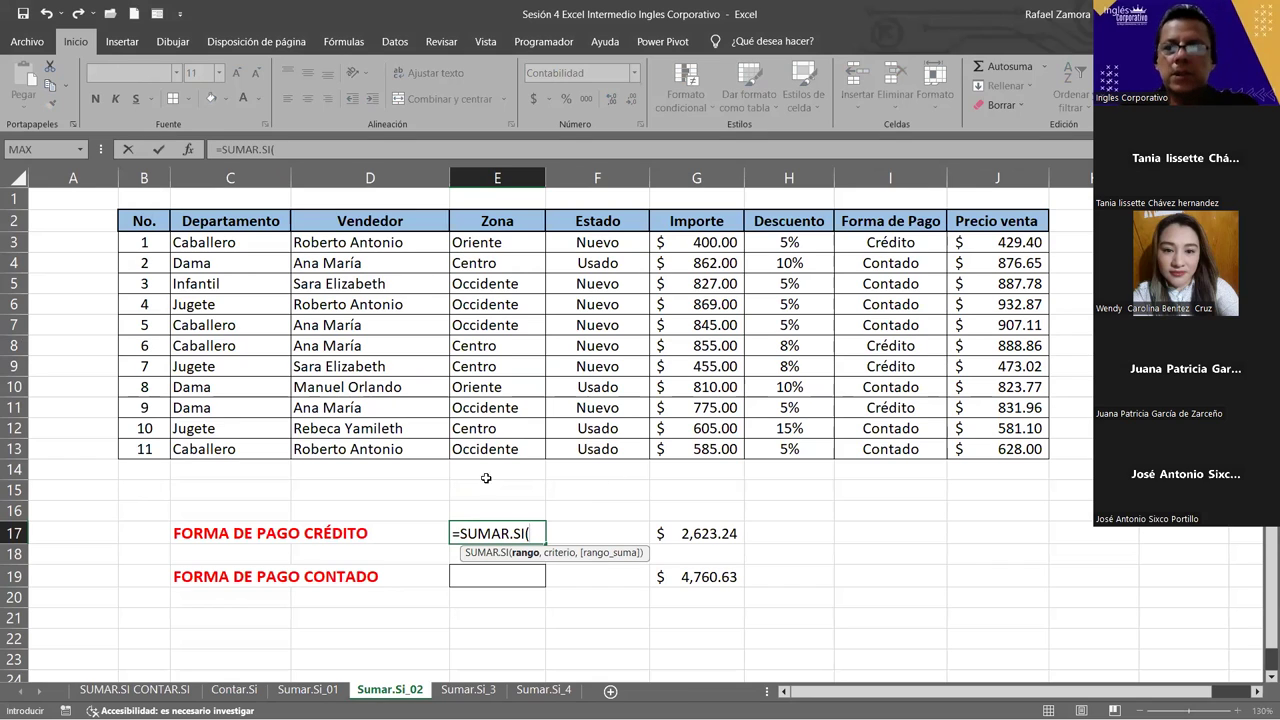
{"action": "left_click", "coordinate": [924, 243]}
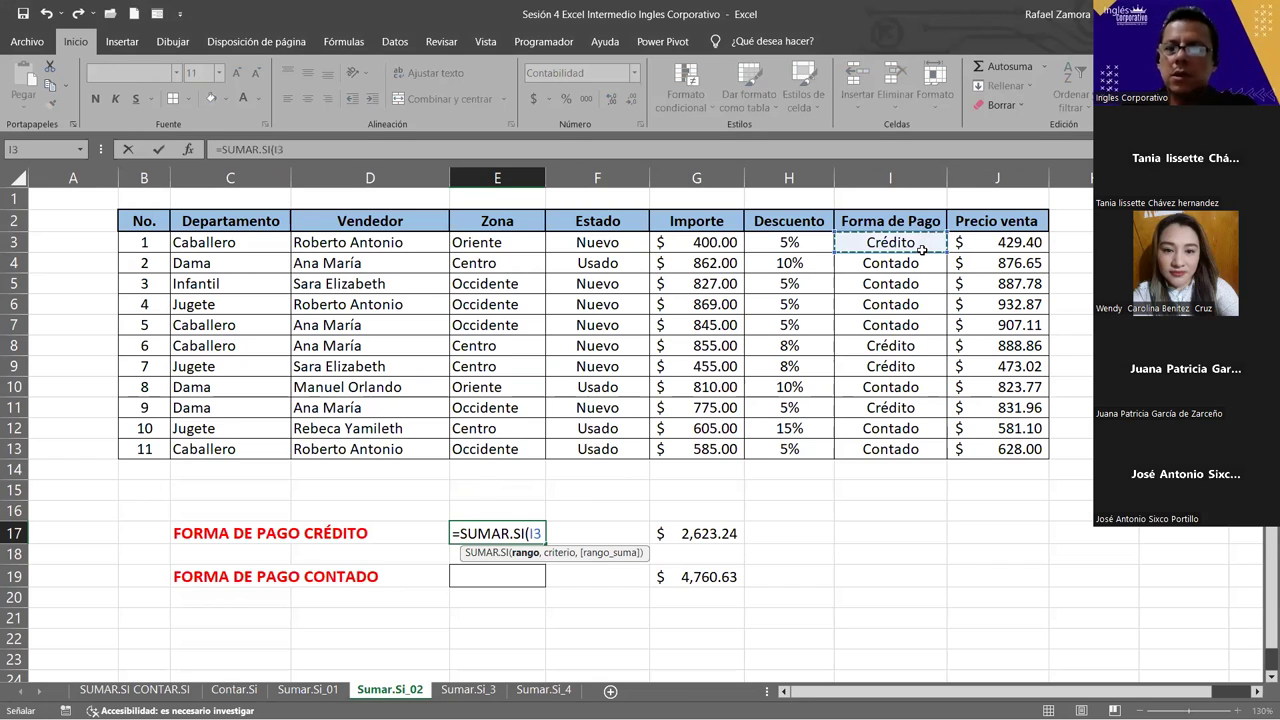
{"action": "left_click", "coordinate": [915, 444], "text": "shift"}
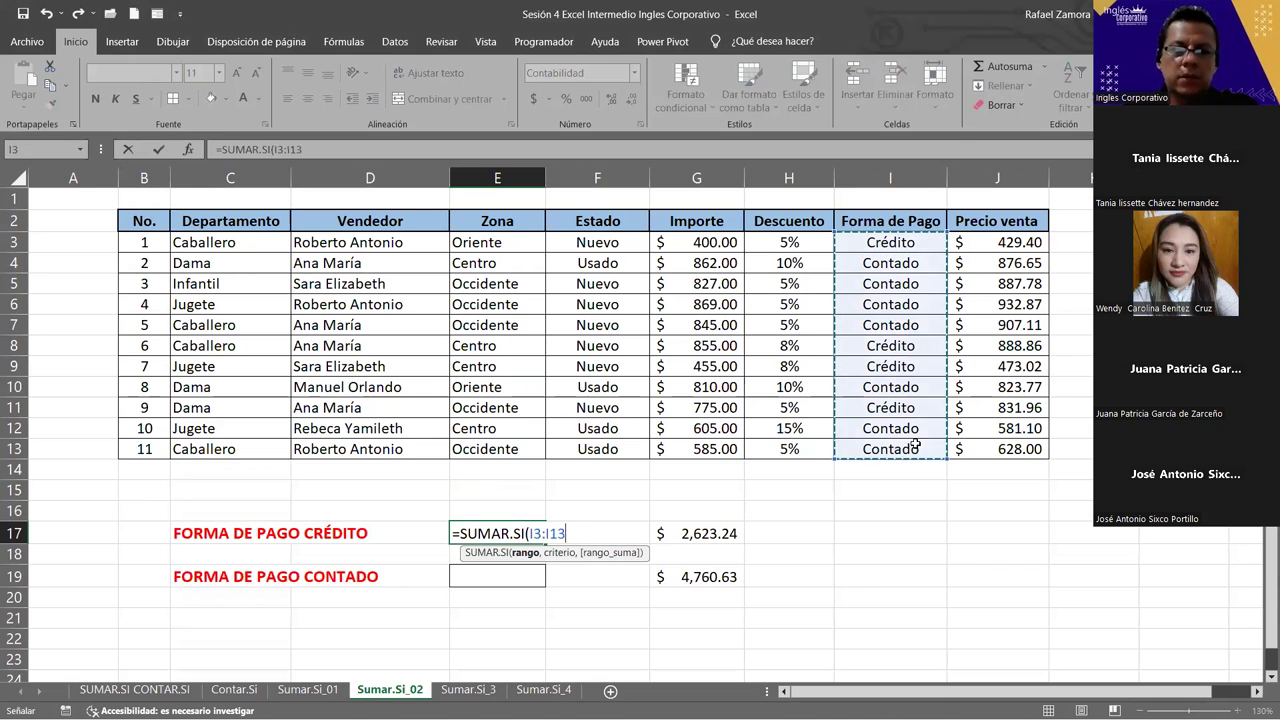
{"action": "type", "text": ","}
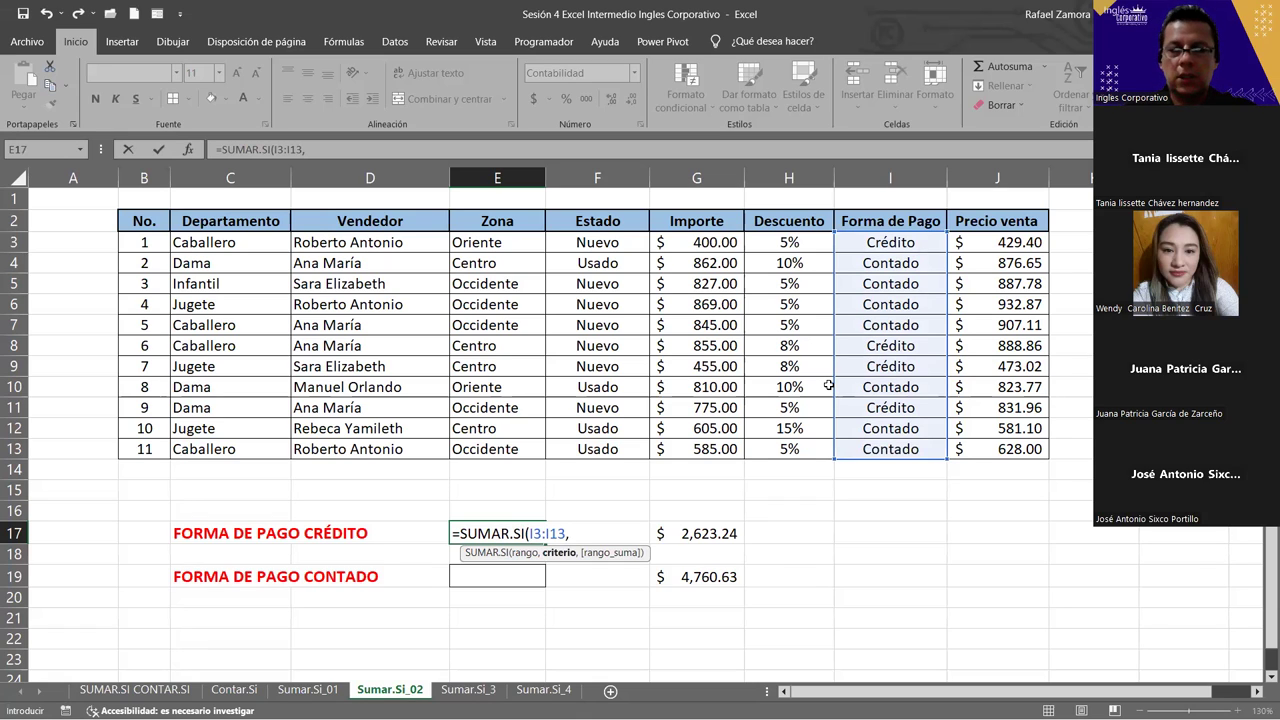
{"action": "type", "text": "#"}
{"action": "key", "text": "BackSpace"}
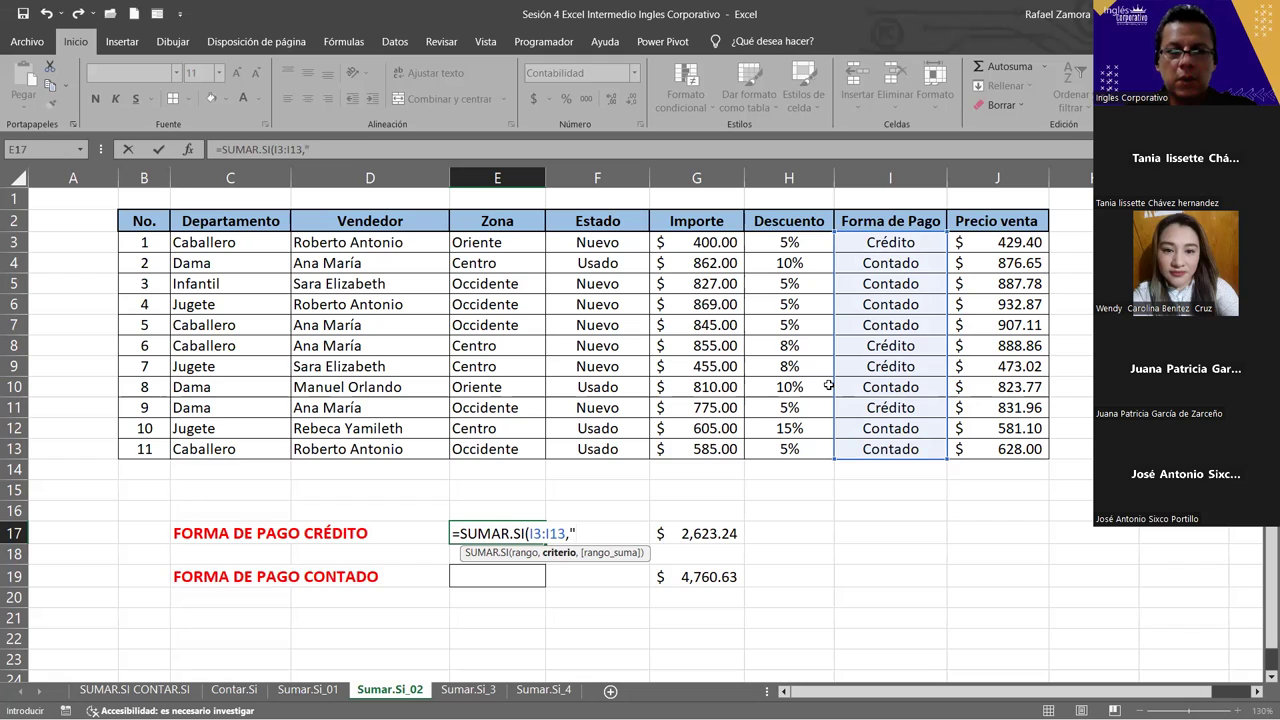
{"action": "type", "text": "crédito"}
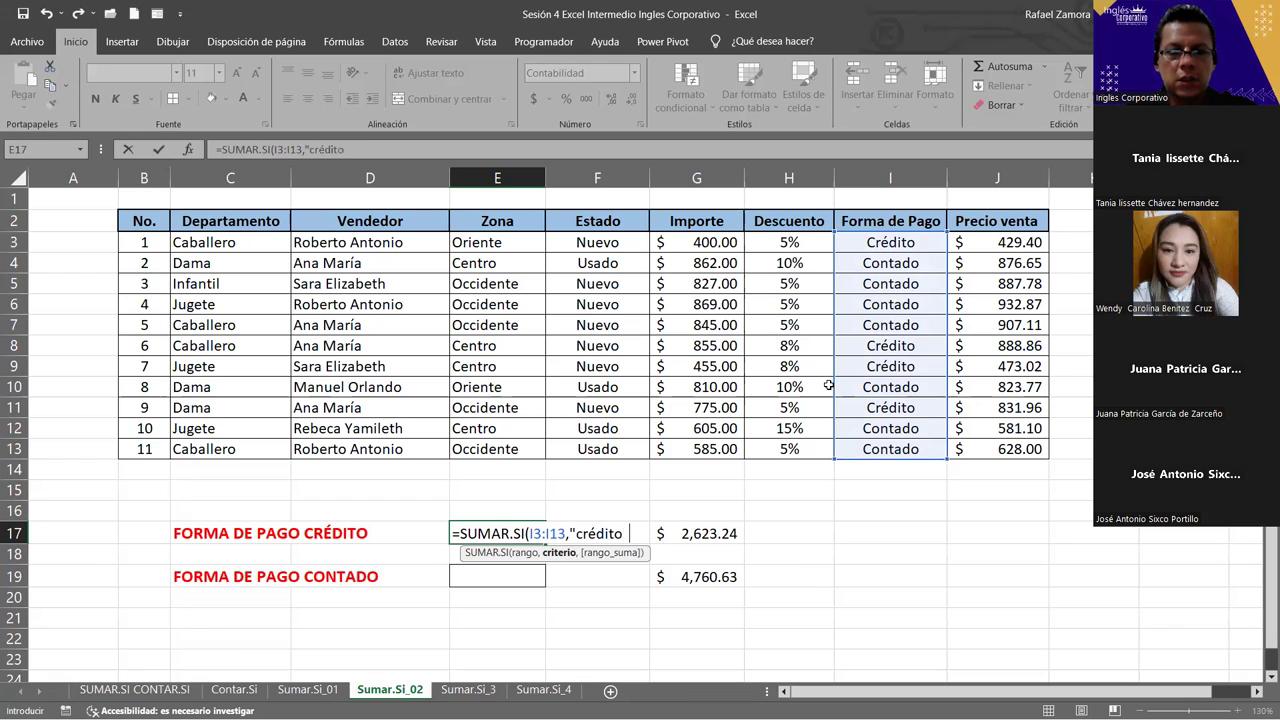
{"action": "type", "text": "\","}
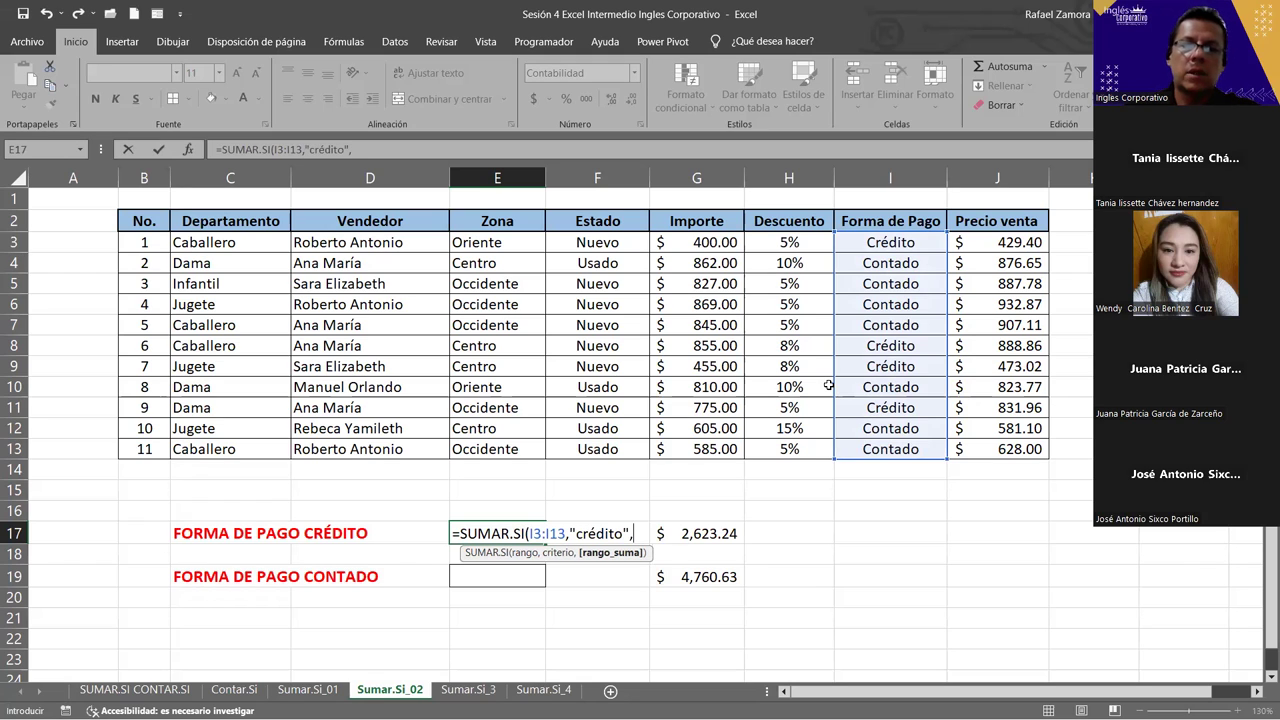
{"action": "left_click_drag", "start_coordinate": [985, 242], "coordinate": [983, 452]}
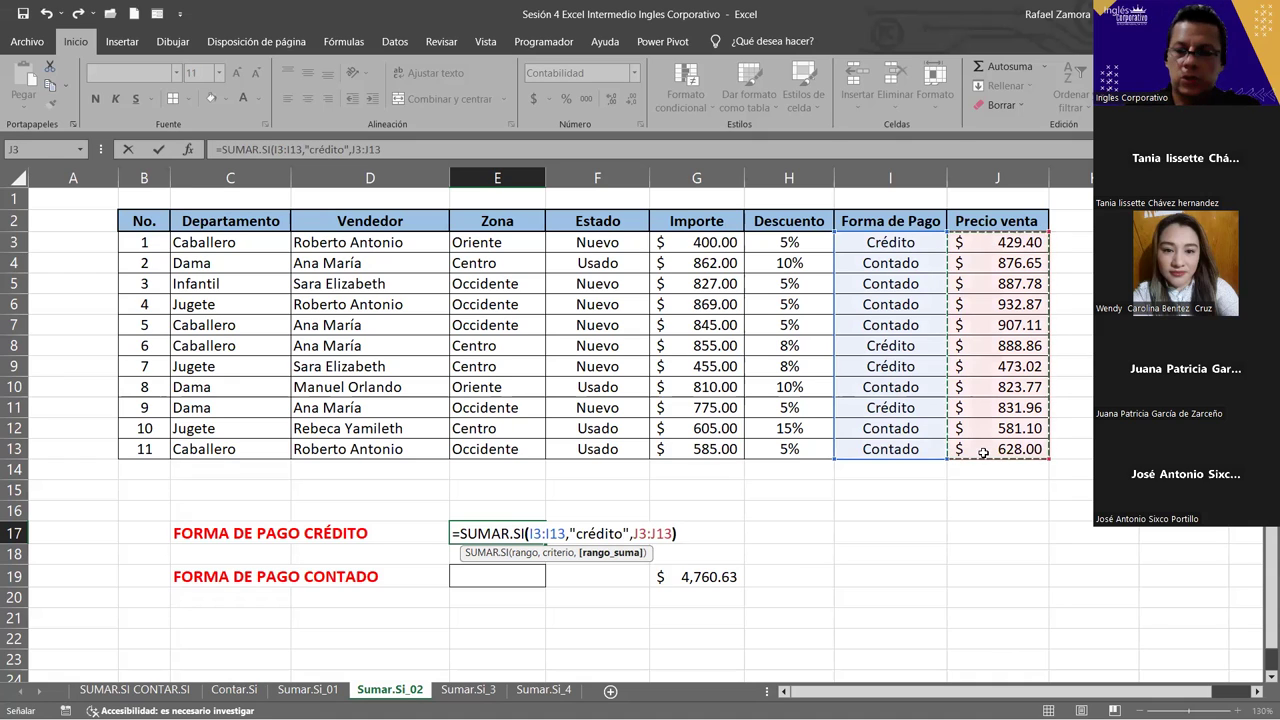
{"action": "type", "text": ")"}
{"action": "key", "text": "Return"}
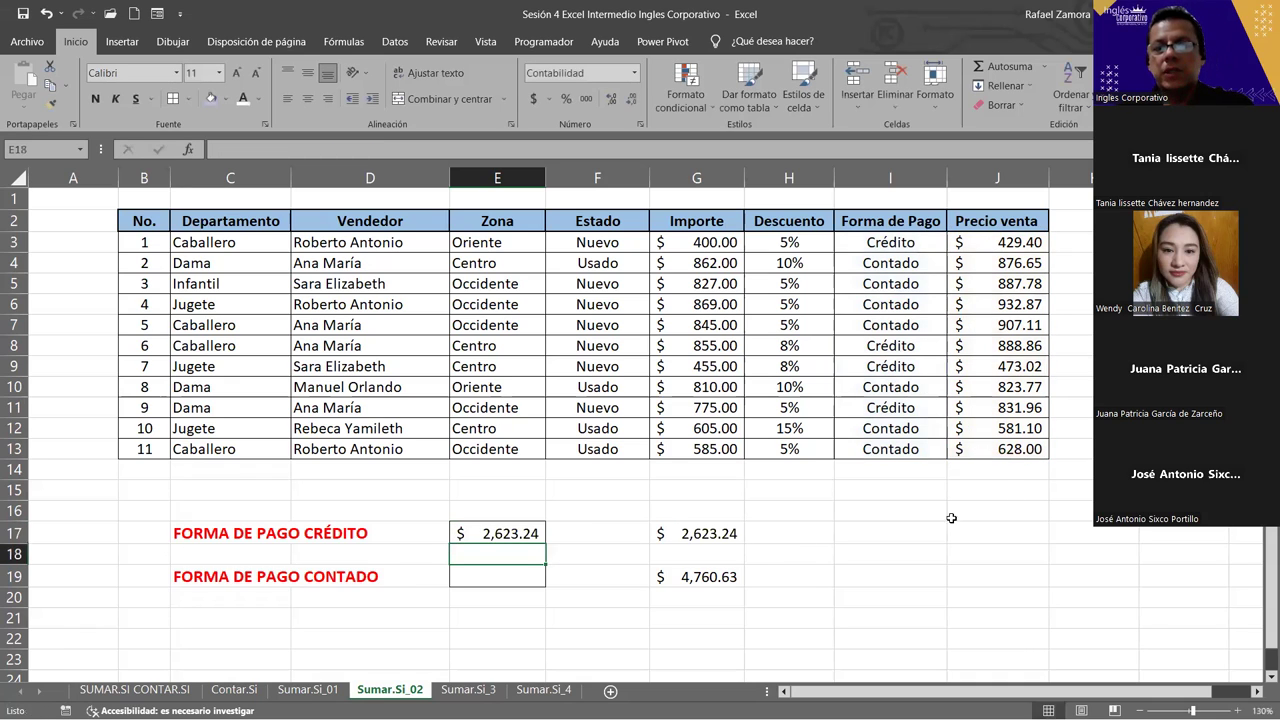
Enter =SUMAR.SI(I3:I13,"contado",J2:J13) in E19 for the contado total
{"action": "left_click", "coordinate": [515, 579]}
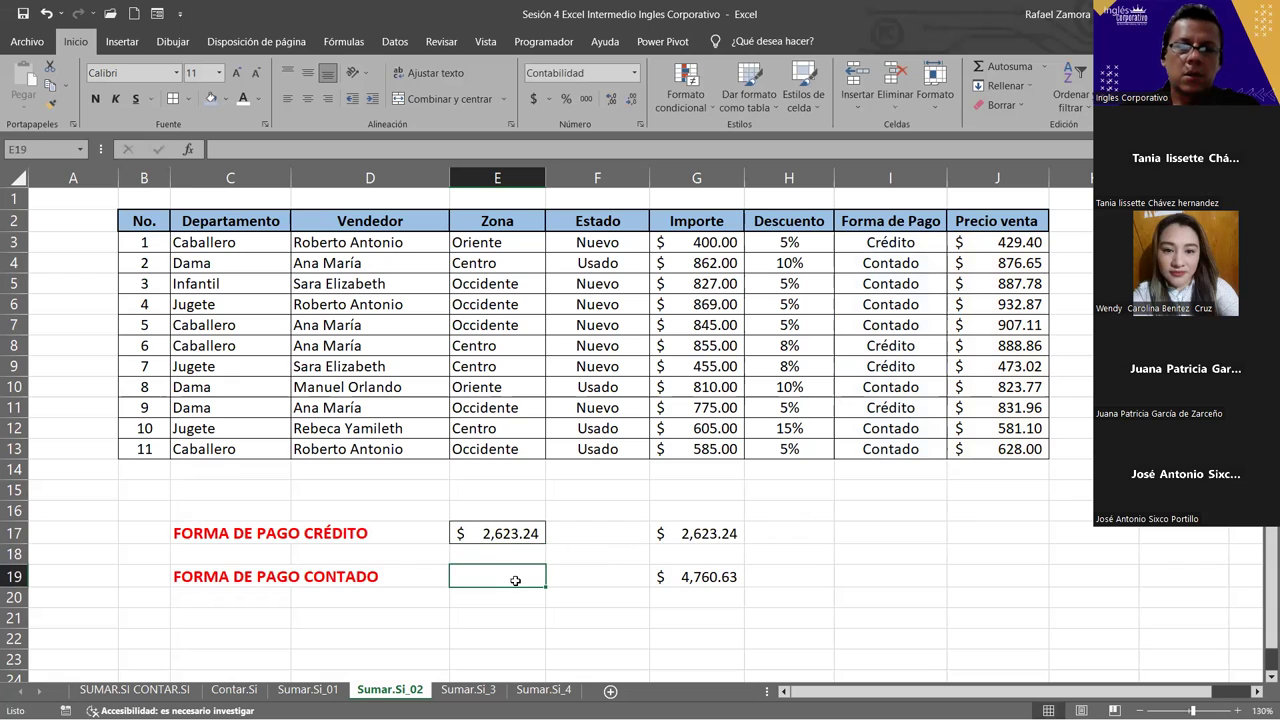
{"action": "type", "text": "="}
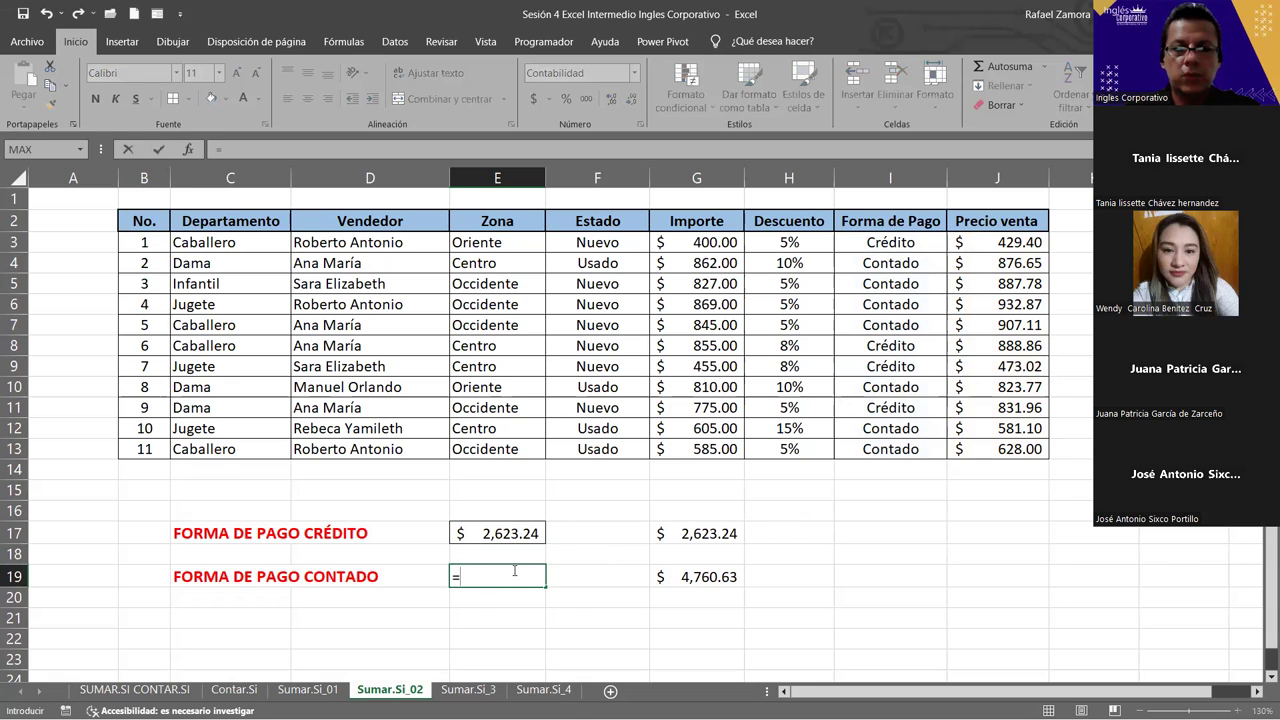
{"action": "type", "text": "sumar"}
{"action": "key", "text": "Tab"}
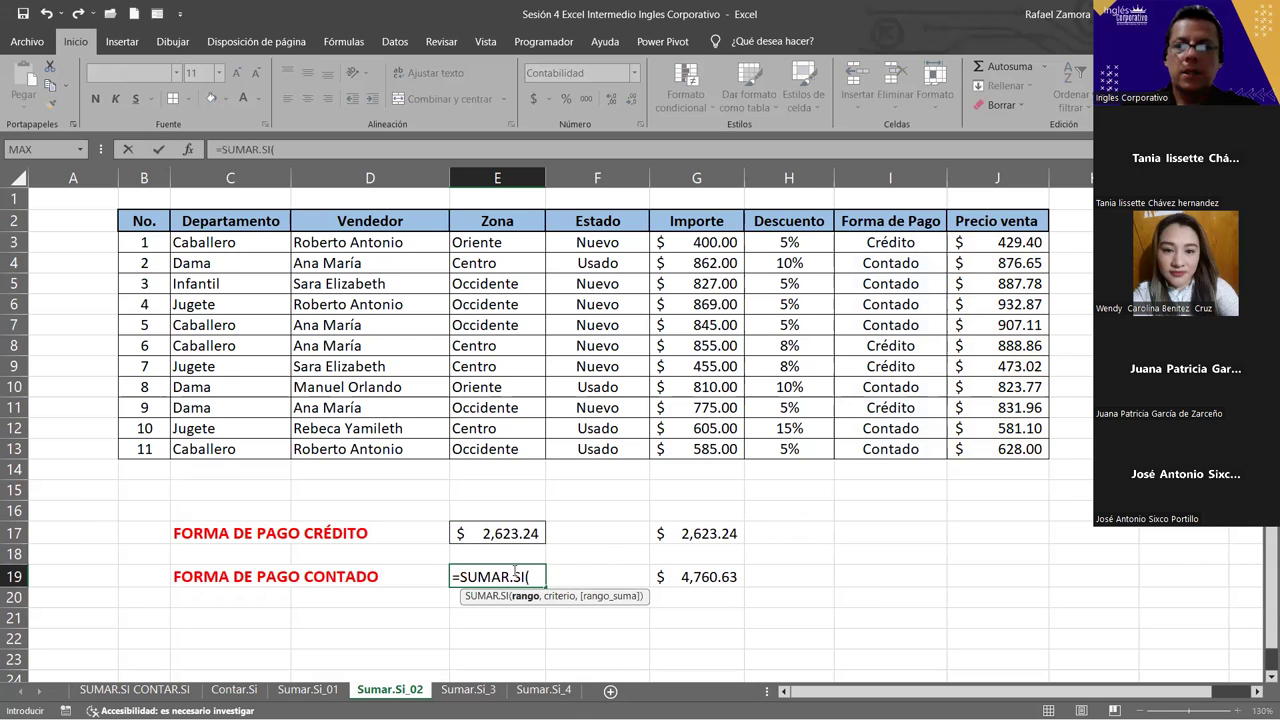
{"action": "left_click", "coordinate": [894, 242]}
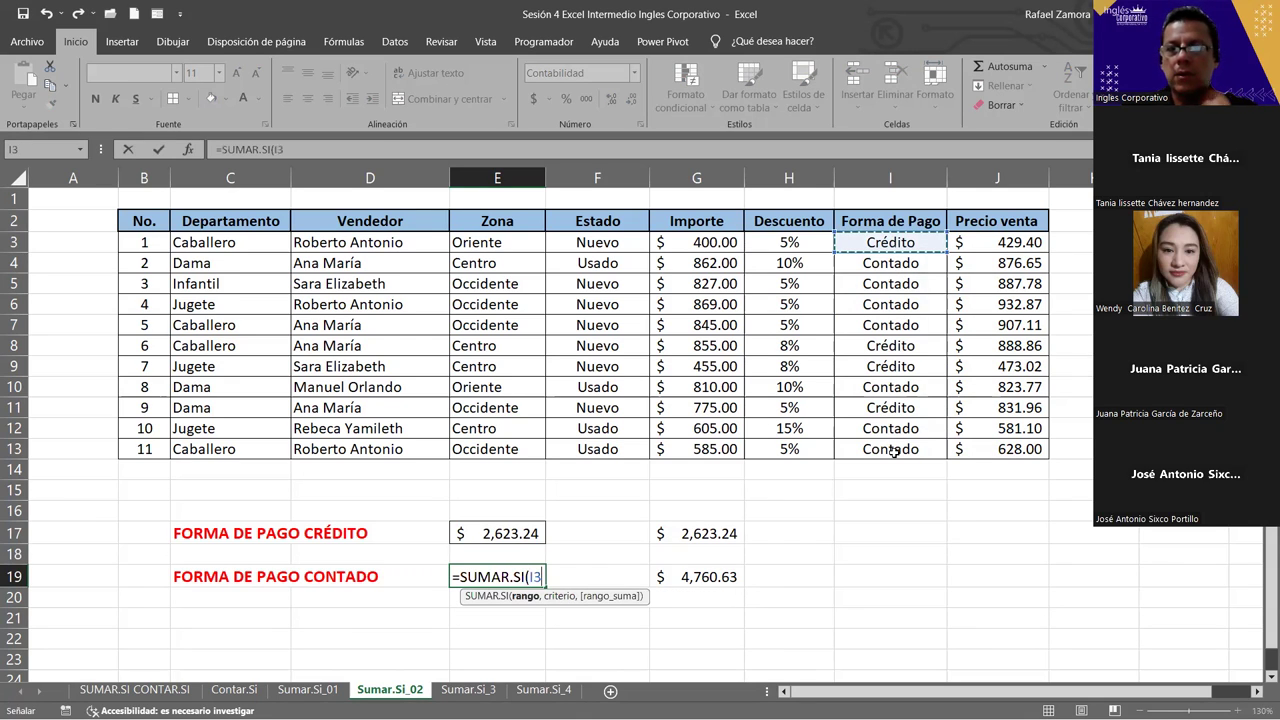
{"action": "left_click_drag", "start_coordinate": [896, 268], "coordinate": [896, 452]}
{"action": "type", "text": ","}
{"action": "key", "text": "BackSpace"}
{"action": "type", "text": "contado\""}
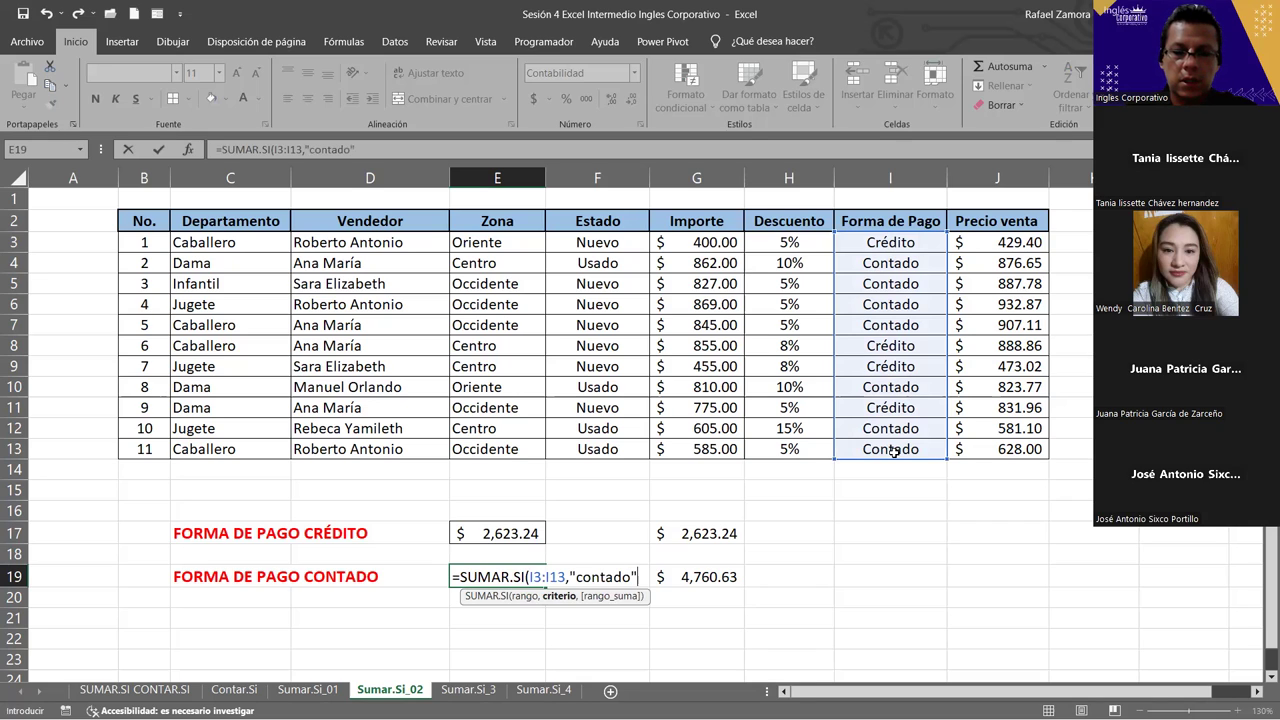
{"action": "type", "text": ","}
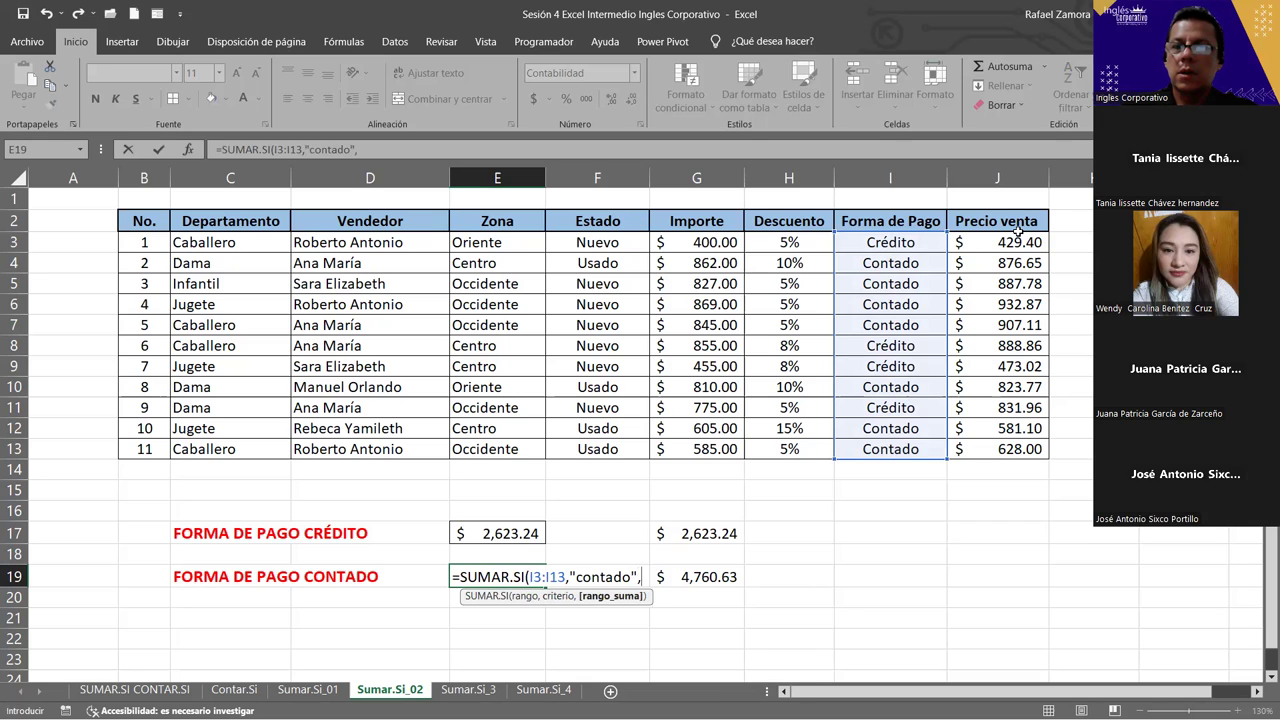
{"action": "left_click_drag", "start_coordinate": [1018, 232], "coordinate": [1012, 452]}
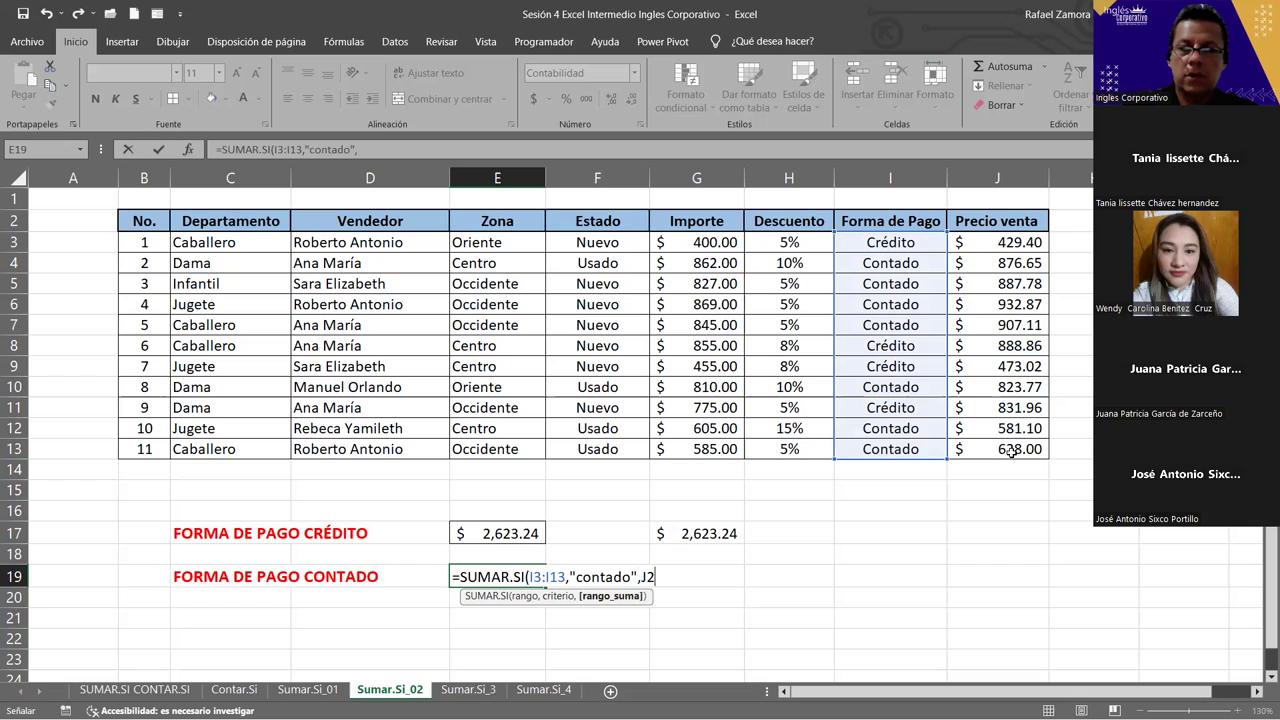
{"action": "key", "text": "Return"}
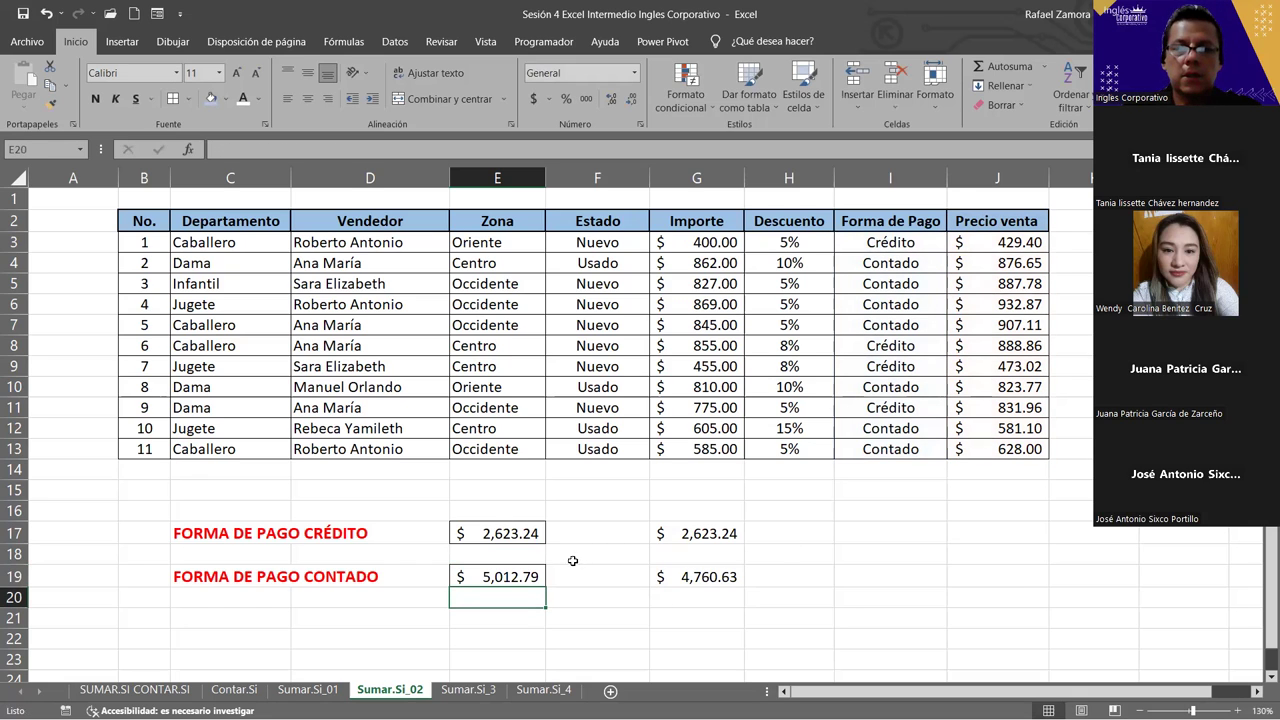
Shift the E19 sum range to start at J3, giving $5,637.29, and recheck the formula
{"action": "double_click", "coordinate": [521, 577]}
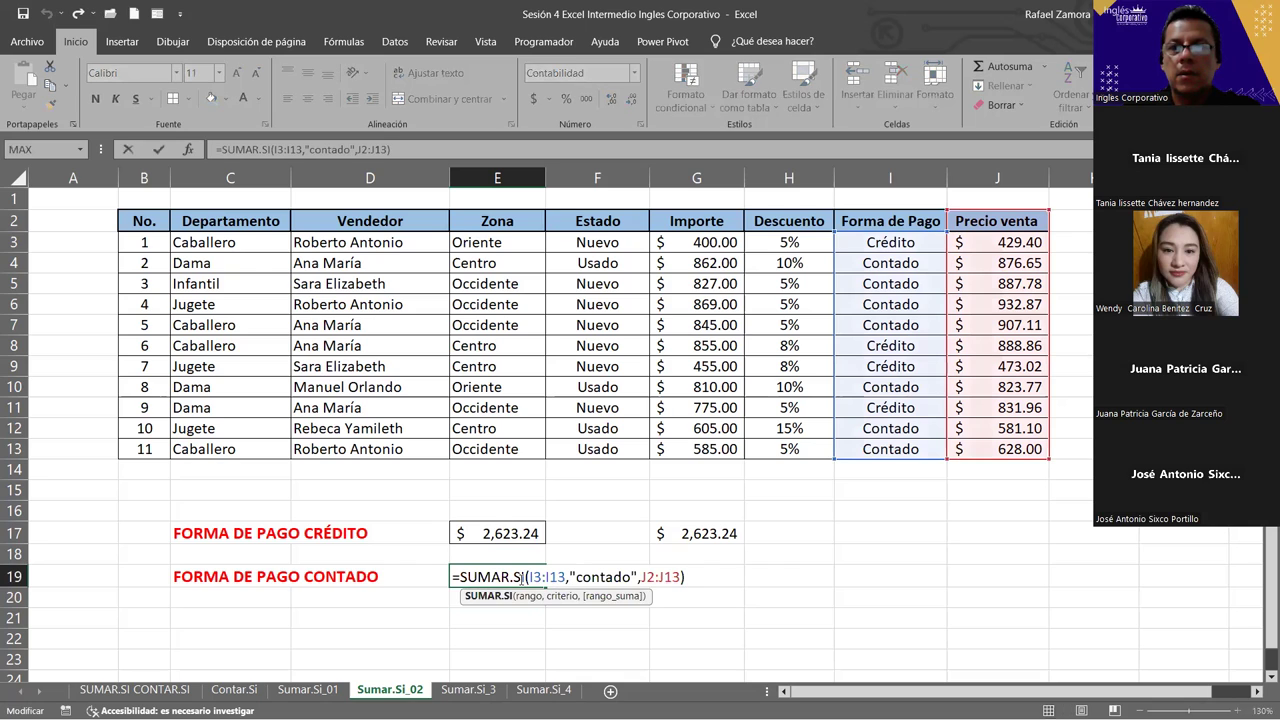
{"action": "left_click_drag", "start_coordinate": [1049, 211], "coordinate": [1046, 231]}
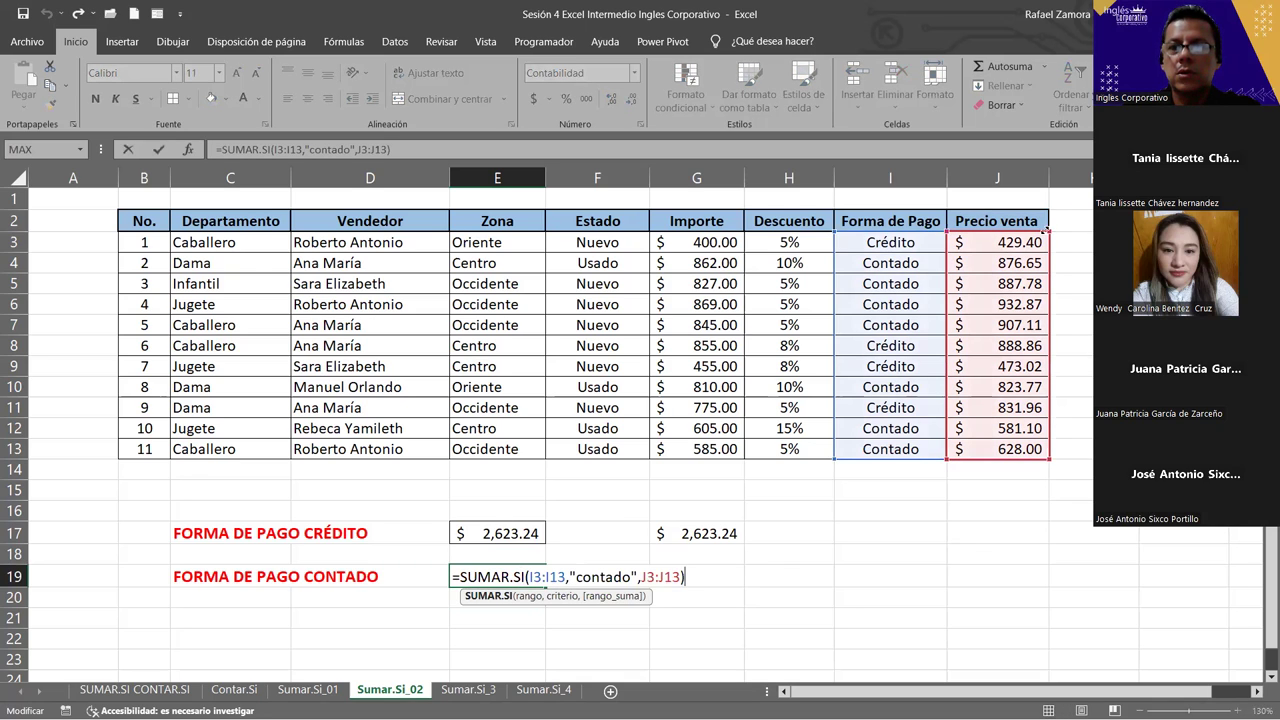
{"action": "key", "text": "Return"}
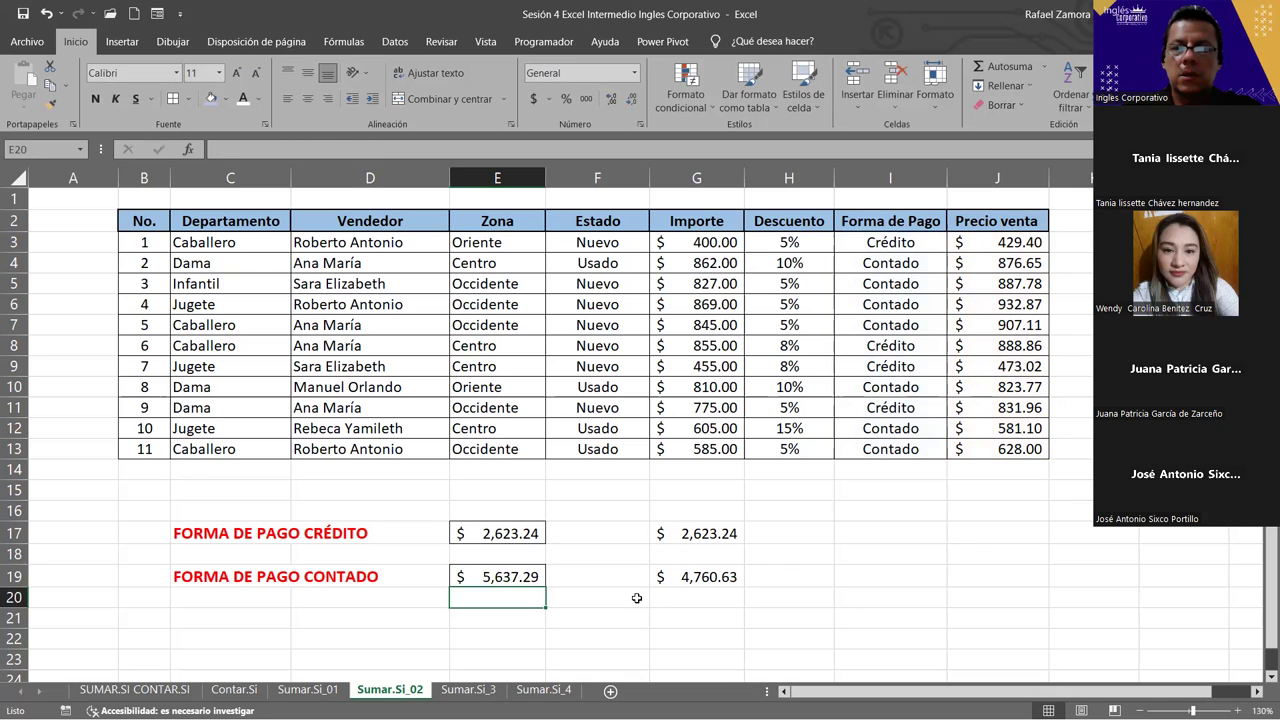
{"action": "left_click", "coordinate": [522, 576]}
{"action": "double_click", "coordinate": [522, 576]}
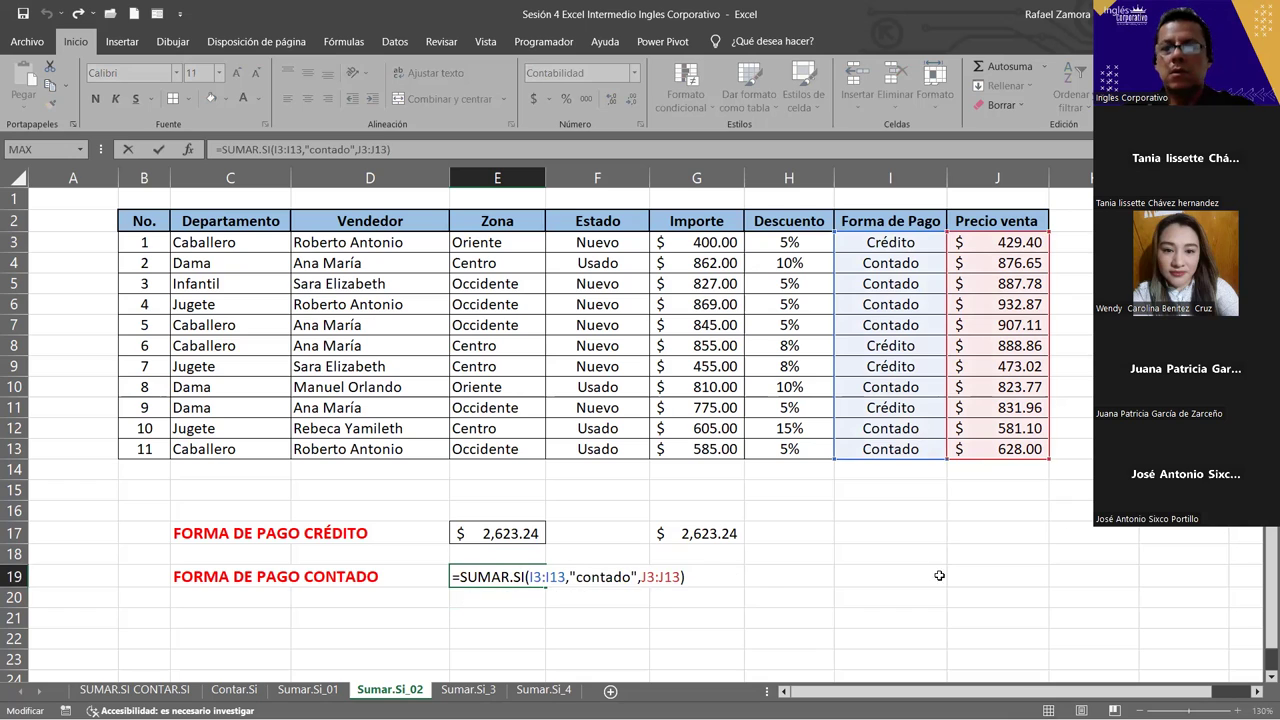
{"action": "key", "text": "Return"}
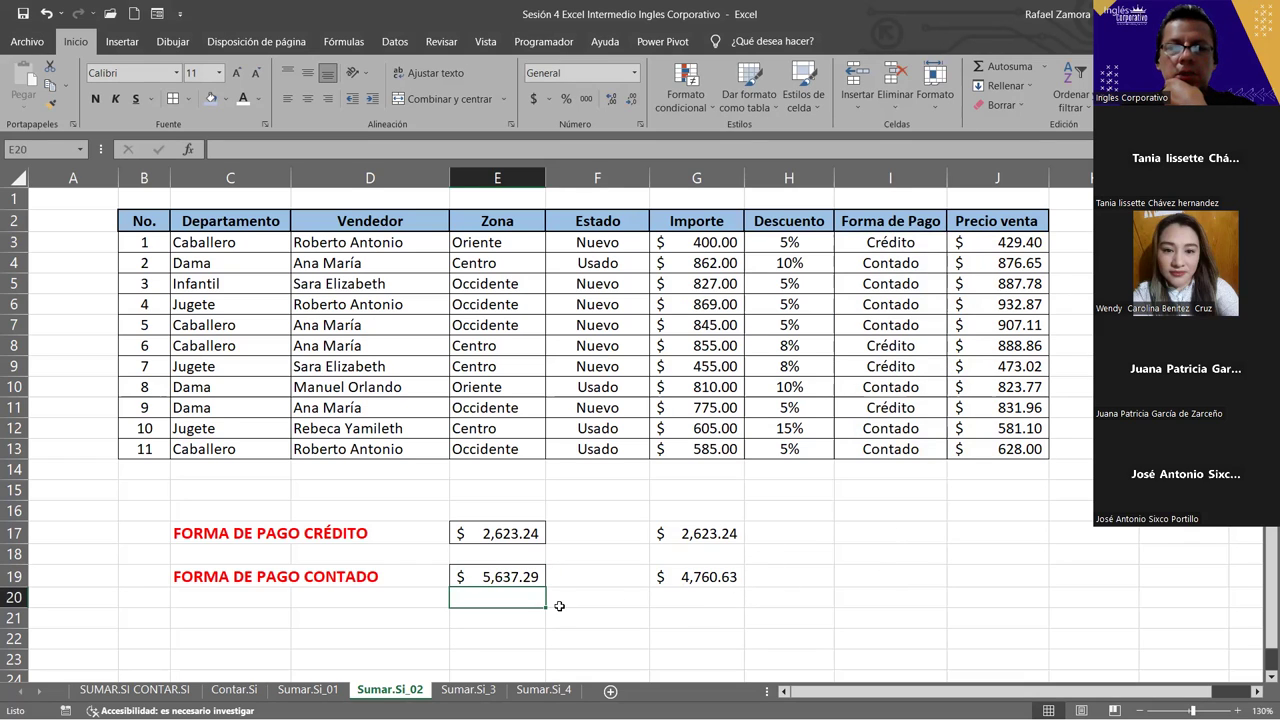
{"action": "left_click", "coordinate": [521, 578]}
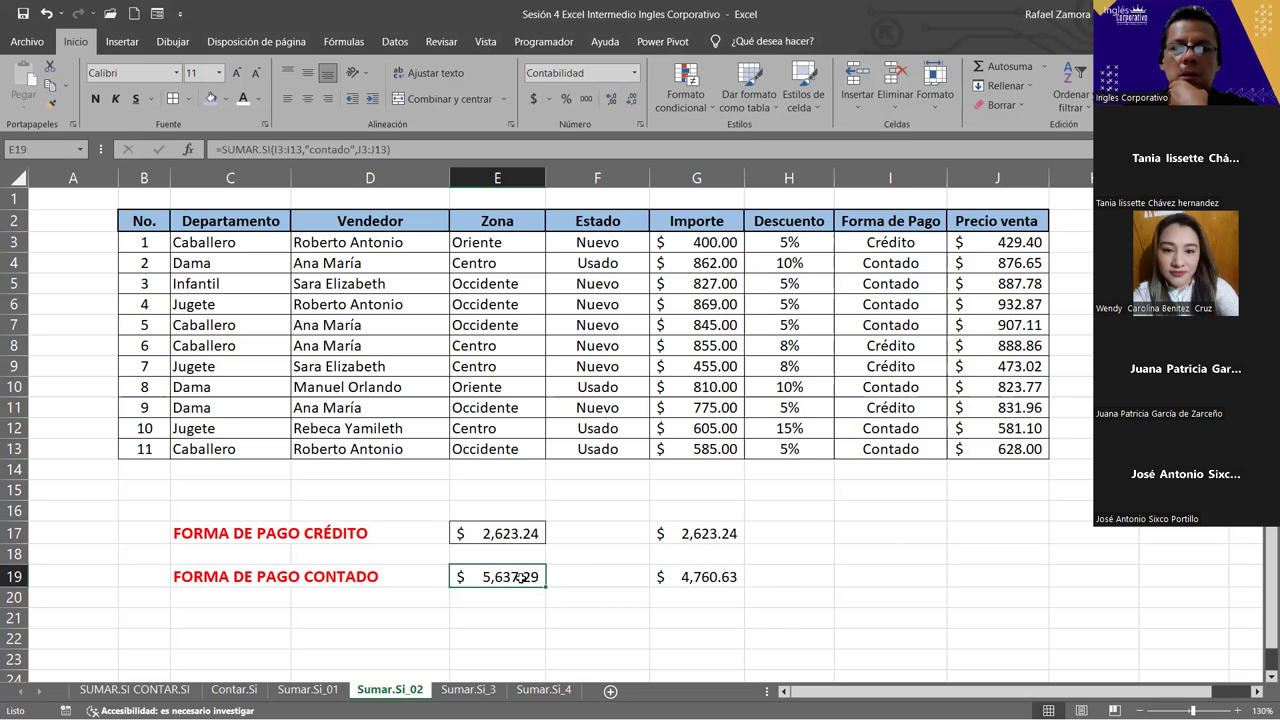
{"action": "double_click", "coordinate": [525, 577]}
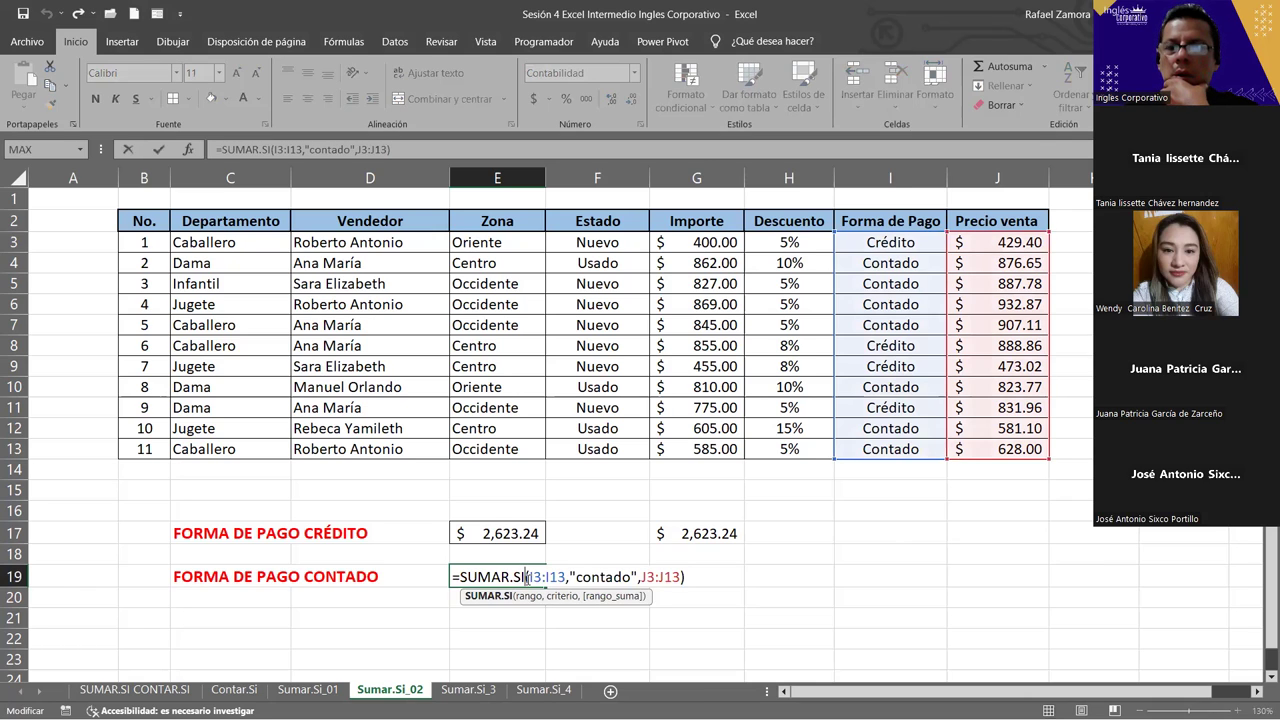
{"action": "key", "text": "Return"}
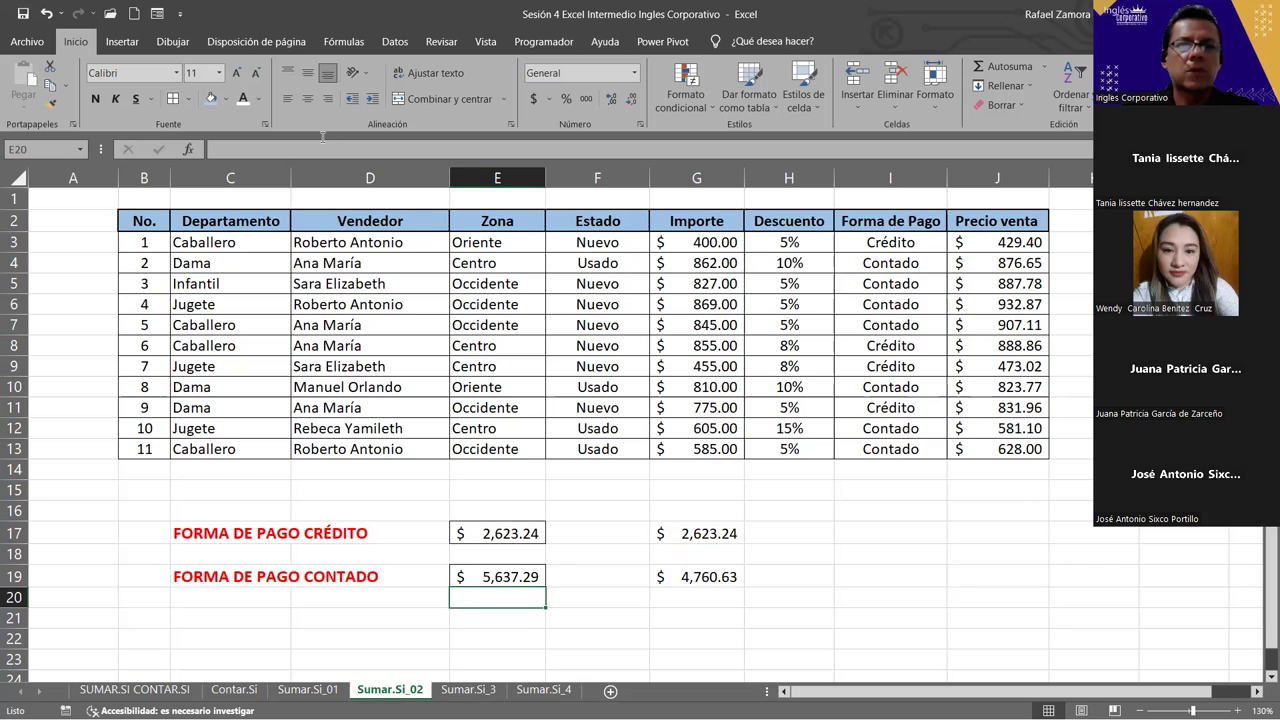
Inspect the Precio venta entry in J3 and the Importe value in G4
{"action": "left_click", "coordinate": [1007, 256]}
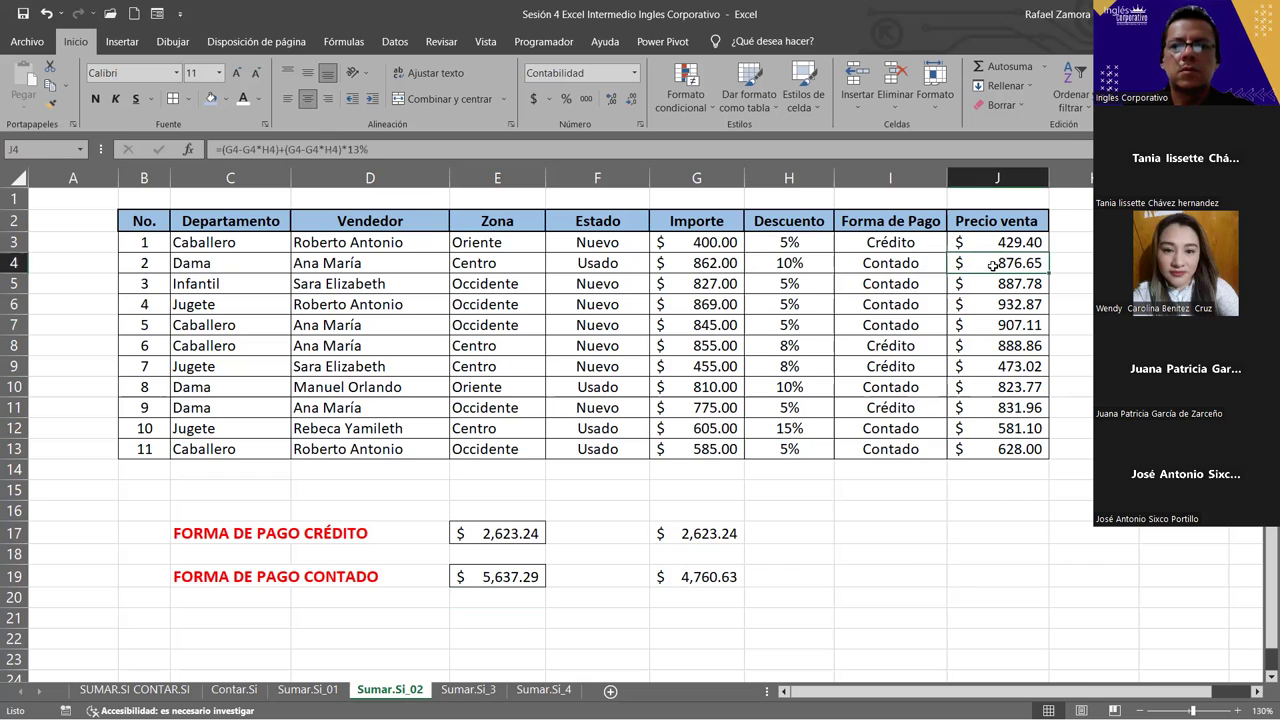
{"action": "left_click", "coordinate": [993, 241]}
{"action": "left_click", "coordinate": [964, 287]}
{"action": "left_click", "coordinate": [696, 259]}
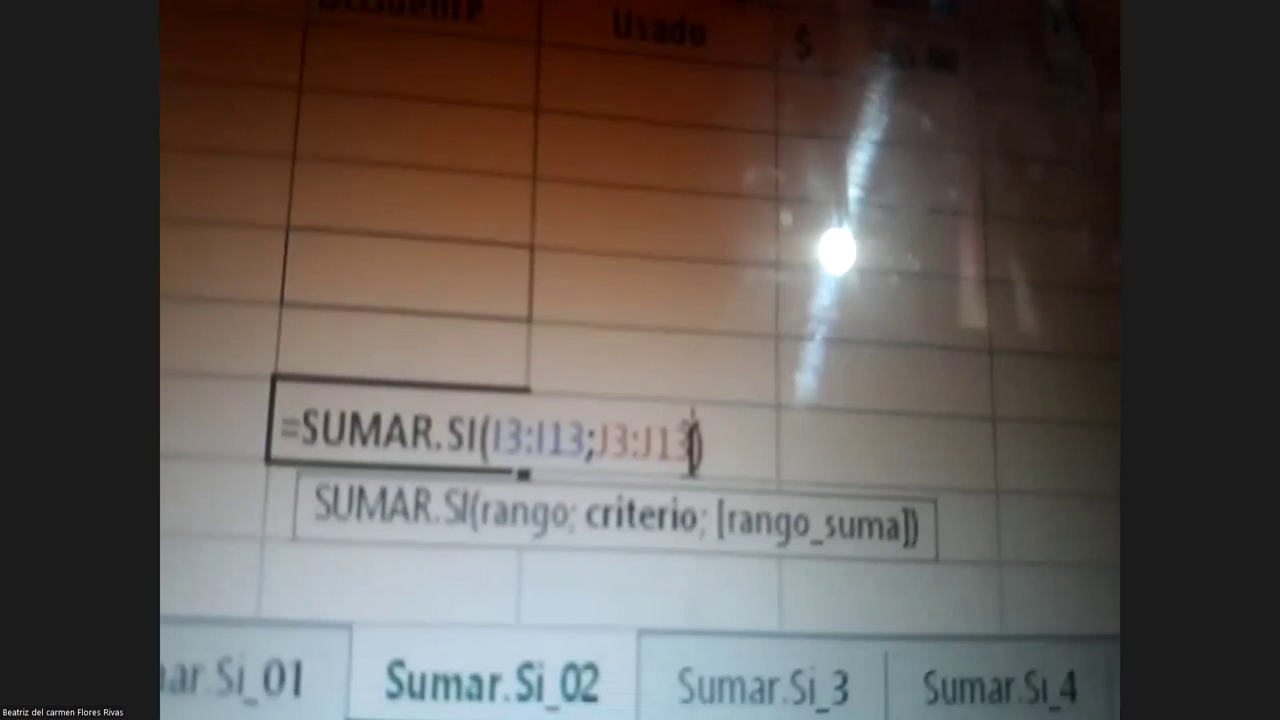
Erase the last range reference in the participant's SUMAR.SI formula and start retyping it
{"action": "key", "text": "BackSpace"}
{"action": "key", "text": "BackSpace"}
{"action": "key", "text": "BackSpace"}
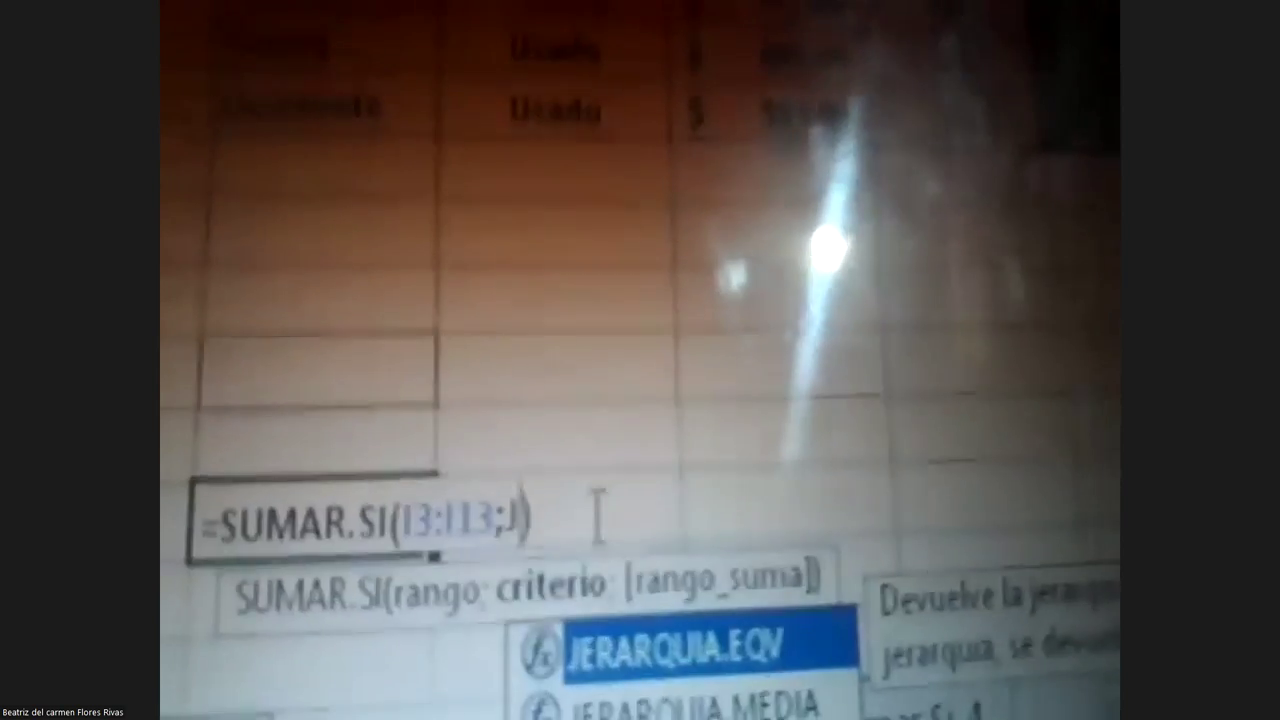
{"action": "type", "text": "3:J13"}
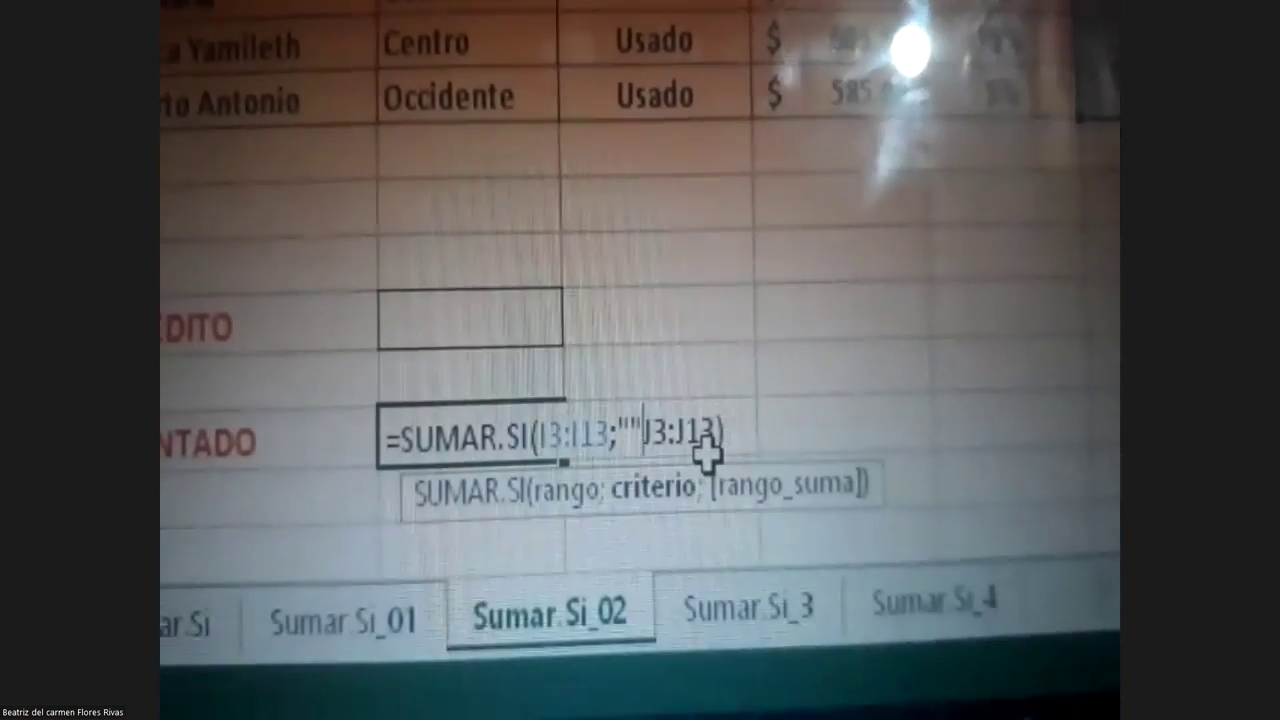
Add the ';' separator after the criterion in the Contado SUMAR.SI formula
{"action": "type", "text": ";"}
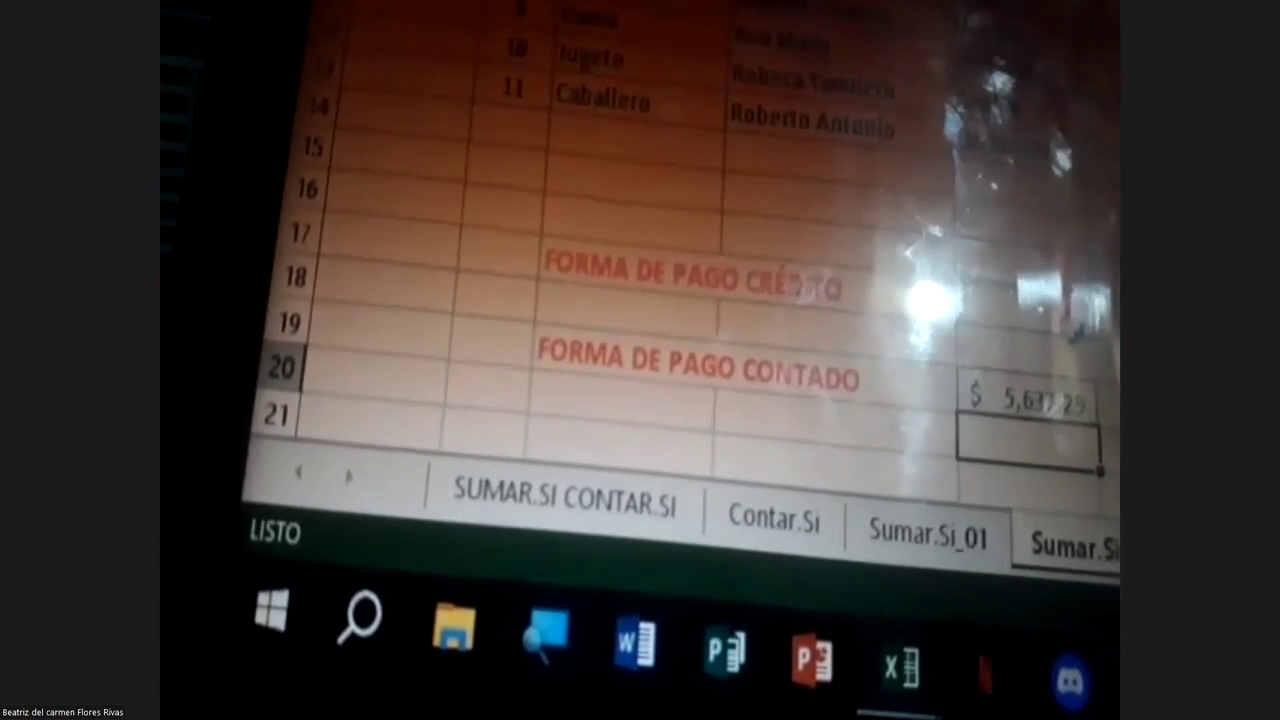
Cancel the started entry in the Crédito total cell and return focus to the Excel workbook
{"action": "type", "text": "="}
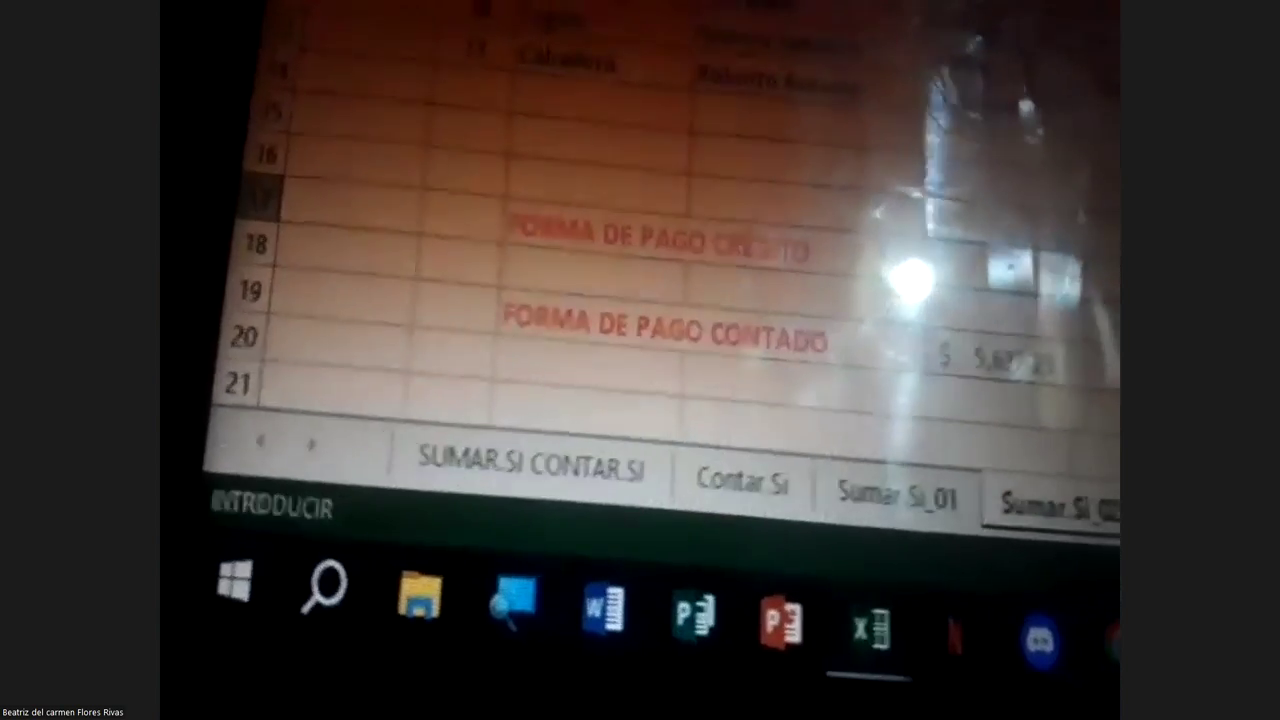
{"action": "key", "text": "Escape"}
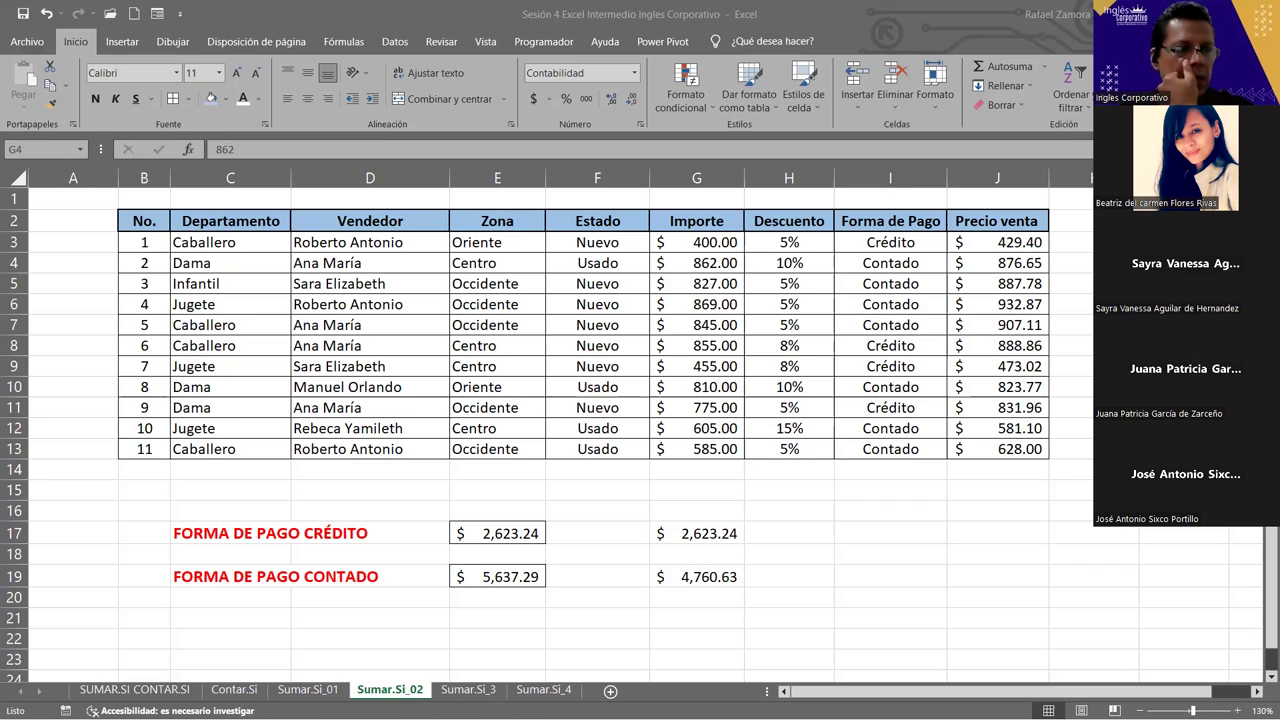
{"action": "key", "text": "alt+Tab"}
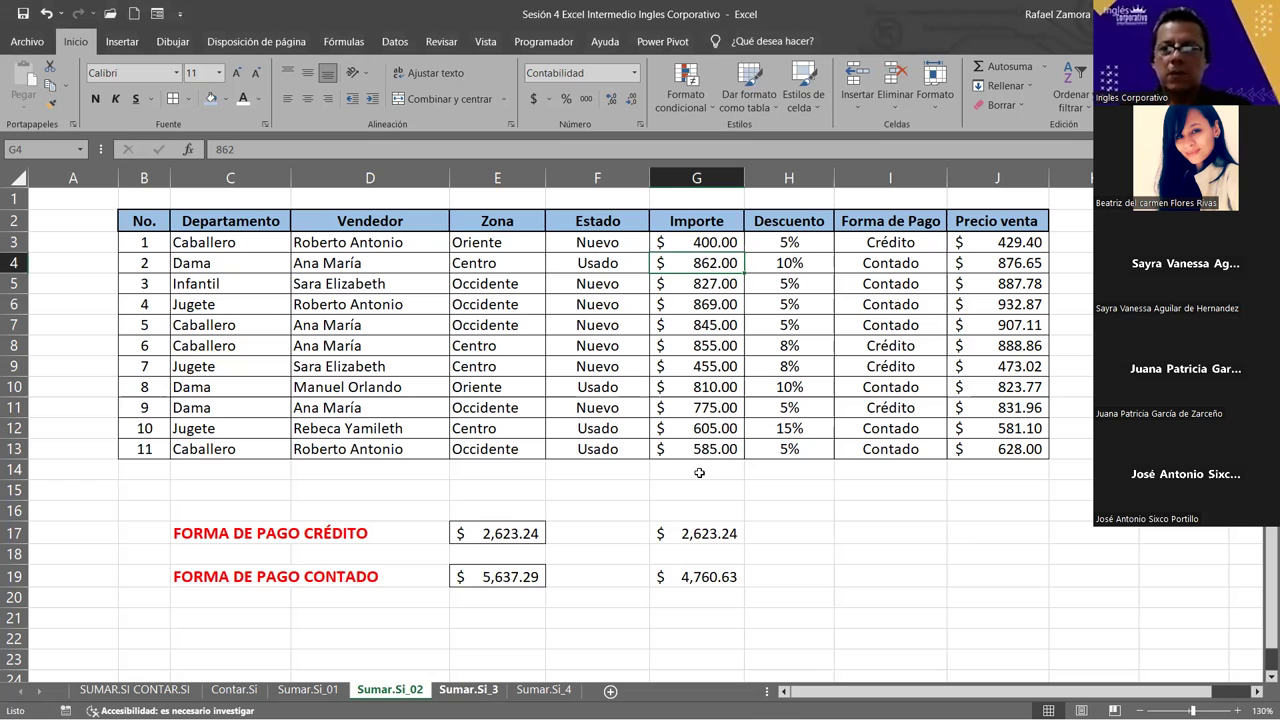
Move from the Sumar.Si_02 sheet to the Sumar.Si_3 sheet
{"action": "key", "text": "ctrl+Page_Down"}
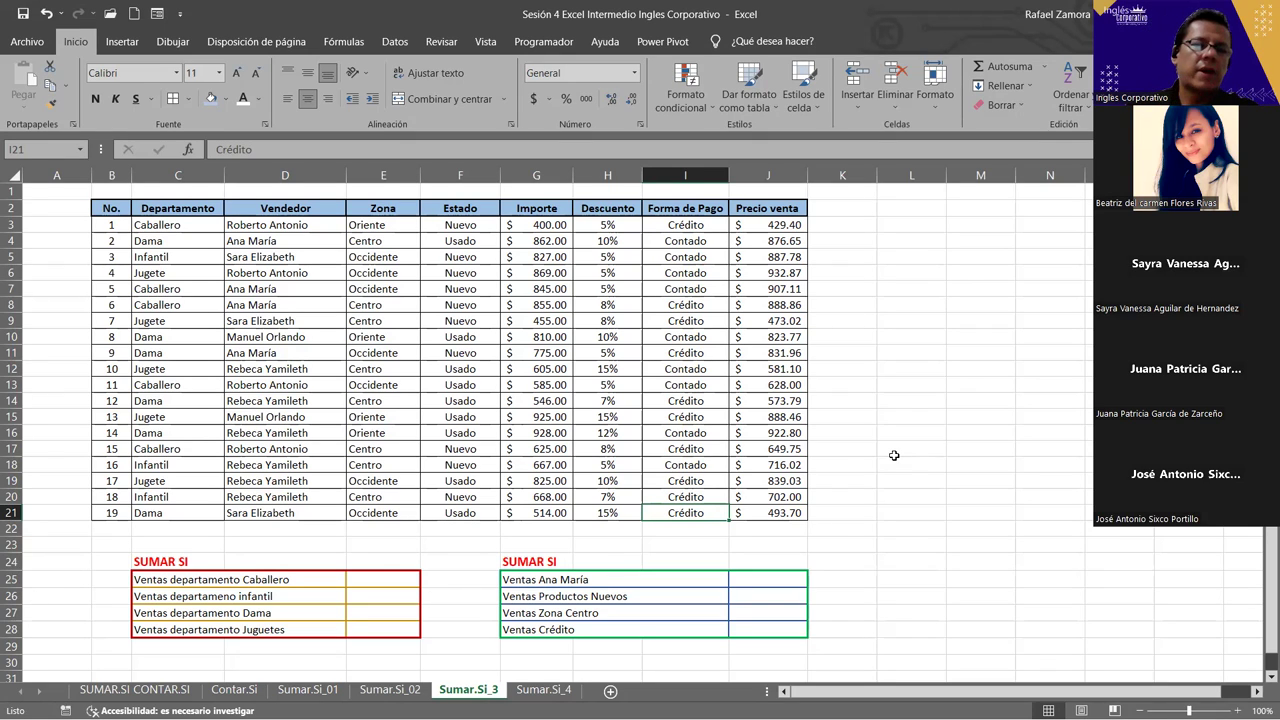
Start a SUMAR.SI formula in E25, the Ventas departamento Caballero result cell
{"action": "left_click", "coordinate": [390, 578]}
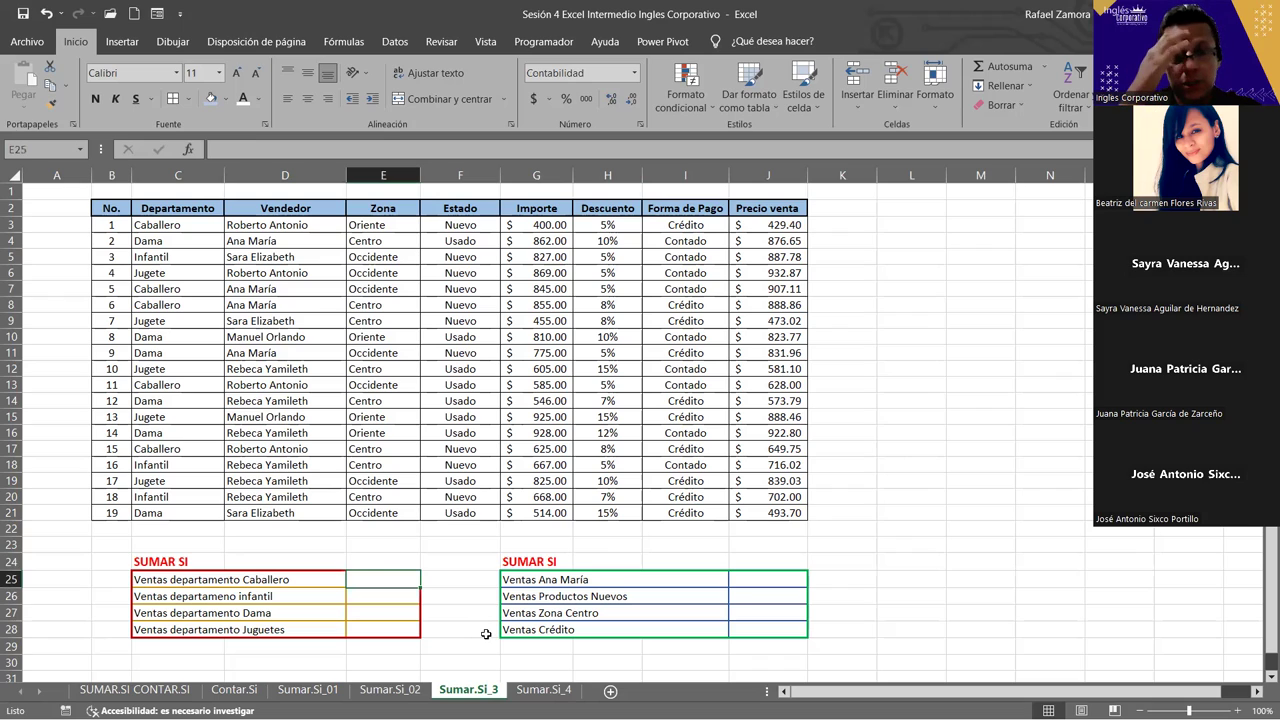
{"action": "type", "text": "="}
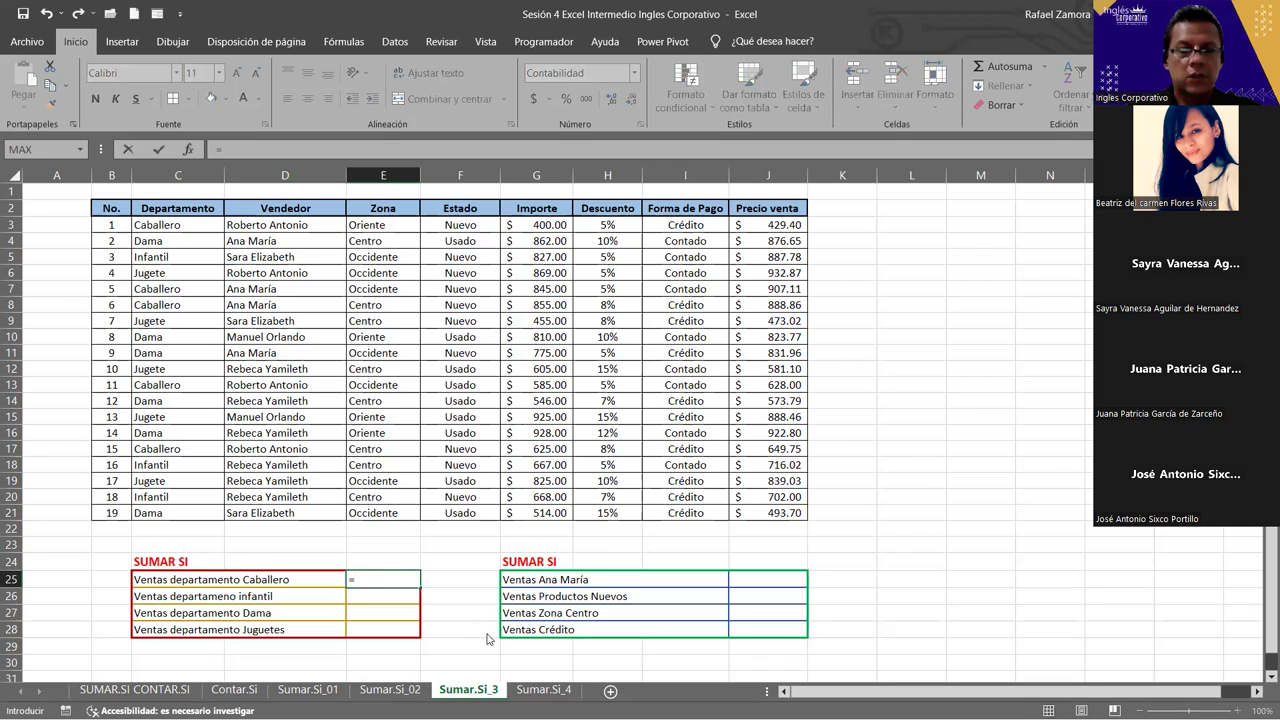
{"action": "type", "text": "sumar"}
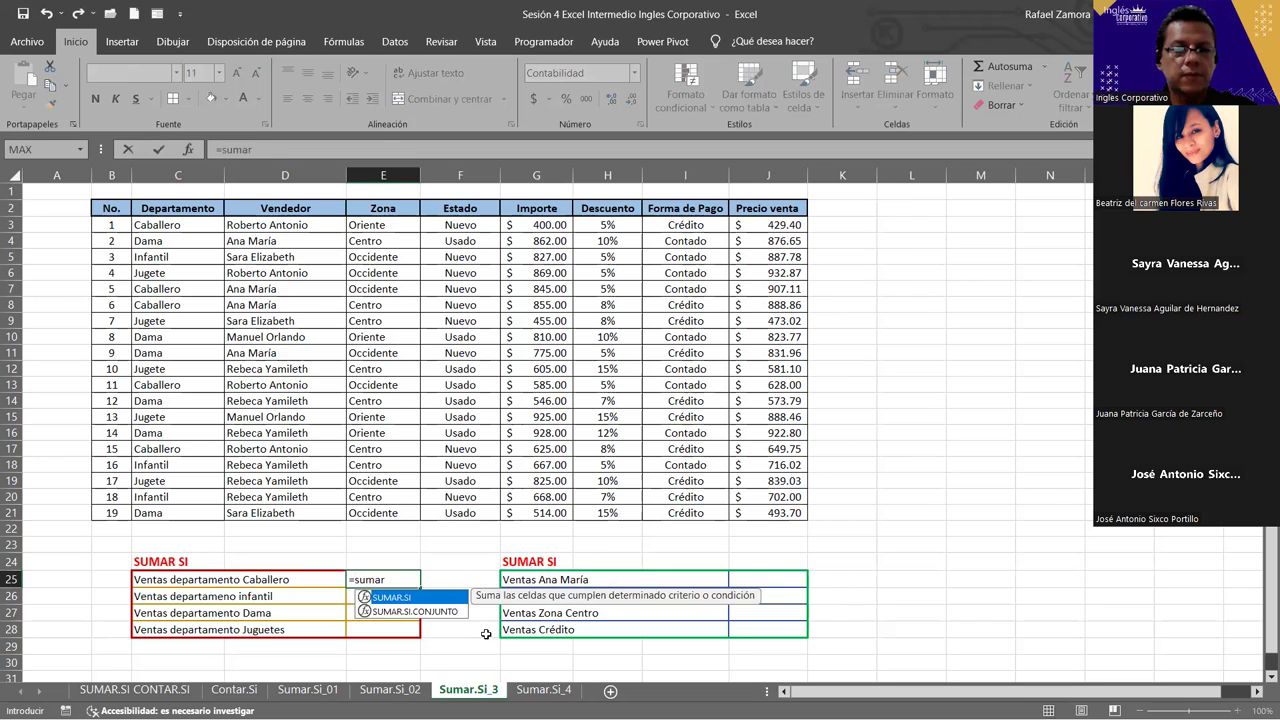
{"action": "key", "text": "Tab"}
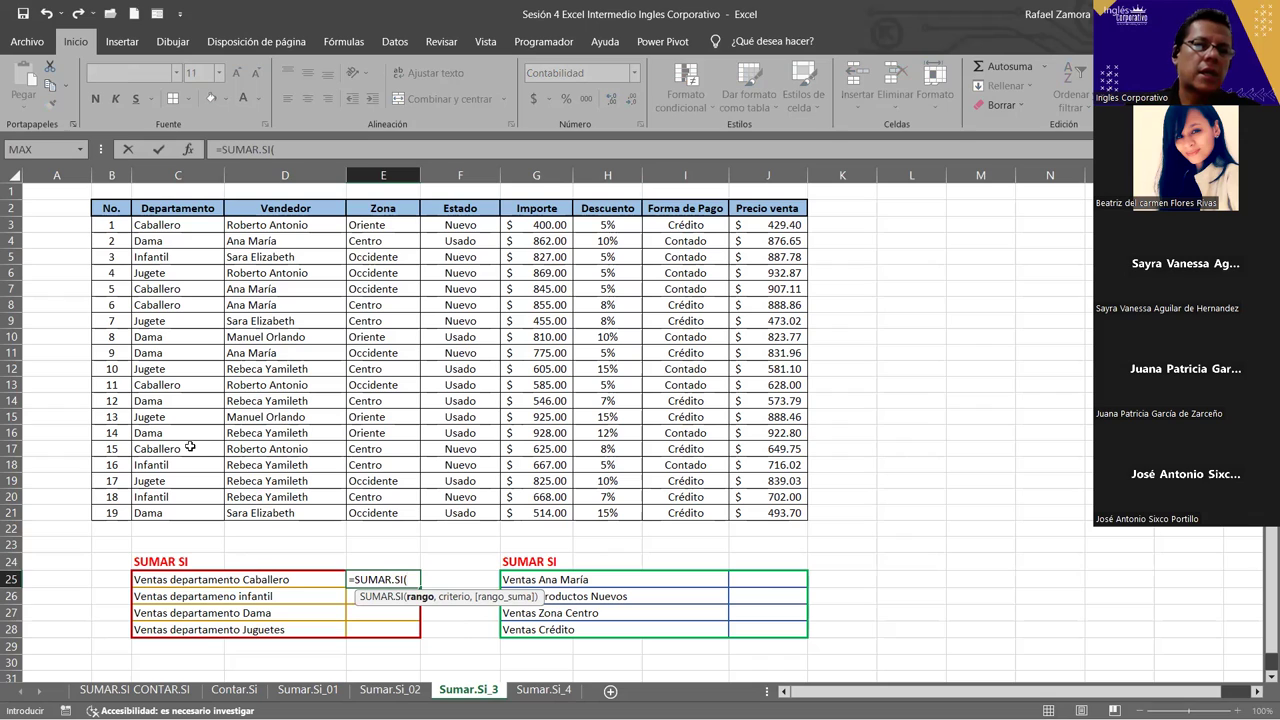
Enter range C3:C21 and criterion "Caballero" into the E25 SUMAR.SI formula
{"action": "left_click", "coordinate": [184, 223]}
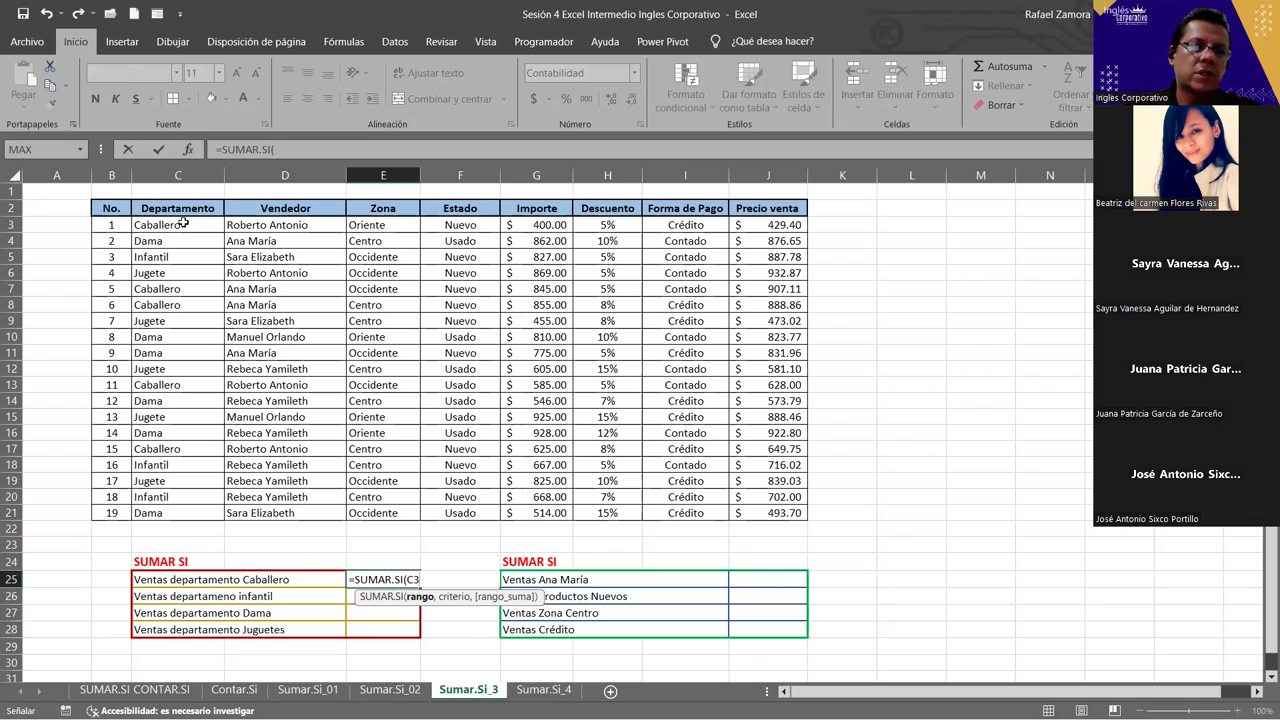
{"action": "left_click", "coordinate": [191, 510], "text": "shift"}
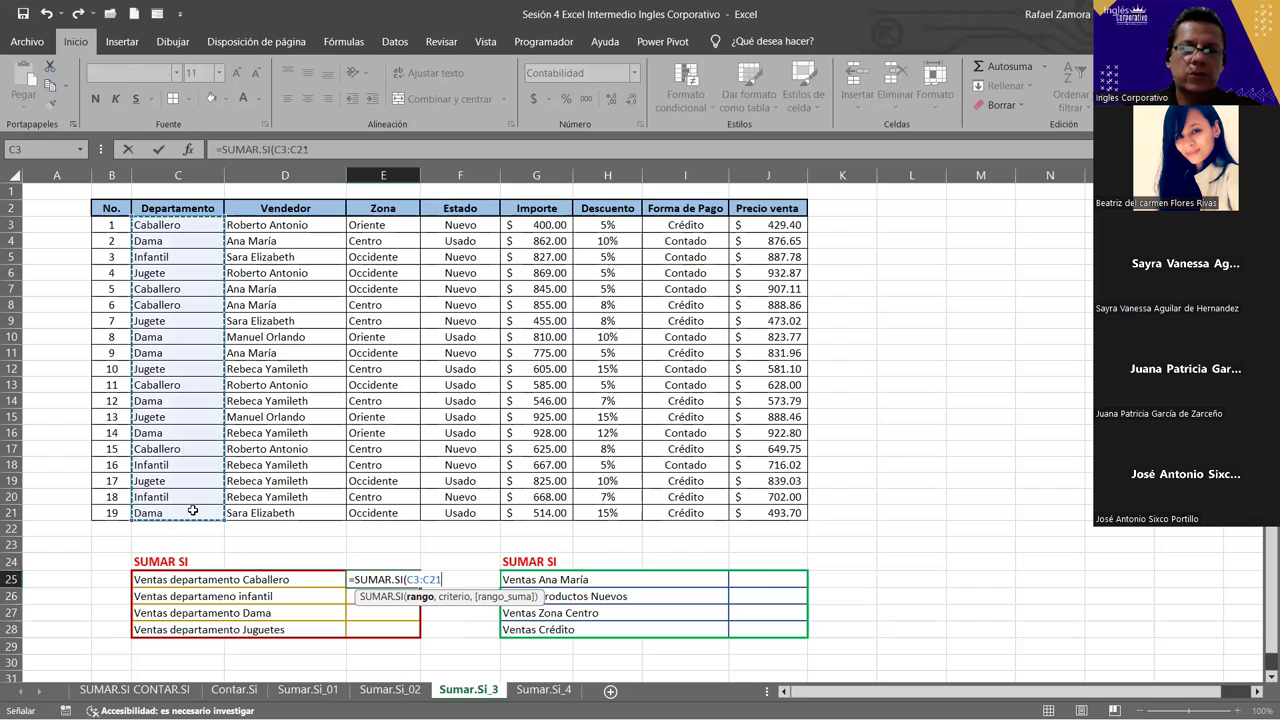
{"action": "type", "text": ","}
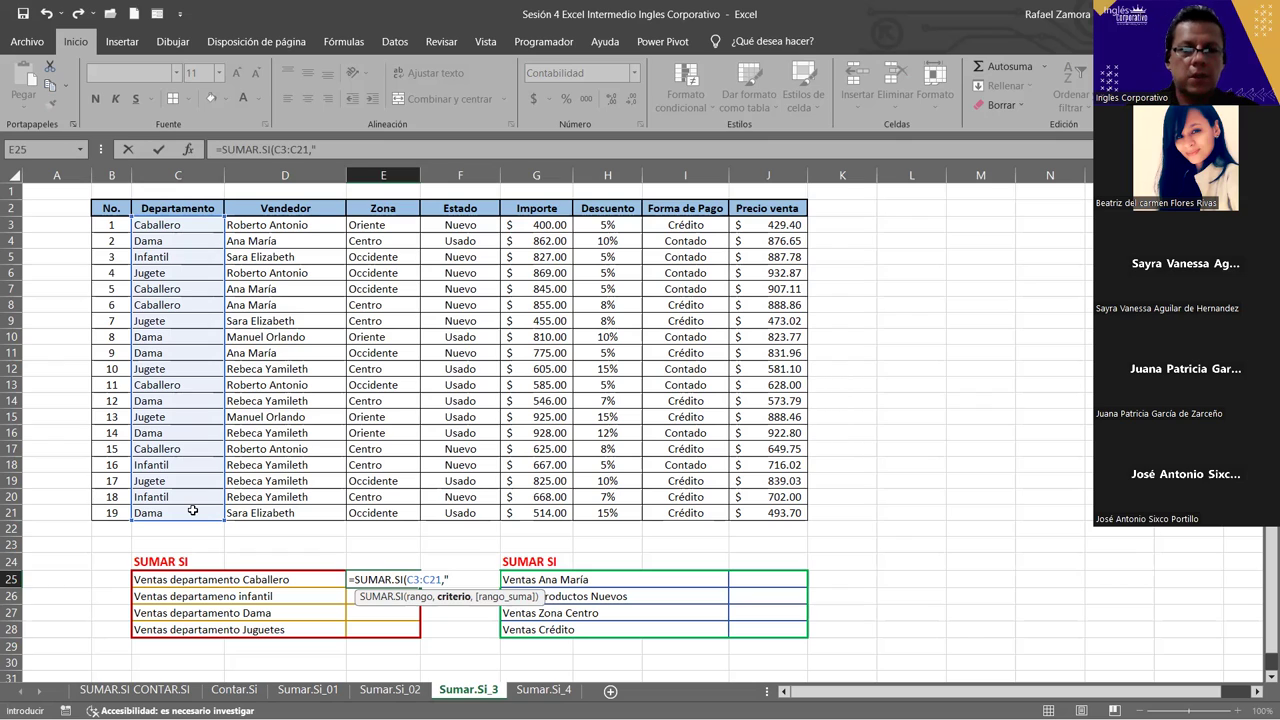
{"action": "type", "text": "Caballero\""}
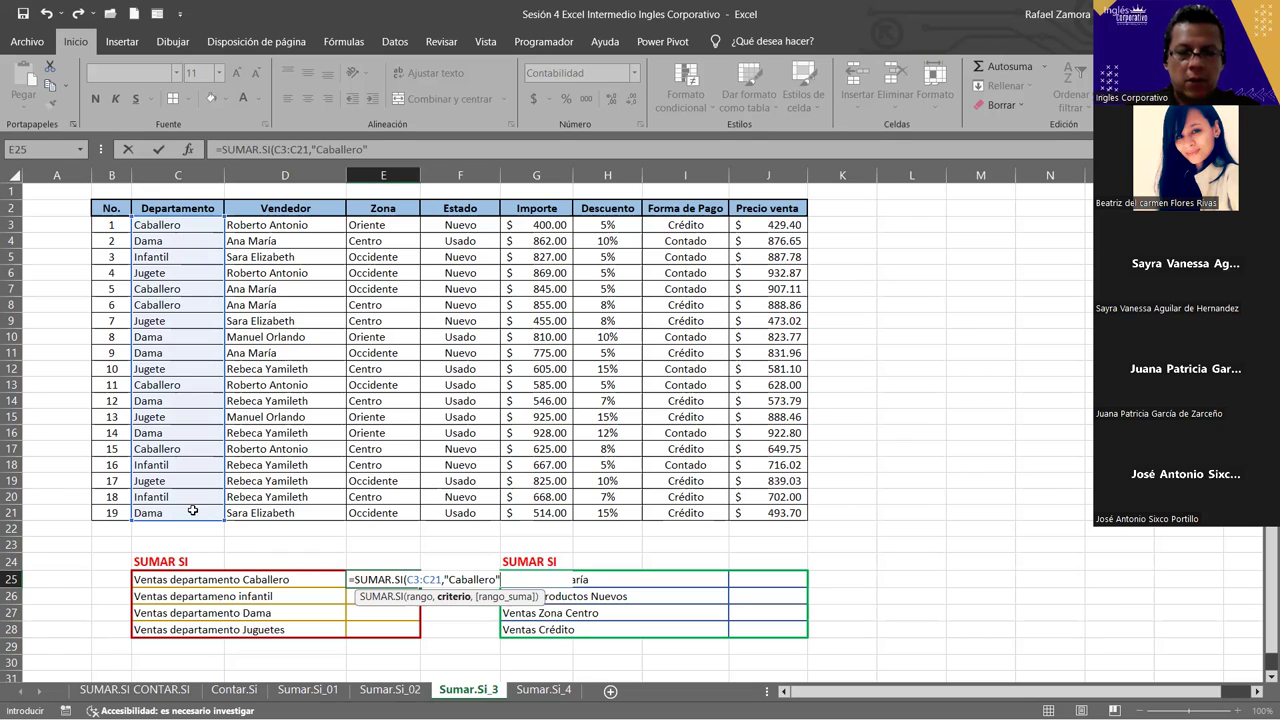
{"action": "type", "text": ","}
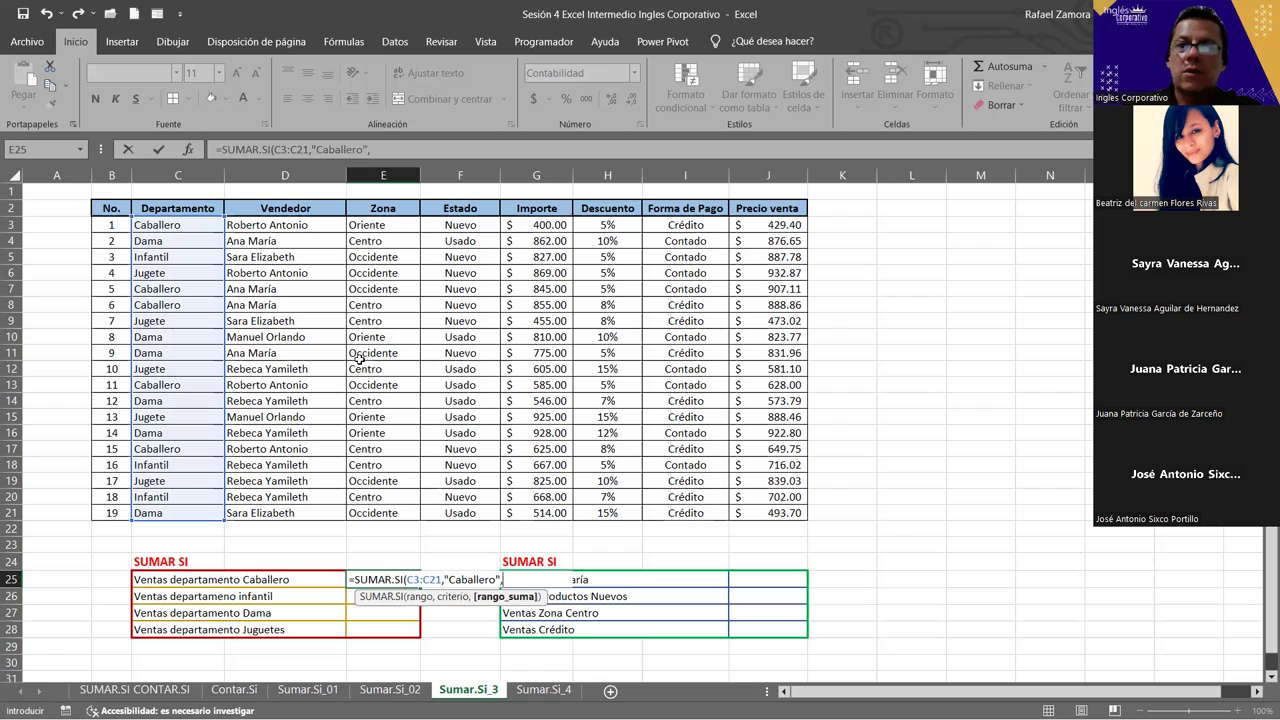
Add sum range J3:J21 and make both ranges absolute ($C$3:$C$21, $J$3:$J$21)
{"action": "left_click_drag", "start_coordinate": [762, 225], "coordinate": [777, 520]}
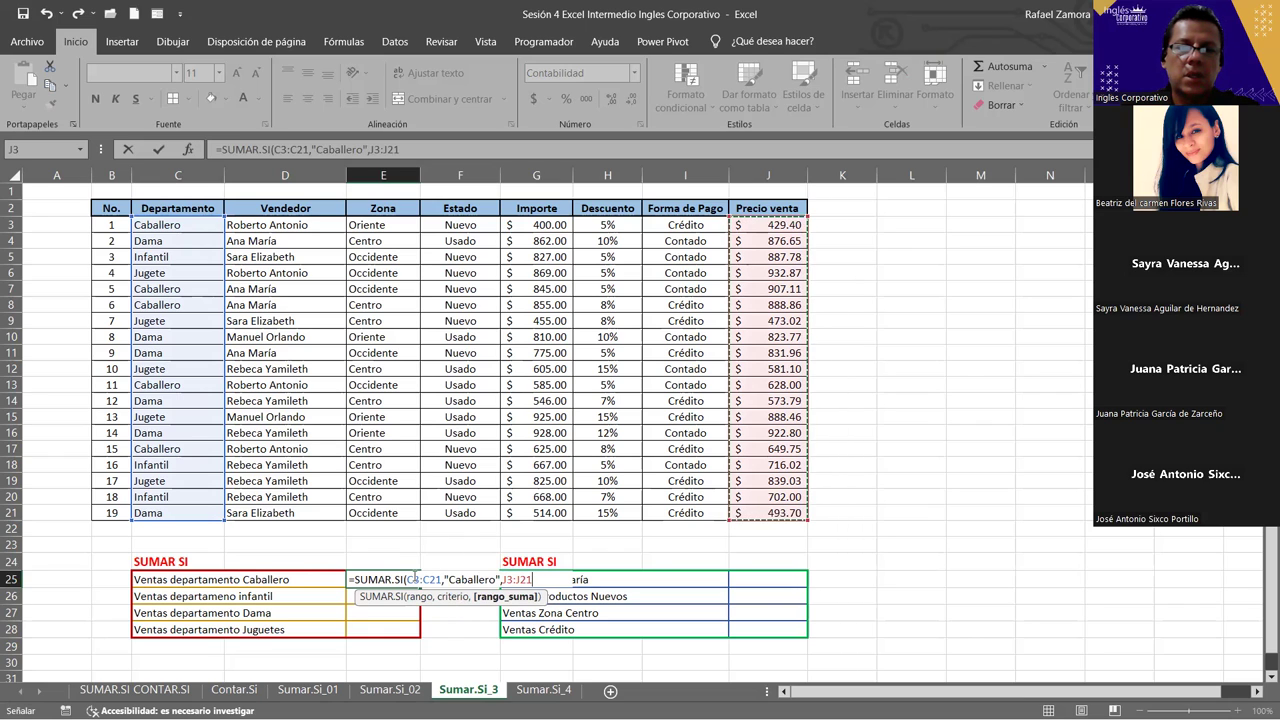
{"action": "left_click_drag", "start_coordinate": [408, 579], "coordinate": [437, 581]}
{"action": "key", "text": "F4"}
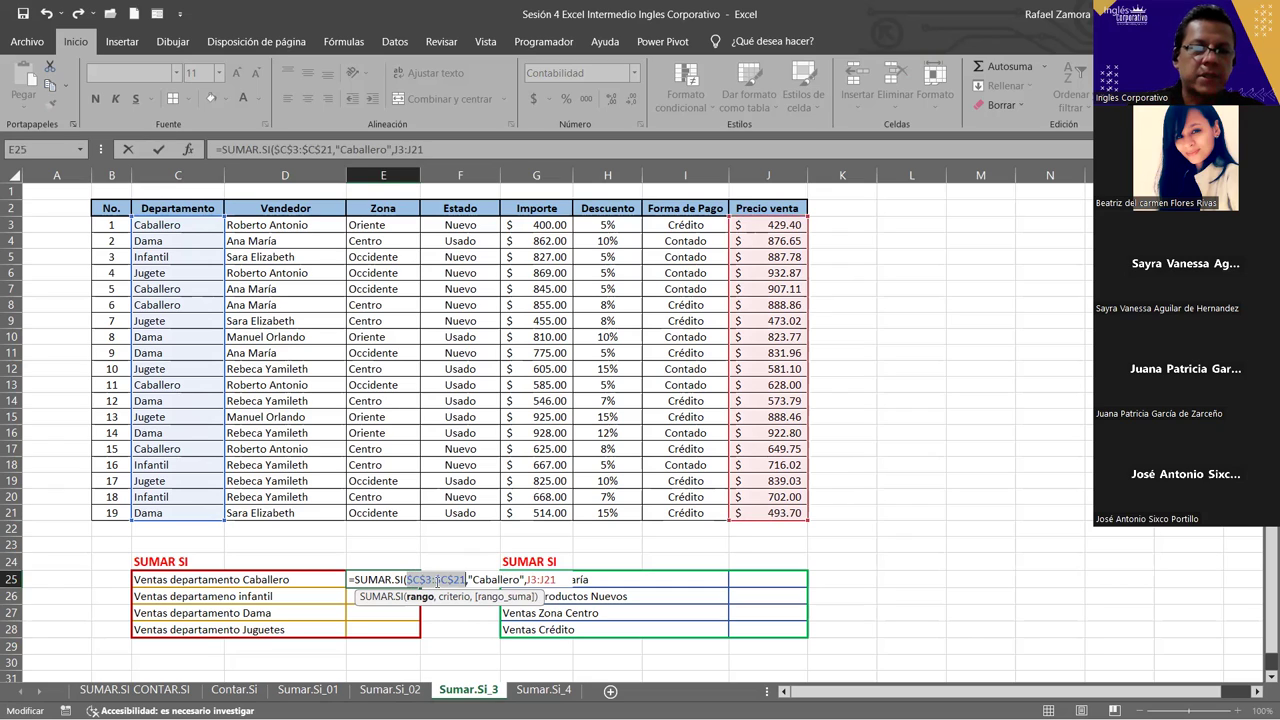
{"action": "left_click_drag", "start_coordinate": [528, 580], "coordinate": [553, 580]}
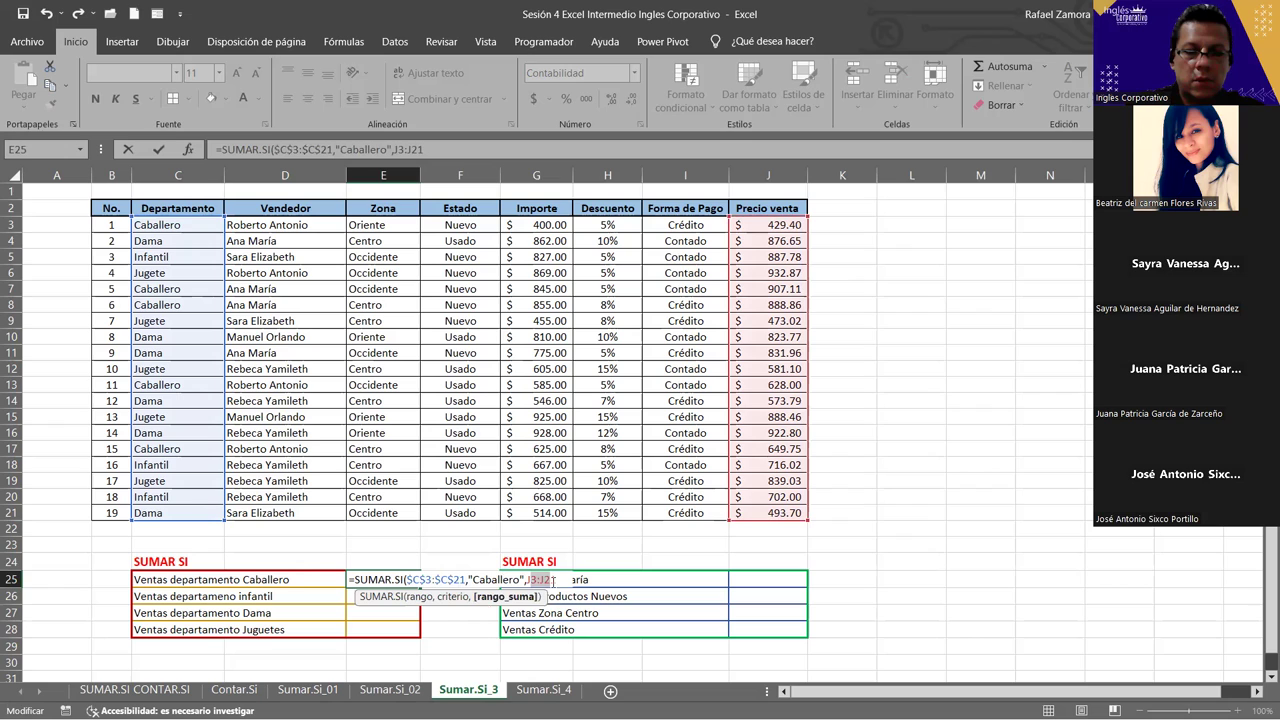
{"action": "key", "text": "F4"}
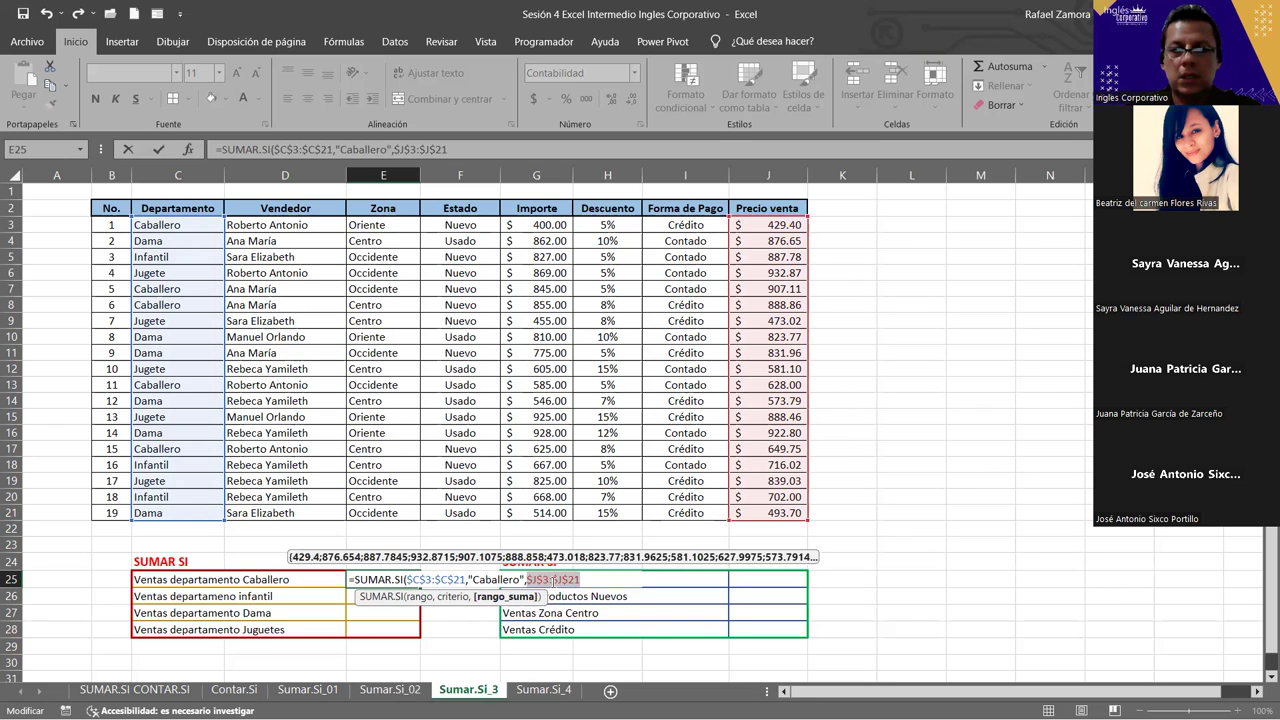
Commit the Caballero formula in E25 and fill it down to E28
{"action": "key", "text": "Return"}
{"action": "left_click", "coordinate": [406, 580]}
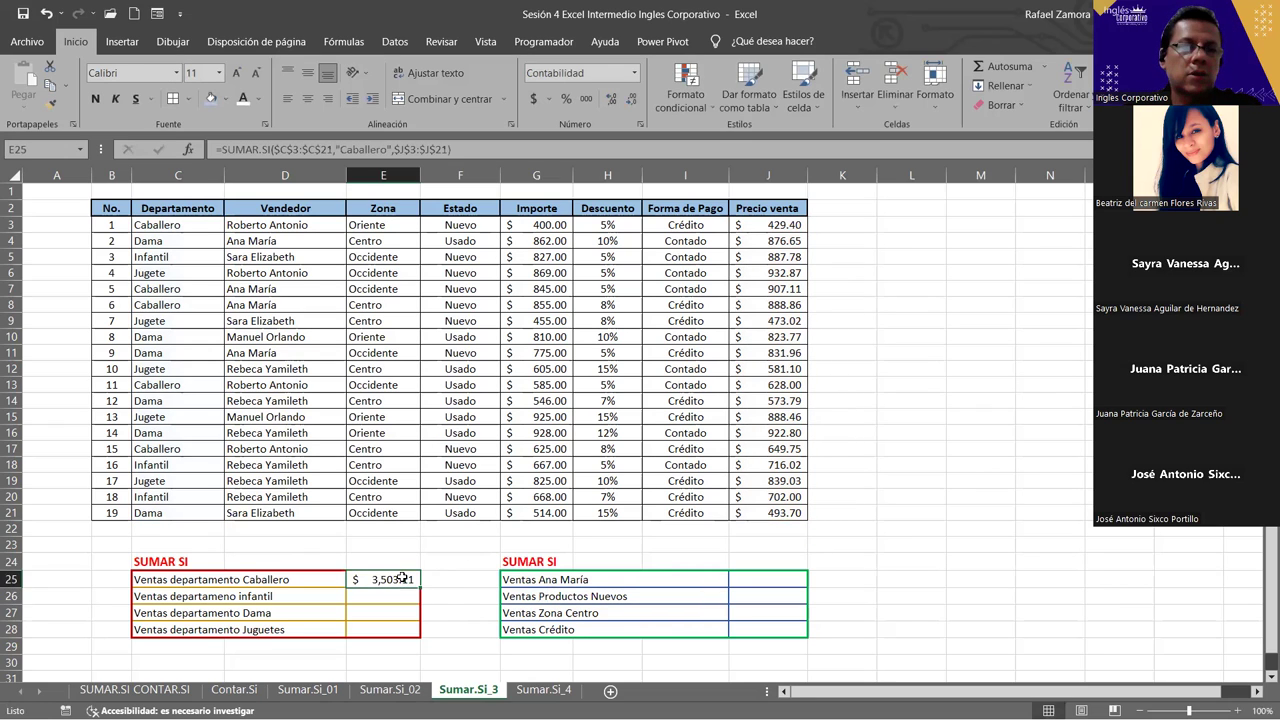
{"action": "left_click_drag", "start_coordinate": [420, 587], "coordinate": [418, 637]}
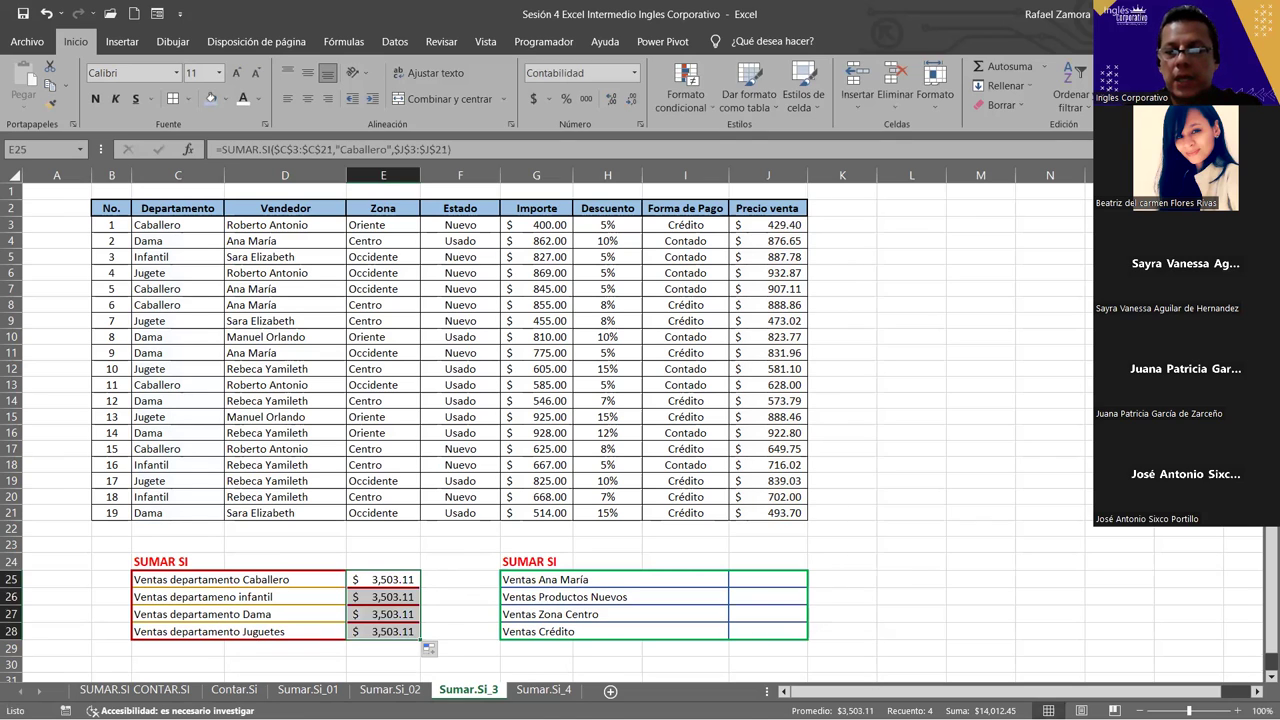
Check the copied formulas in E26 and E27, then change E26's criterion to "infantil"
{"action": "left_click", "coordinate": [389, 596]}
{"action": "double_click", "coordinate": [390, 596]}
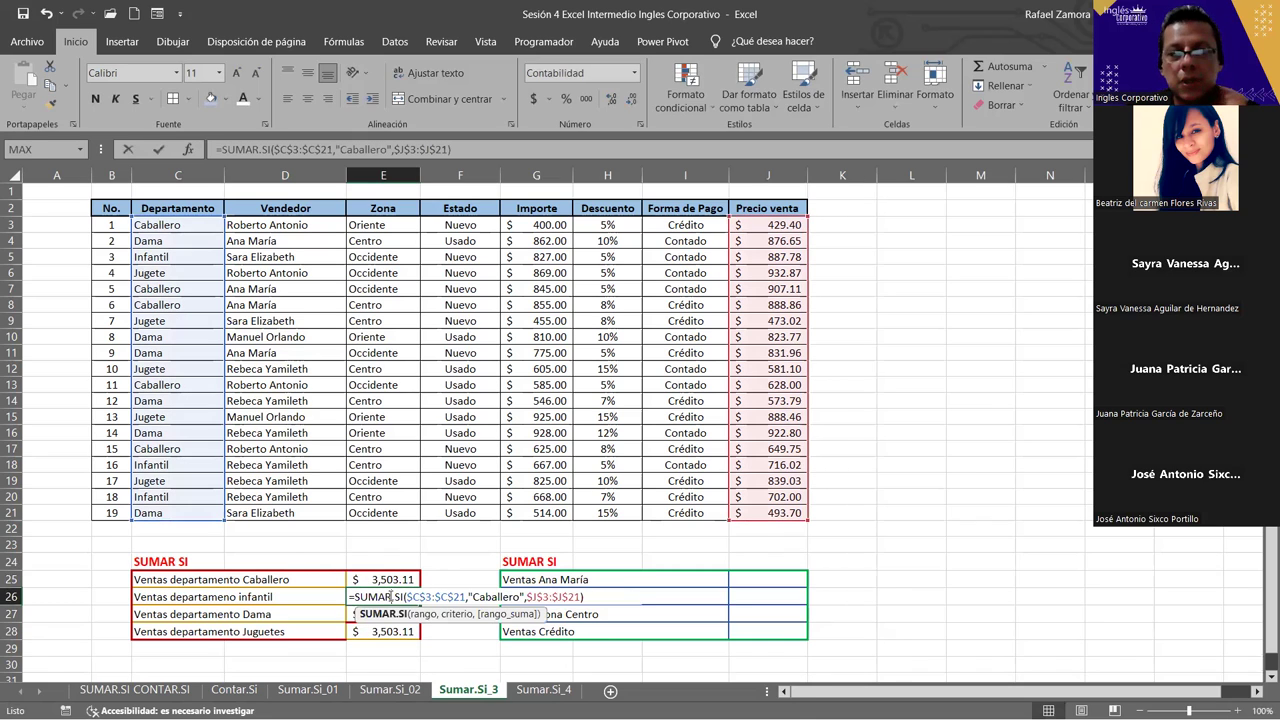
{"action": "key", "text": "Escape"}
{"action": "left_click", "coordinate": [387, 614]}
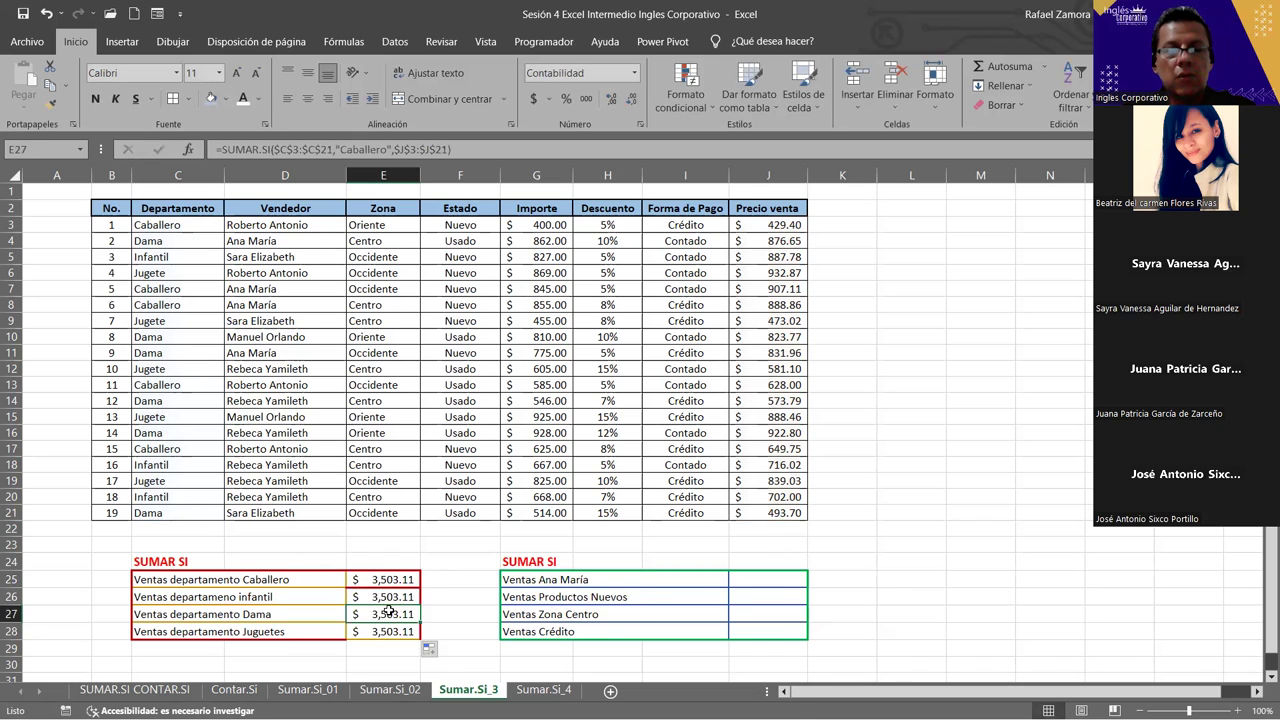
{"action": "double_click", "coordinate": [387, 615]}
{"action": "key", "text": "Escape"}
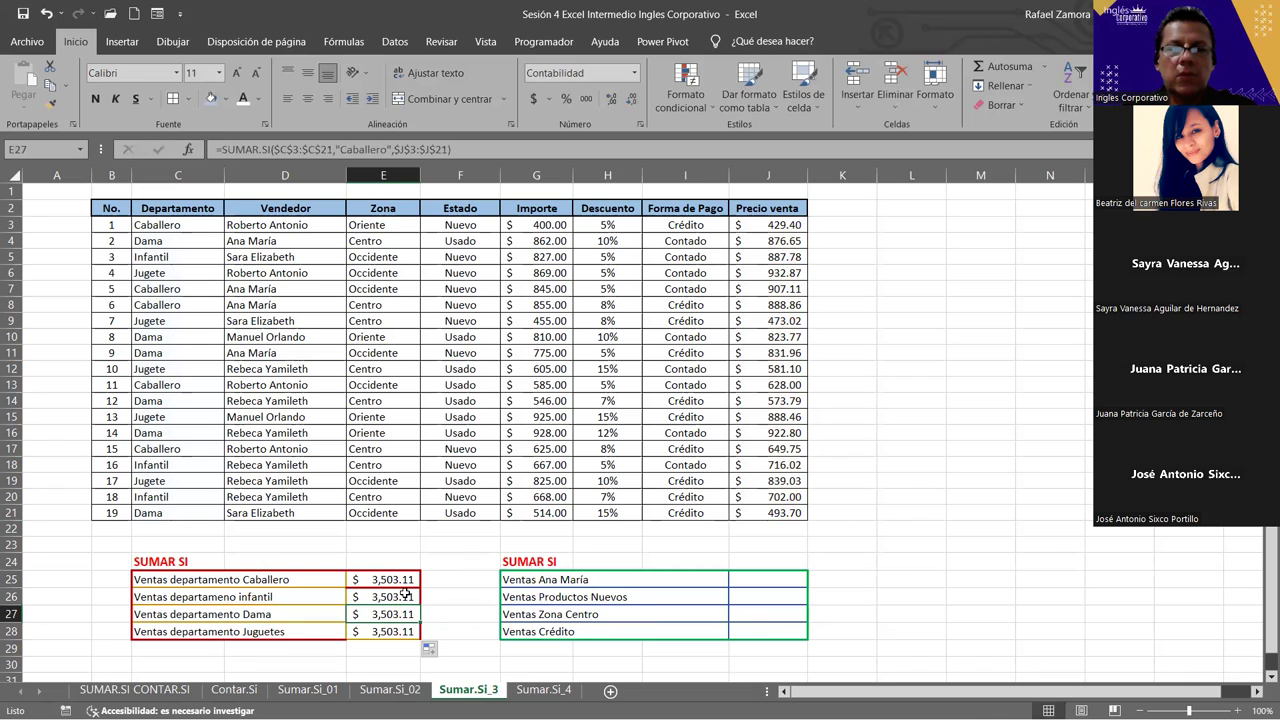
{"action": "left_click", "coordinate": [401, 597]}
{"action": "double_click", "coordinate": [401, 597]}
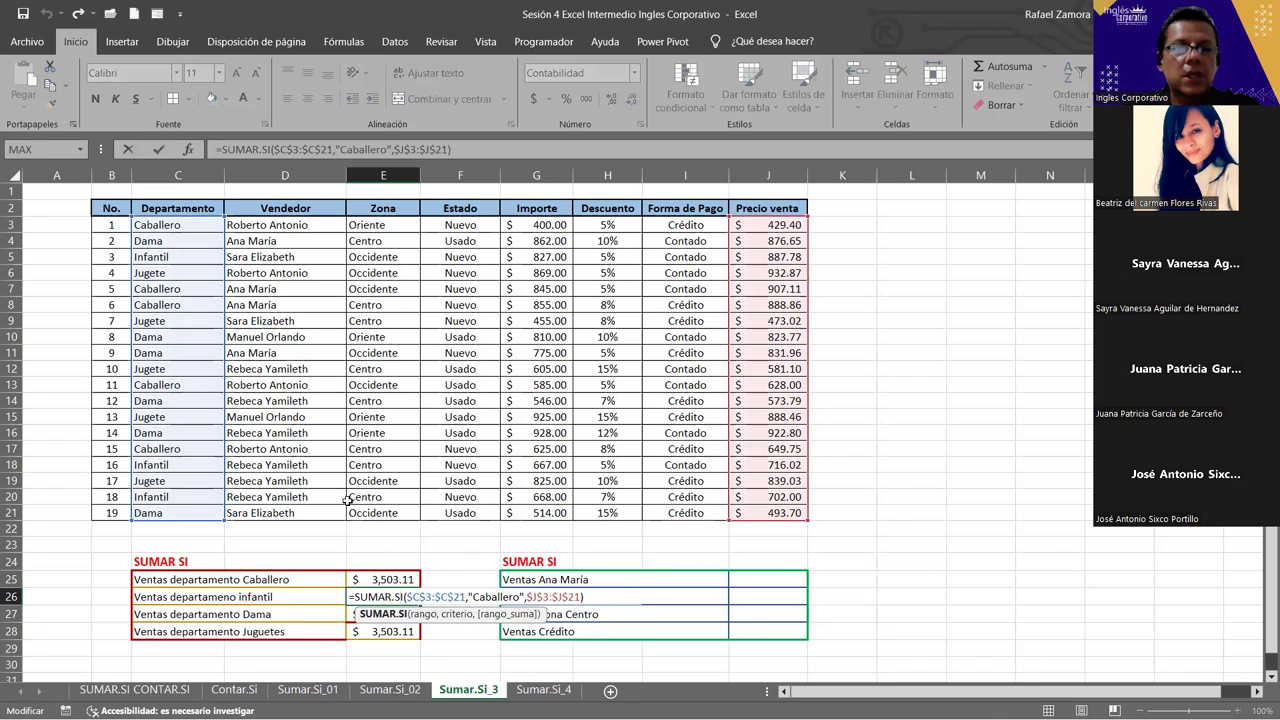
{"action": "left_click_drag", "start_coordinate": [472, 597], "coordinate": [520, 597]}
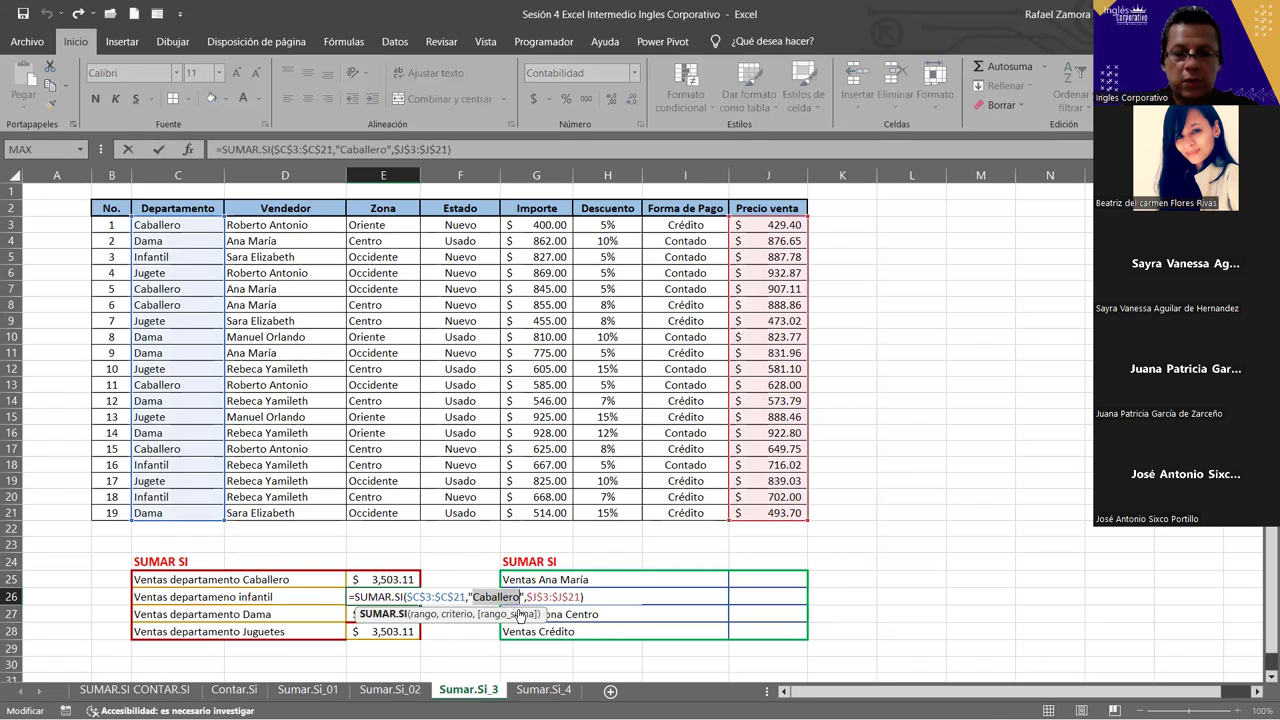
{"action": "type", "text": "infantil"}
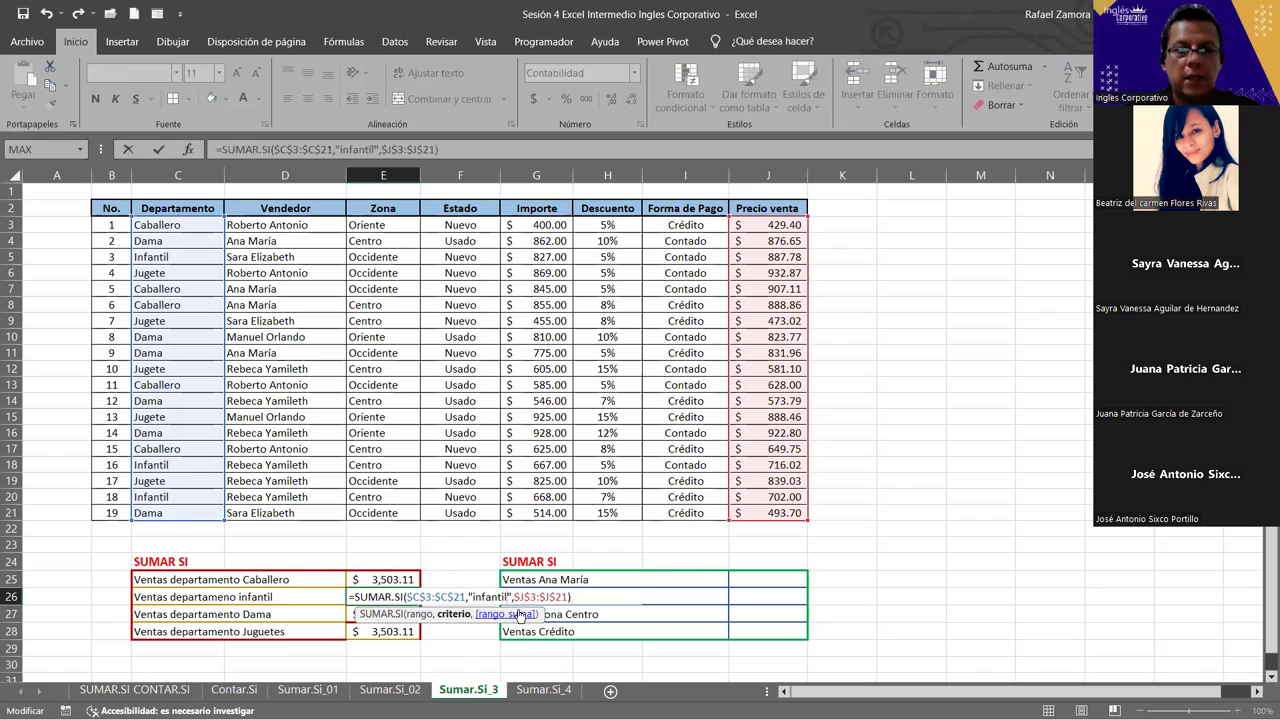
{"action": "key", "text": "Return"}
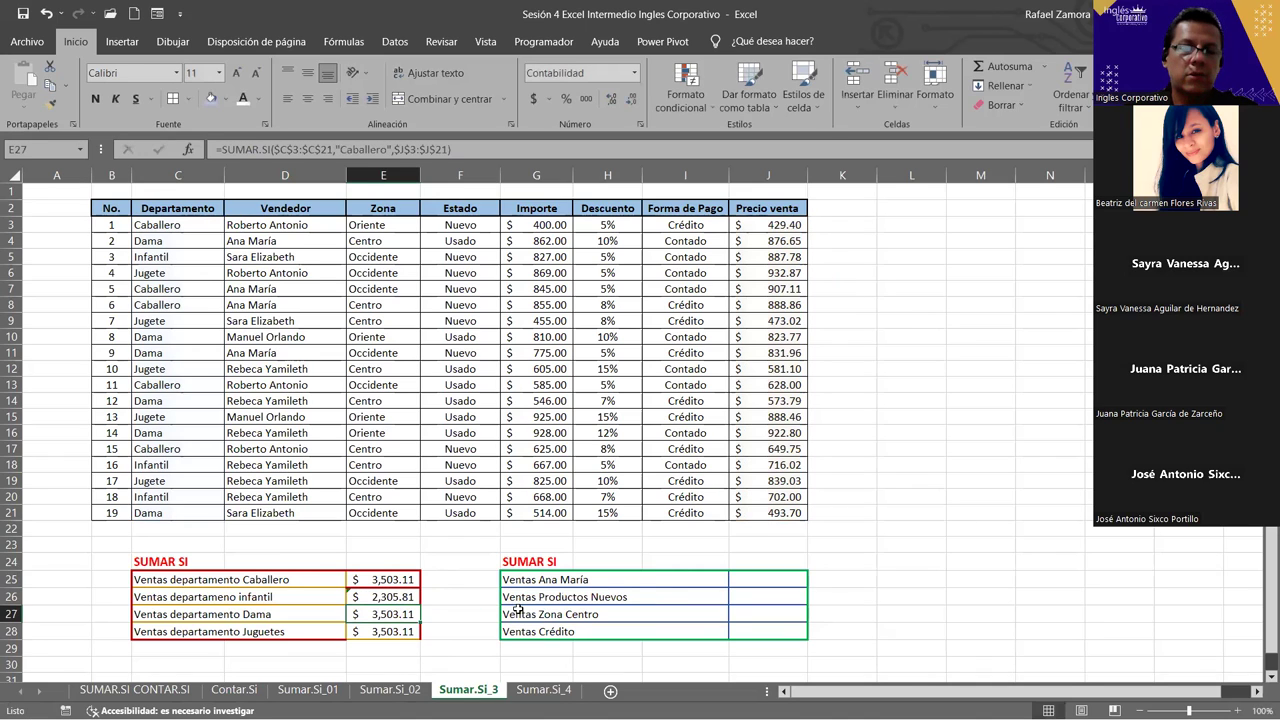
Change the criteria in E27 and E28 to "Dama" and "Juguete"
{"action": "double_click", "coordinate": [403, 614]}
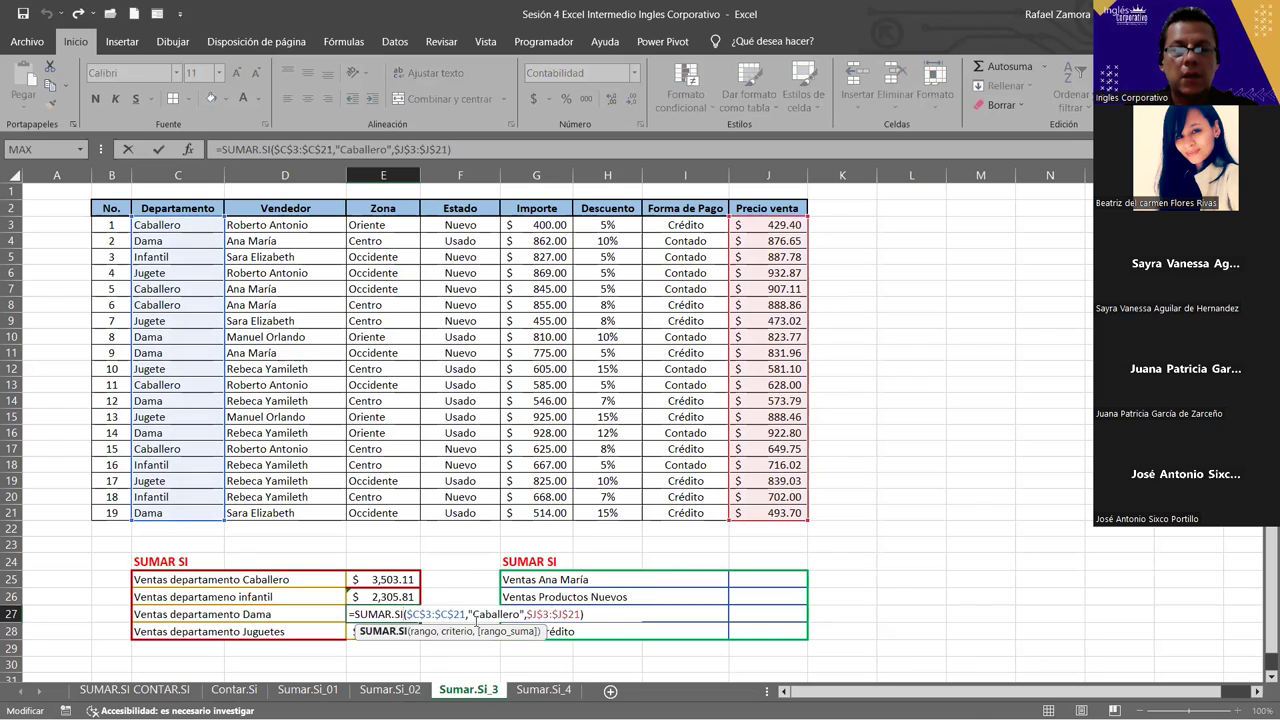
{"action": "left_click_drag", "start_coordinate": [471, 614], "coordinate": [520, 614]}
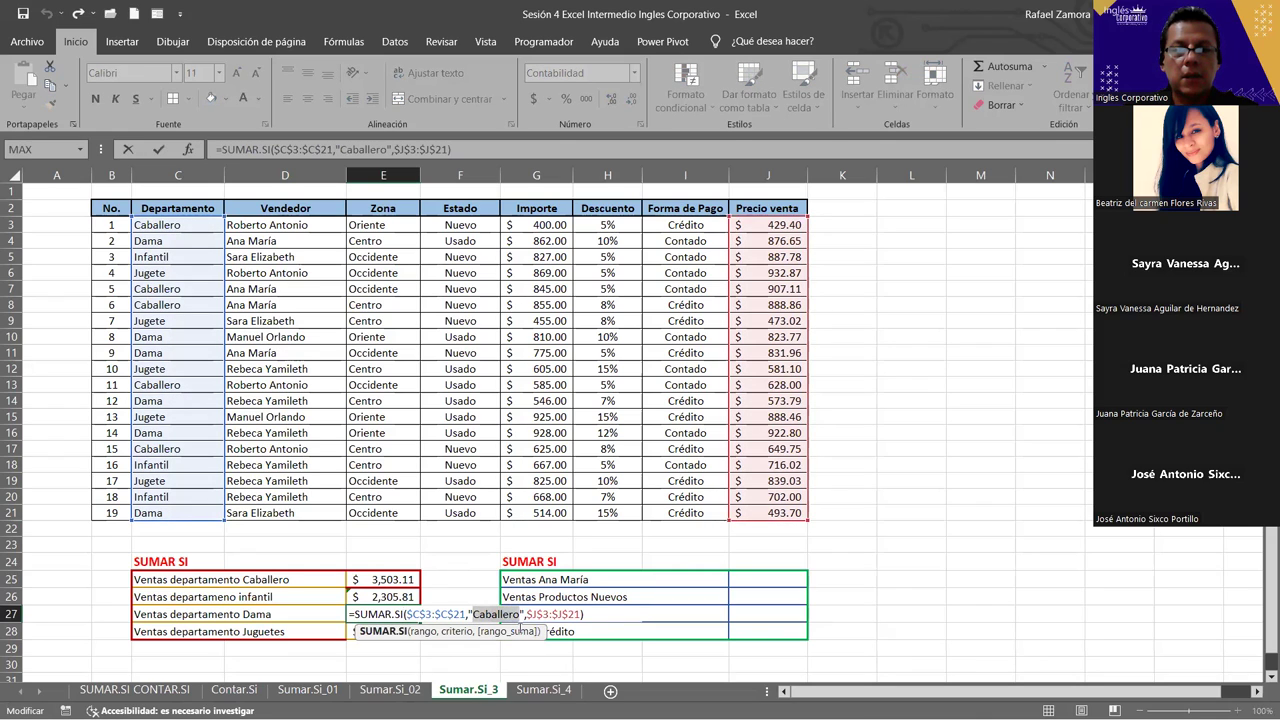
{"action": "type", "text": "Dama"}
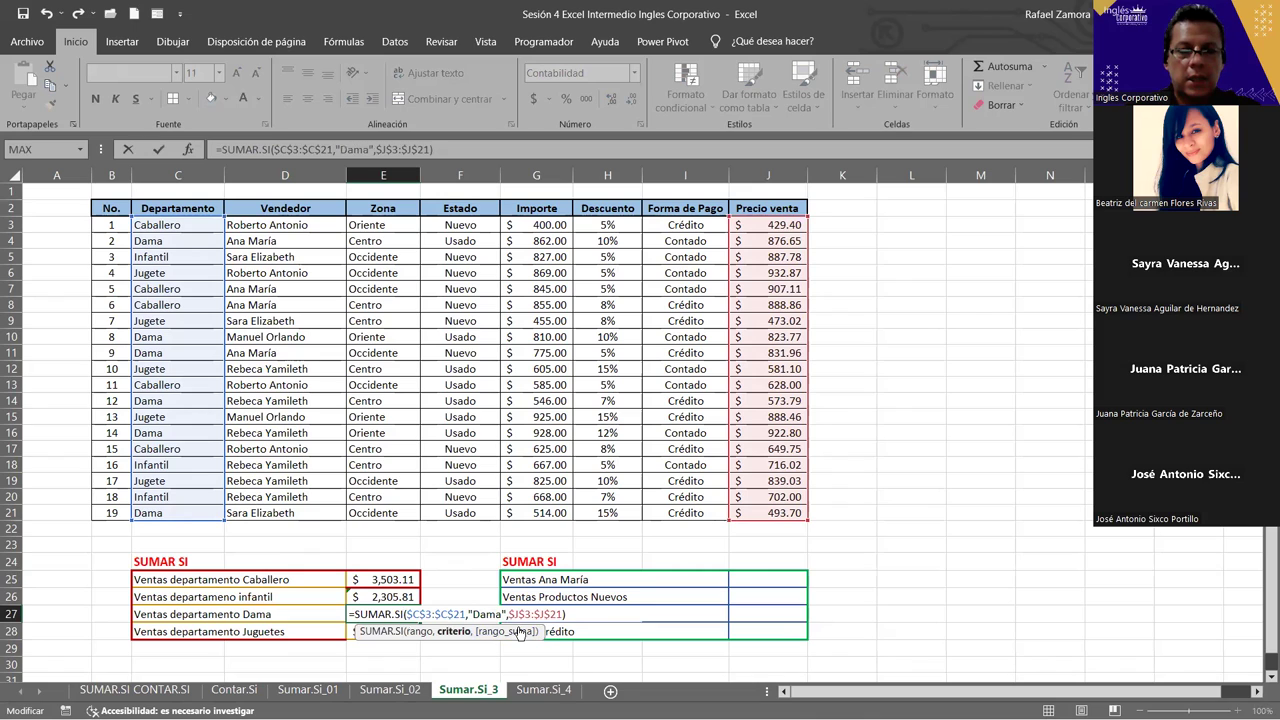
{"action": "key", "text": "Return"}
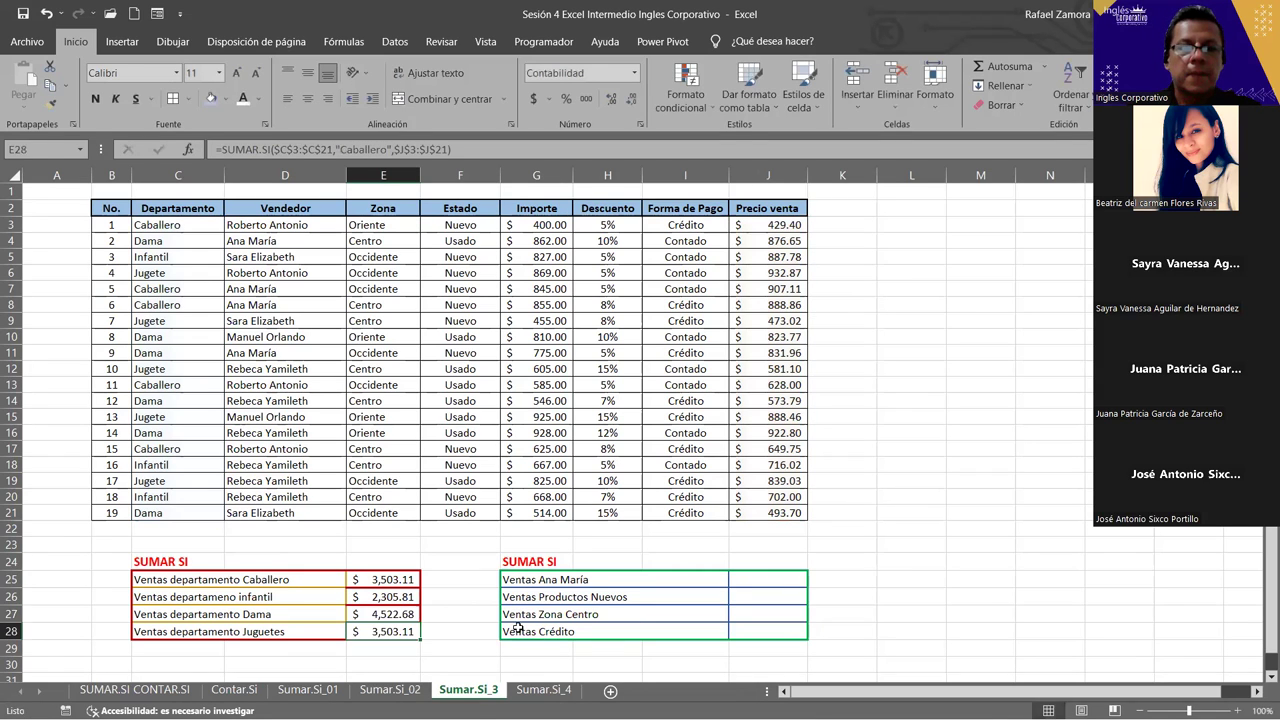
{"action": "double_click", "coordinate": [399, 628]}
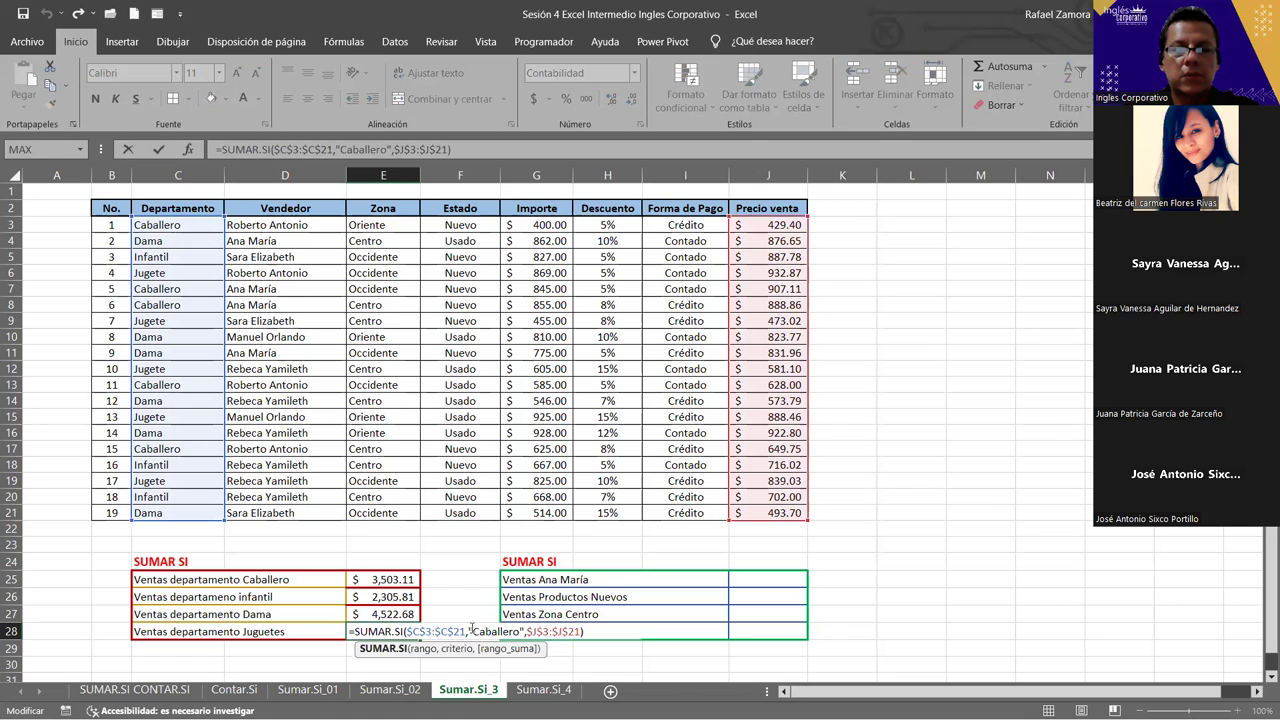
{"action": "left_click_drag", "start_coordinate": [473, 631], "coordinate": [522, 632]}
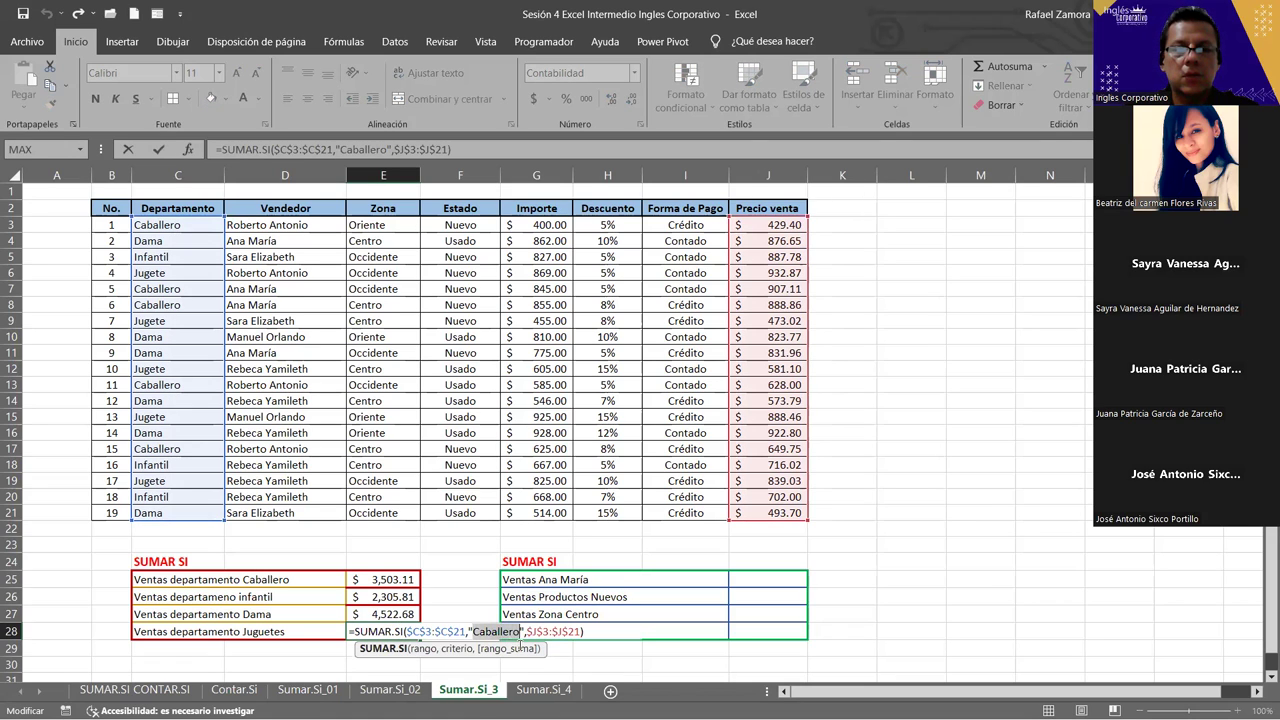
{"action": "type", "text": "Juguete"}
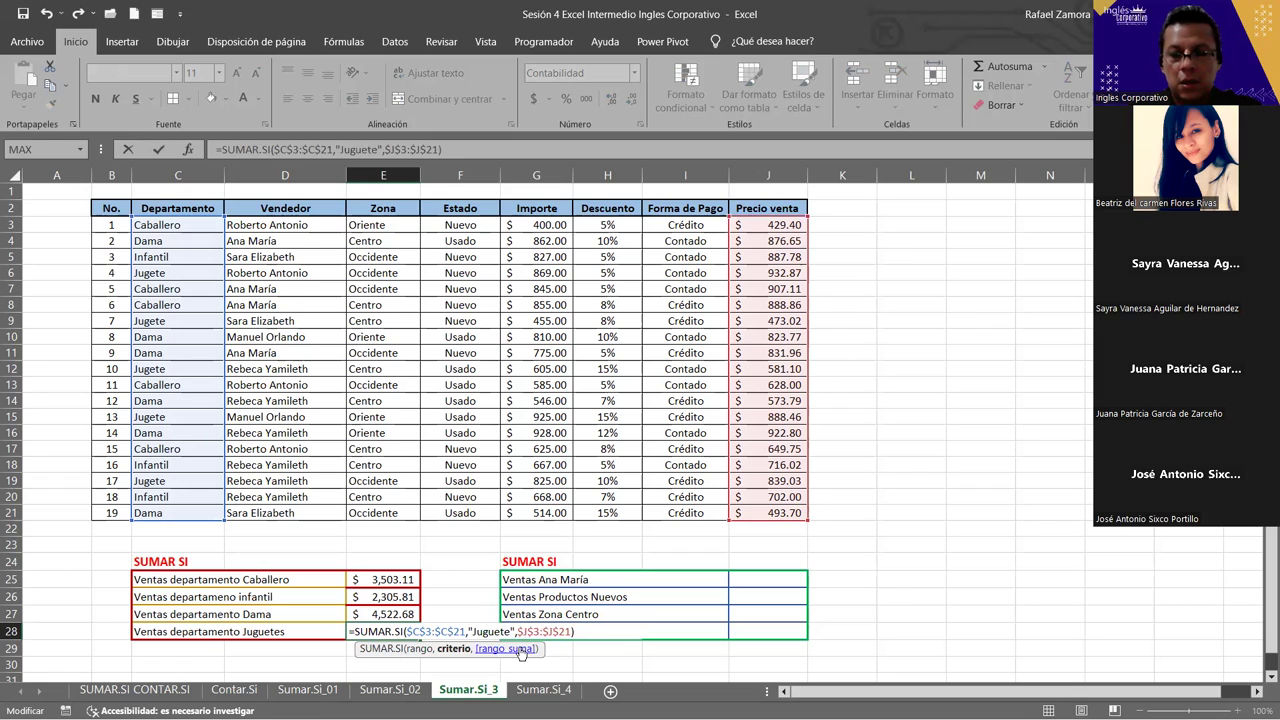
{"action": "key", "text": "Return"}
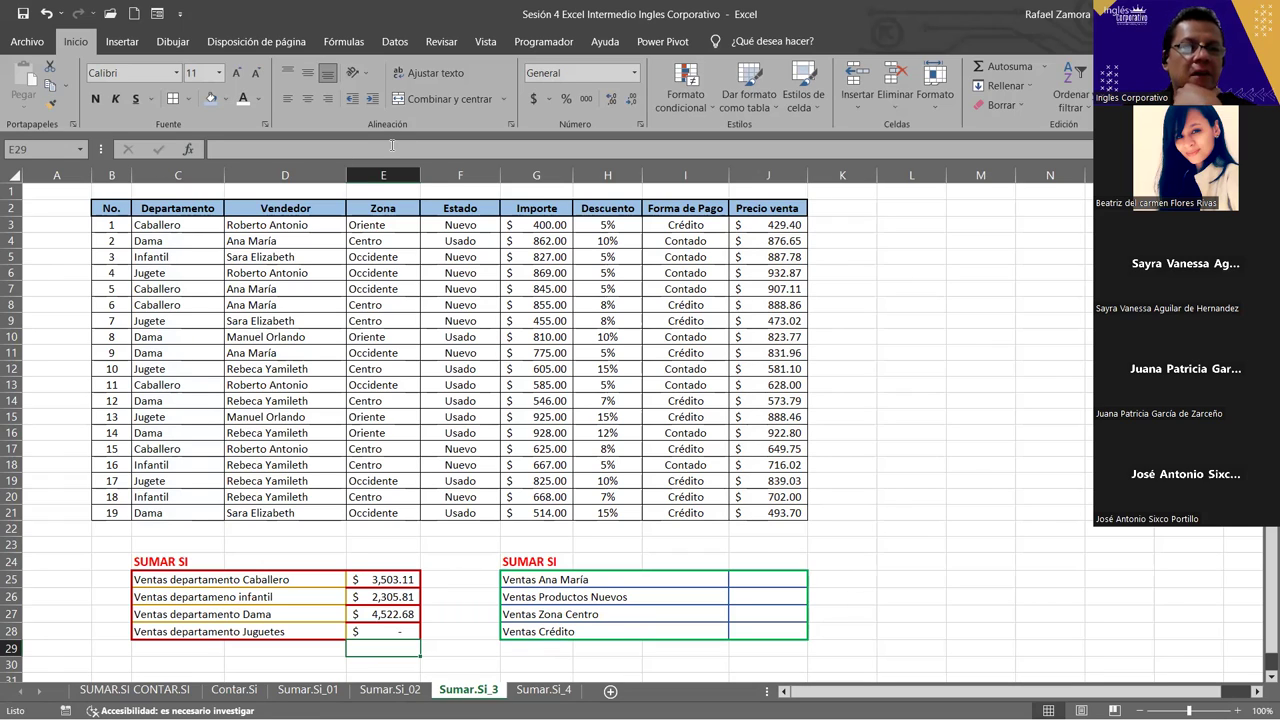
Select C3 and open the Buscar y reemplazar dialog with Ctrl+B
{"action": "left_click", "coordinate": [358, 432]}
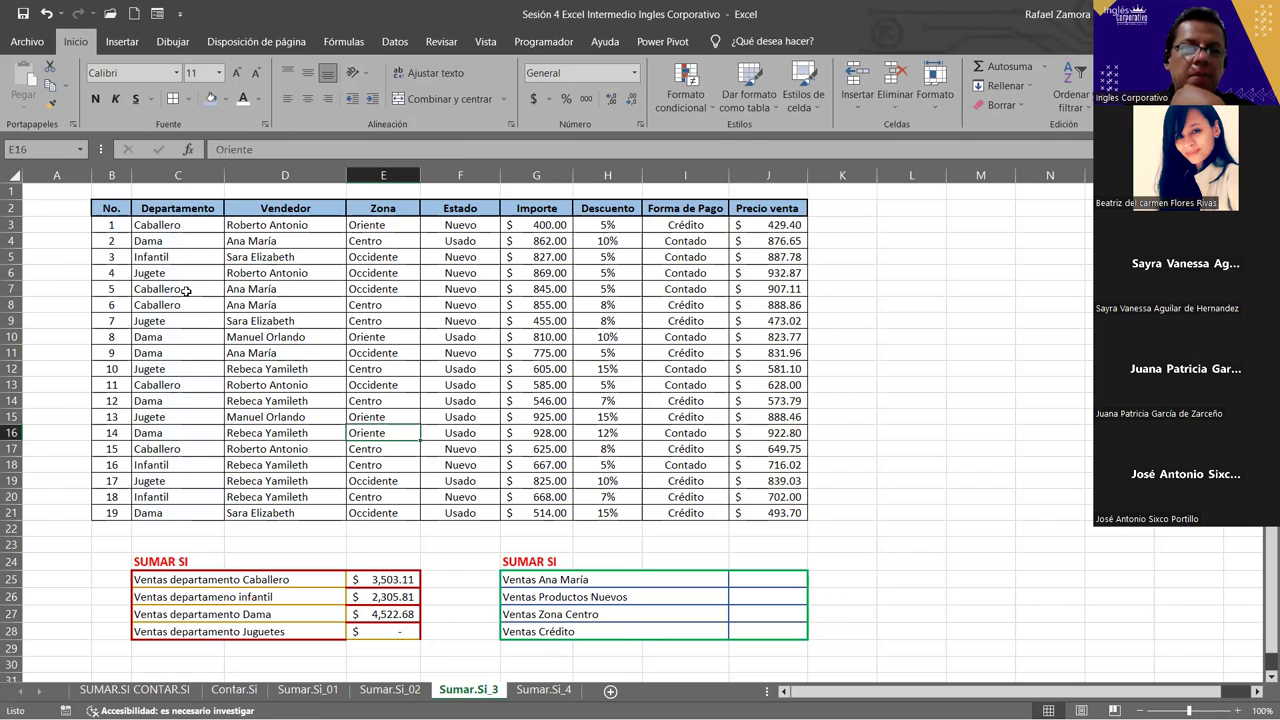
{"action": "left_click", "coordinate": [218, 227]}
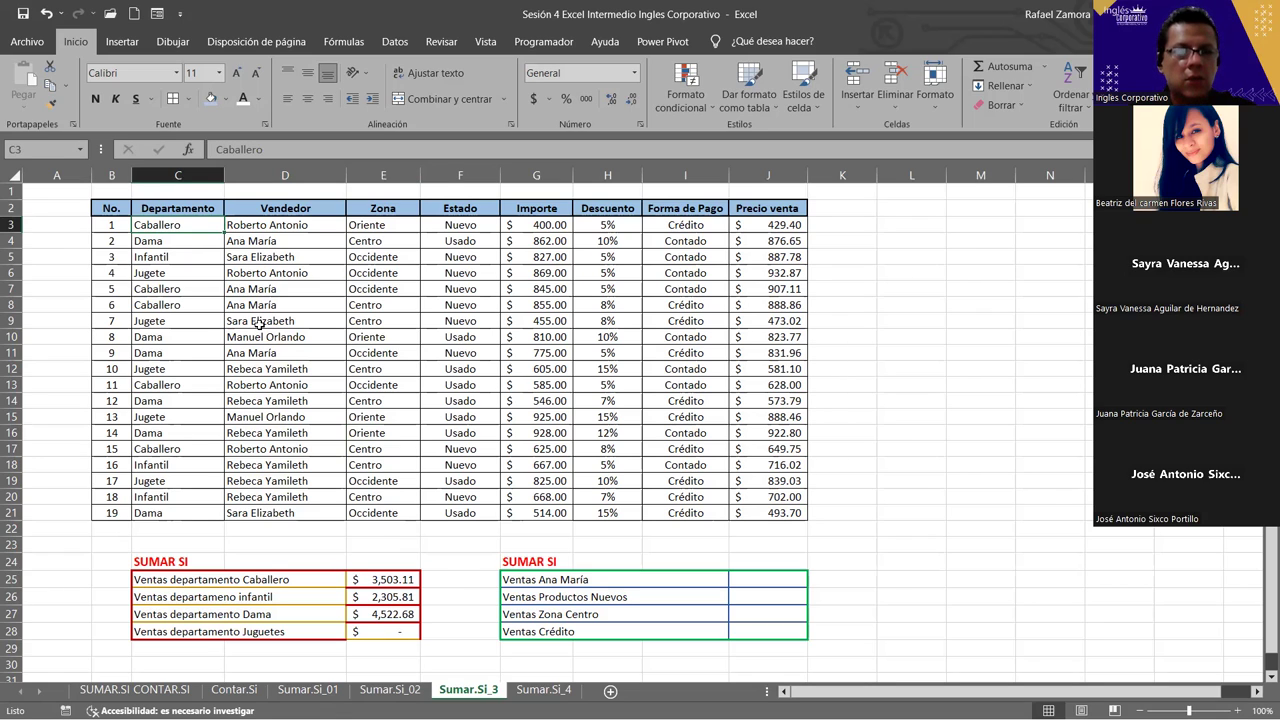
{"action": "key", "text": "ctrl+b"}
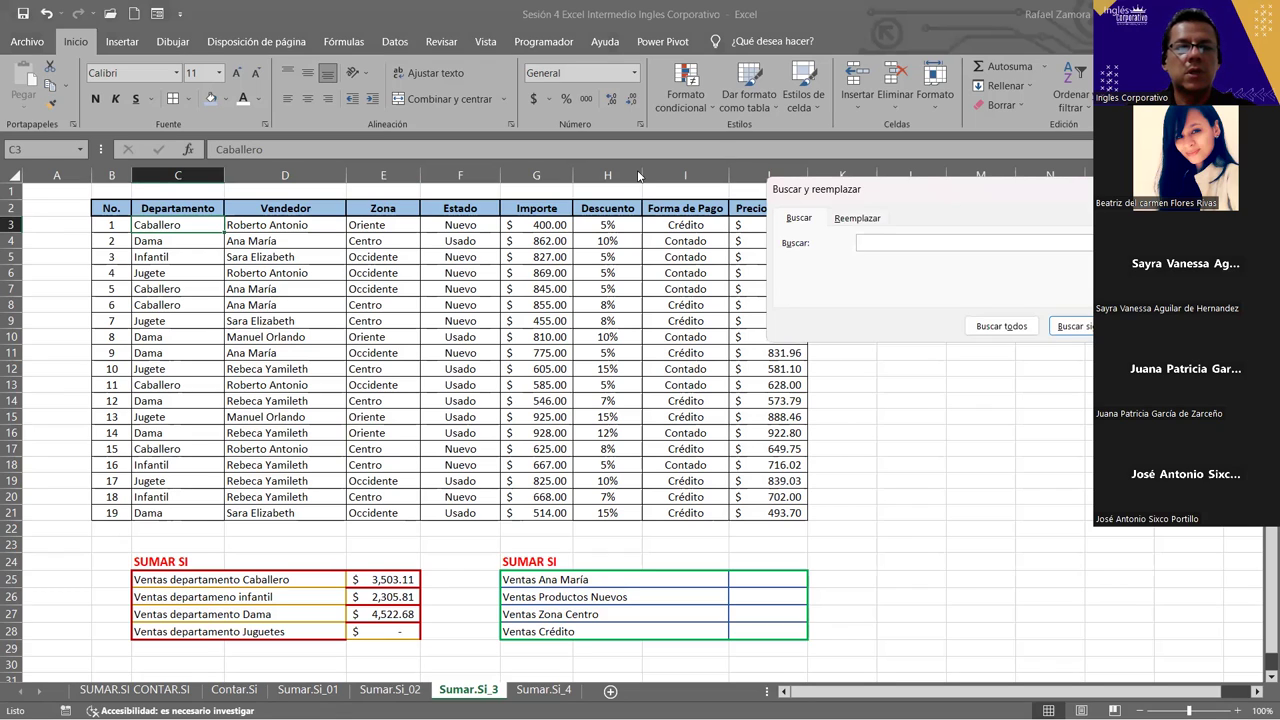
Replace all five 'jugete' entries with 'Juguete' and close the dialog
{"action": "type", "text": "jugete"}
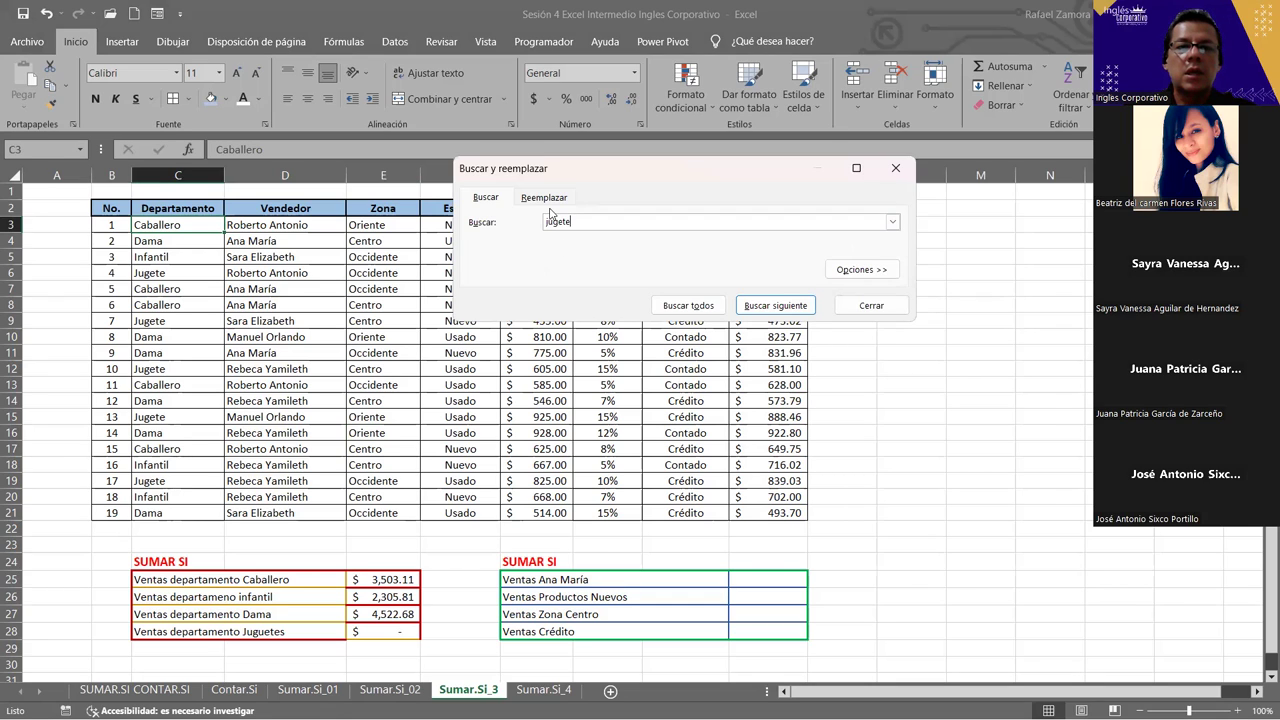
{"action": "left_click", "coordinate": [548, 199]}
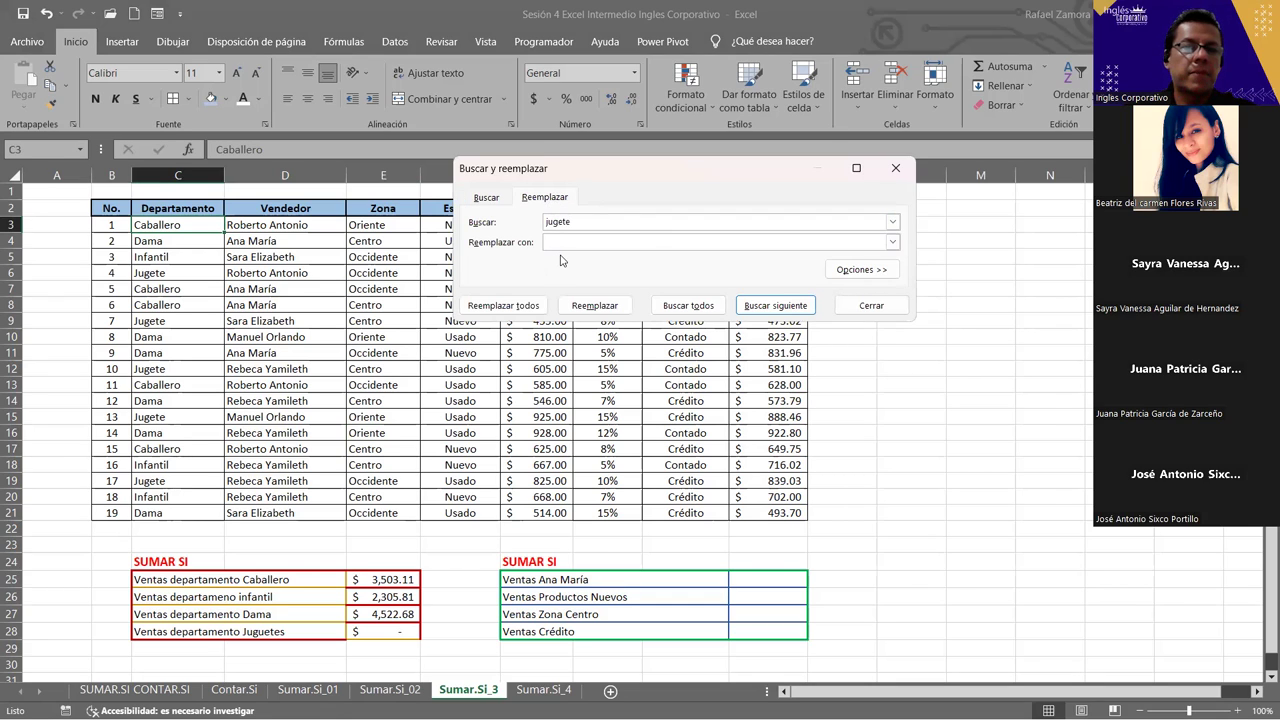
{"action": "type", "text": "Juguete"}
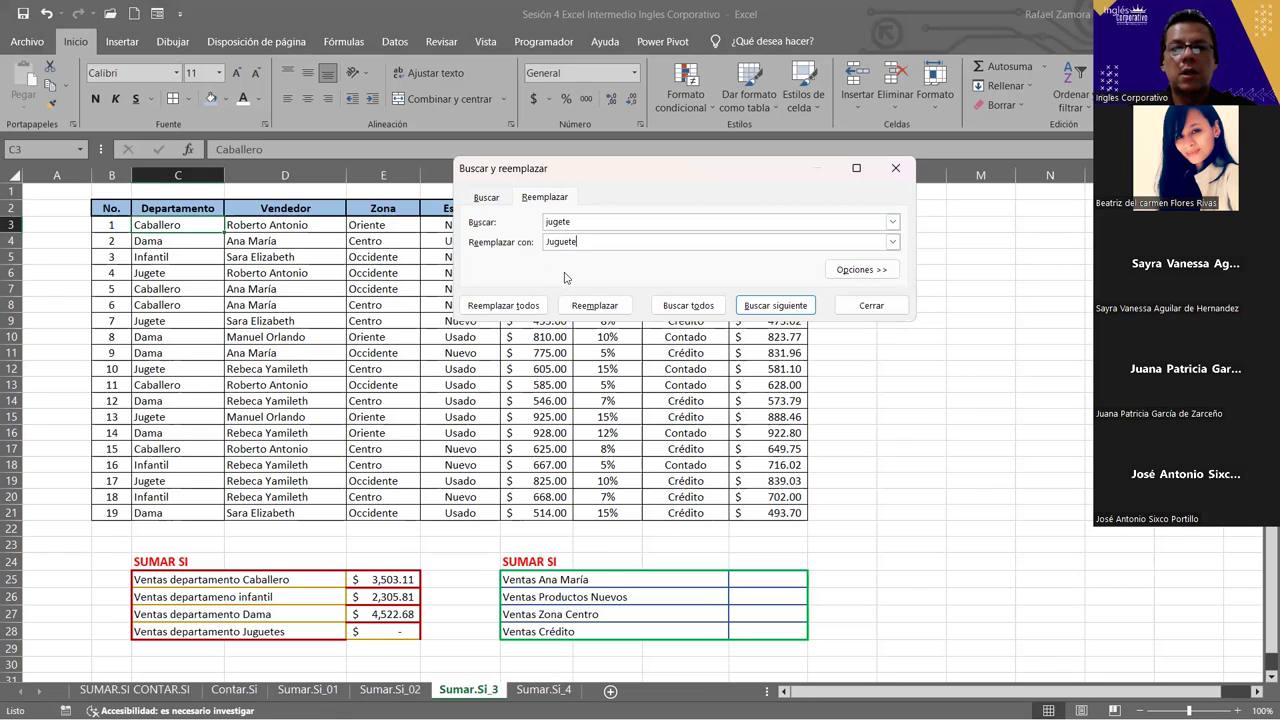
{"action": "left_click", "coordinate": [535, 308]}
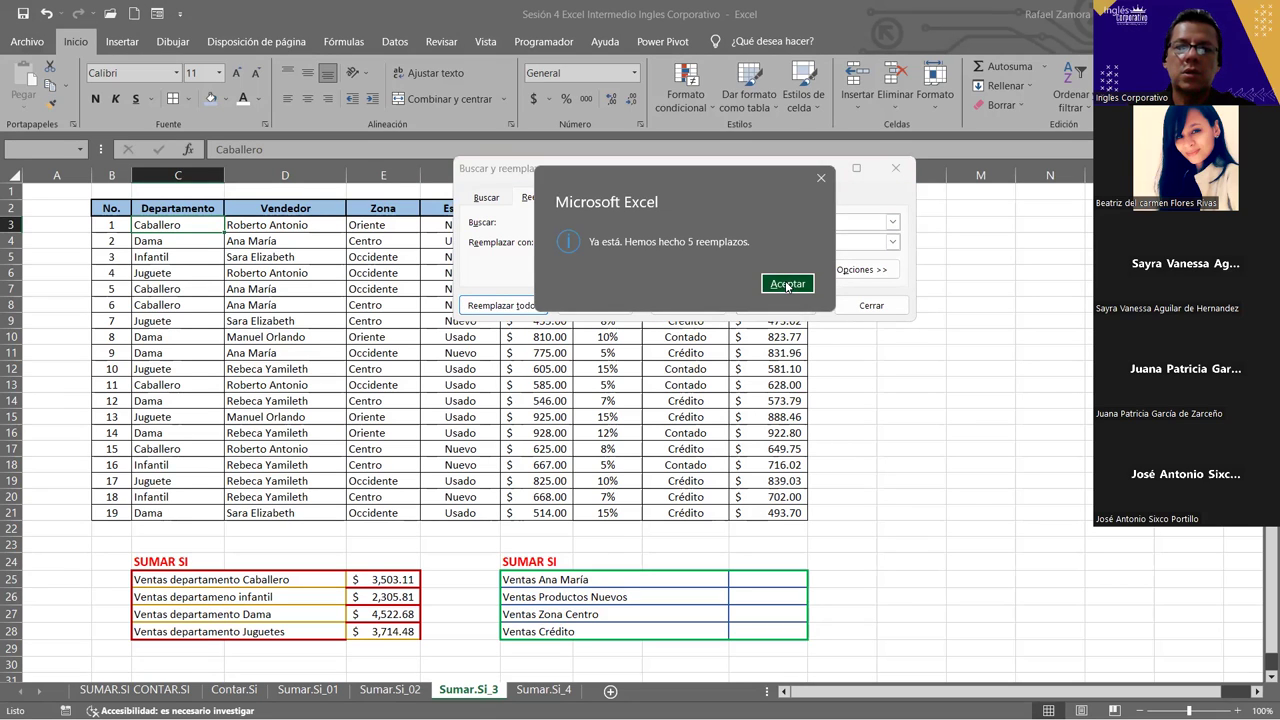
{"action": "left_click", "coordinate": [787, 284]}
{"action": "left_click", "coordinate": [390, 632]}
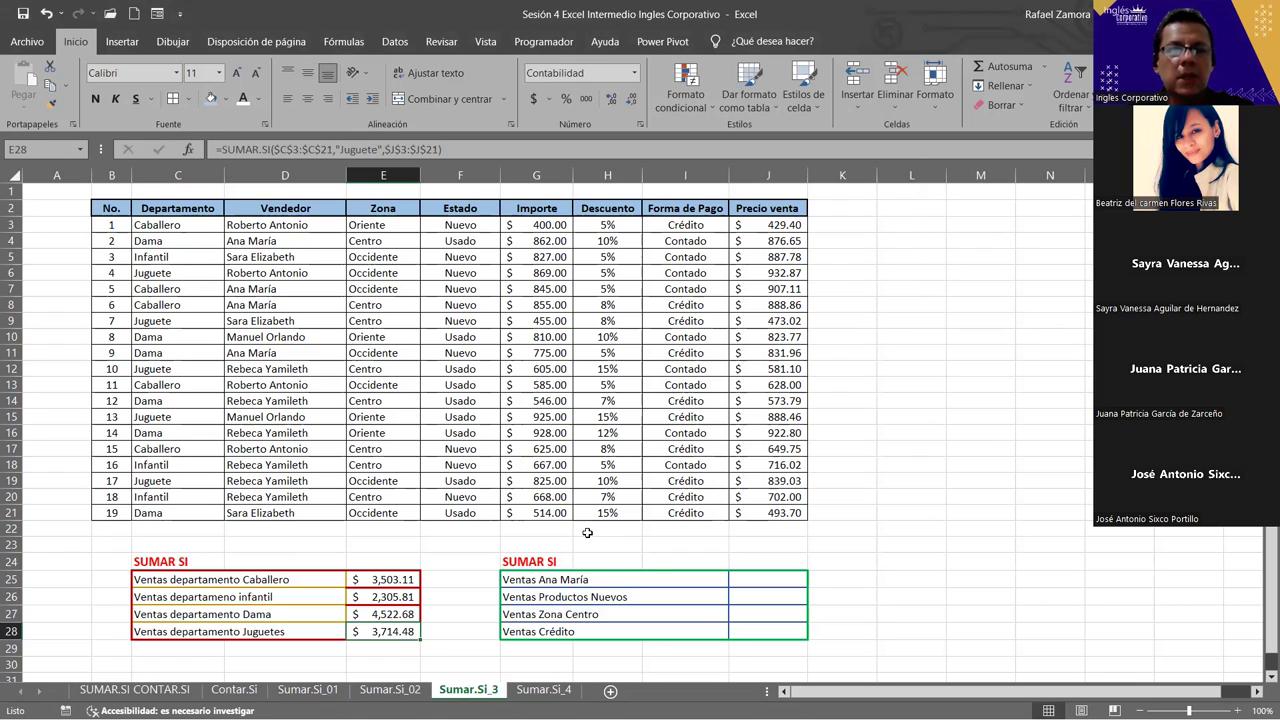
{"action": "left_click", "coordinate": [688, 527]}
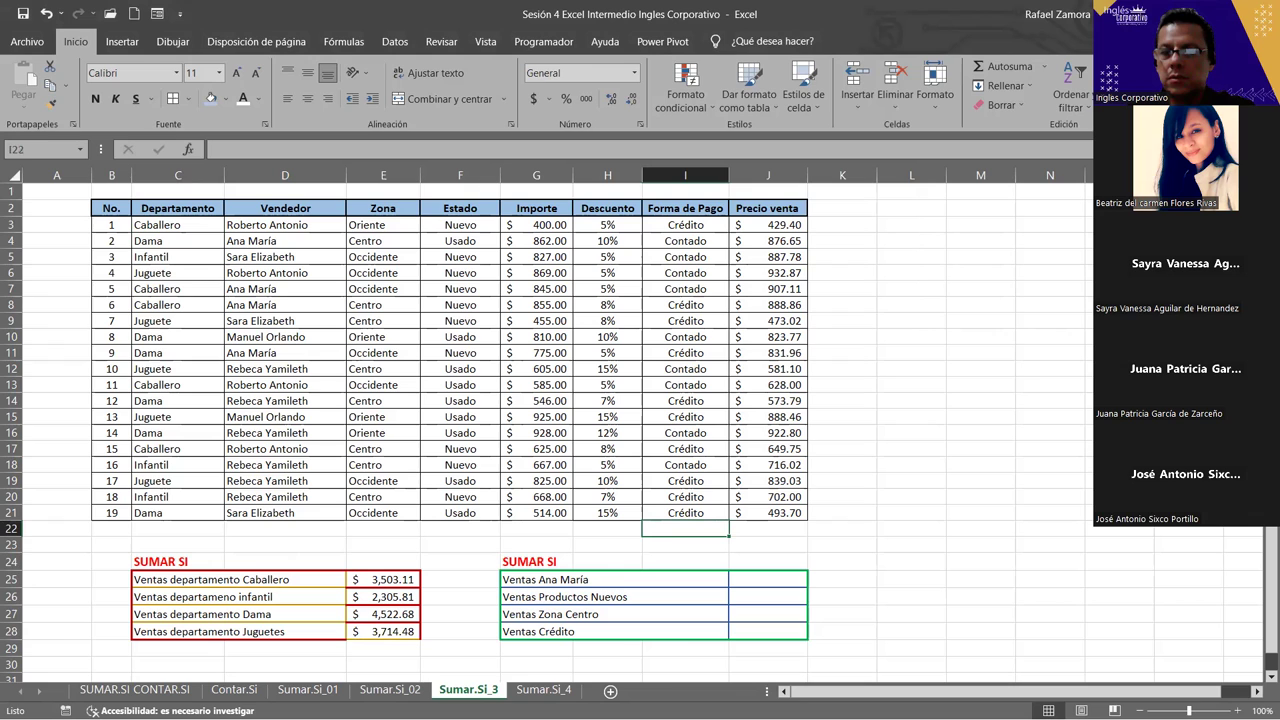
{"action": "left_click", "coordinate": [848, 462]}
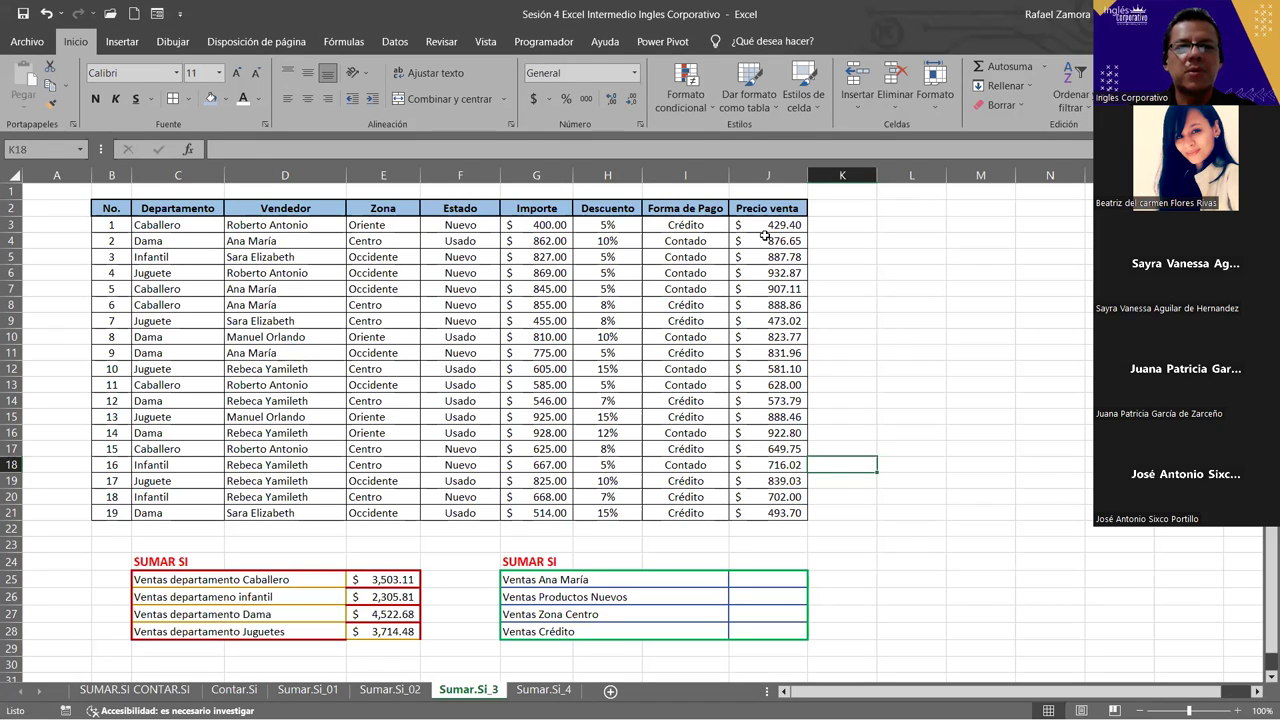
{"action": "left_click", "coordinate": [782, 397]}
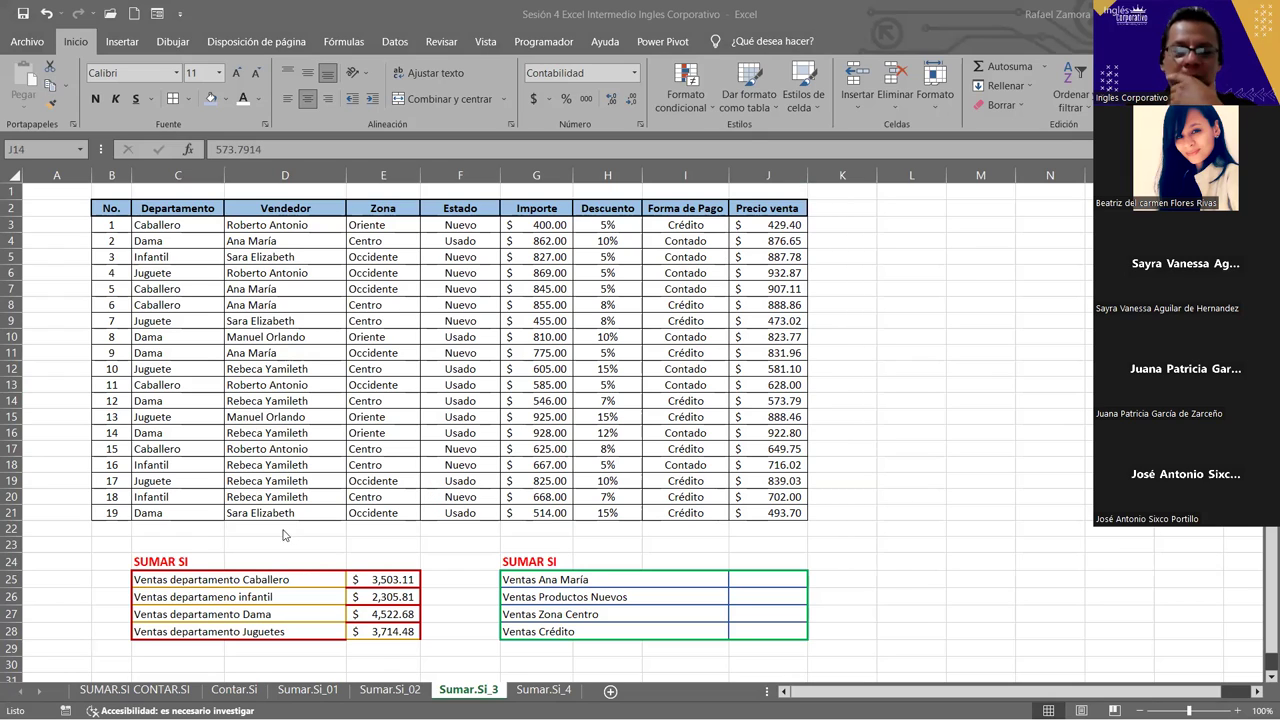
{"action": "left_click", "coordinate": [385, 587]}
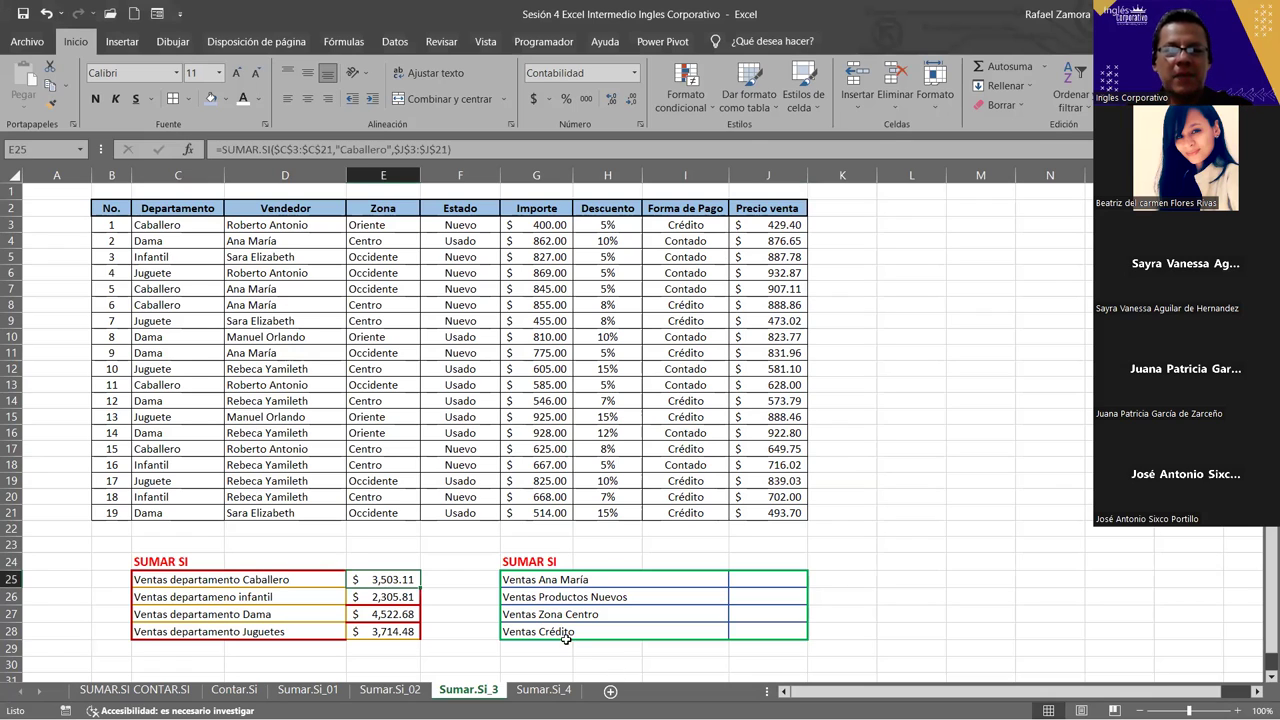
Open E25's formula =SUMAR.SI($C$3:$C$21,"Caballero",$J$3:$J$21) to review its coloured ranges
{"action": "double_click", "coordinate": [391, 579]}
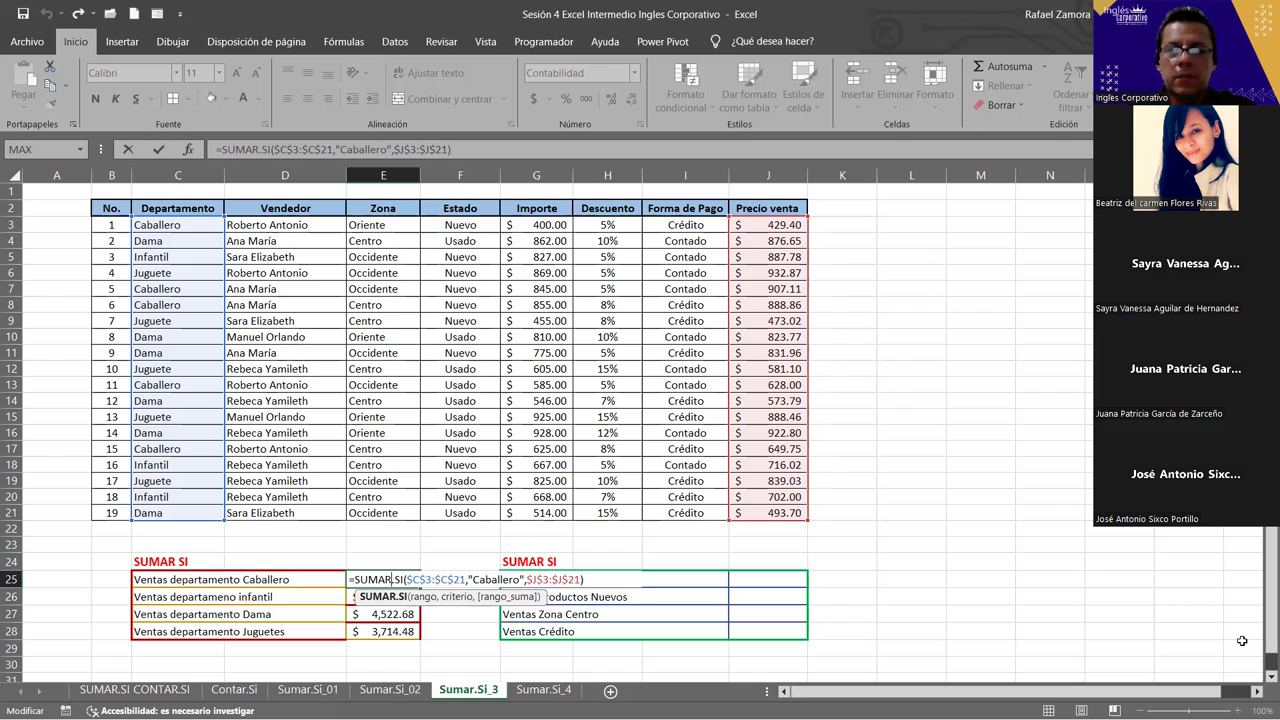
Leave the Caballero formula unchanged and move to the empty Ventas Ana María cell J25
{"action": "key", "text": "Return"}
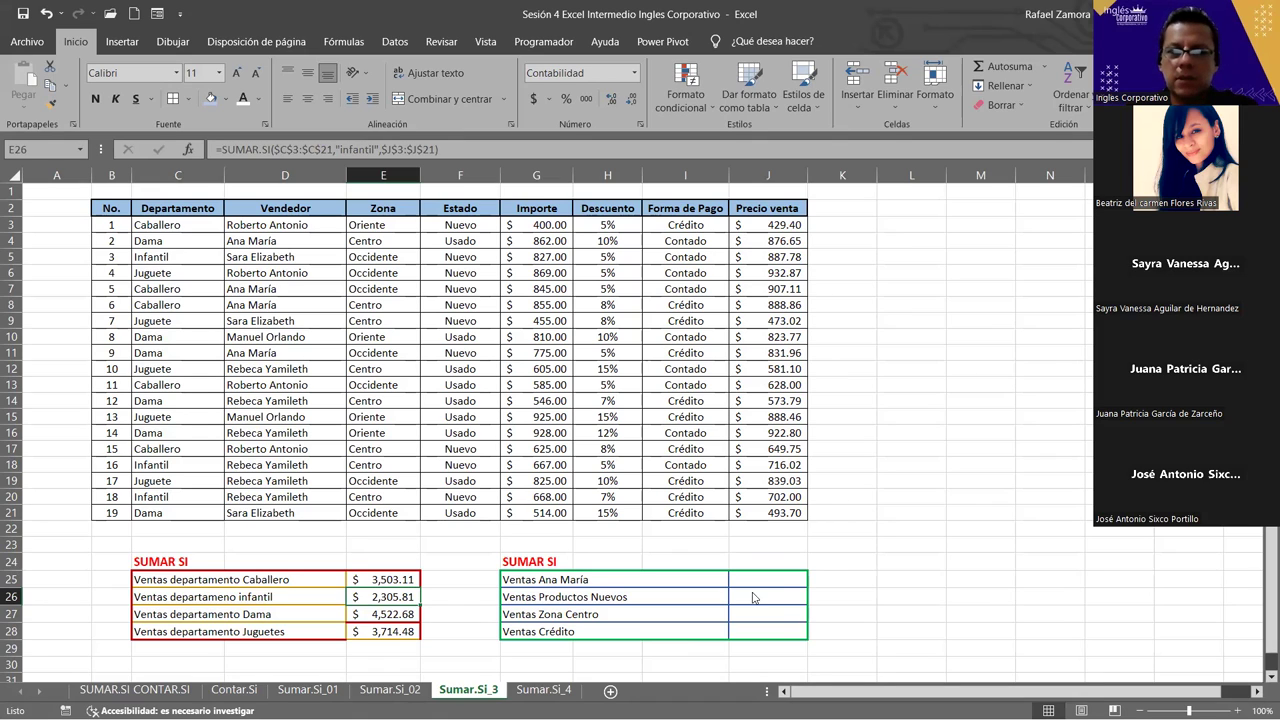
{"action": "left_click", "coordinate": [779, 584]}
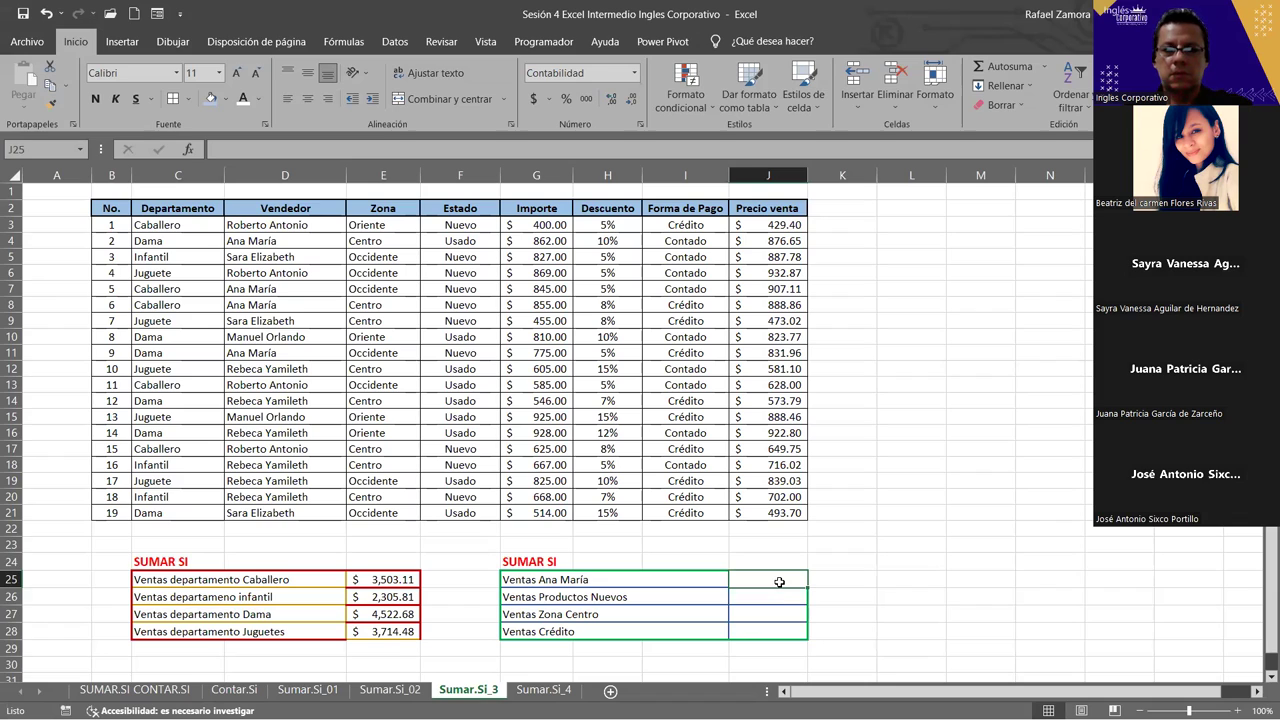
{"action": "left_click_drag", "start_coordinate": [779, 582], "coordinate": [782, 630]}
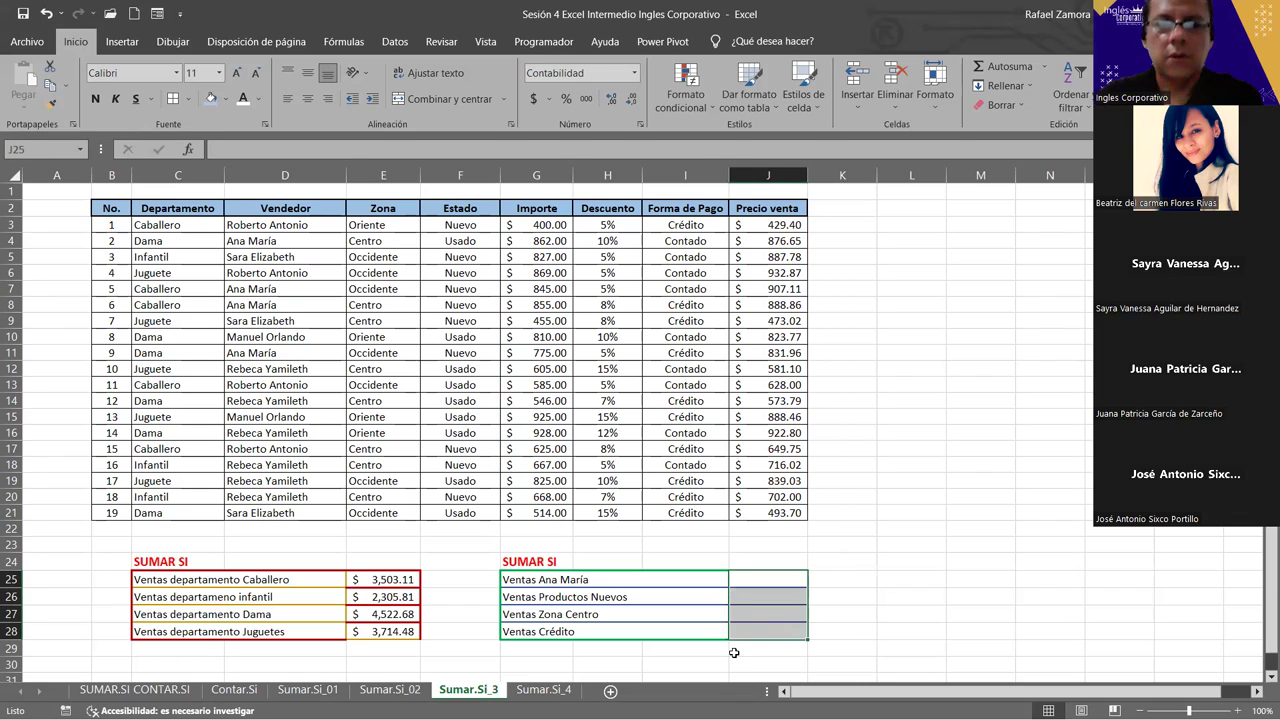
{"action": "left_click", "coordinate": [784, 666]}
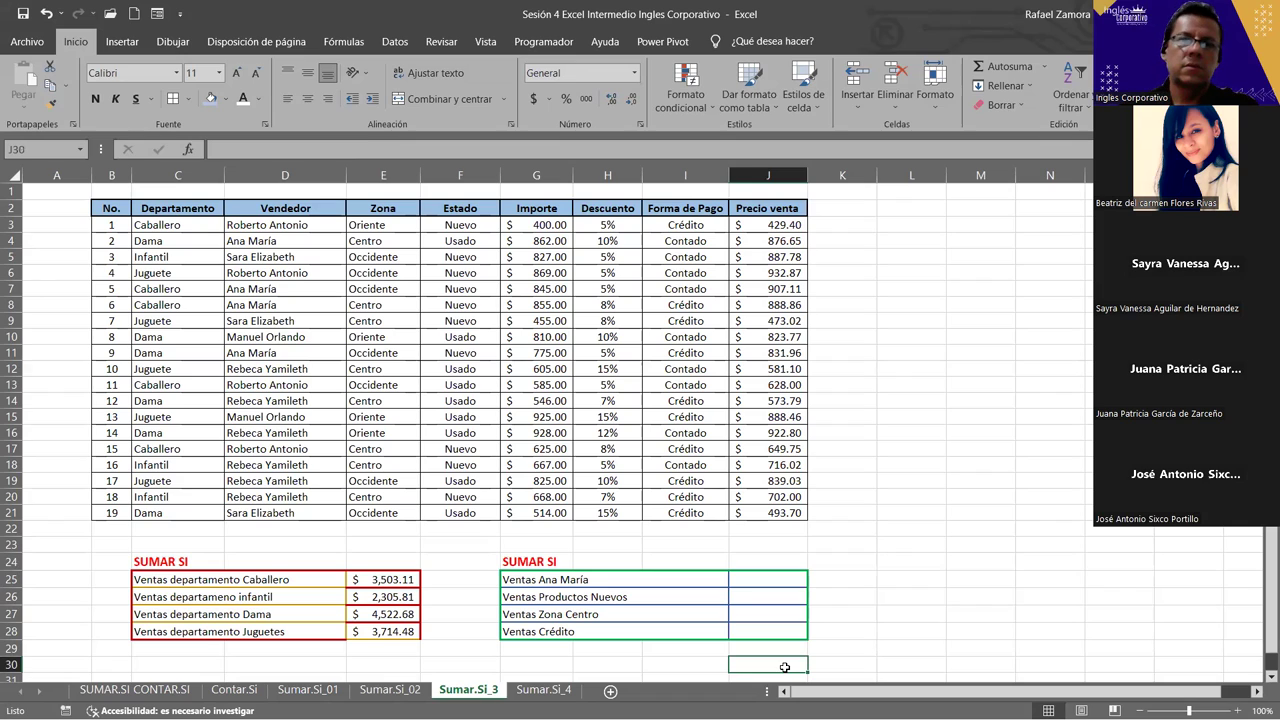
Enter a 23,154.52 check total in J30 in Contabilidad format, then select results J25:J28
{"action": "left_click", "coordinate": [531, 99]}
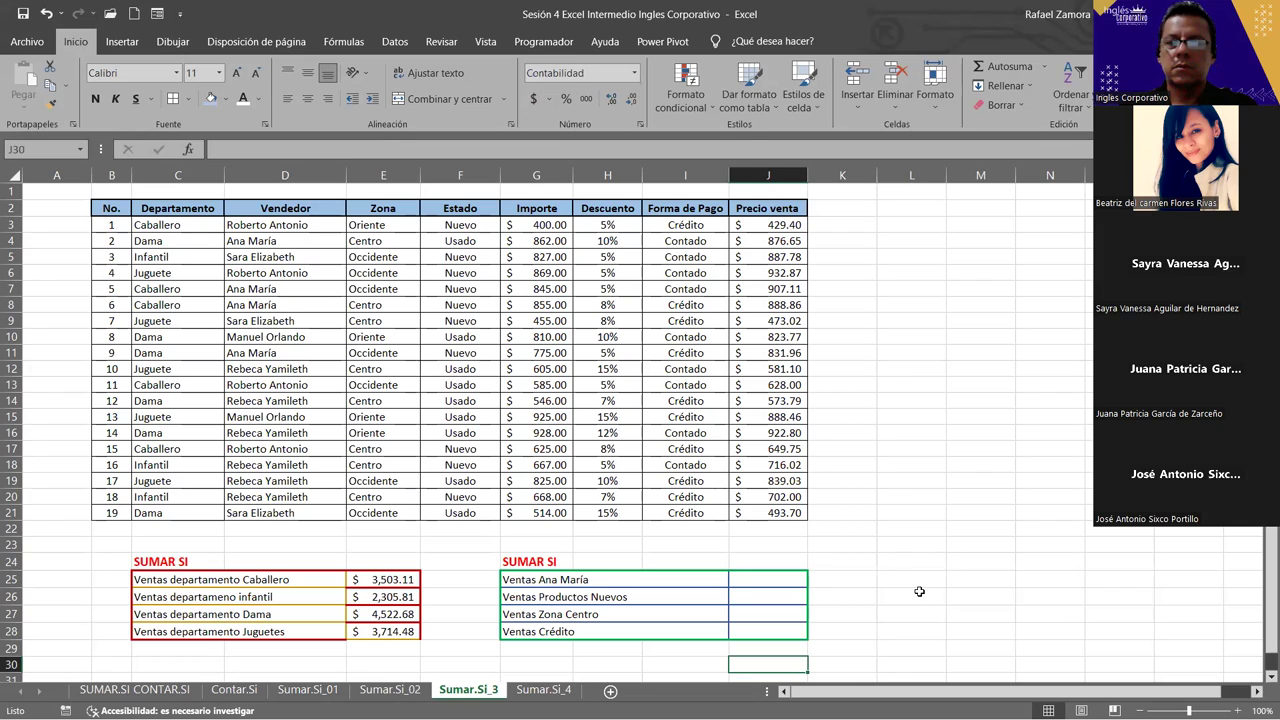
{"action": "type", "text": "23,"}
{"action": "type", "text": "154."}
{"action": "type", "text": "52"}
{"action": "key", "text": "Return"}
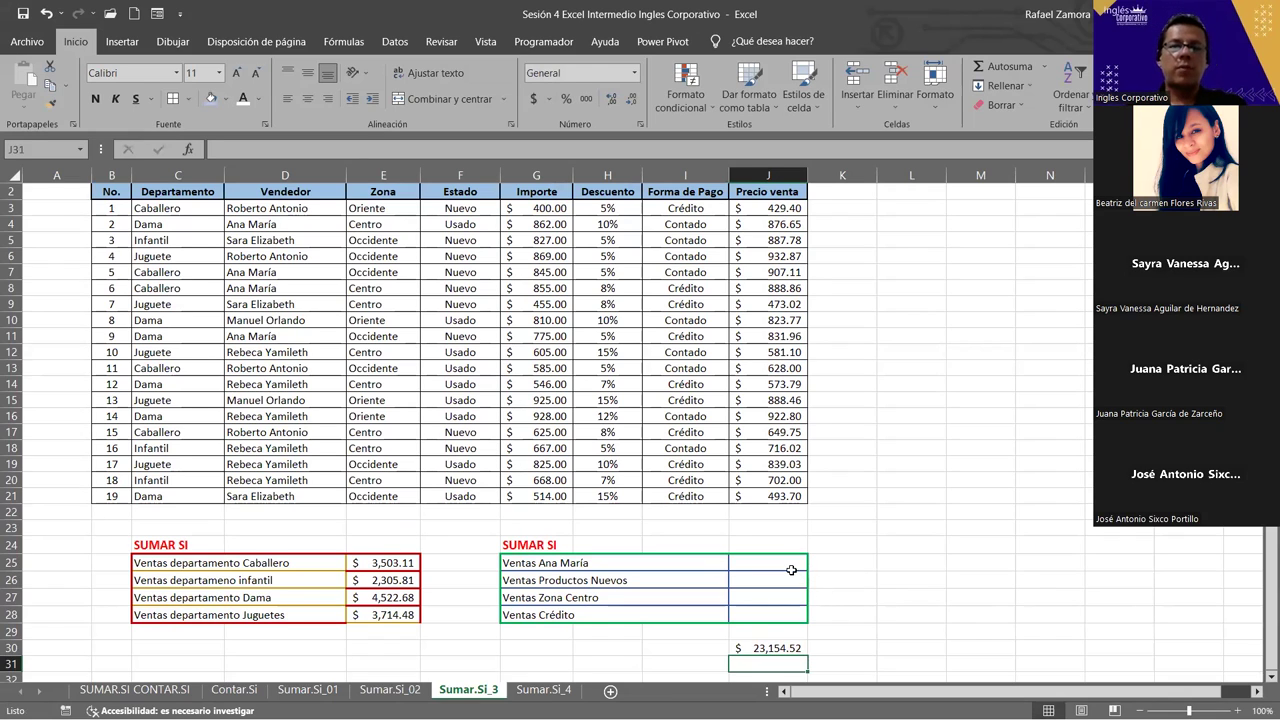
{"action": "left_click_drag", "start_coordinate": [791, 570], "coordinate": [791, 622]}
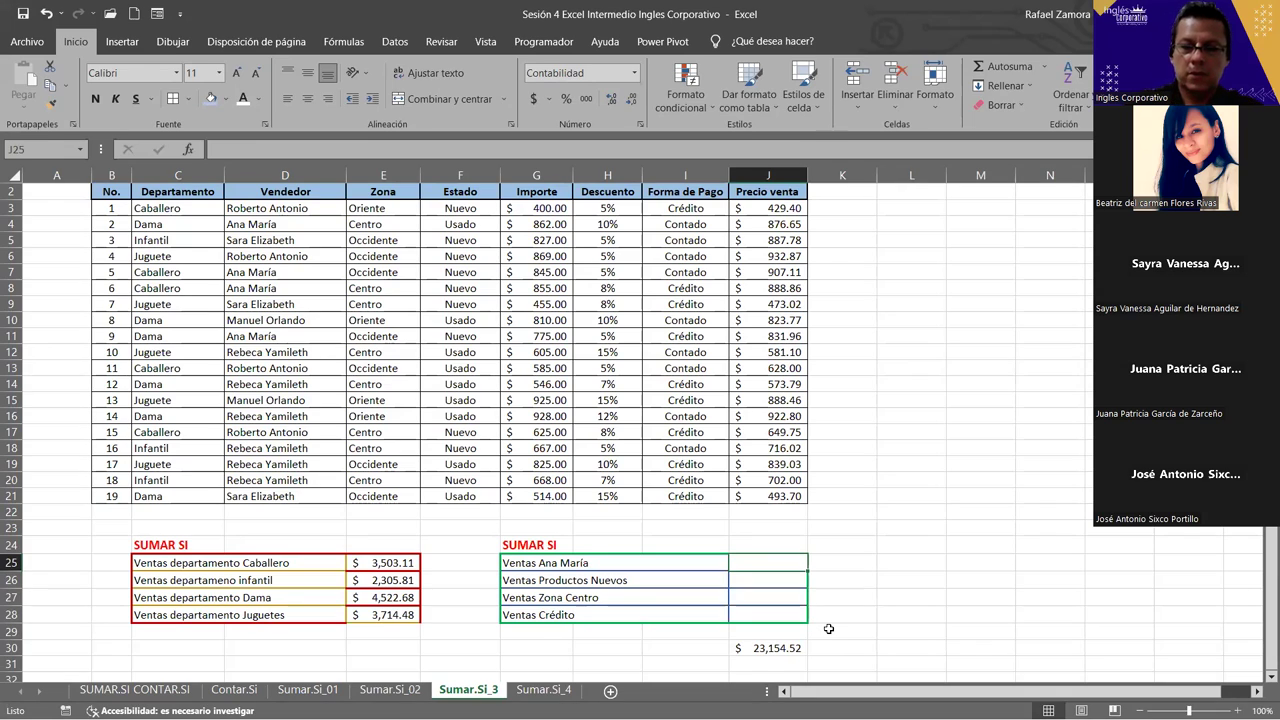
Enter =SUMAR.SI($D$3:$D$21,"Ana María",$J$3:$J$21) in J25, giving $3,504.58
{"action": "type", "text": "=sum"}
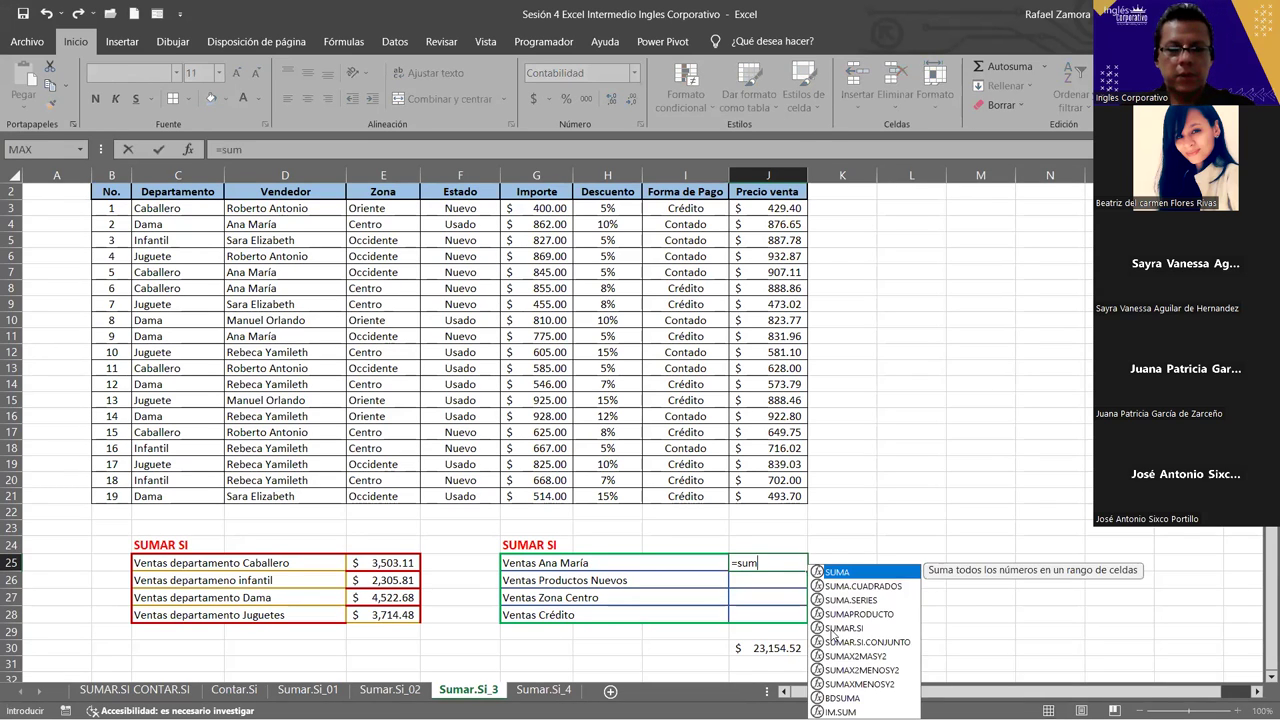
{"action": "double_click", "coordinate": [833, 628]}
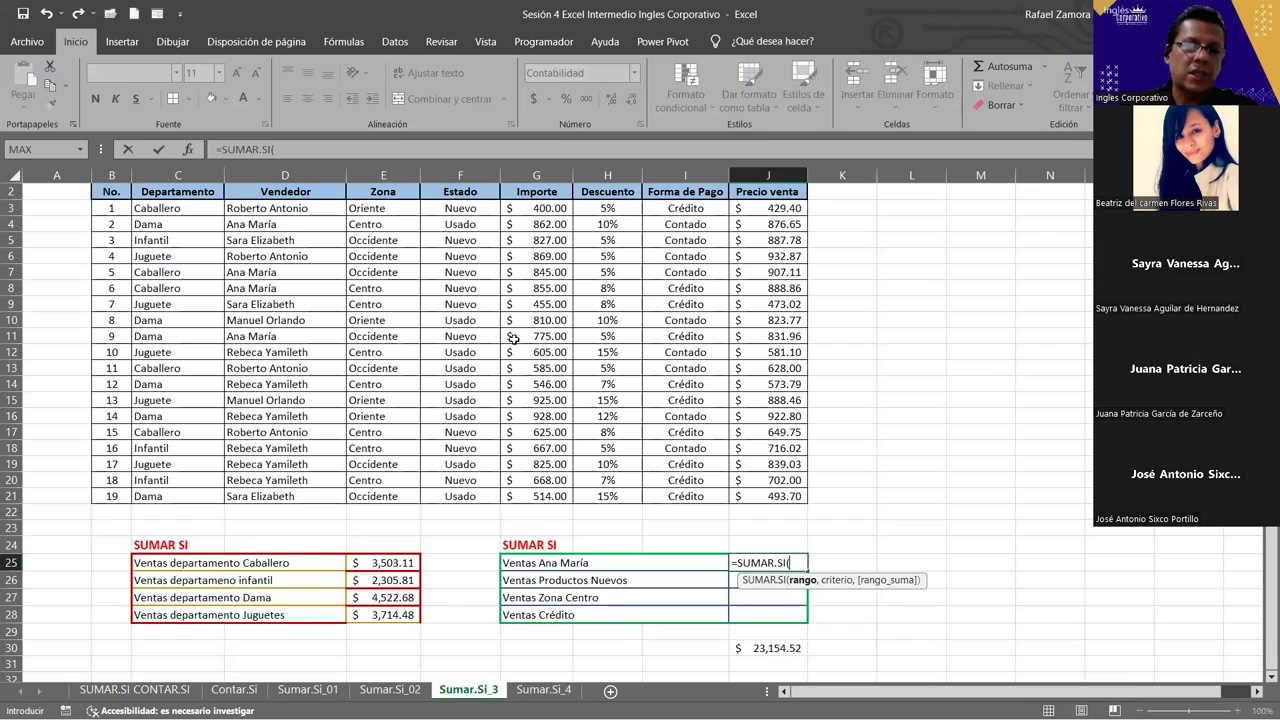
{"action": "left_click", "coordinate": [296, 208]}
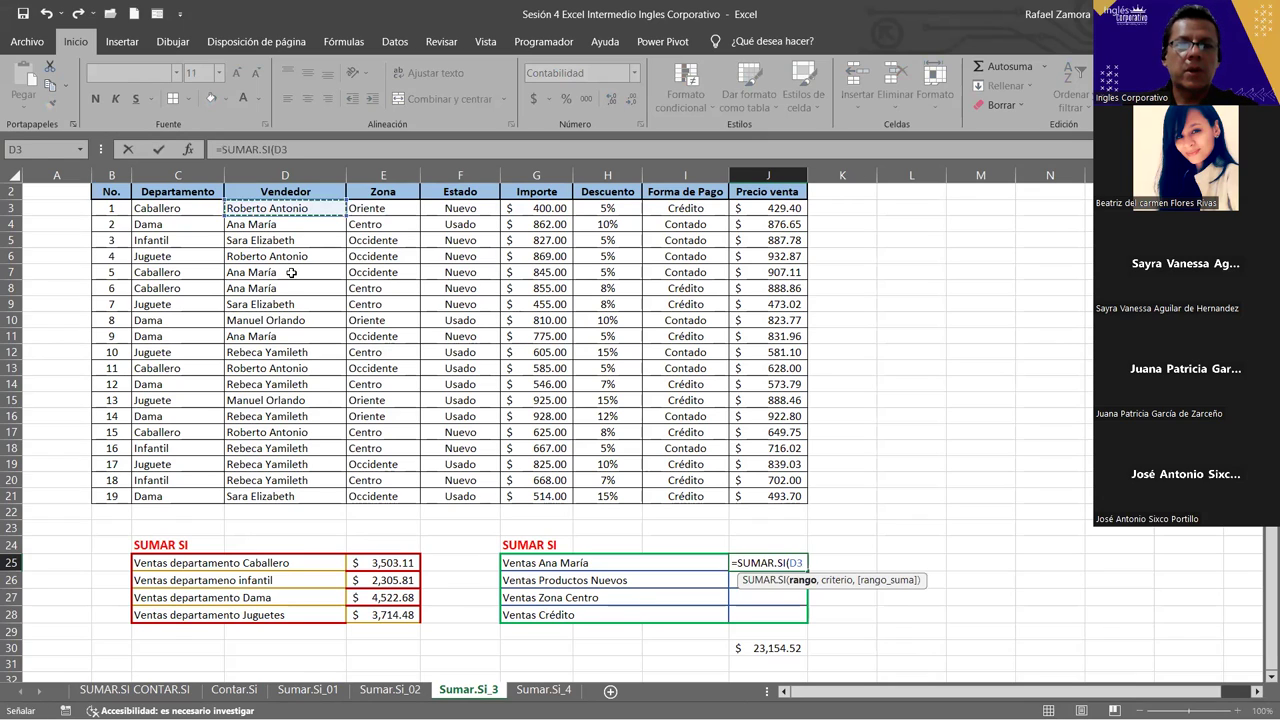
{"action": "left_click", "coordinate": [293, 499], "text": "shift"}
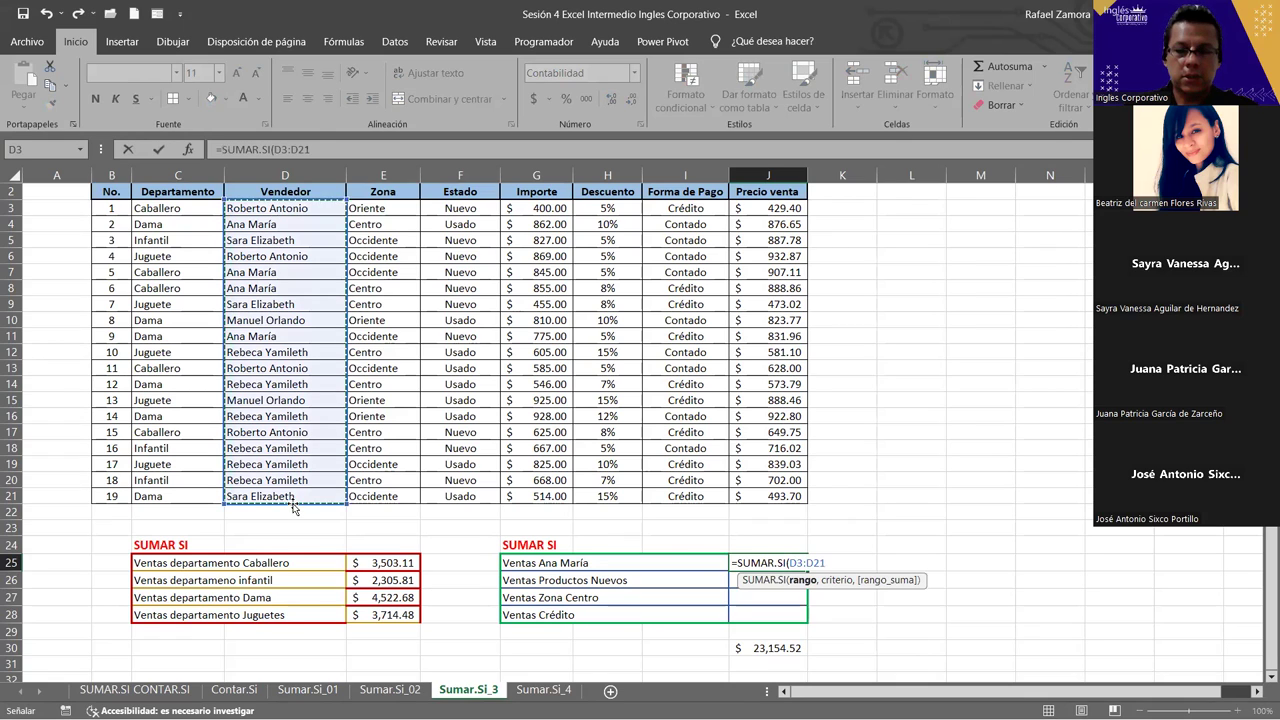
{"action": "key", "text": "F4"}
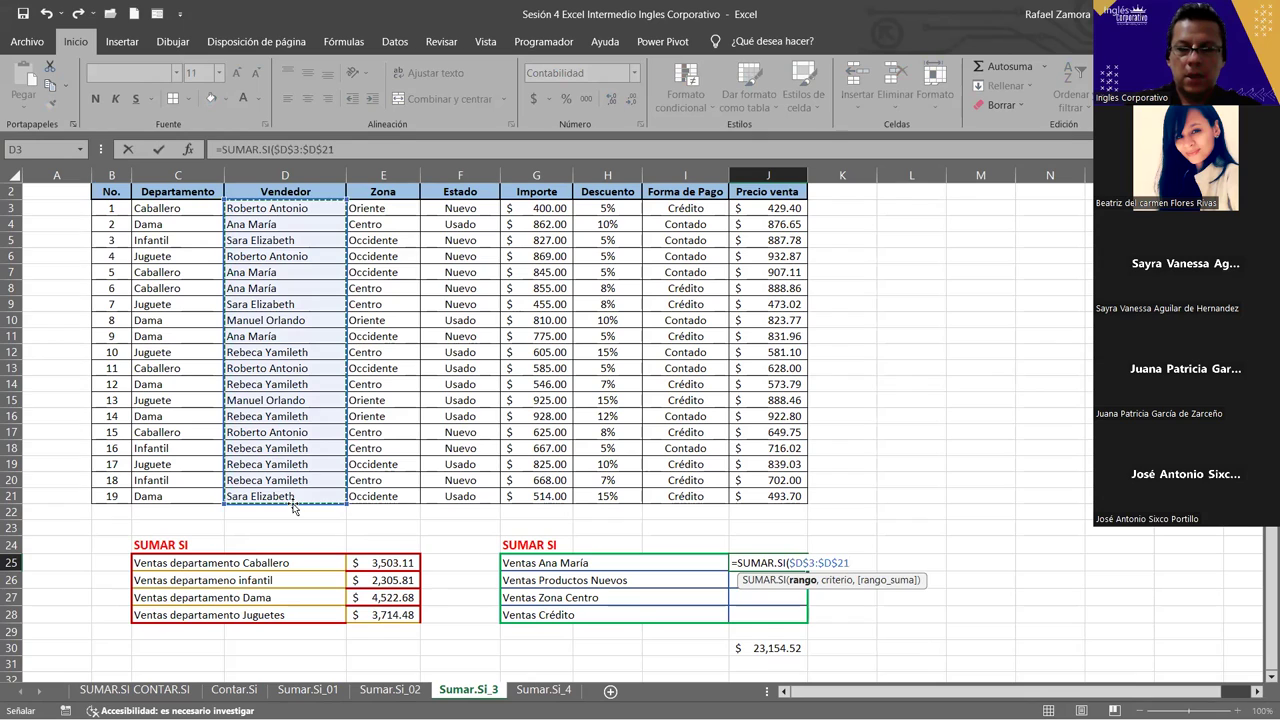
{"action": "type", "text": ",["}
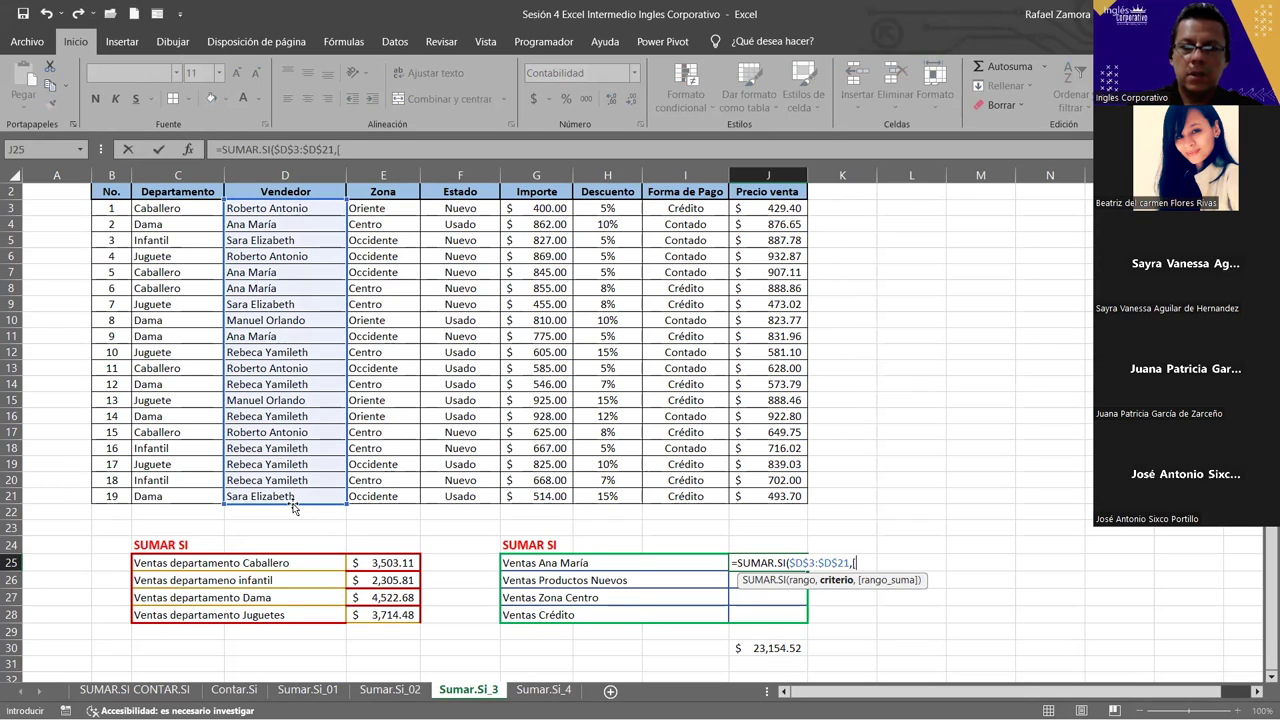
{"action": "type", "text": "\"Ana MAría"}
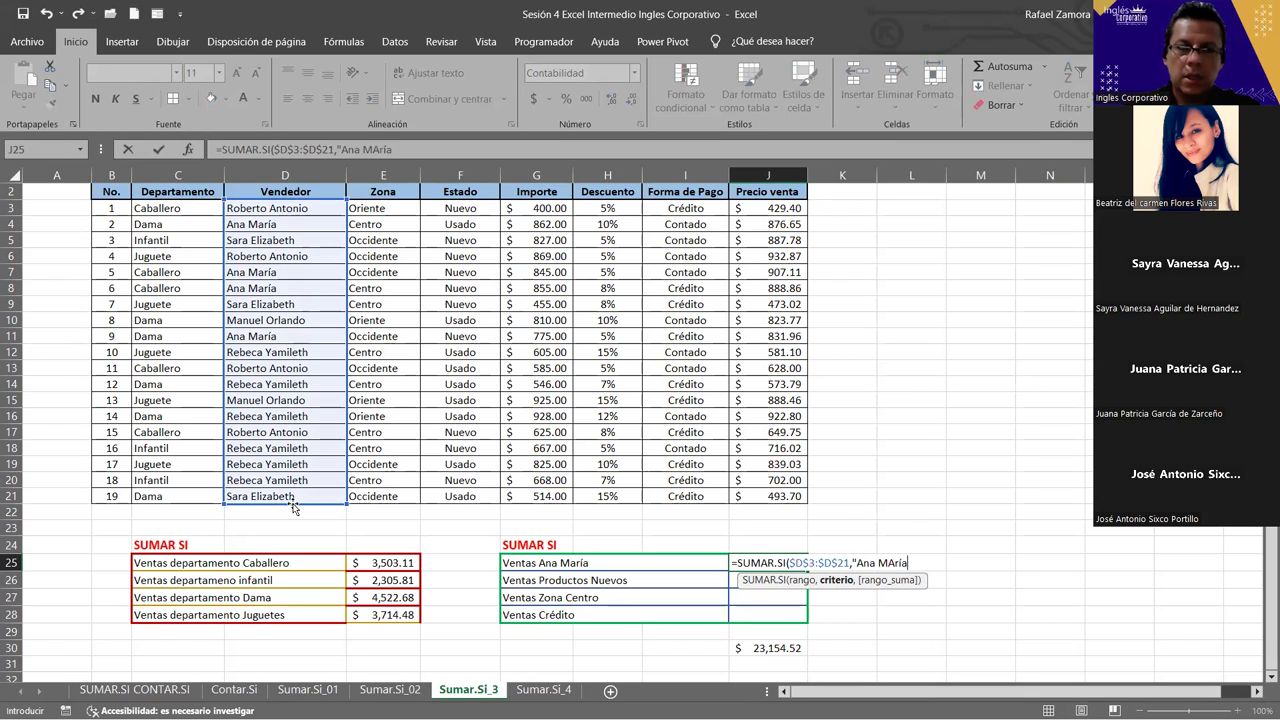
{"action": "type", "text": "\""}
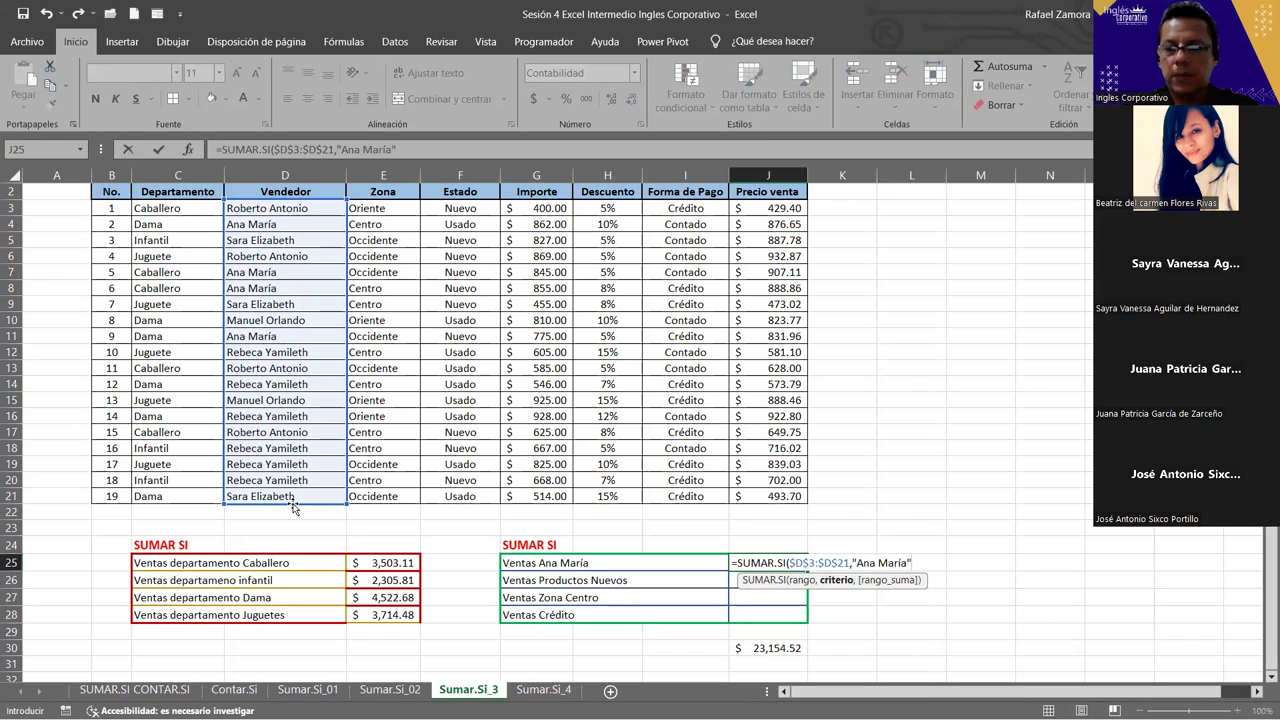
{"action": "type", "text": ","}
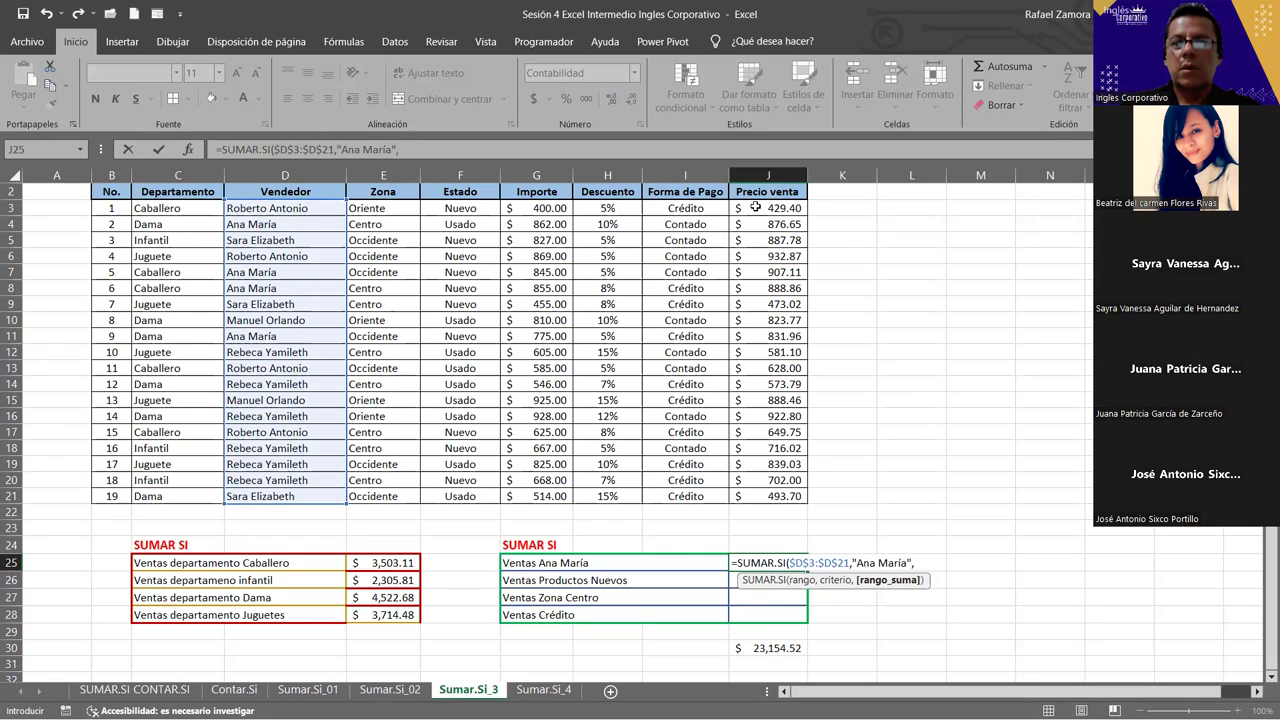
{"action": "left_click", "coordinate": [765, 496]}
{"action": "key", "text": "ctrl+shift+Up"}
{"action": "key", "text": "F4"}
{"action": "type", "text": ")"}
{"action": "key", "text": "Return"}
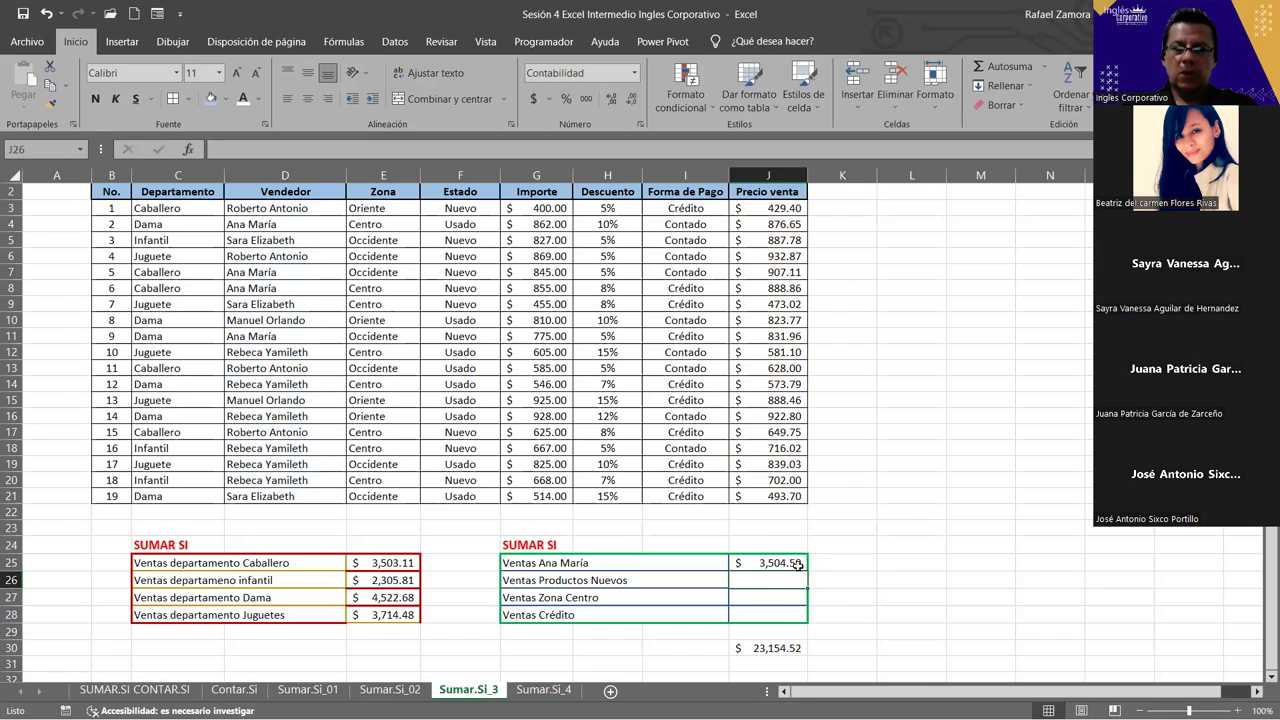
Copy the Ana María formula down to J28, then change J26 to sum Estado 'Nuevo' sales
{"action": "left_click", "coordinate": [796, 564]}
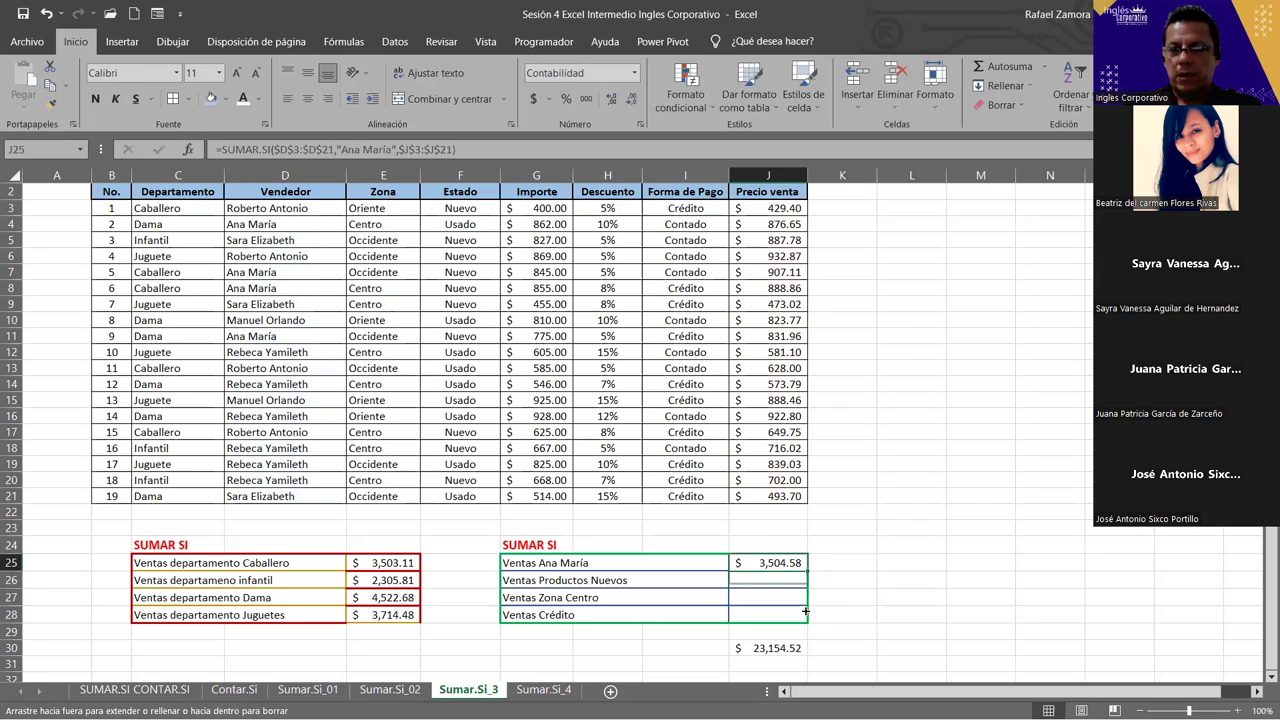
{"action": "left_click_drag", "start_coordinate": [805, 570], "coordinate": [805, 618]}
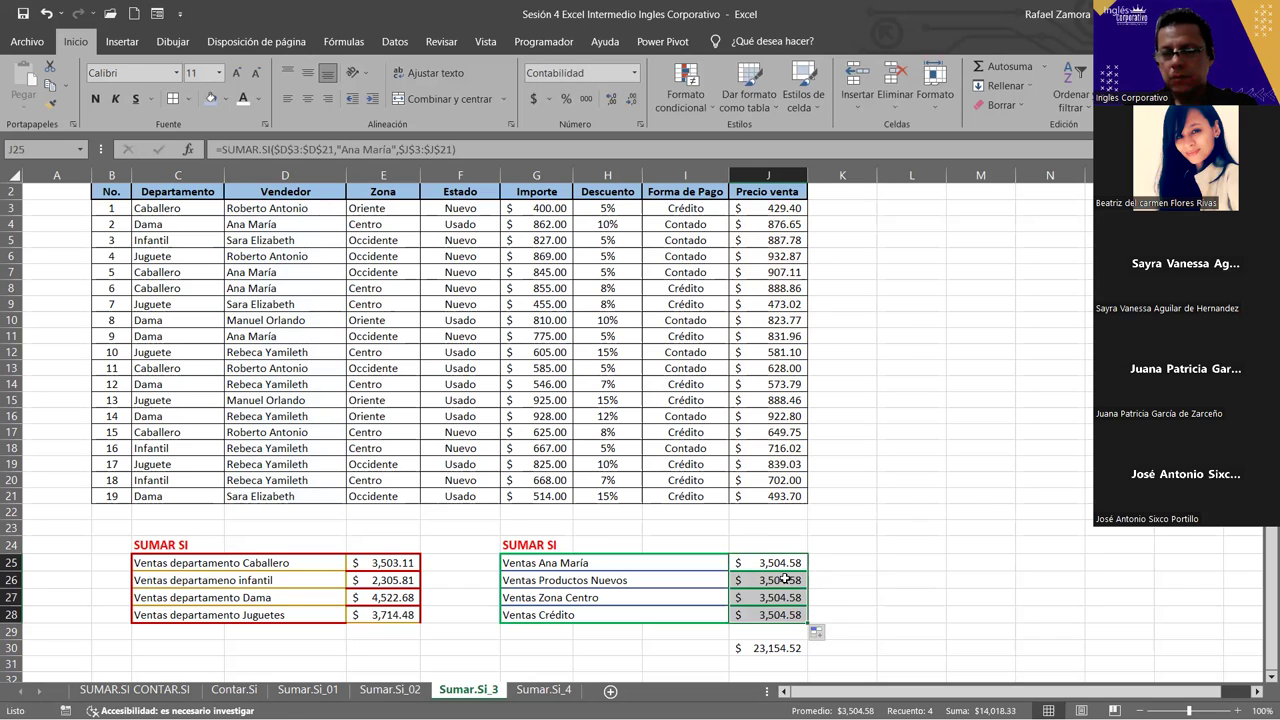
{"action": "double_click", "coordinate": [788, 580]}
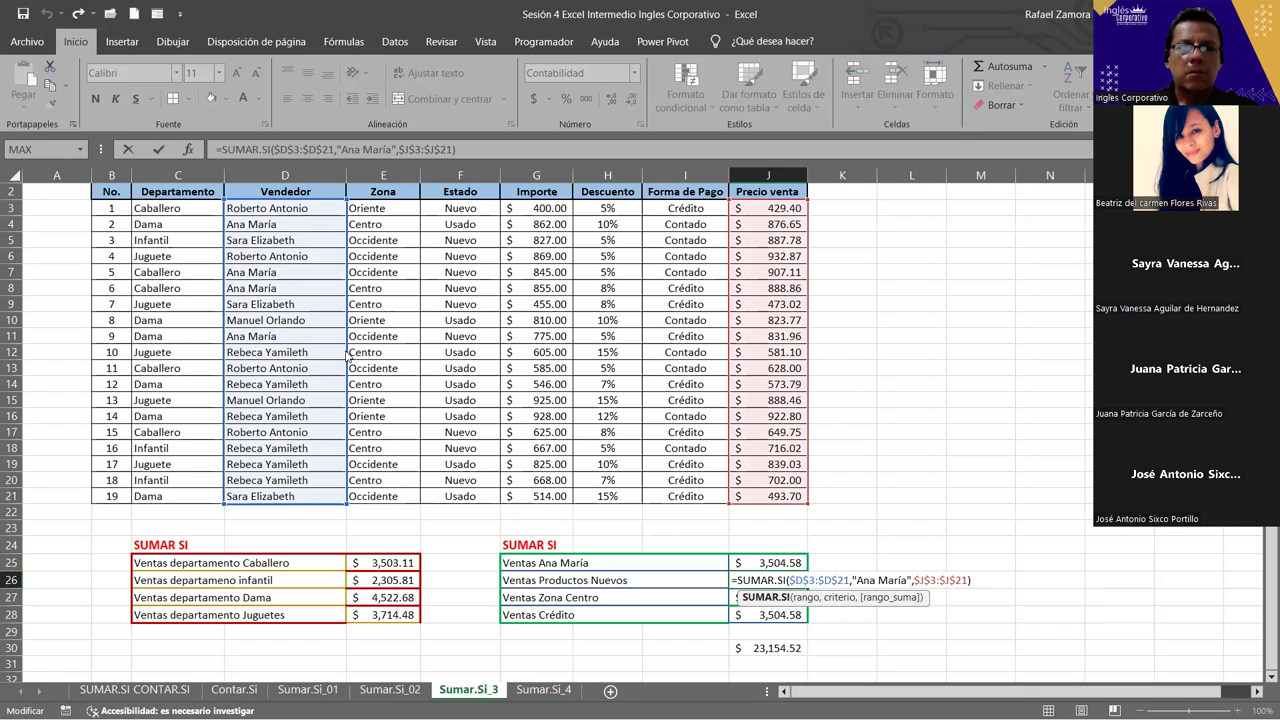
{"action": "left_click_drag", "start_coordinate": [347, 355], "coordinate": [463, 359]}
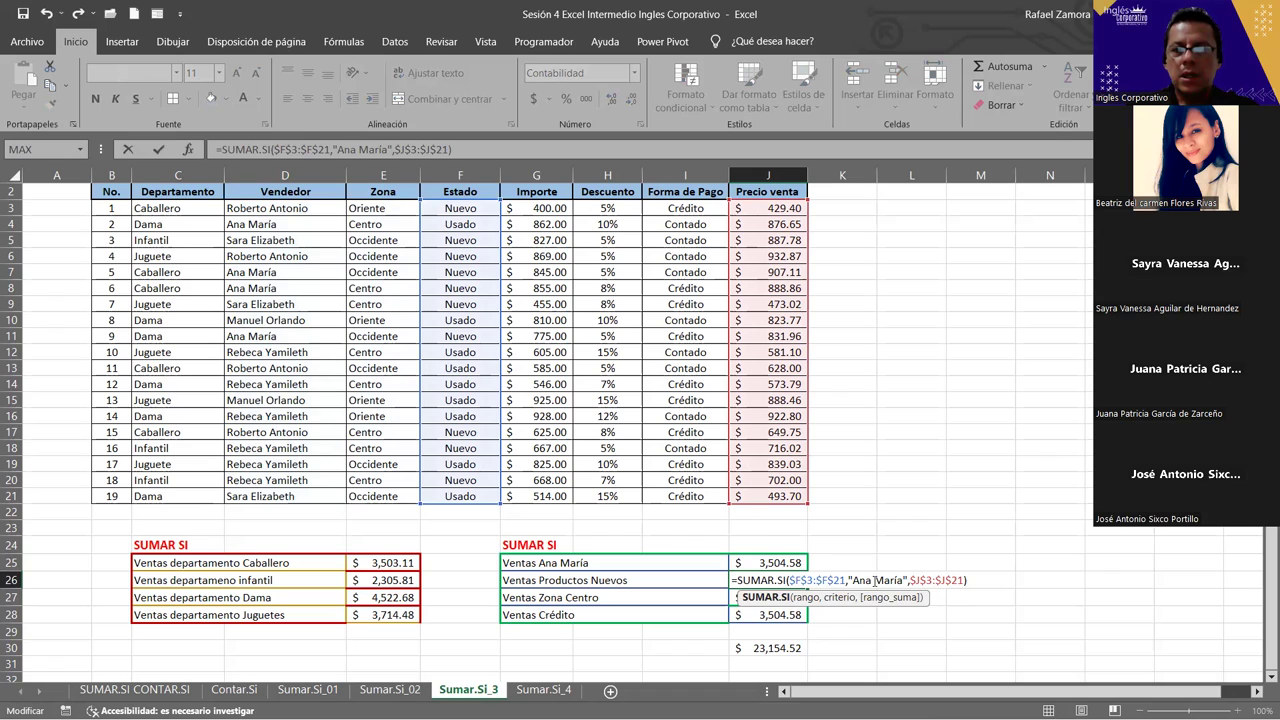
{"action": "mouse_move", "coordinate": [872, 580]}
{"action": "left_mouse_down"}
{"action": "mouse_move", "coordinate": [853, 580]}
{"action": "mouse_move", "coordinate": [903, 580]}
{"action": "left_mouse_up"}
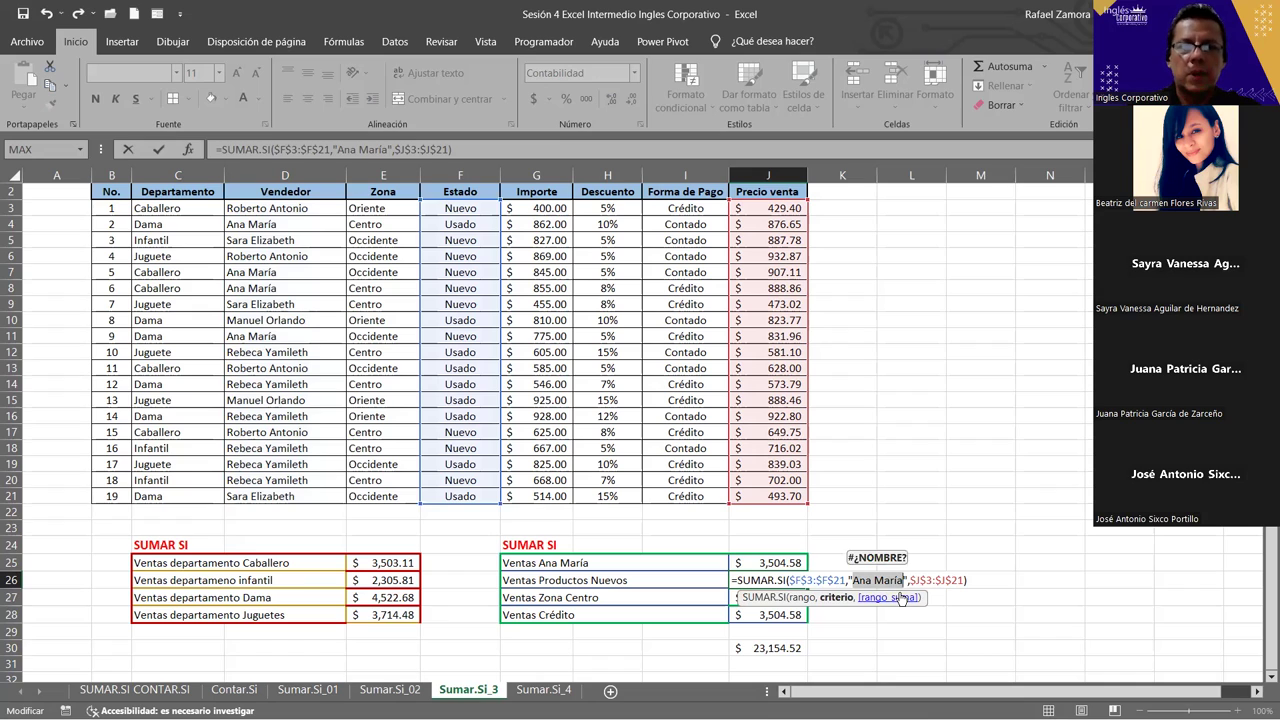
{"action": "type", "text": "Nuevo"}
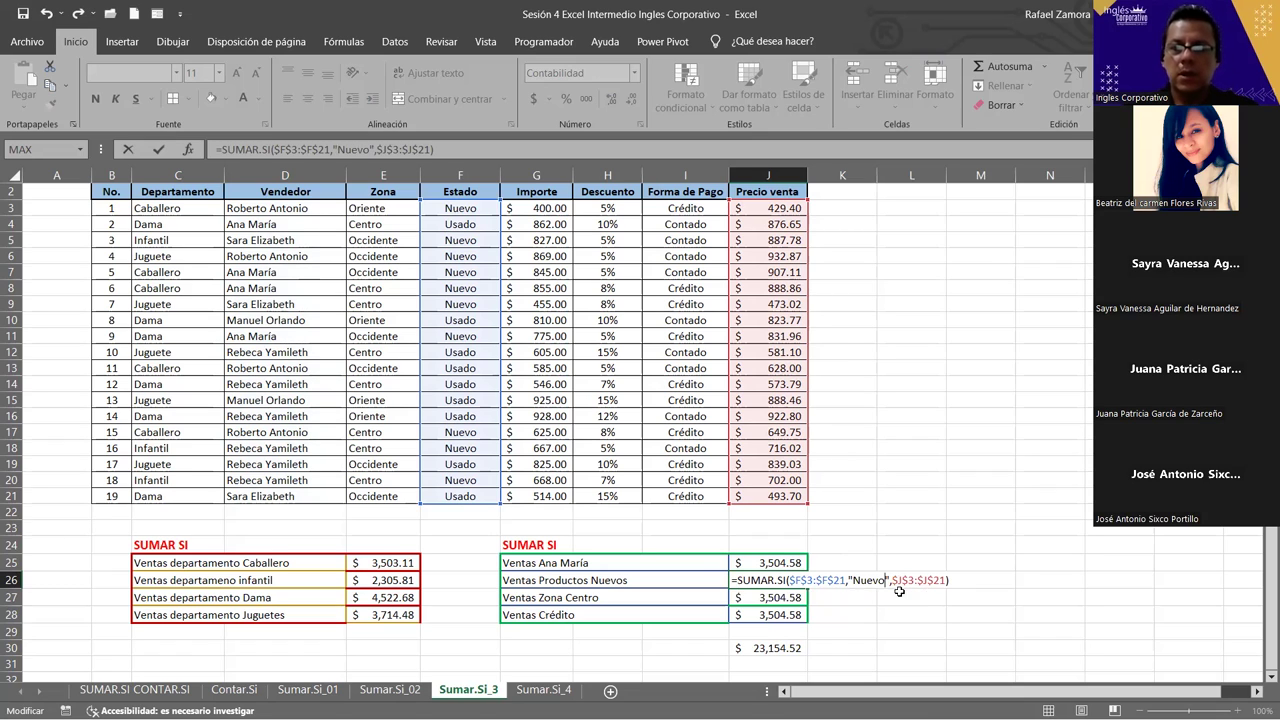
{"action": "key", "text": "Return"}
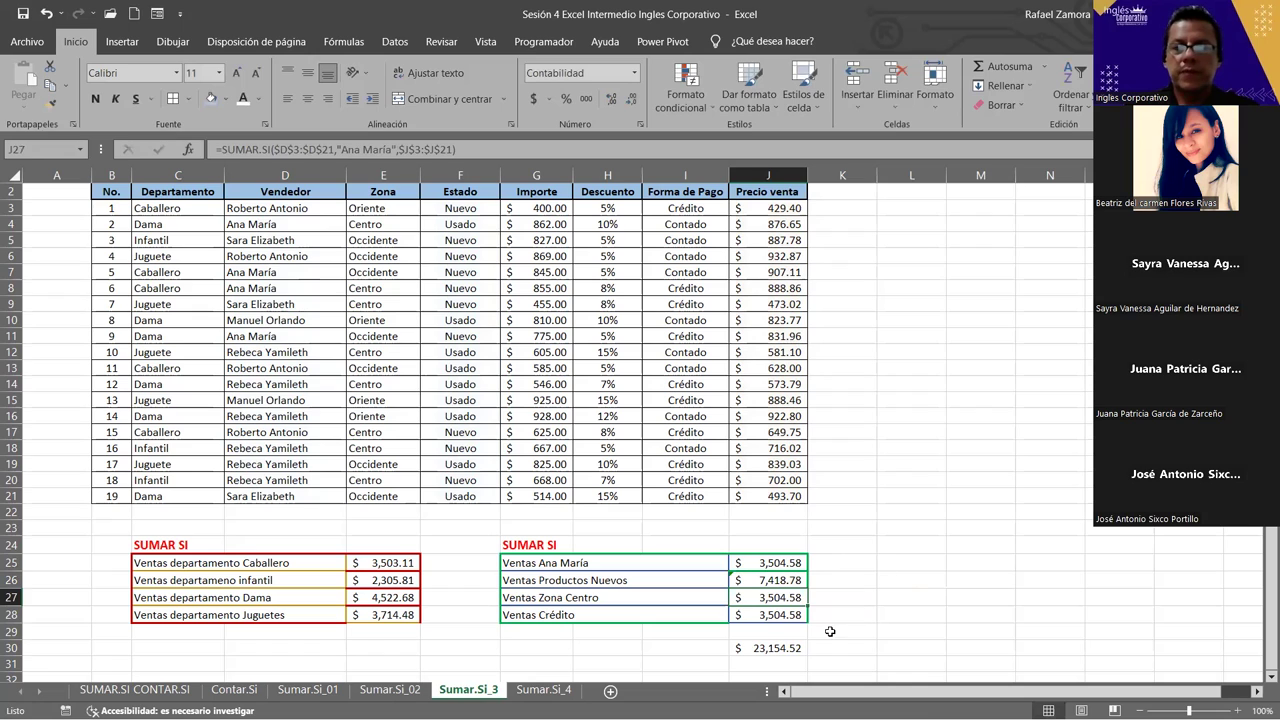
Add an AutoSum of J25:J28 in J31 as a second check total, showing 17,932.52
{"action": "left_click", "coordinate": [798, 664]}
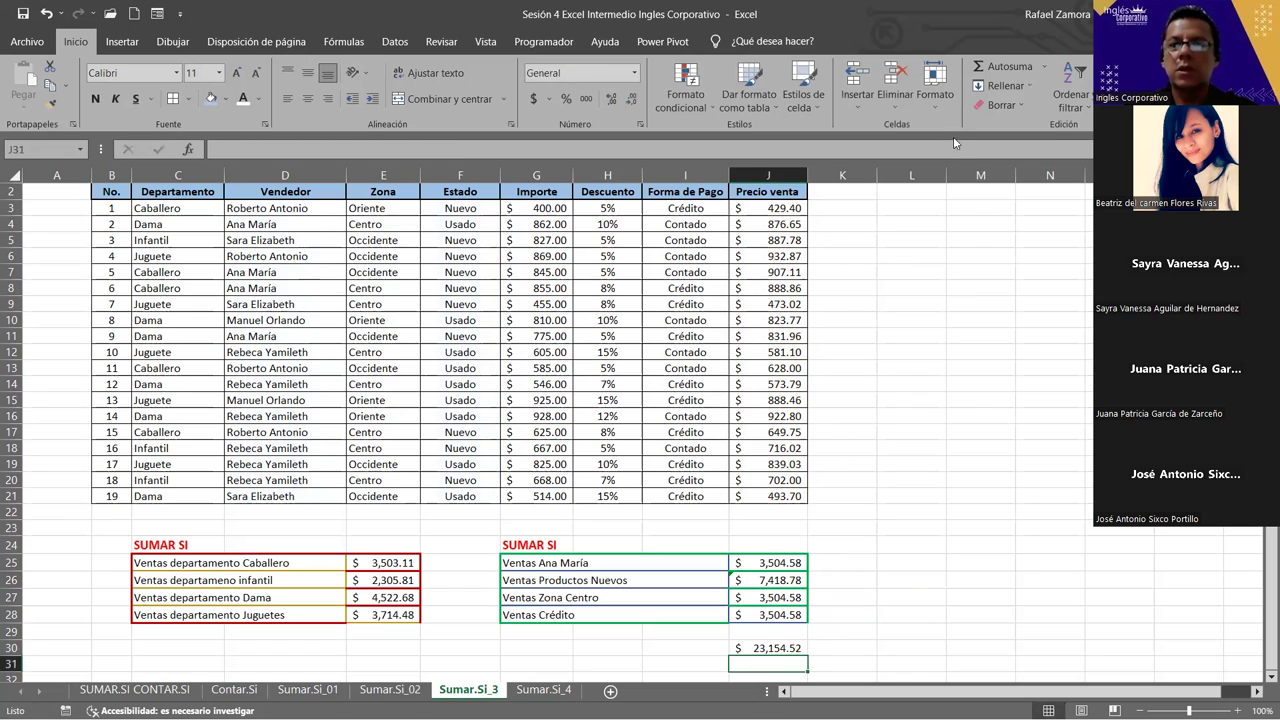
{"action": "left_click", "coordinate": [994, 59]}
{"action": "left_click", "coordinate": [772, 563]}
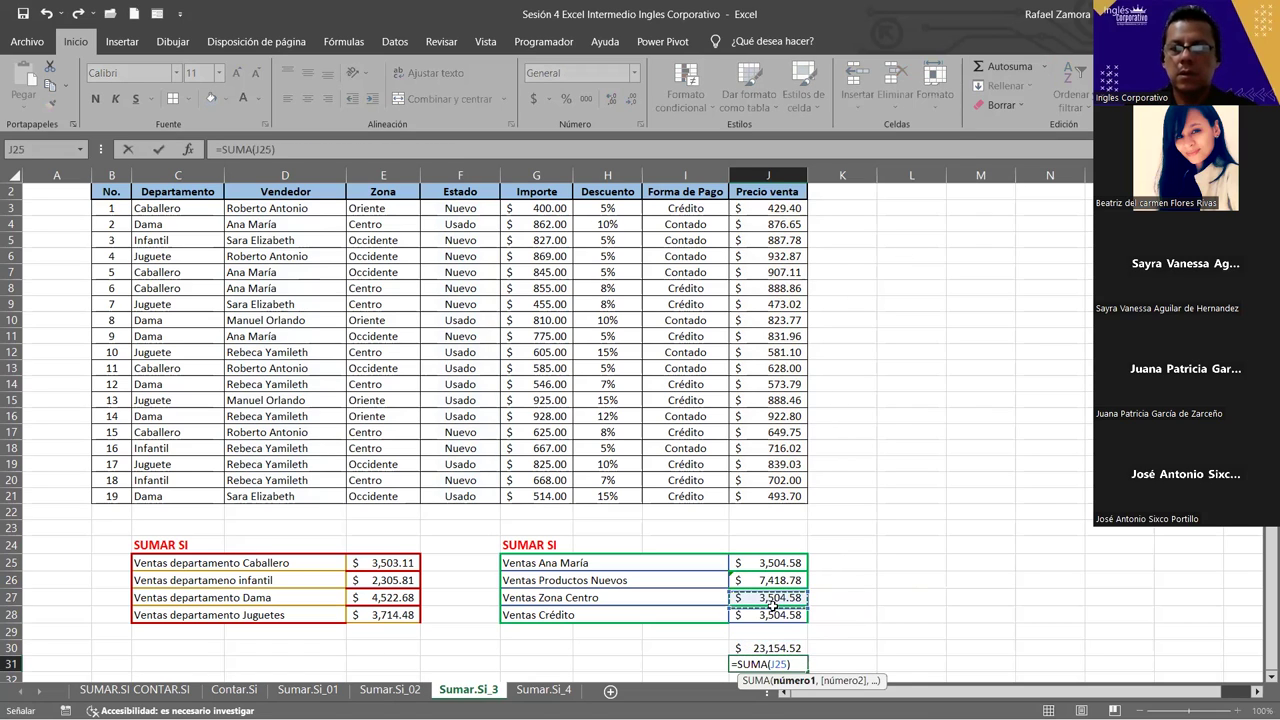
{"action": "left_click_drag", "start_coordinate": [770, 610], "coordinate": [771, 609]}
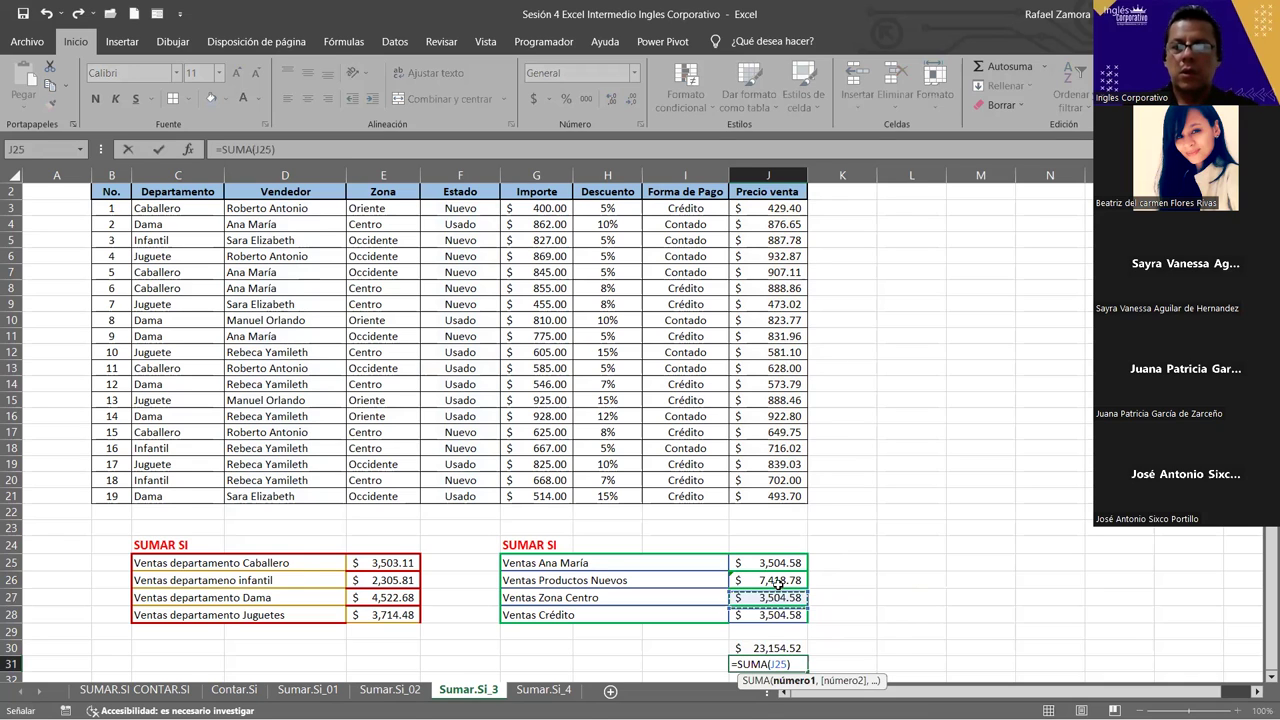
{"action": "key", "text": "Return"}
{"action": "left_click", "coordinate": [776, 586]}
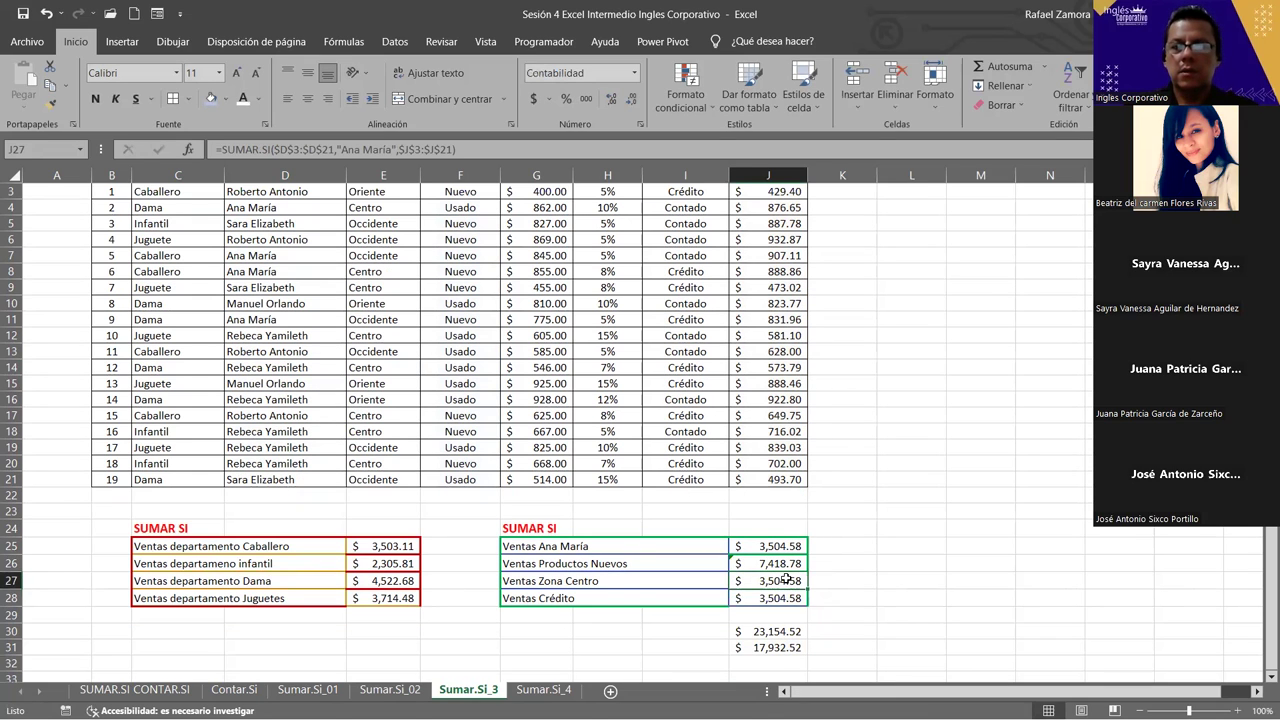
{"action": "key", "text": "F2"}
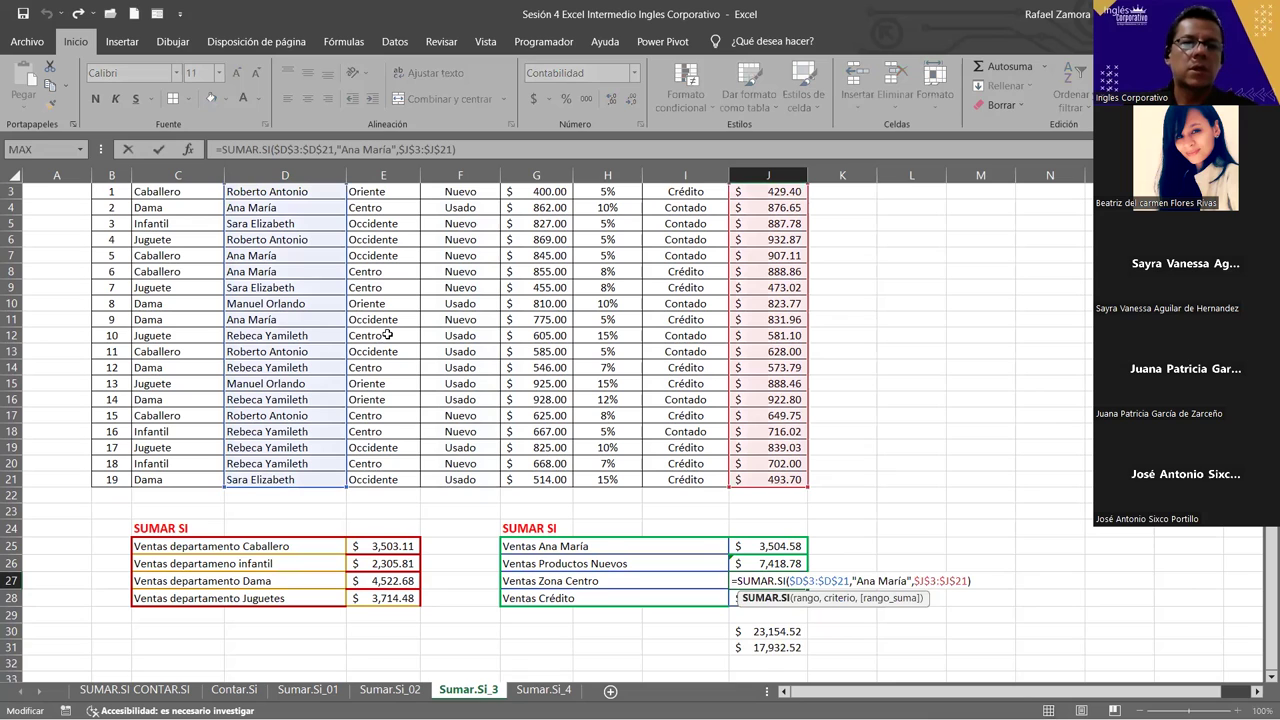
Change J27 to SUMAR.SI on Zona $E$3:$E$21 with criterion 'centro', giving 5,461.20
{"action": "scroll", "coordinate": [387, 335], "scroll_direction": "up", "scroll_amount": 1}
{"action": "left_click_drag", "start_coordinate": [347, 308], "coordinate": [399, 312]}
{"action": "scroll", "coordinate": [399, 312], "scroll_direction": "up", "scroll_amount": 1}
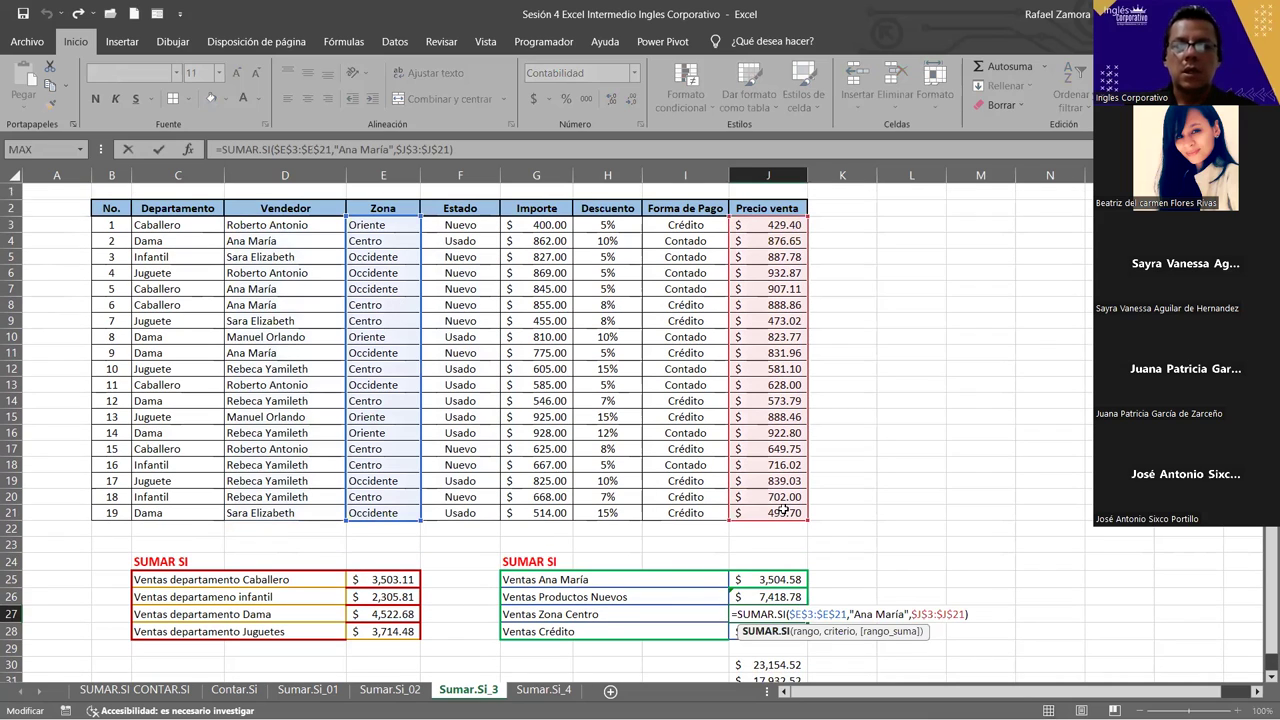
{"action": "left_click", "coordinate": [905, 627]}
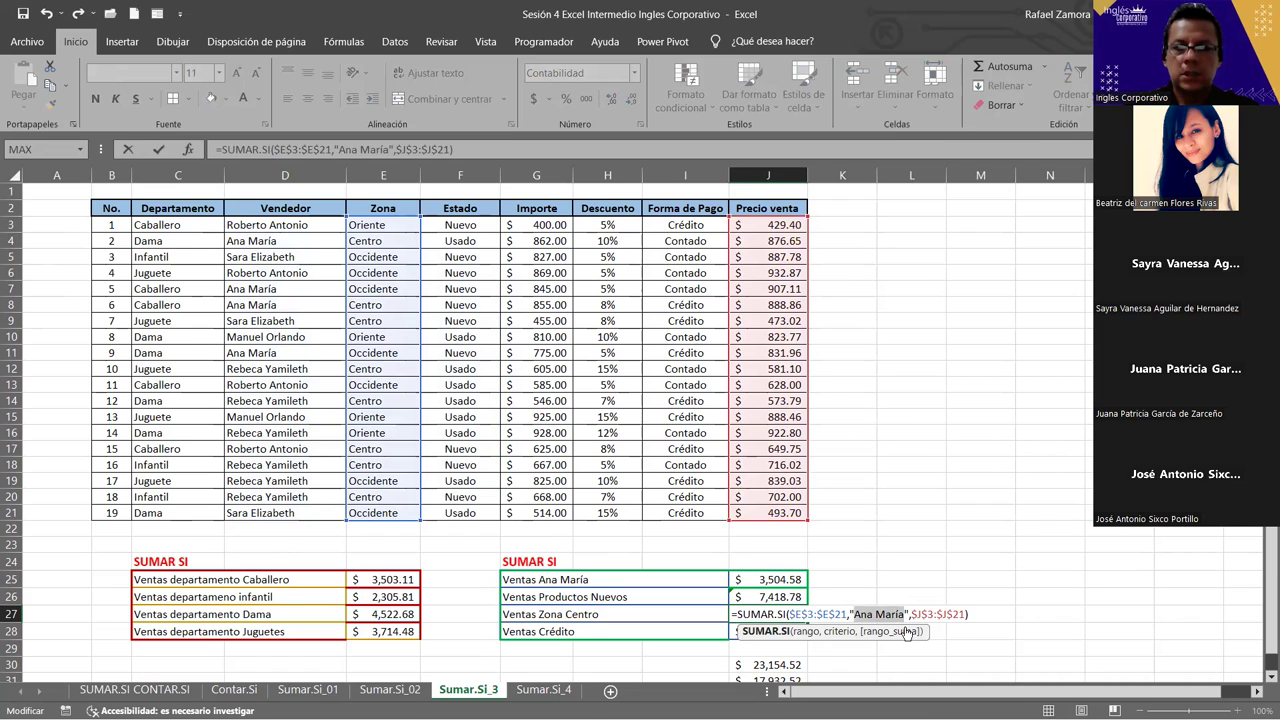
{"action": "type", "text": "centro"}
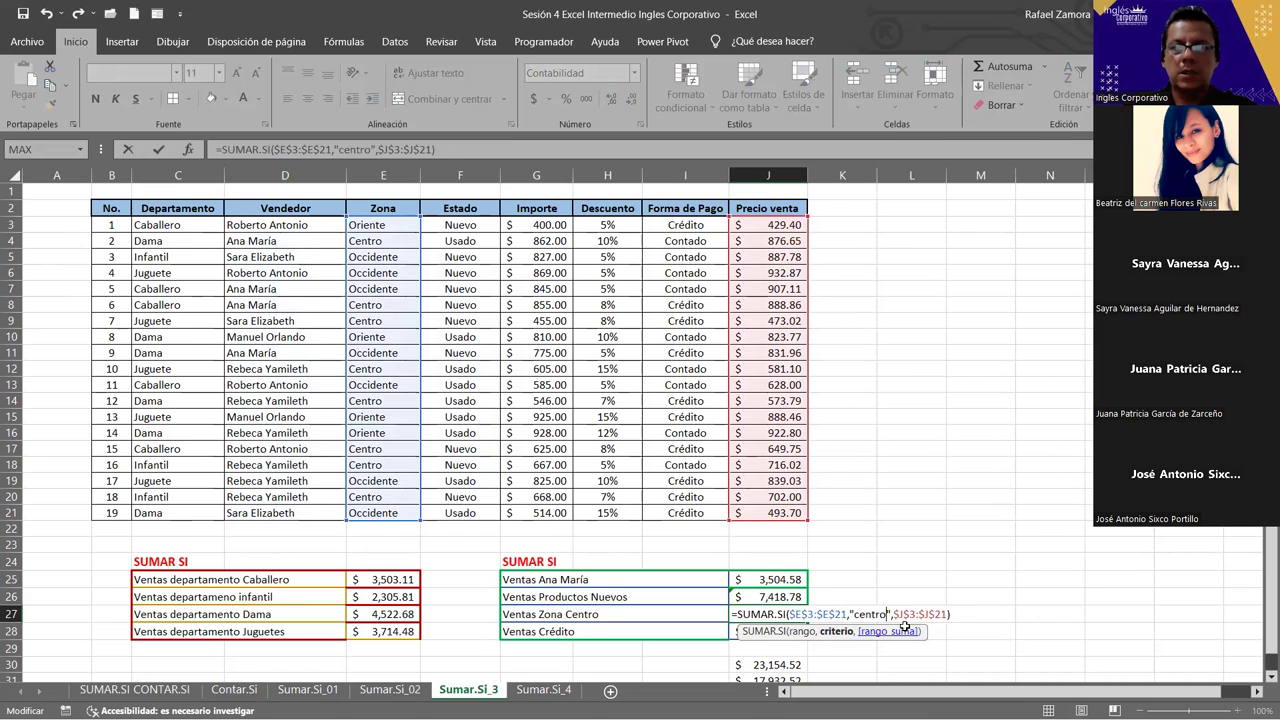
{"action": "key", "text": "Return"}
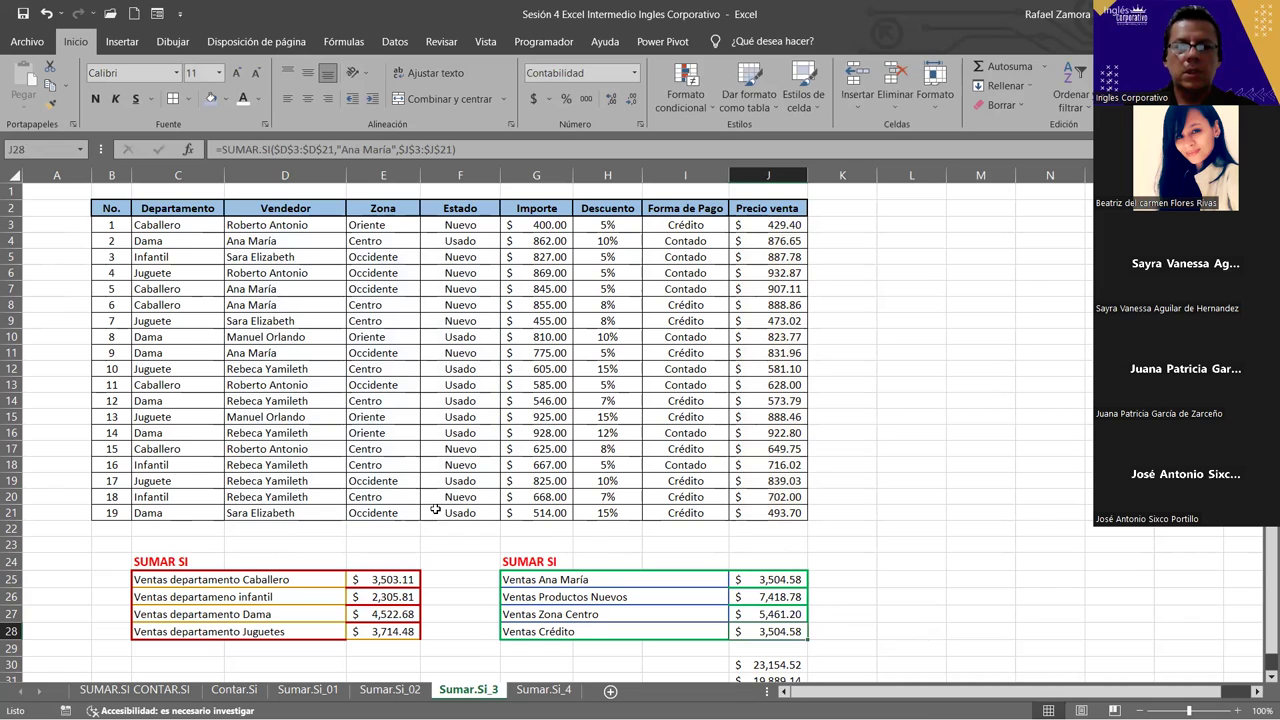
{"action": "key", "text": "F2"}
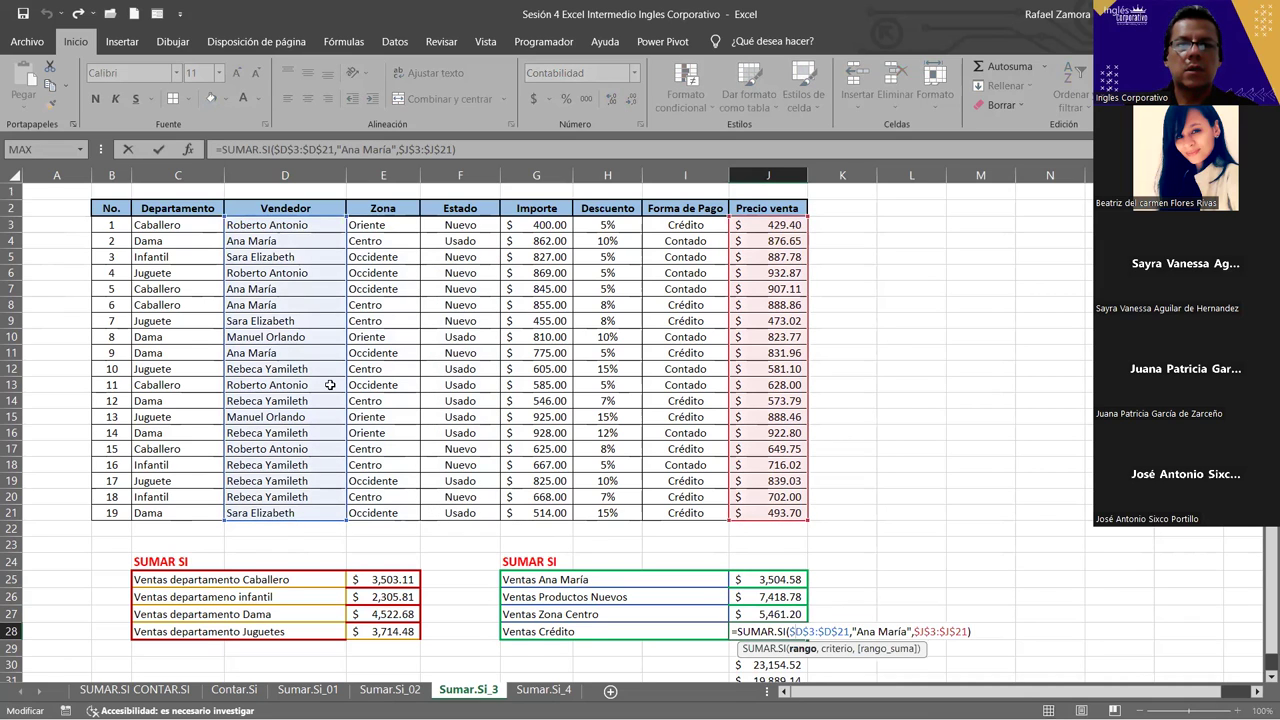
Change J28 to SUMAR.SI on Forma de Pago $I$3:$I$21 with criterion 'crédito', giving 6,769.97
{"action": "left_click_drag", "start_coordinate": [345, 382], "coordinate": [568, 370]}
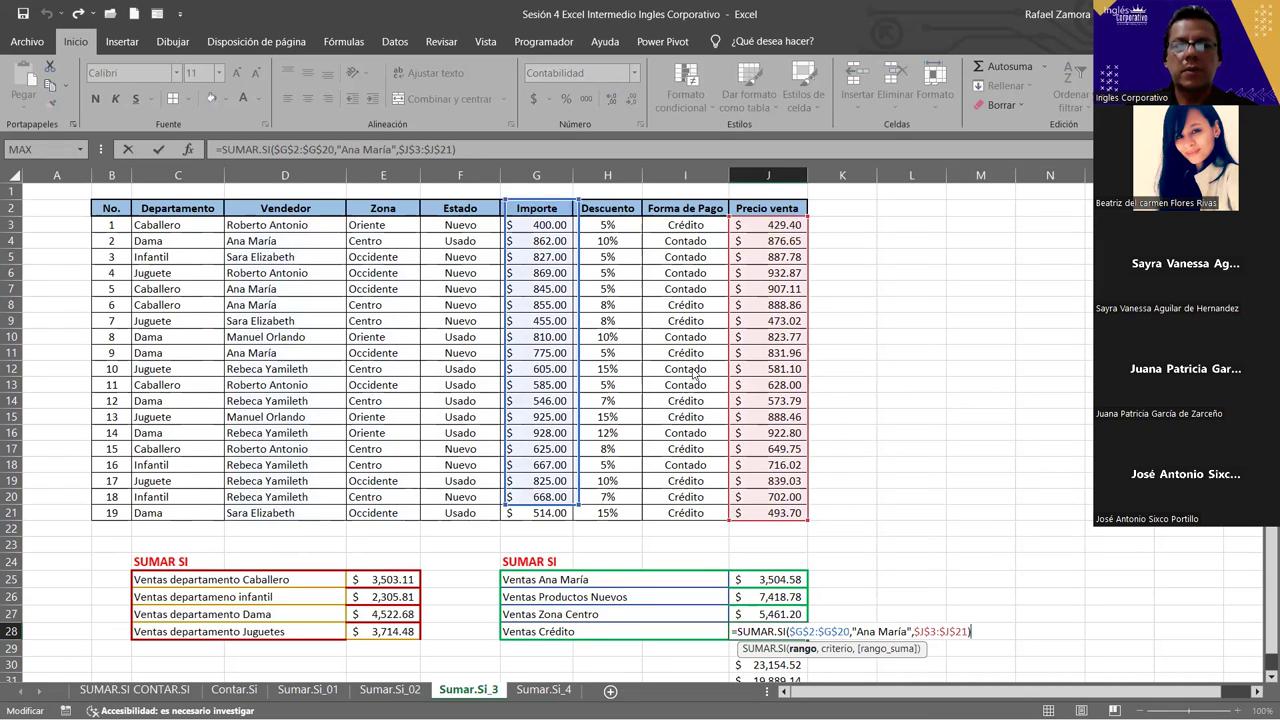
{"action": "left_click_drag", "start_coordinate": [694, 376], "coordinate": [694, 388]}
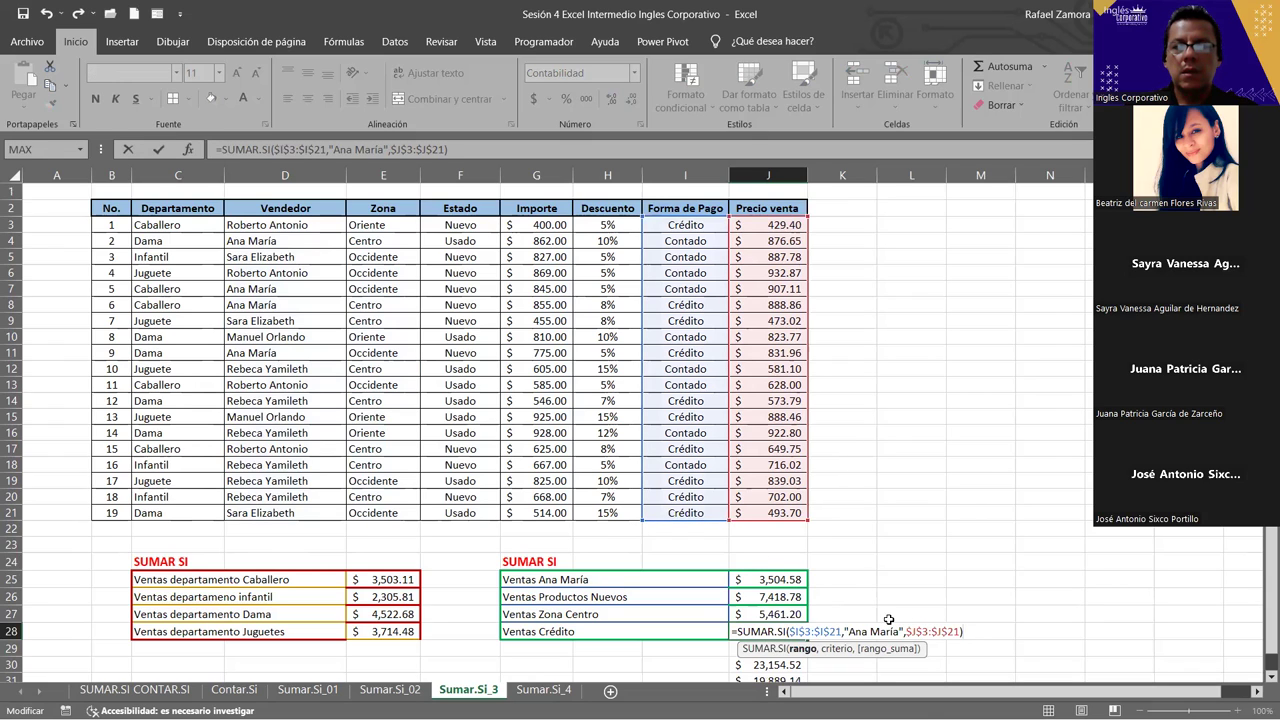
{"action": "left_click_drag", "start_coordinate": [849, 631], "coordinate": [897, 634]}
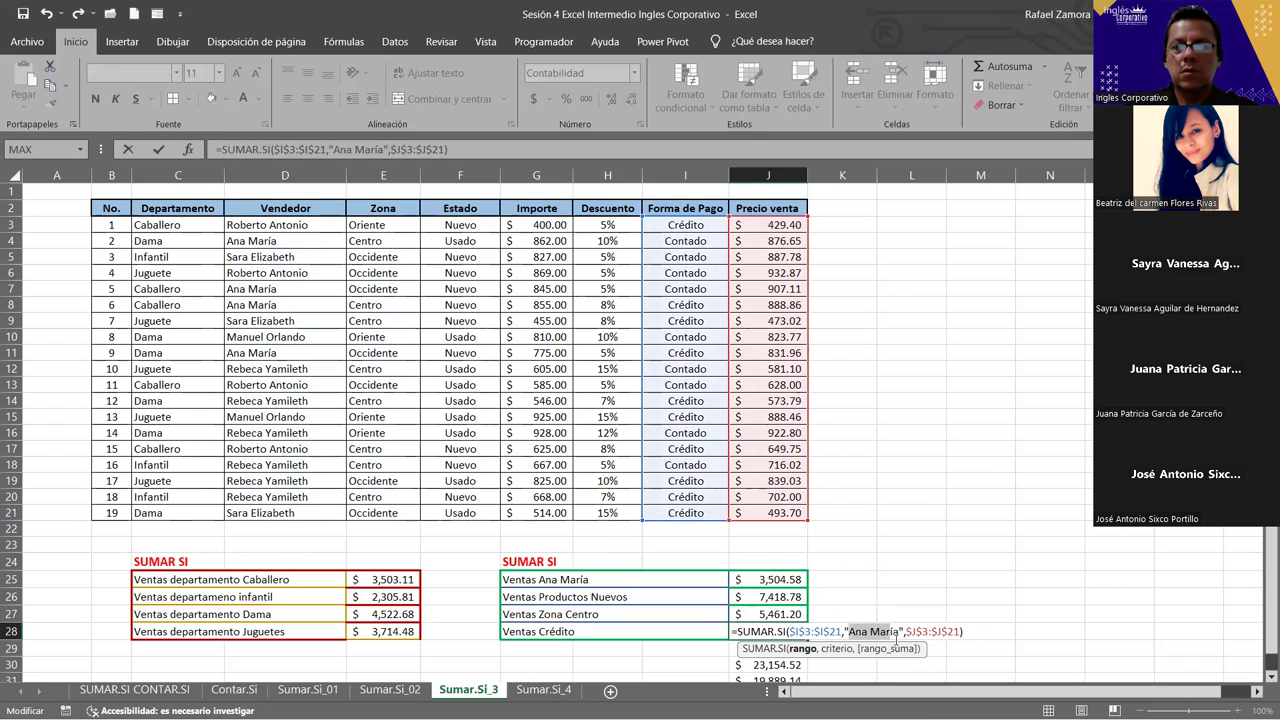
{"action": "type", "text": "crédito"}
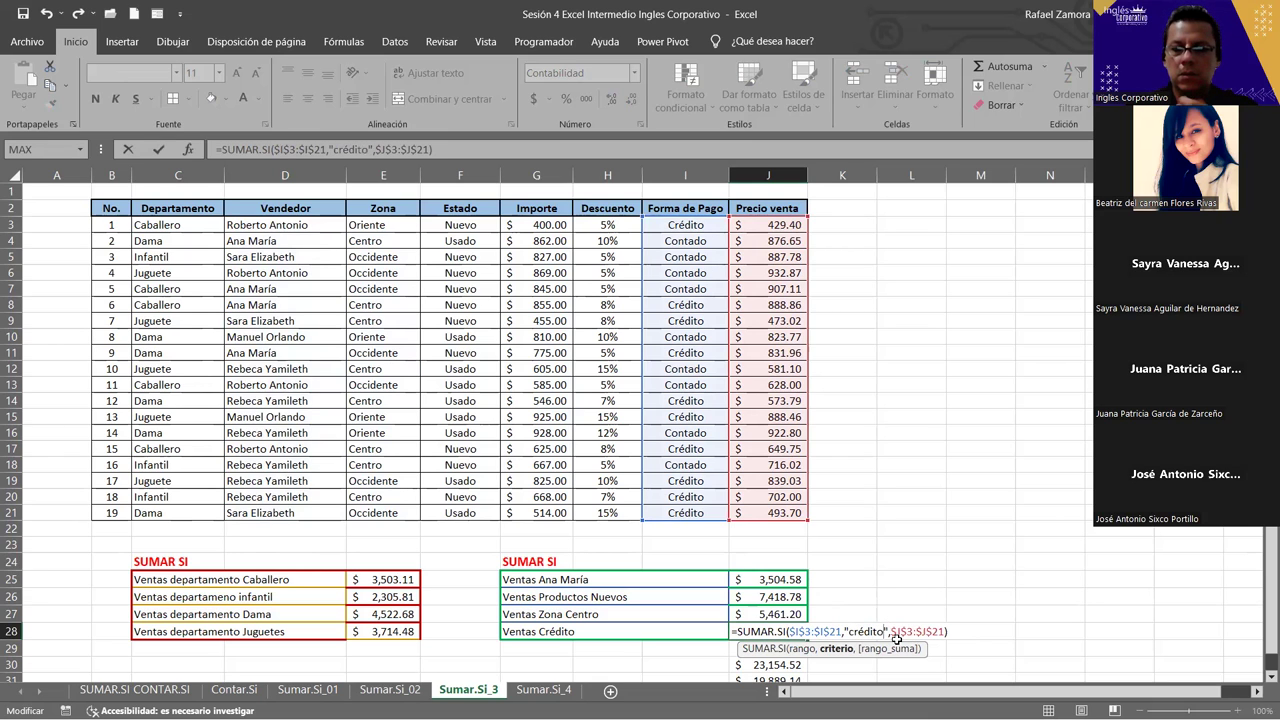
{"action": "key", "text": "Return"}
{"action": "scroll", "coordinate": [897, 639], "scroll_direction": "down", "scroll_amount": 1}
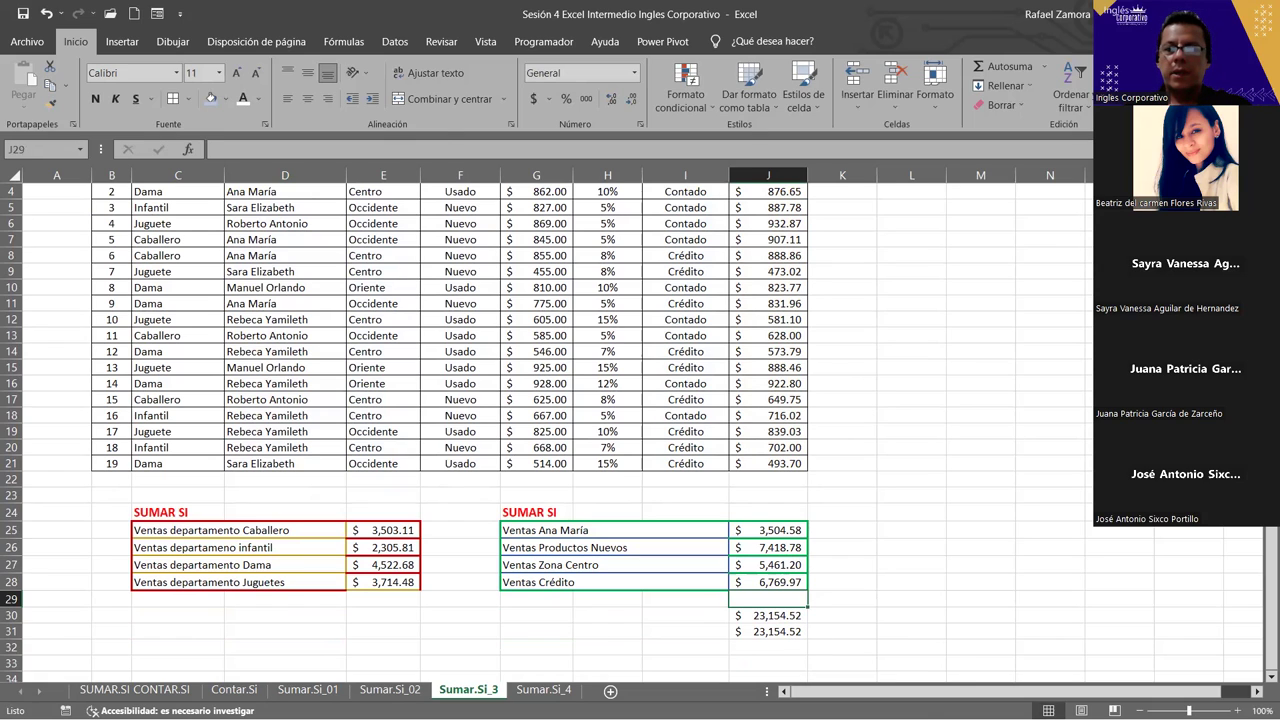
{"action": "left_click", "coordinate": [866, 479]}
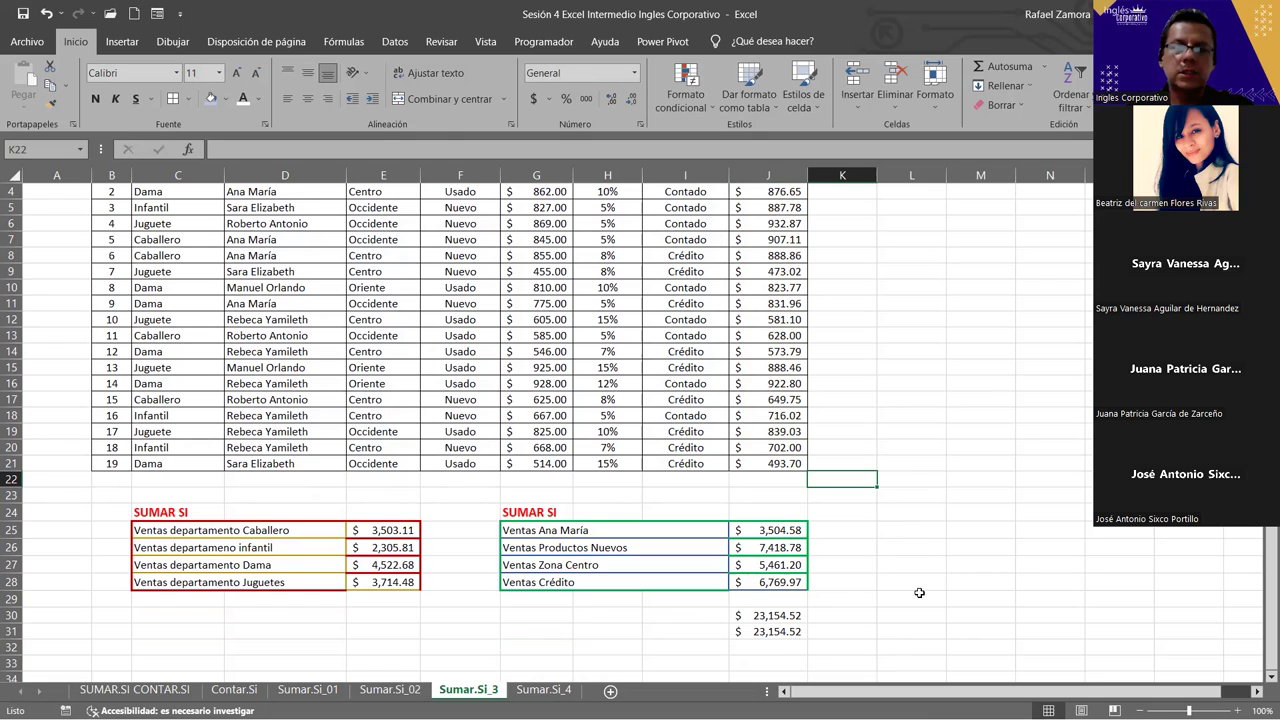
{"action": "left_click", "coordinate": [885, 584]}
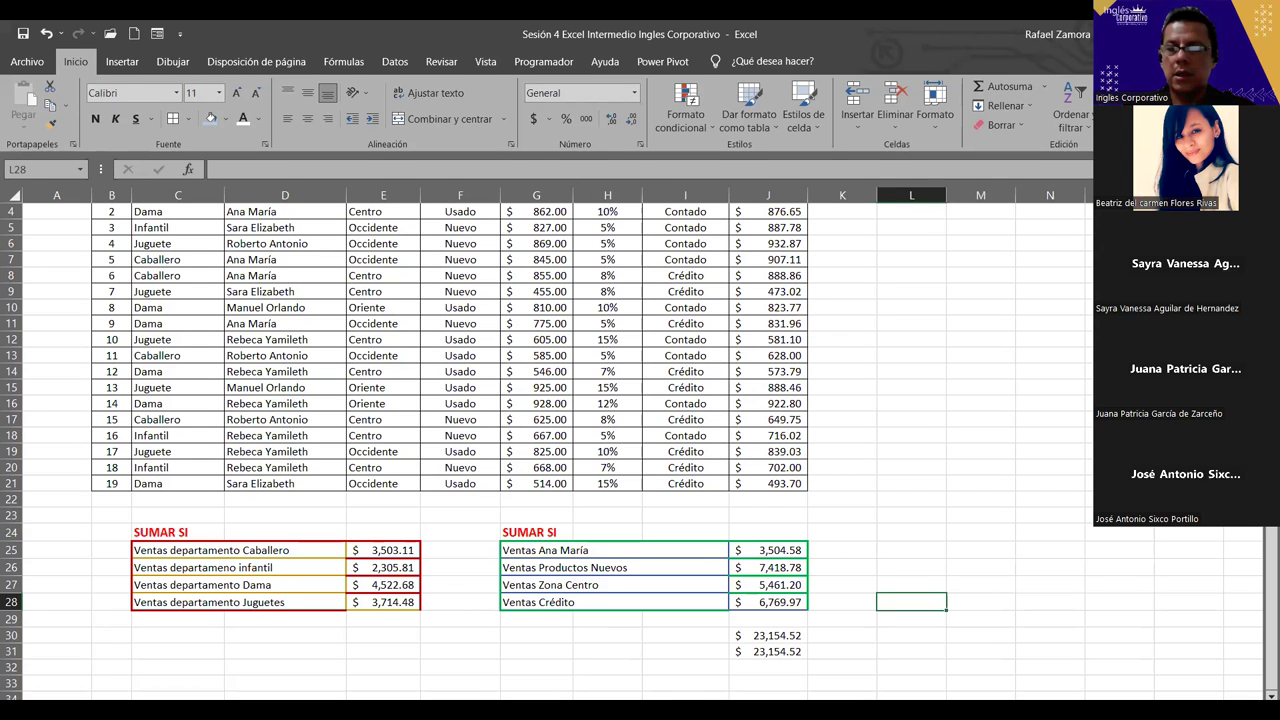
{"action": "scroll", "coordinate": [829, 343], "scroll_direction": "up", "scroll_amount": 1}
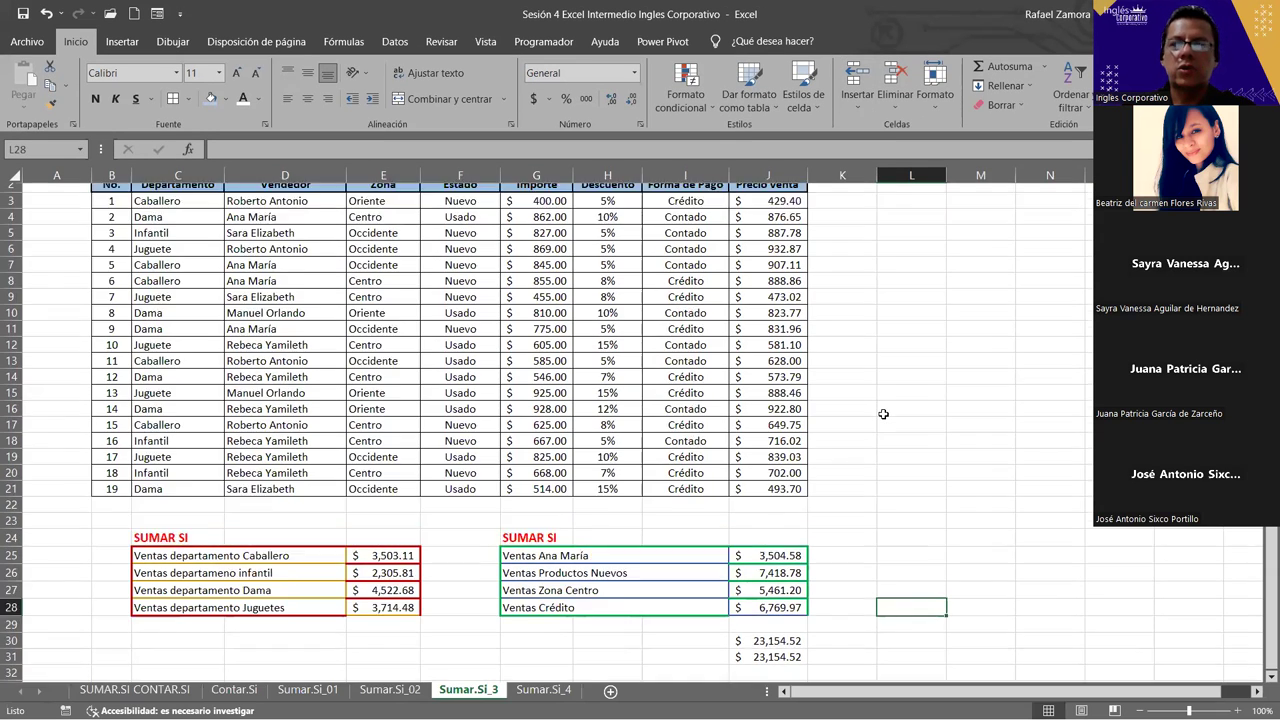